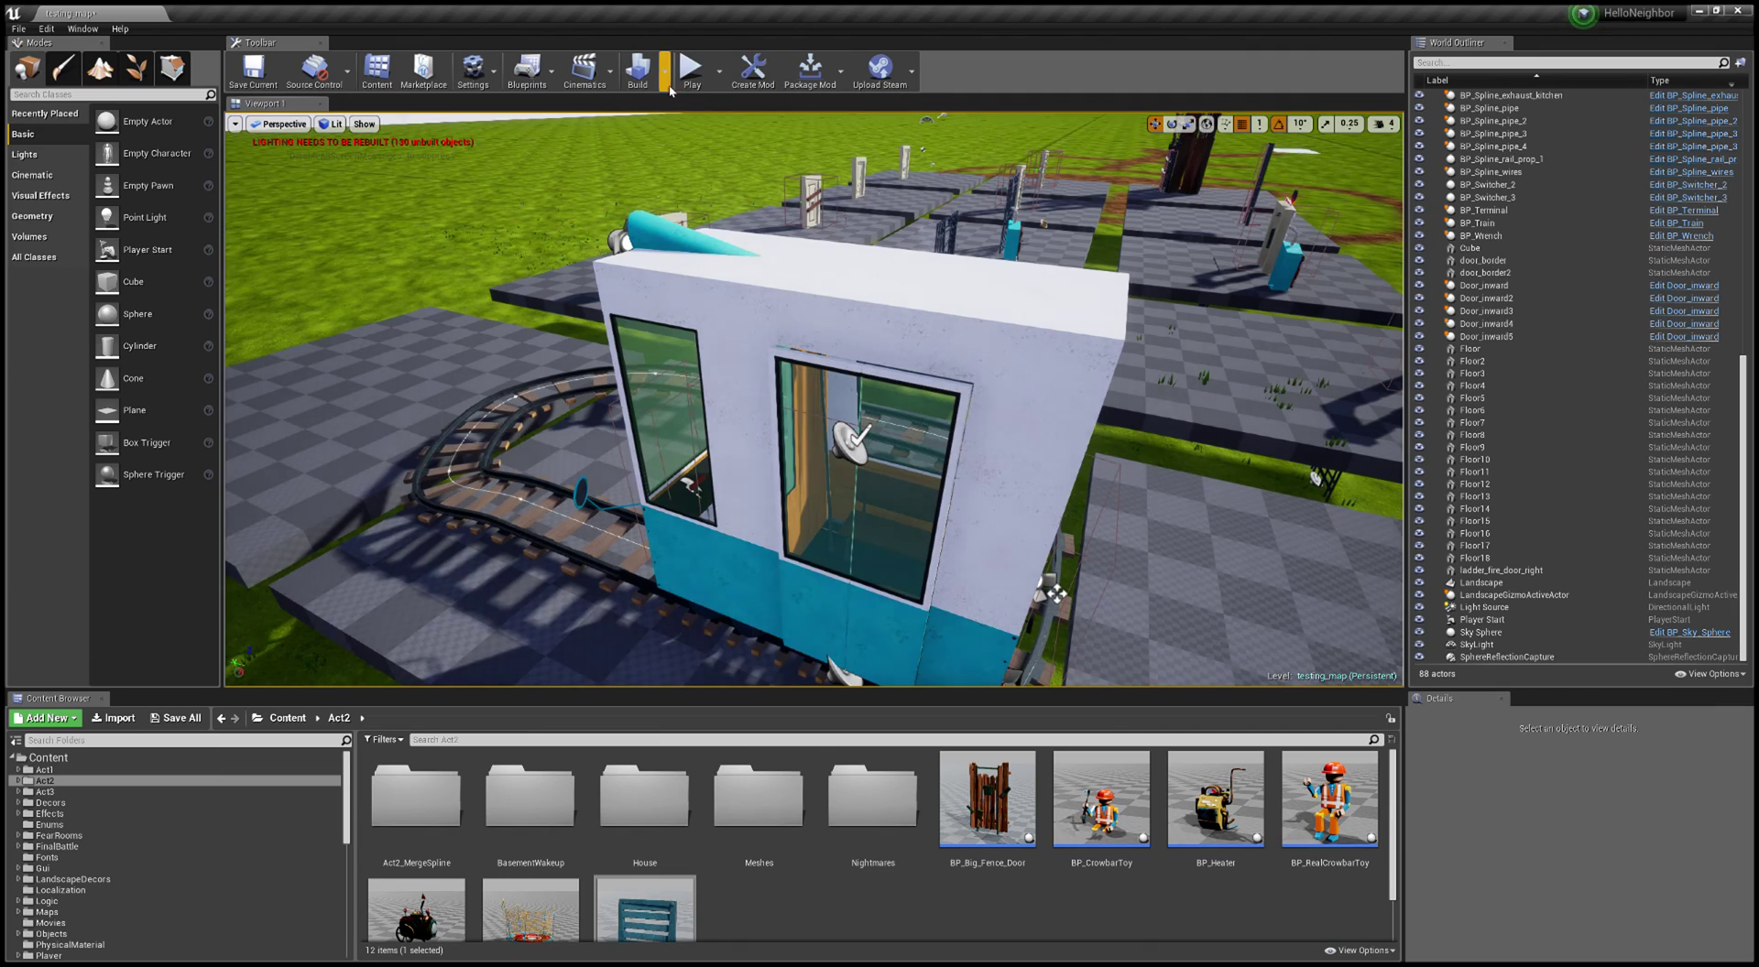
# Step: Play-test the level by walking past the props to the train on its looped track, and end the play session
pyautogui.click(689, 74)
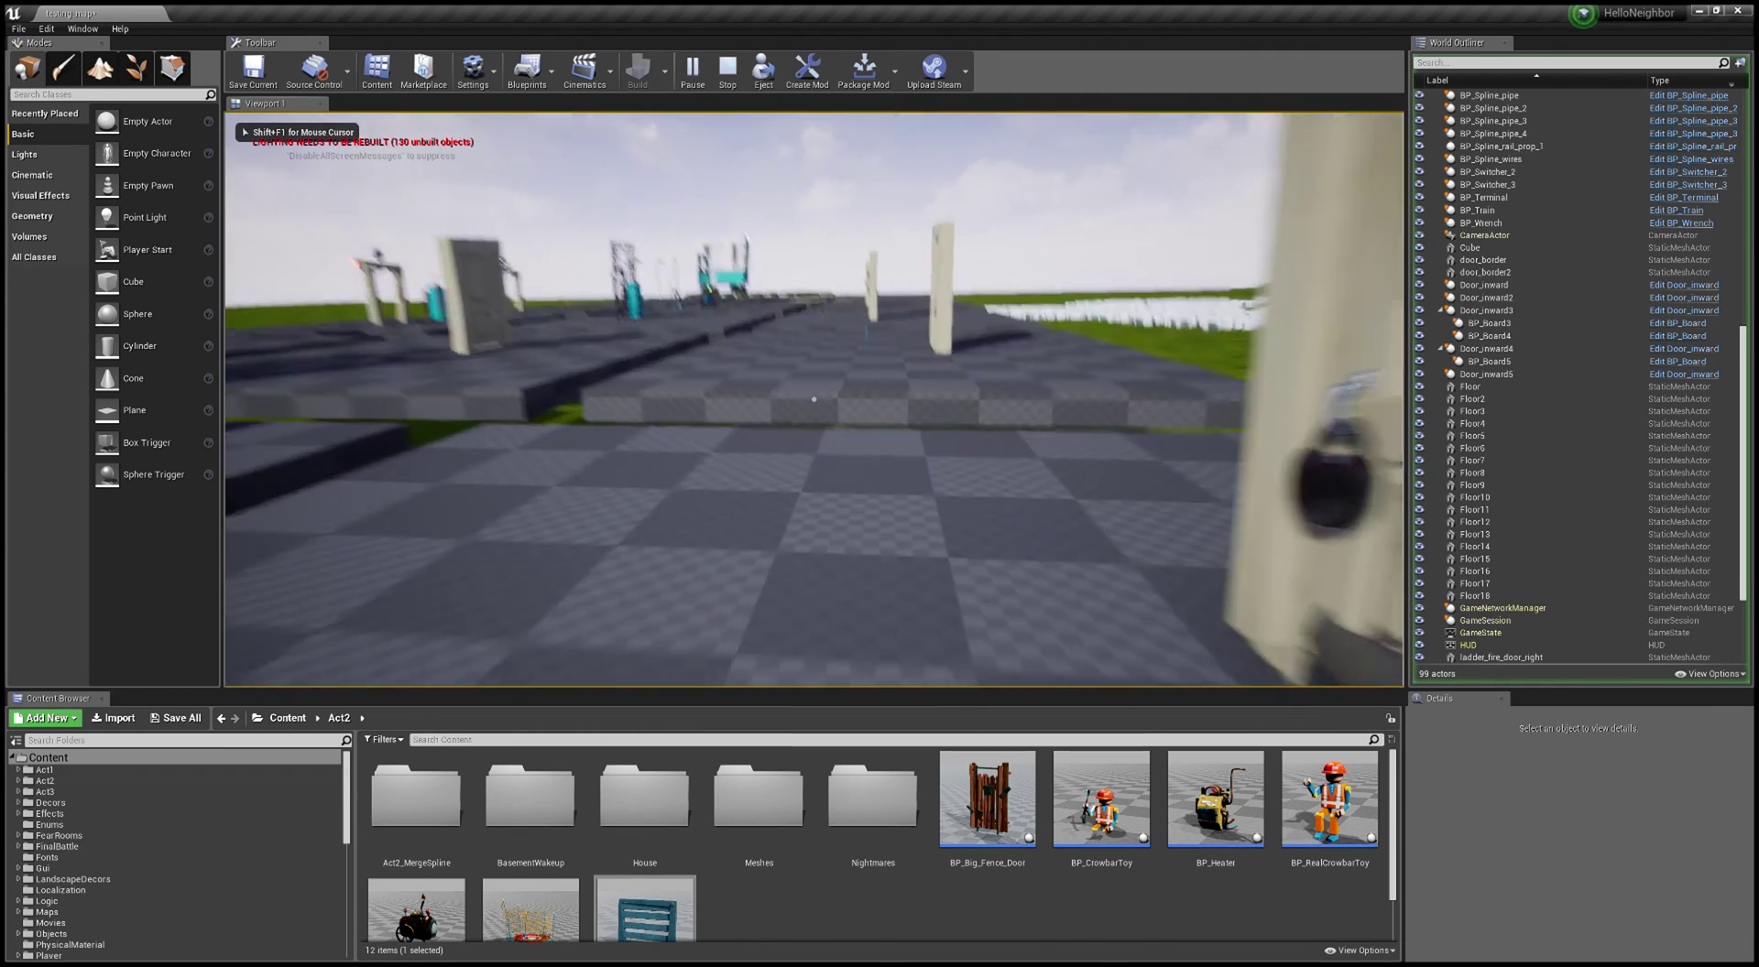
pyautogui.press('w')
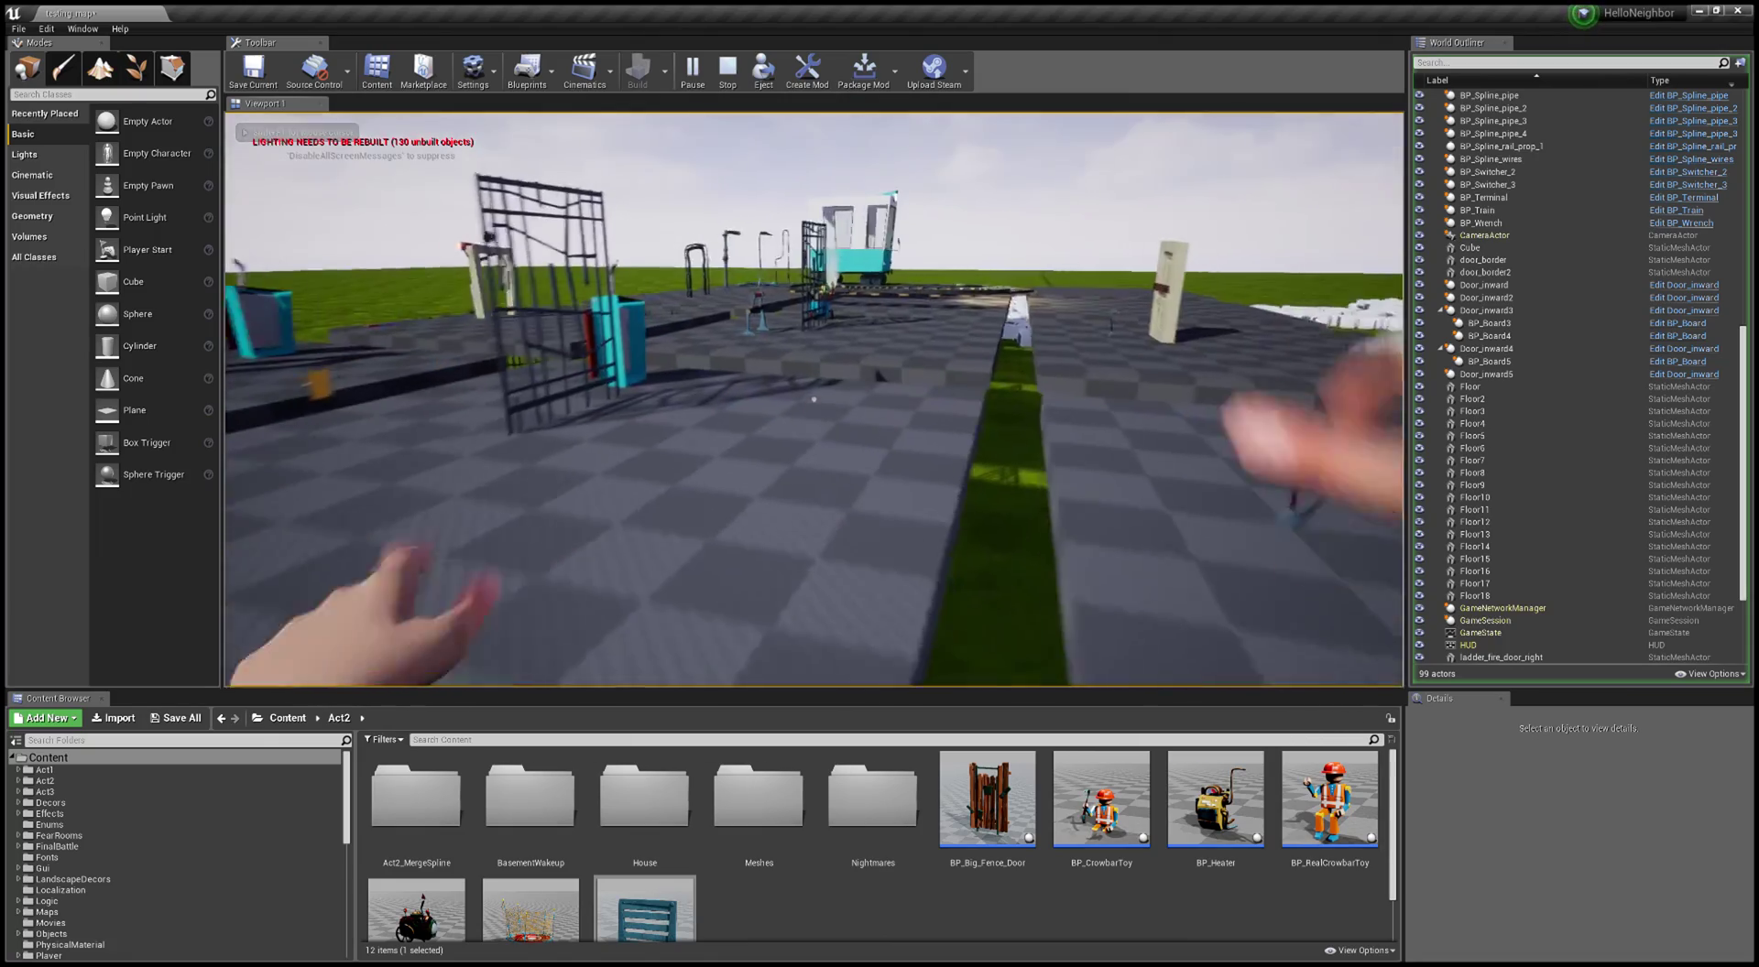
pyautogui.press('w')
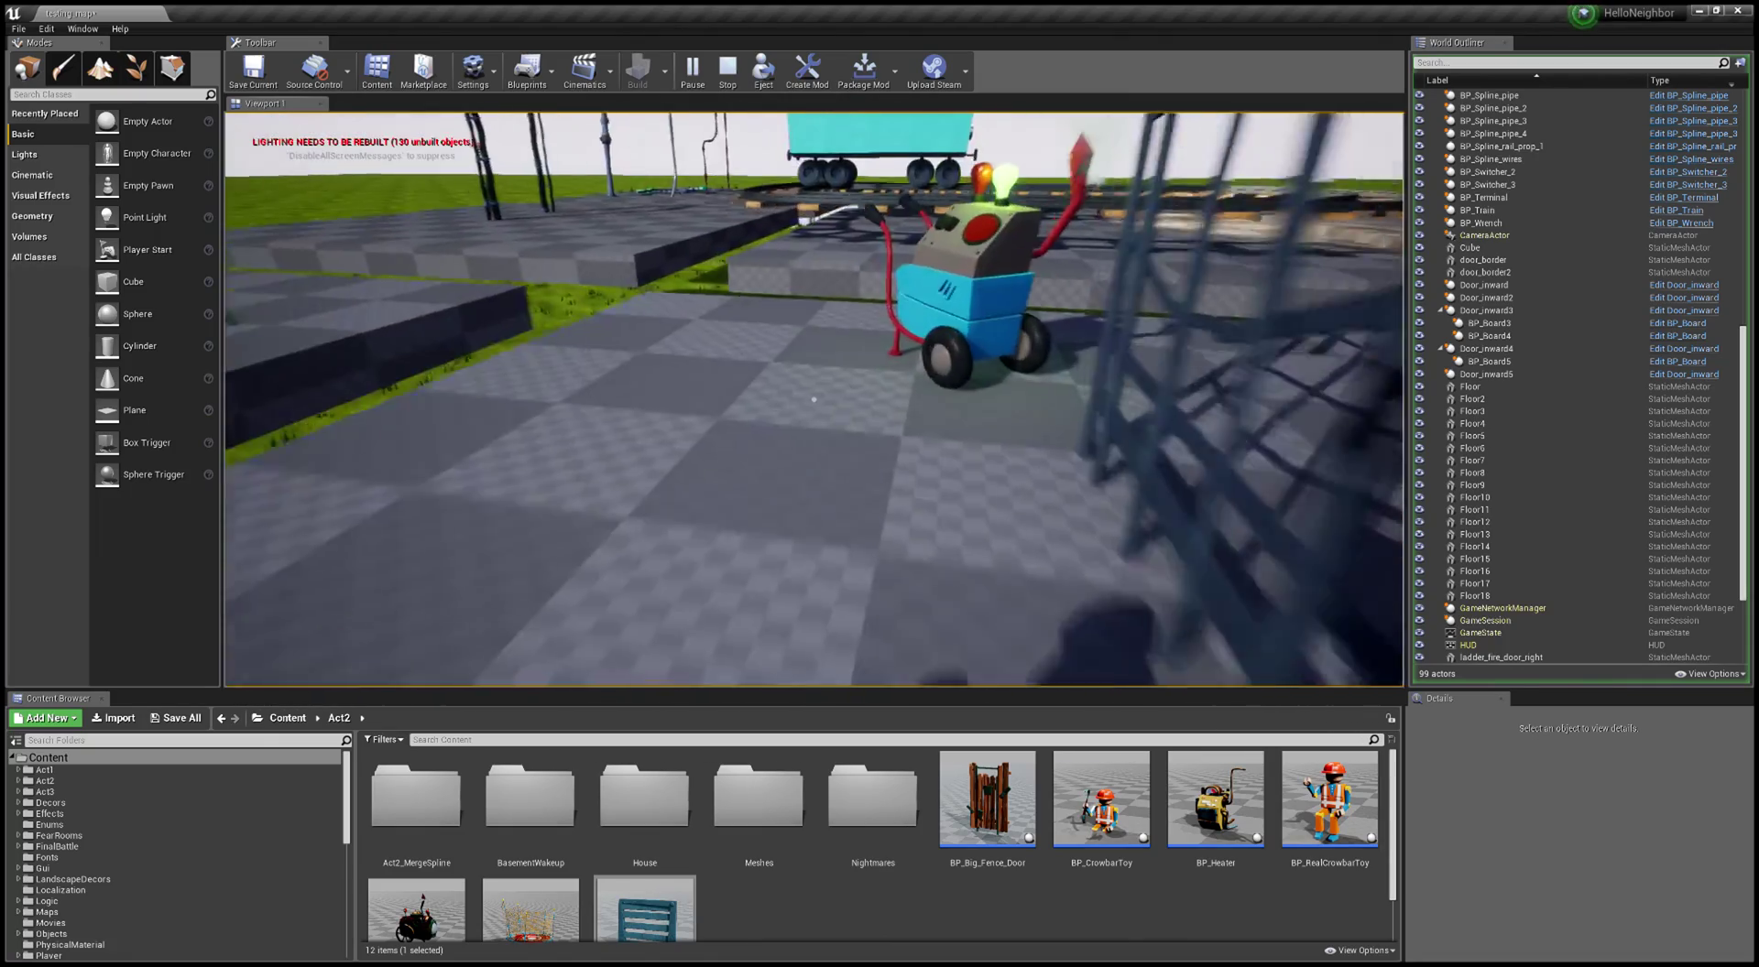
pyautogui.press('w')
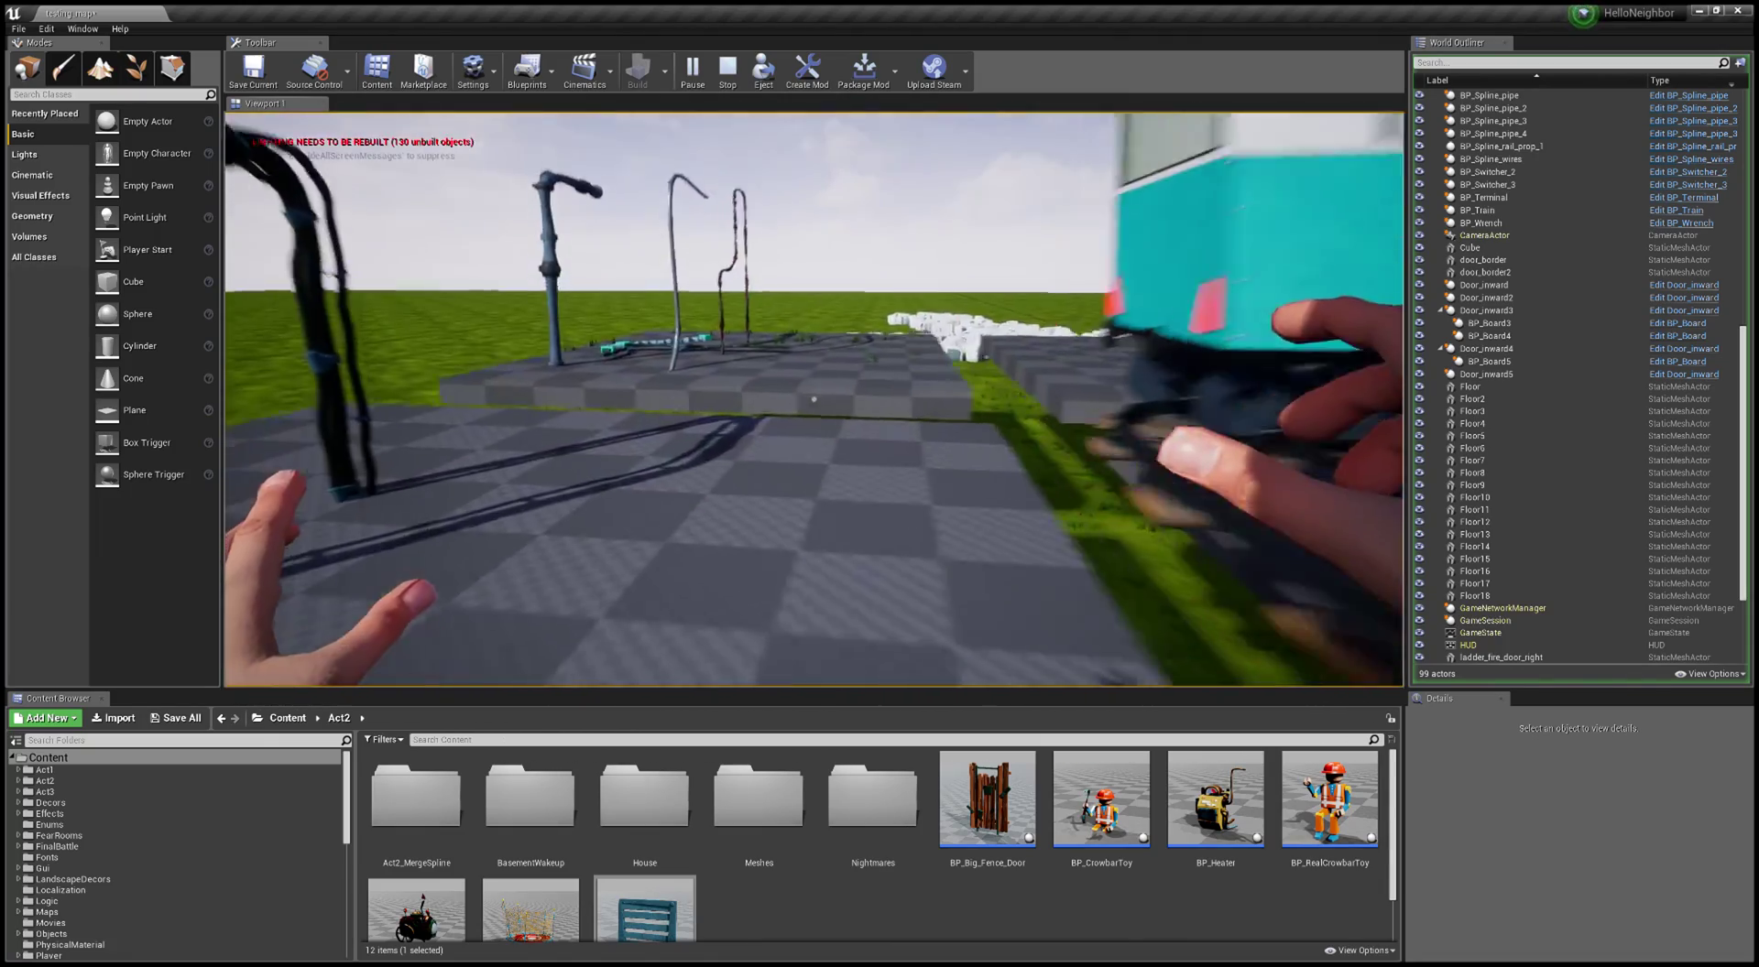
pyautogui.press('w')
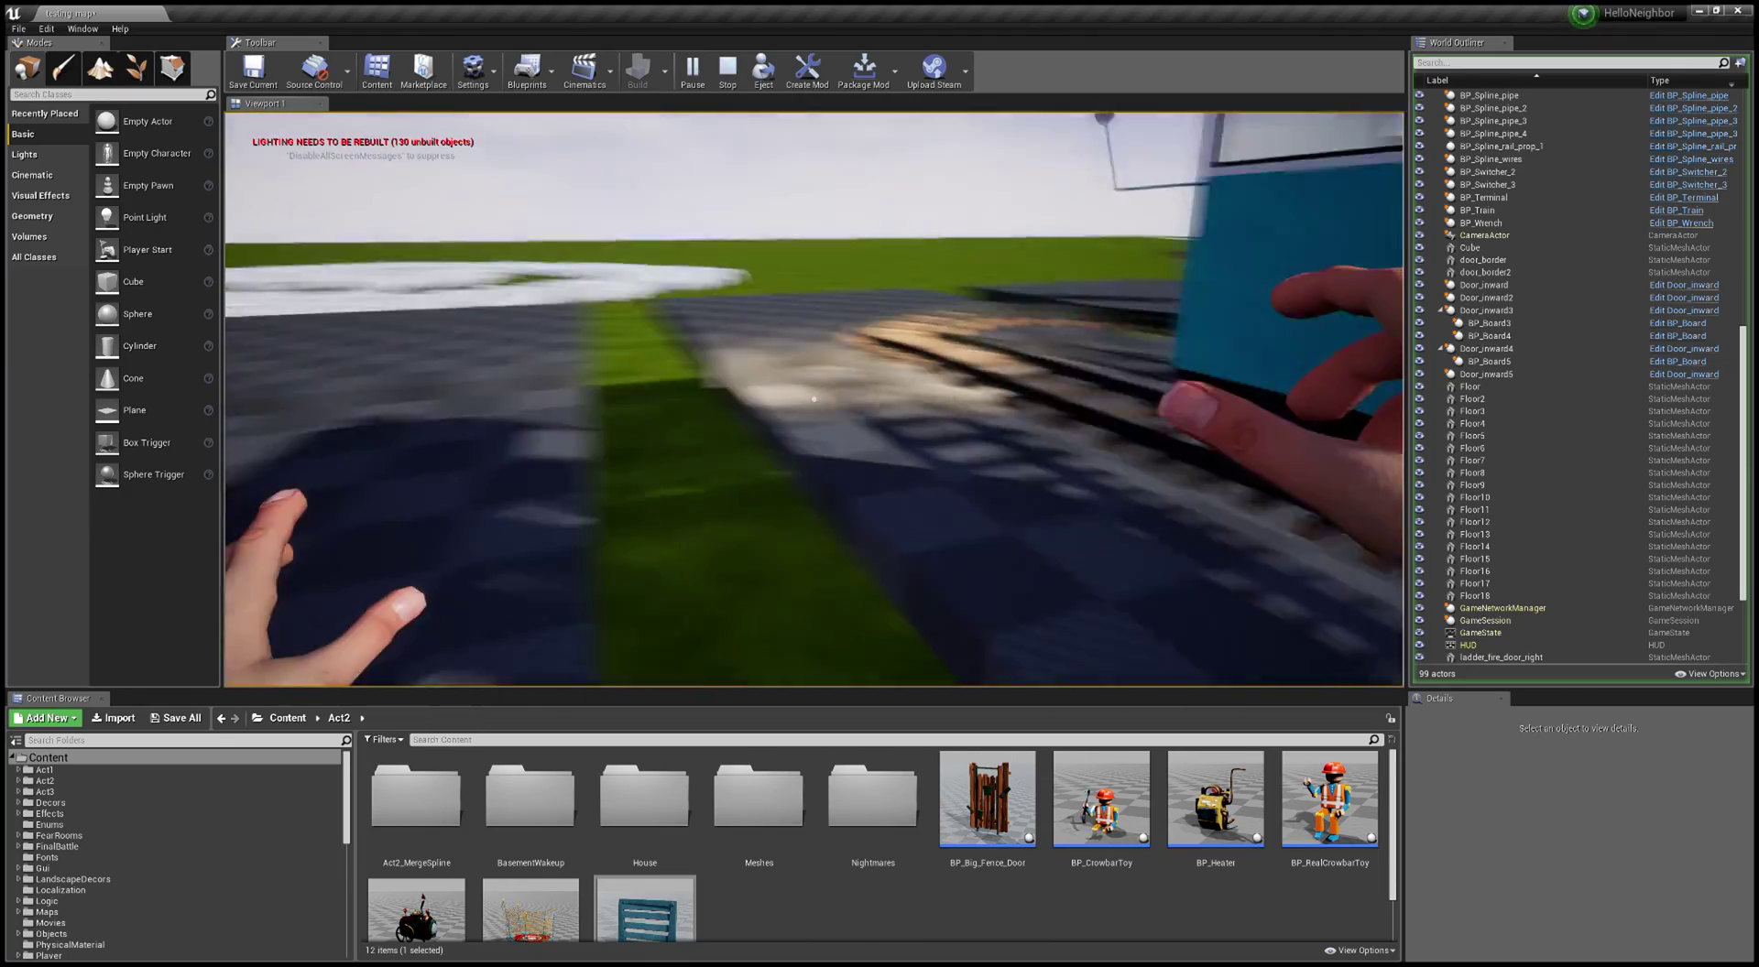
pyautogui.press('w')
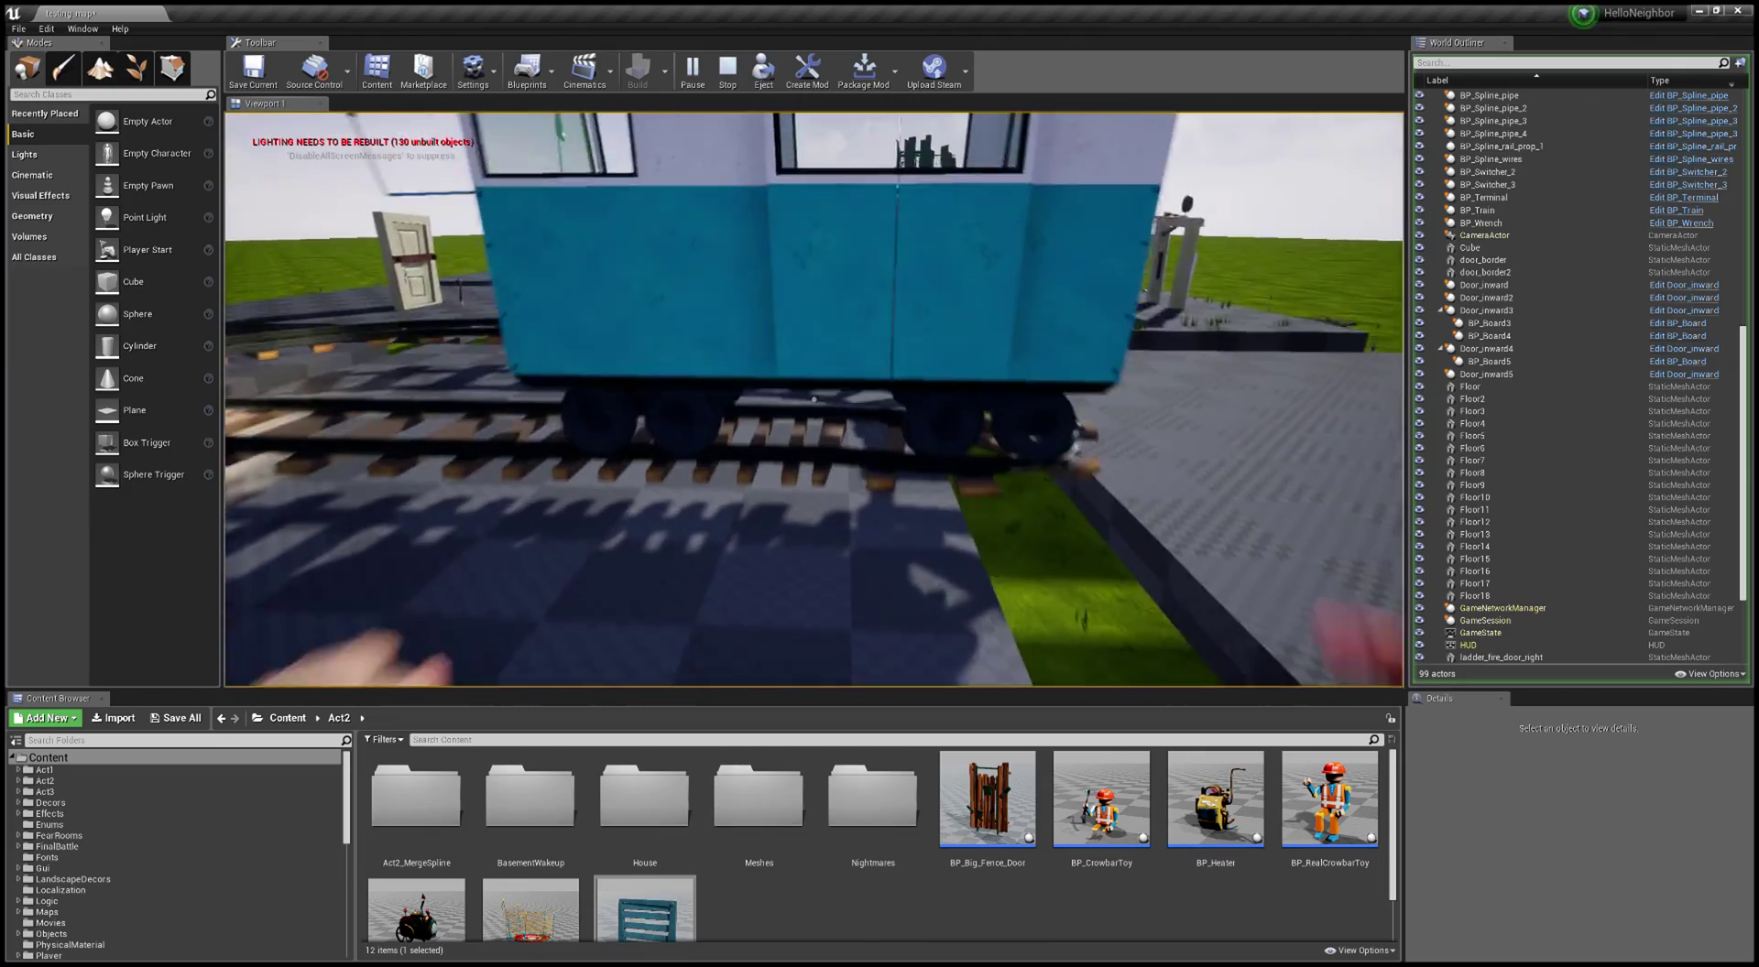
pyautogui.press('s')
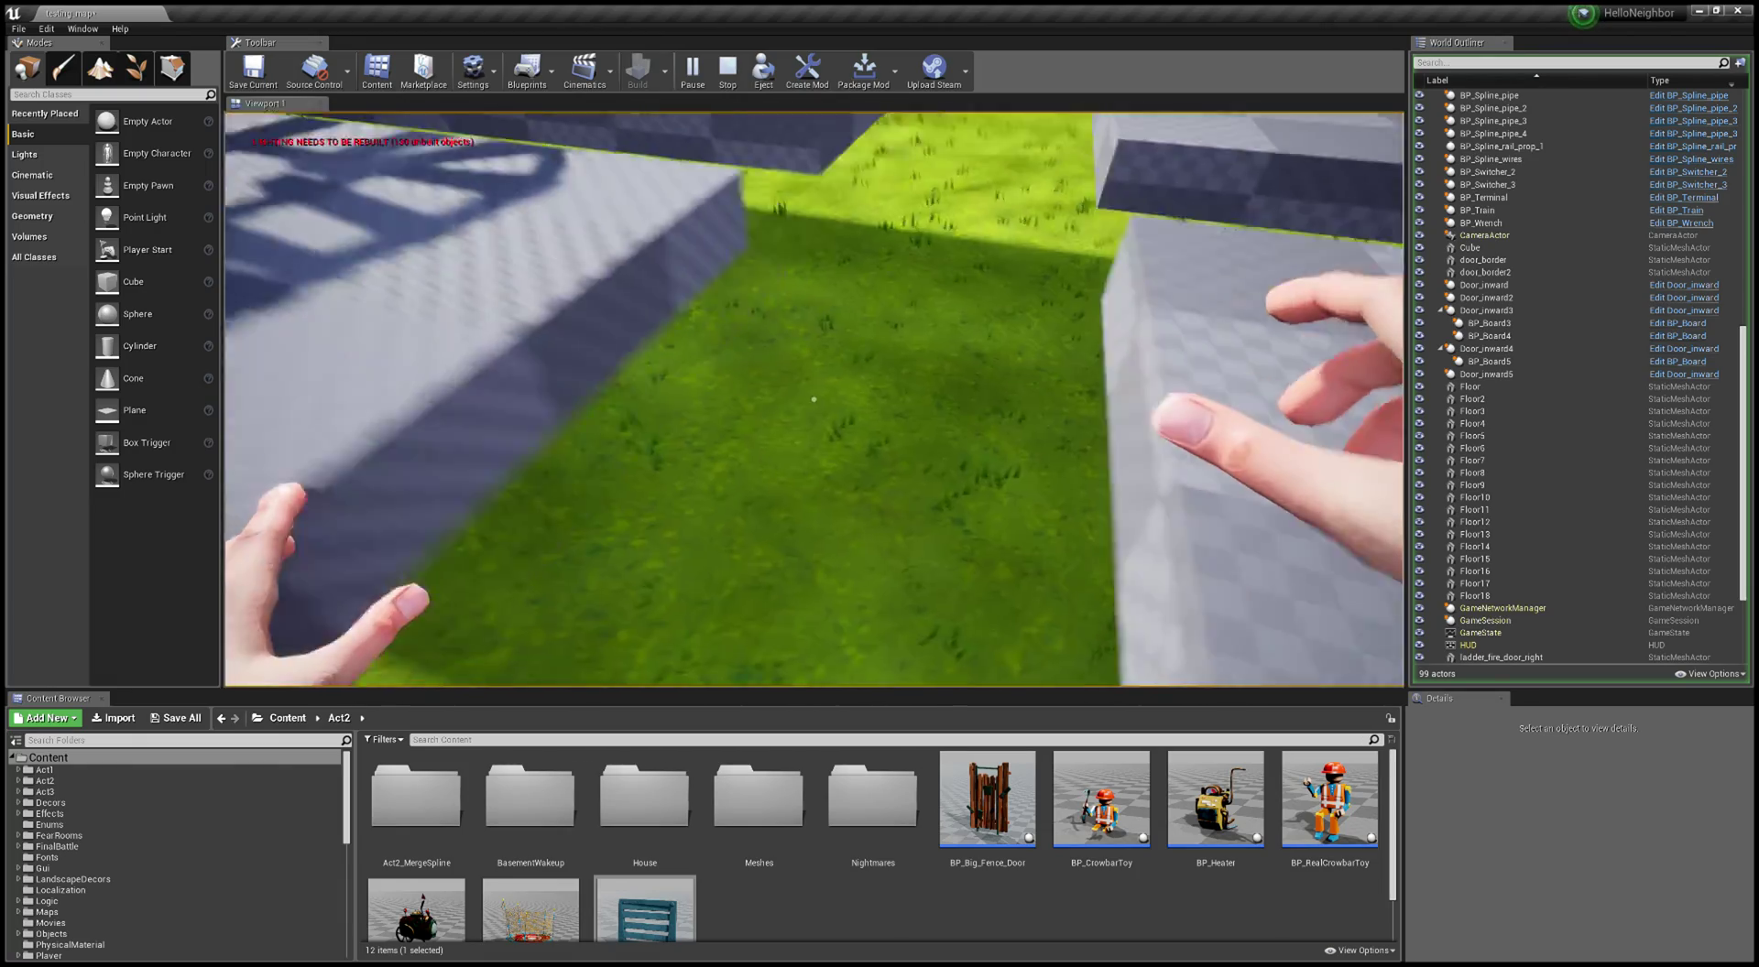
pyautogui.press('Escape')
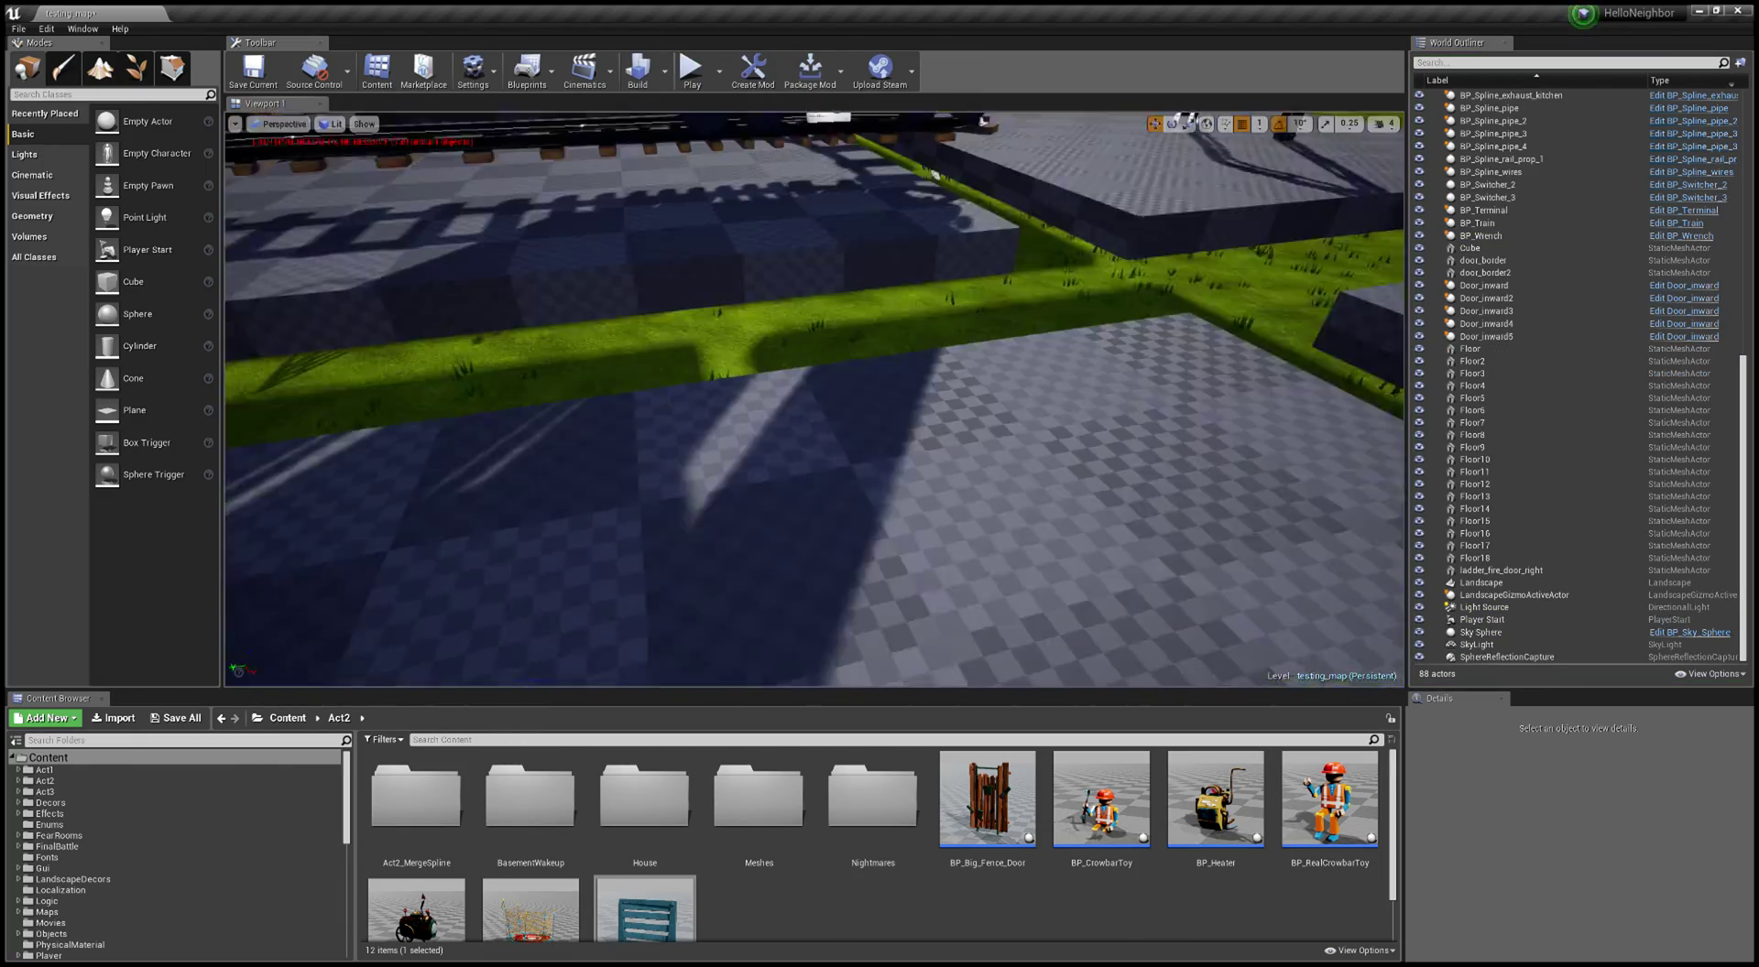
# Step: Search the whole Content folder for "train"
pyautogui.moveTo(814, 399); pyautogui.dragTo(704, 426, button='right')
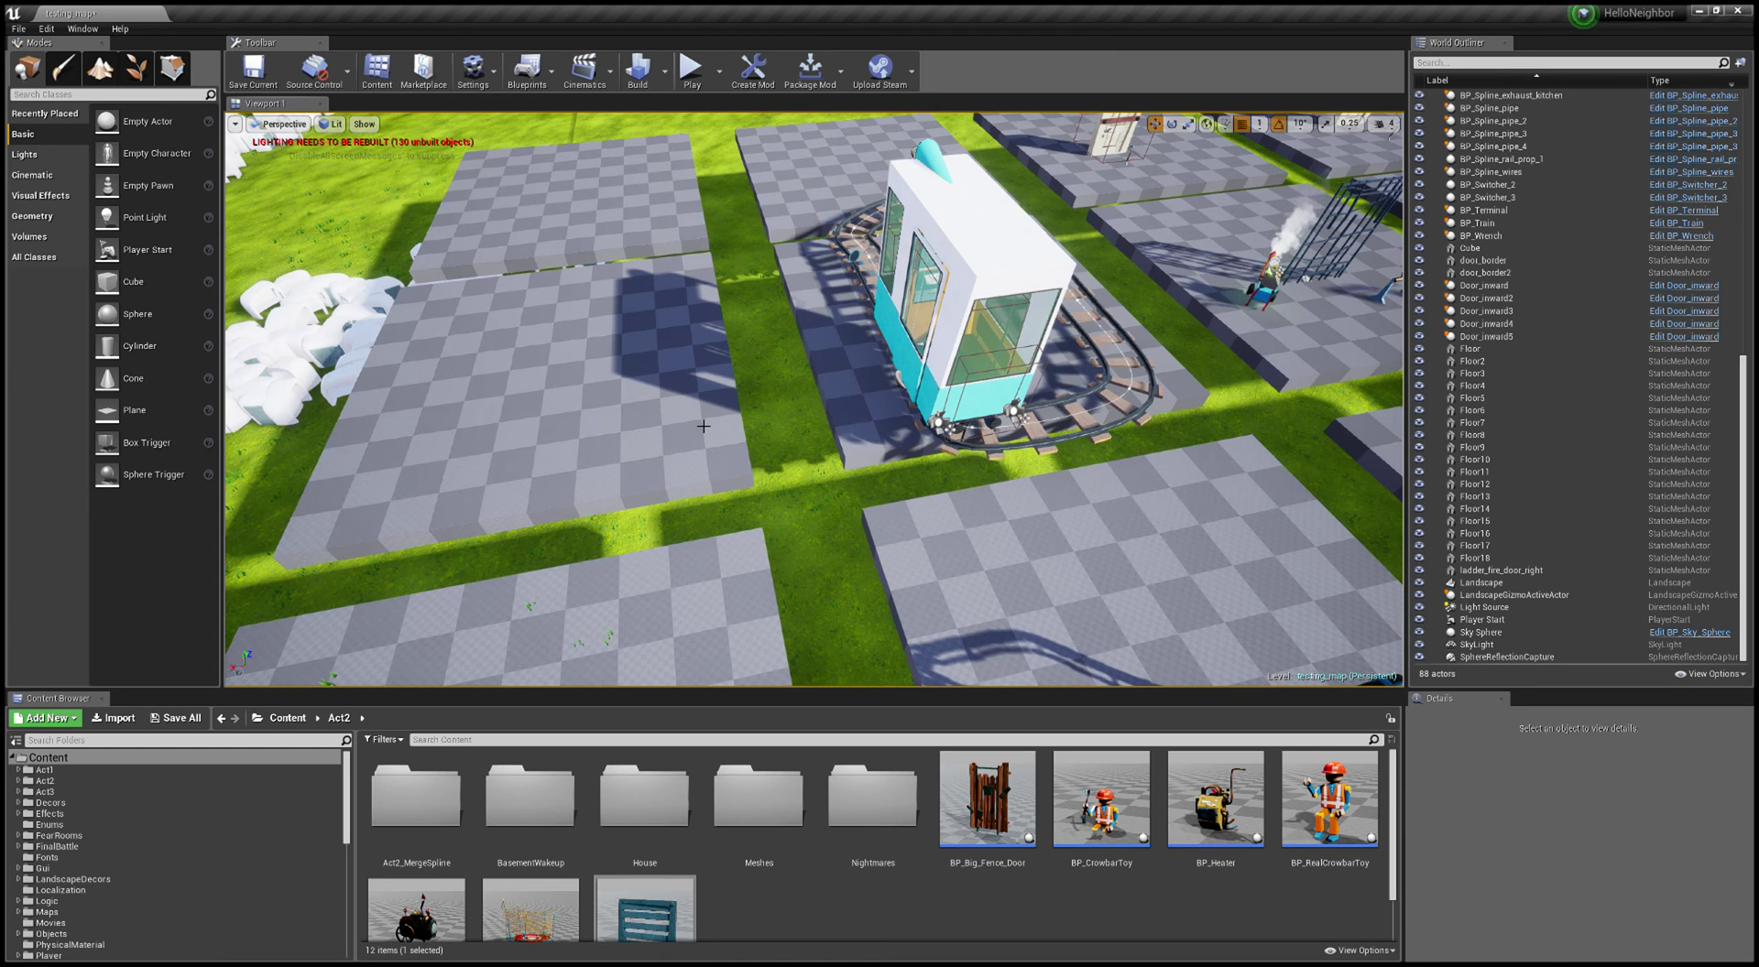
pyautogui.moveTo(702, 426); pyautogui.dragTo(702, 426, button='right')
pyautogui.moveTo(901, 410); pyautogui.dragTo(901, 410, button='right')
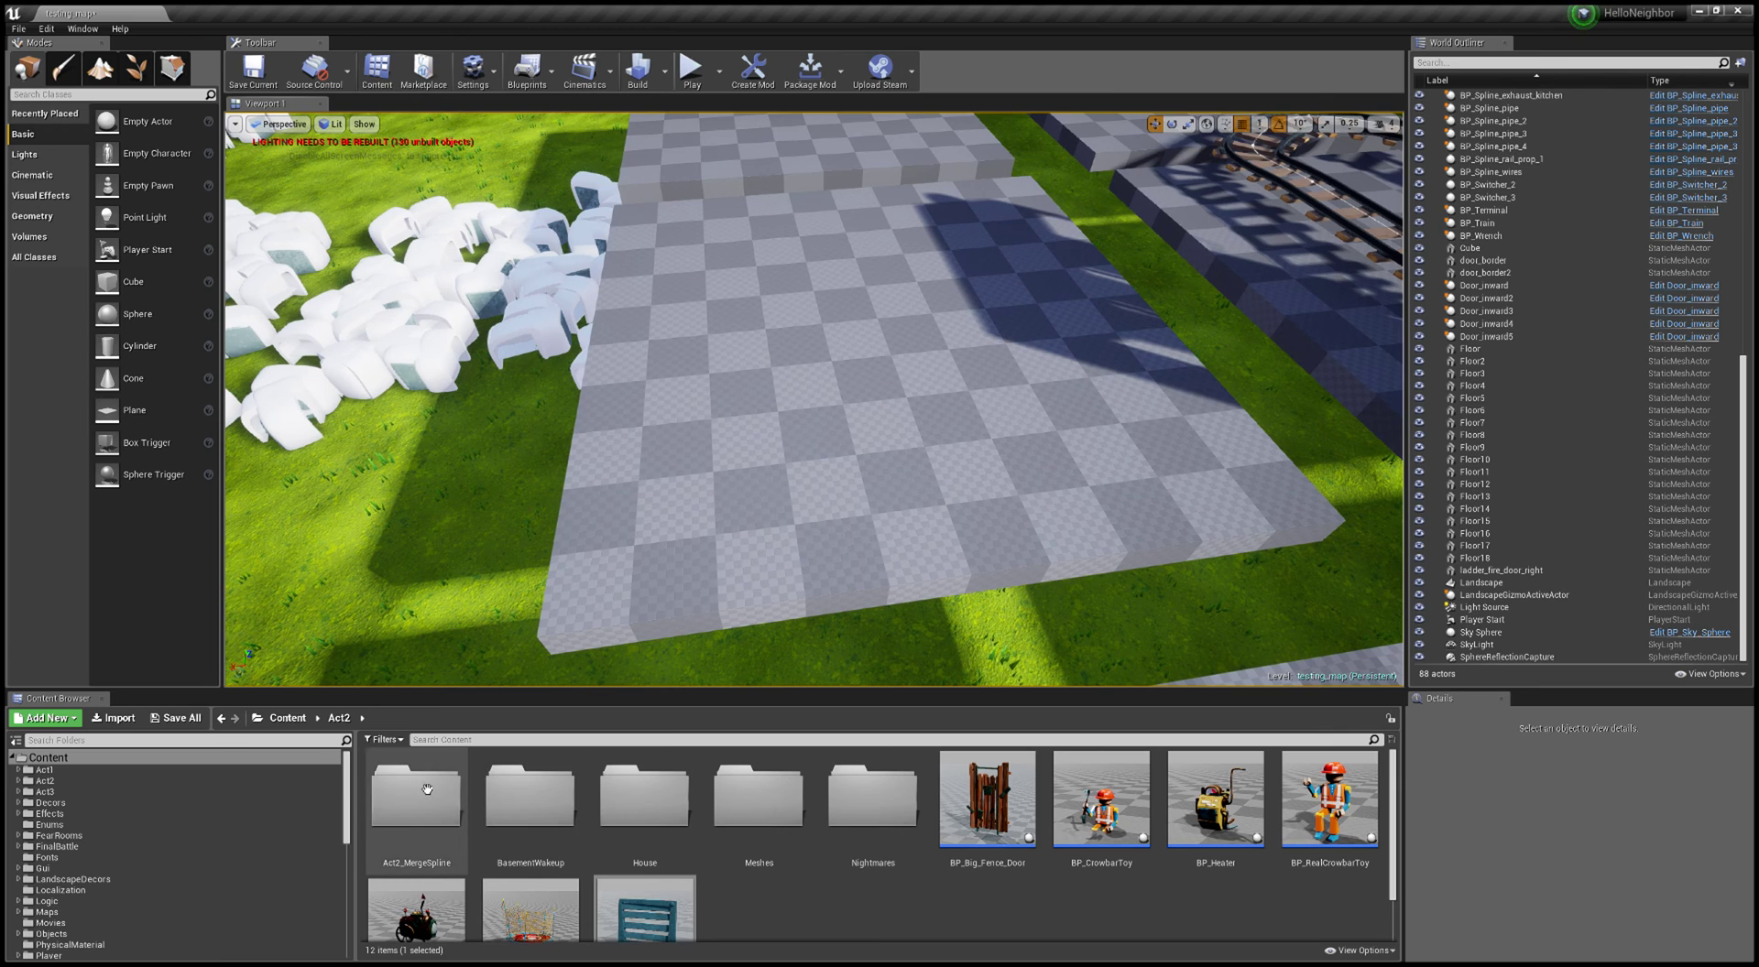
pyautogui.click(258, 720)
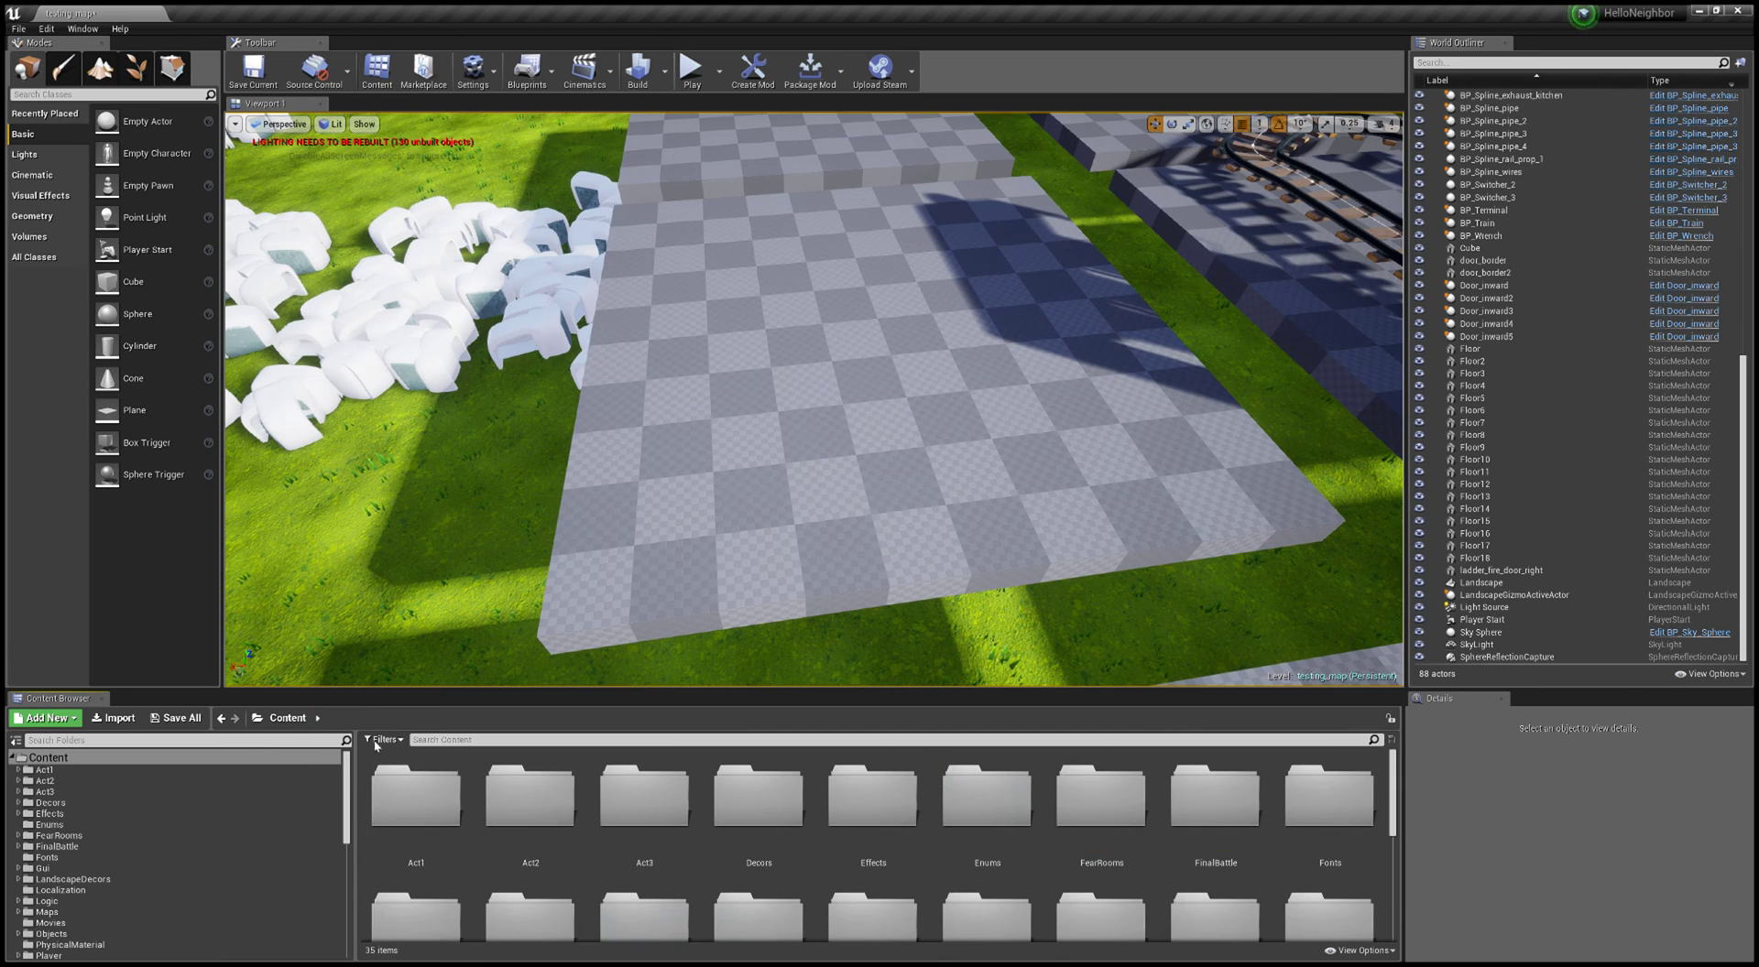
pyautogui.click(448, 740)
pyautogui.write('tra')
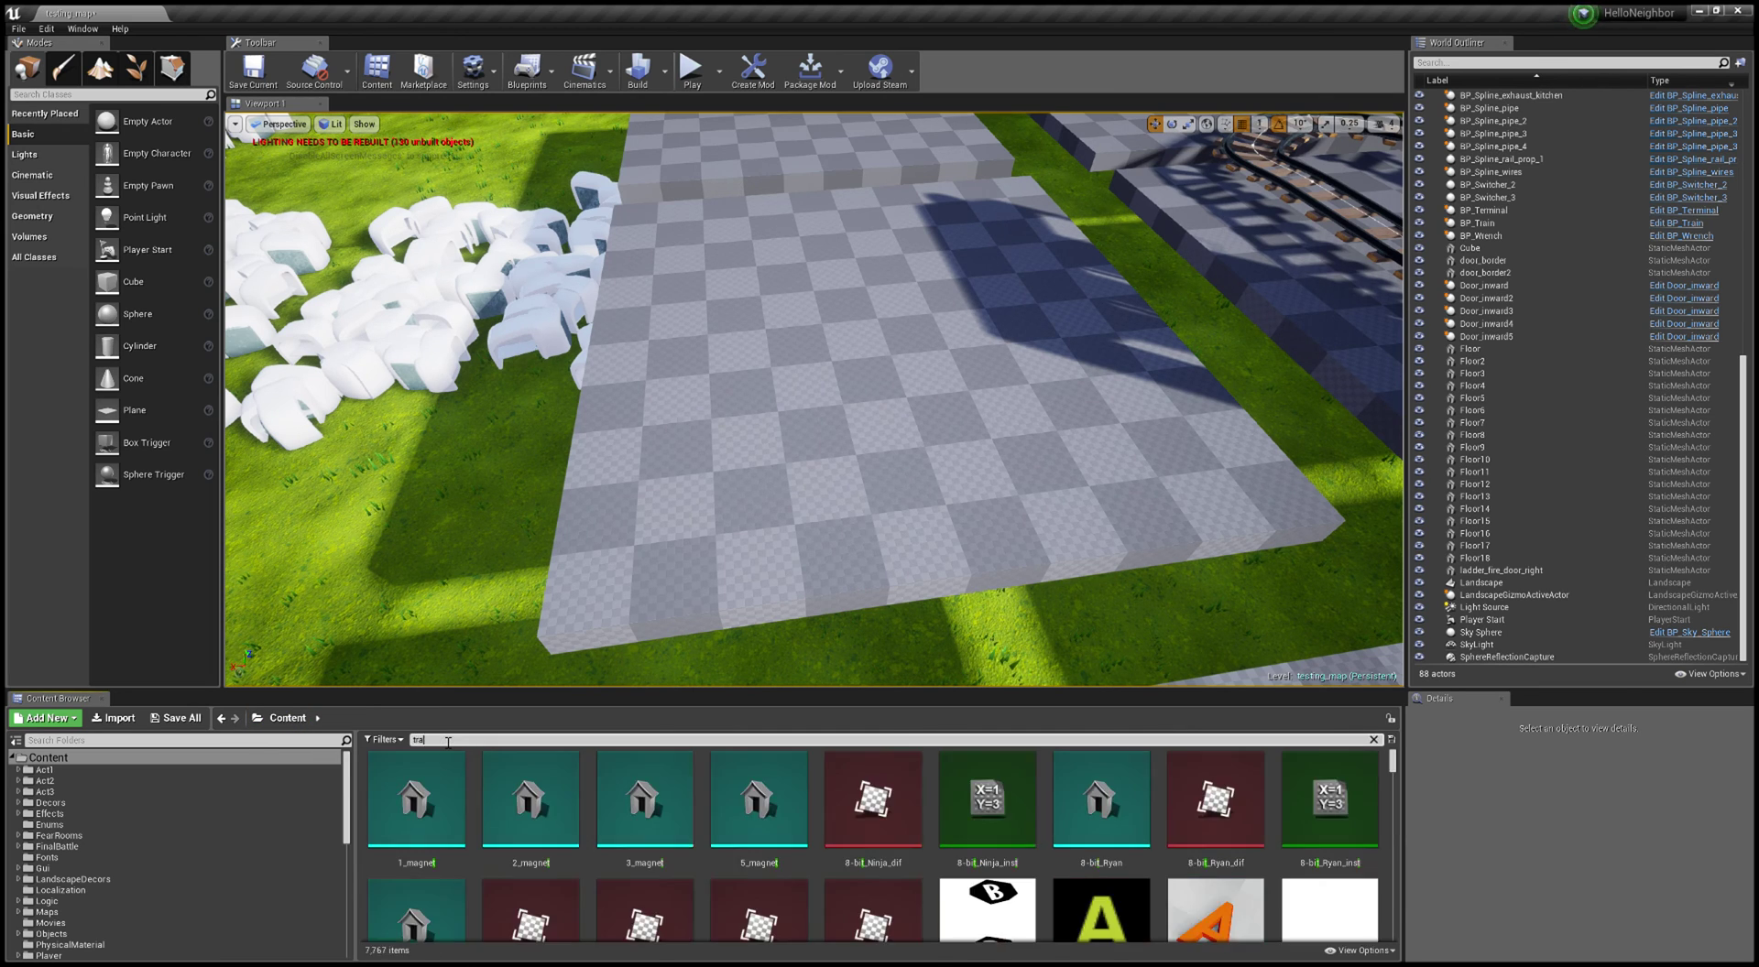
pyautogui.write('in')
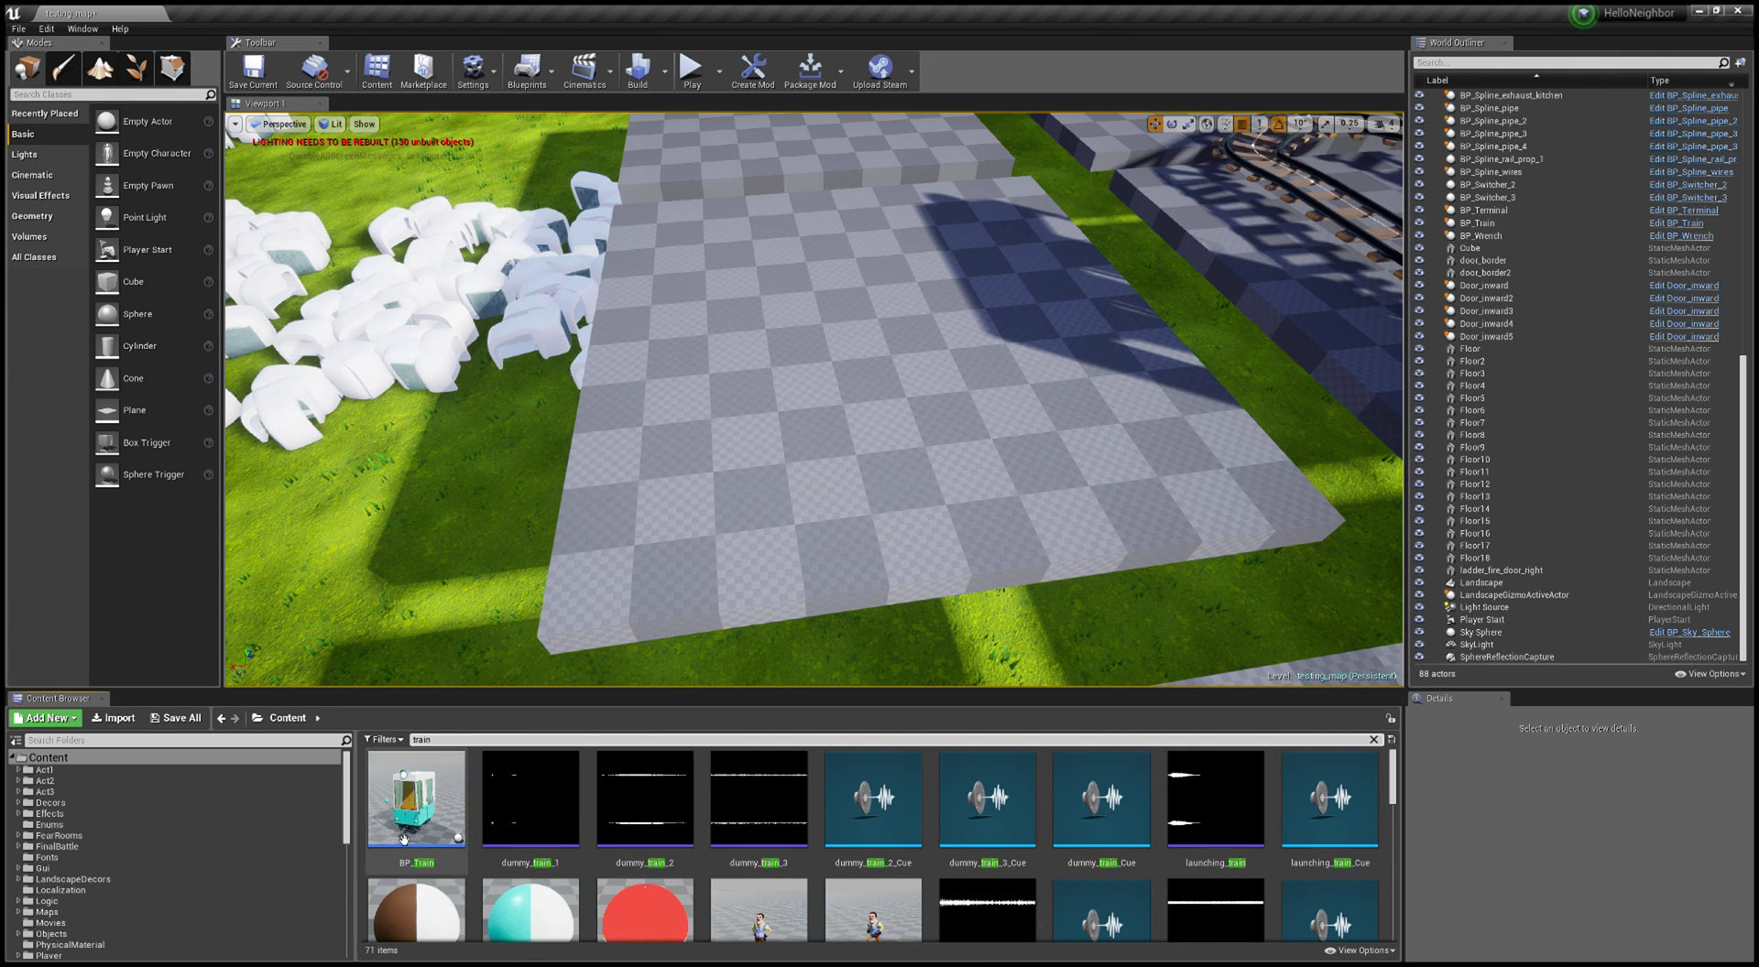
# Step: Place a BP_Train in the middle of the empty floor tile beside the existing train and deselect it
pyautogui.click(417, 796)
pyautogui.moveTo(551, 564); pyautogui.dragTo(832, 394)
pyautogui.press('a')
pyautogui.moveTo(744, 469)
pyautogui.mouseDown(button='right')
pyautogui.moveTo(1154, 431)
pyautogui.moveTo(999, 421)
pyautogui.moveTo(763, 469)
pyautogui.mouseUp(button='right')
pyautogui.press('d')
pyautogui.press('Escape')
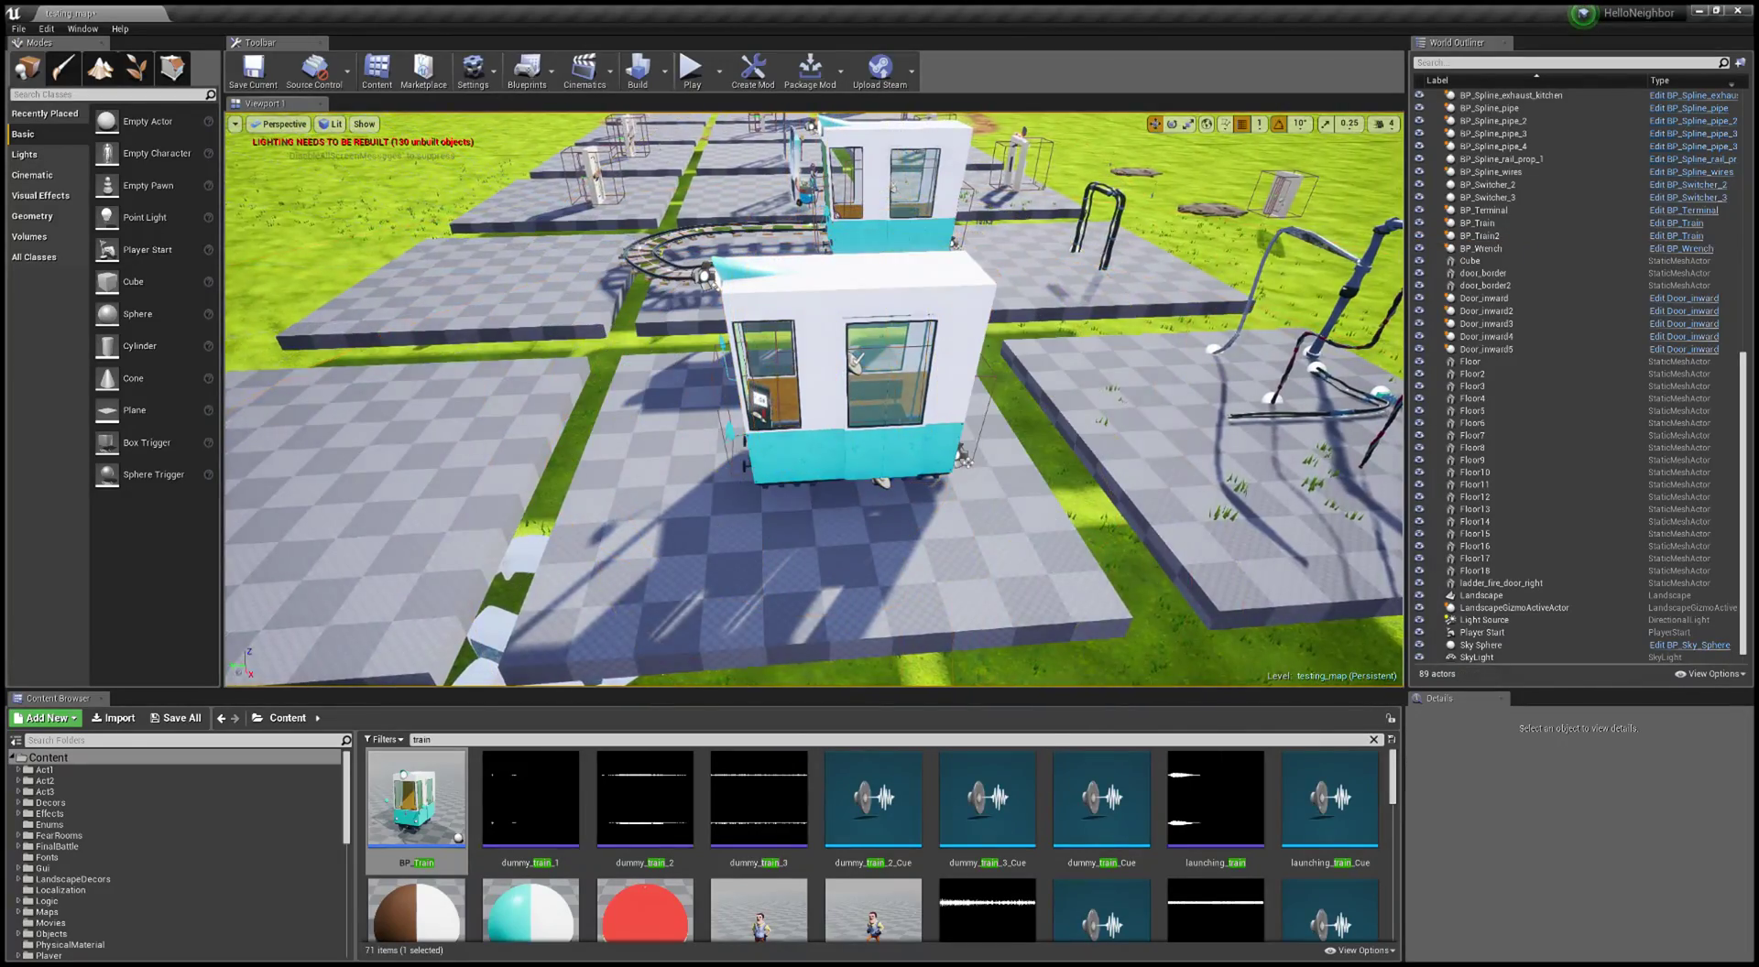
# Step: Replace the asset search term with "rail"
pyautogui.moveTo(663, 675); pyautogui.dragTo(784, 690, button='right')
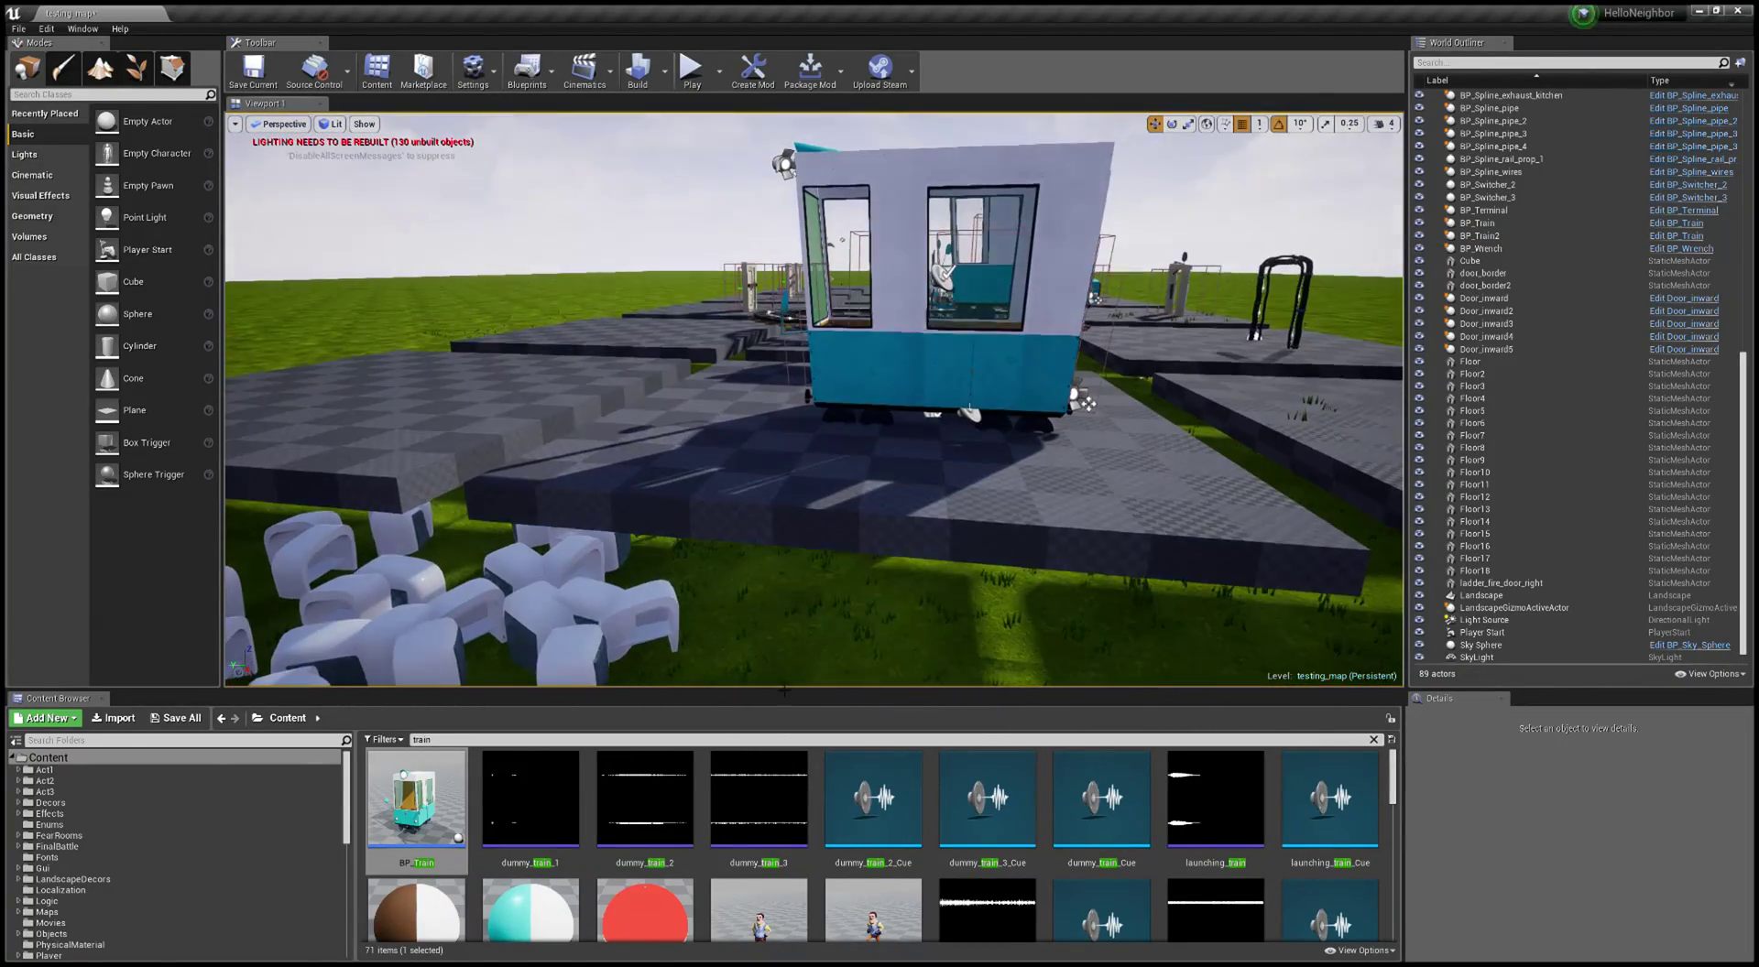
pyautogui.moveTo(746, 412); pyautogui.dragTo(744, 408, button='right')
pyautogui.click(774, 740)
pyautogui.press('BackSpace')
pyautogui.press('BackSpace')
pyautogui.press('BackSpace')
pyautogui.press('BackSpace')
pyautogui.press('BackSpace')
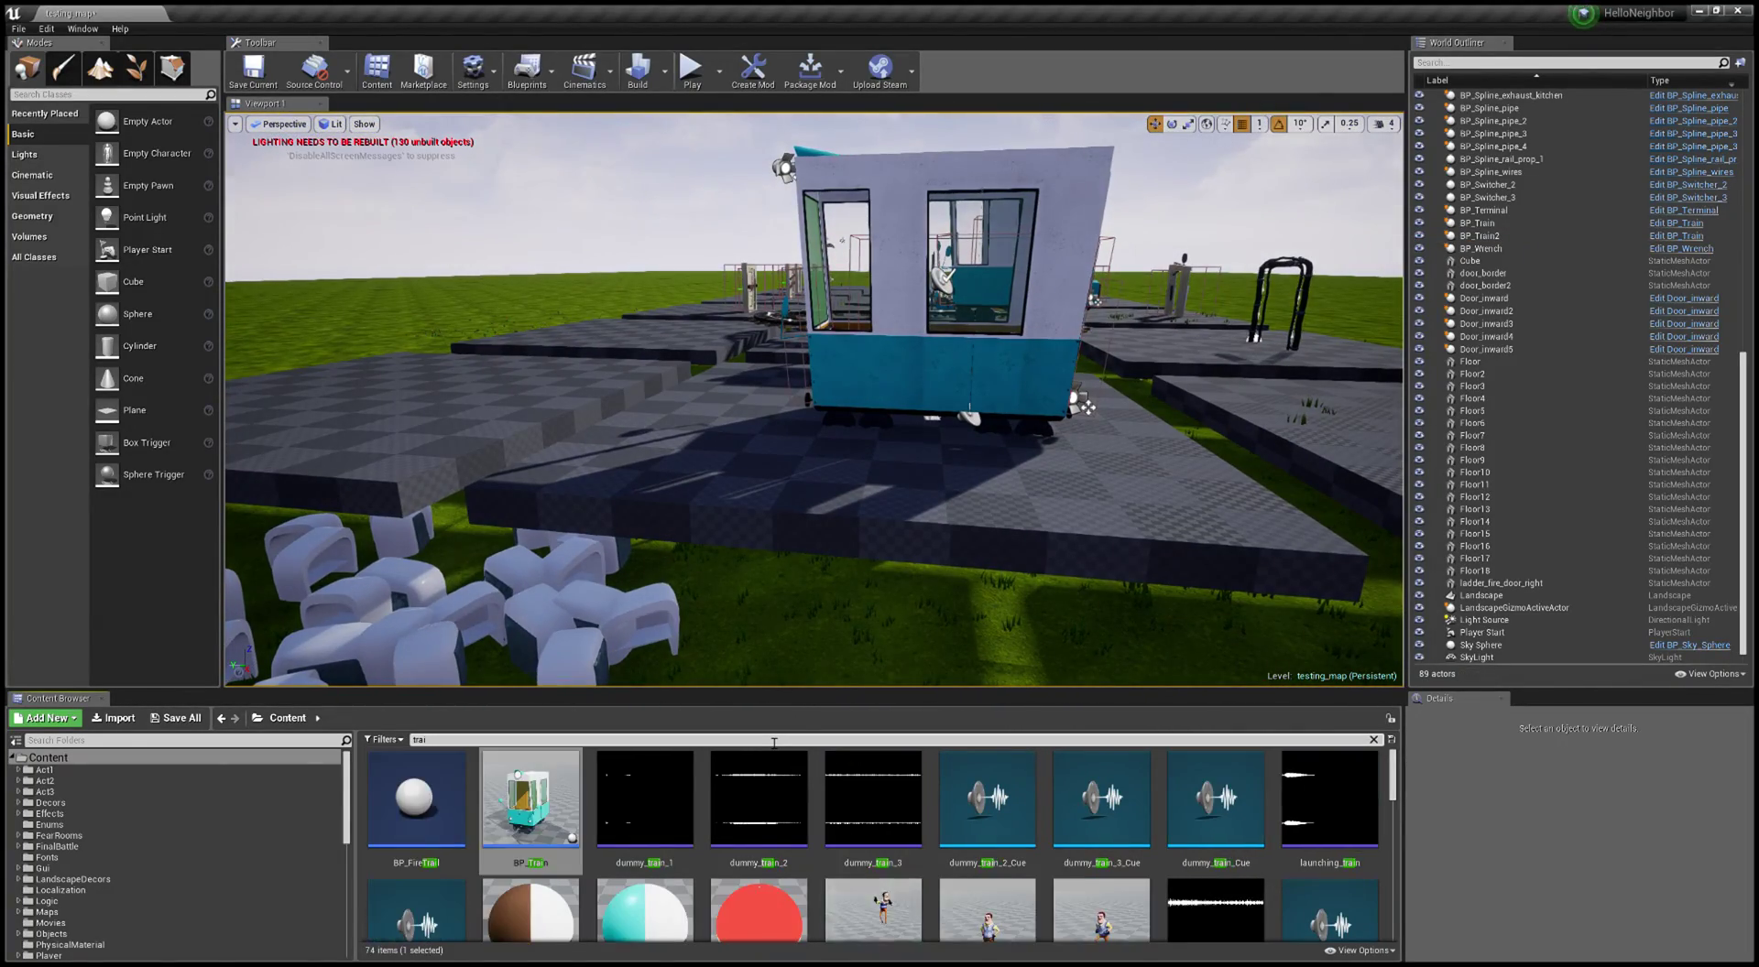
pyautogui.write('rail')
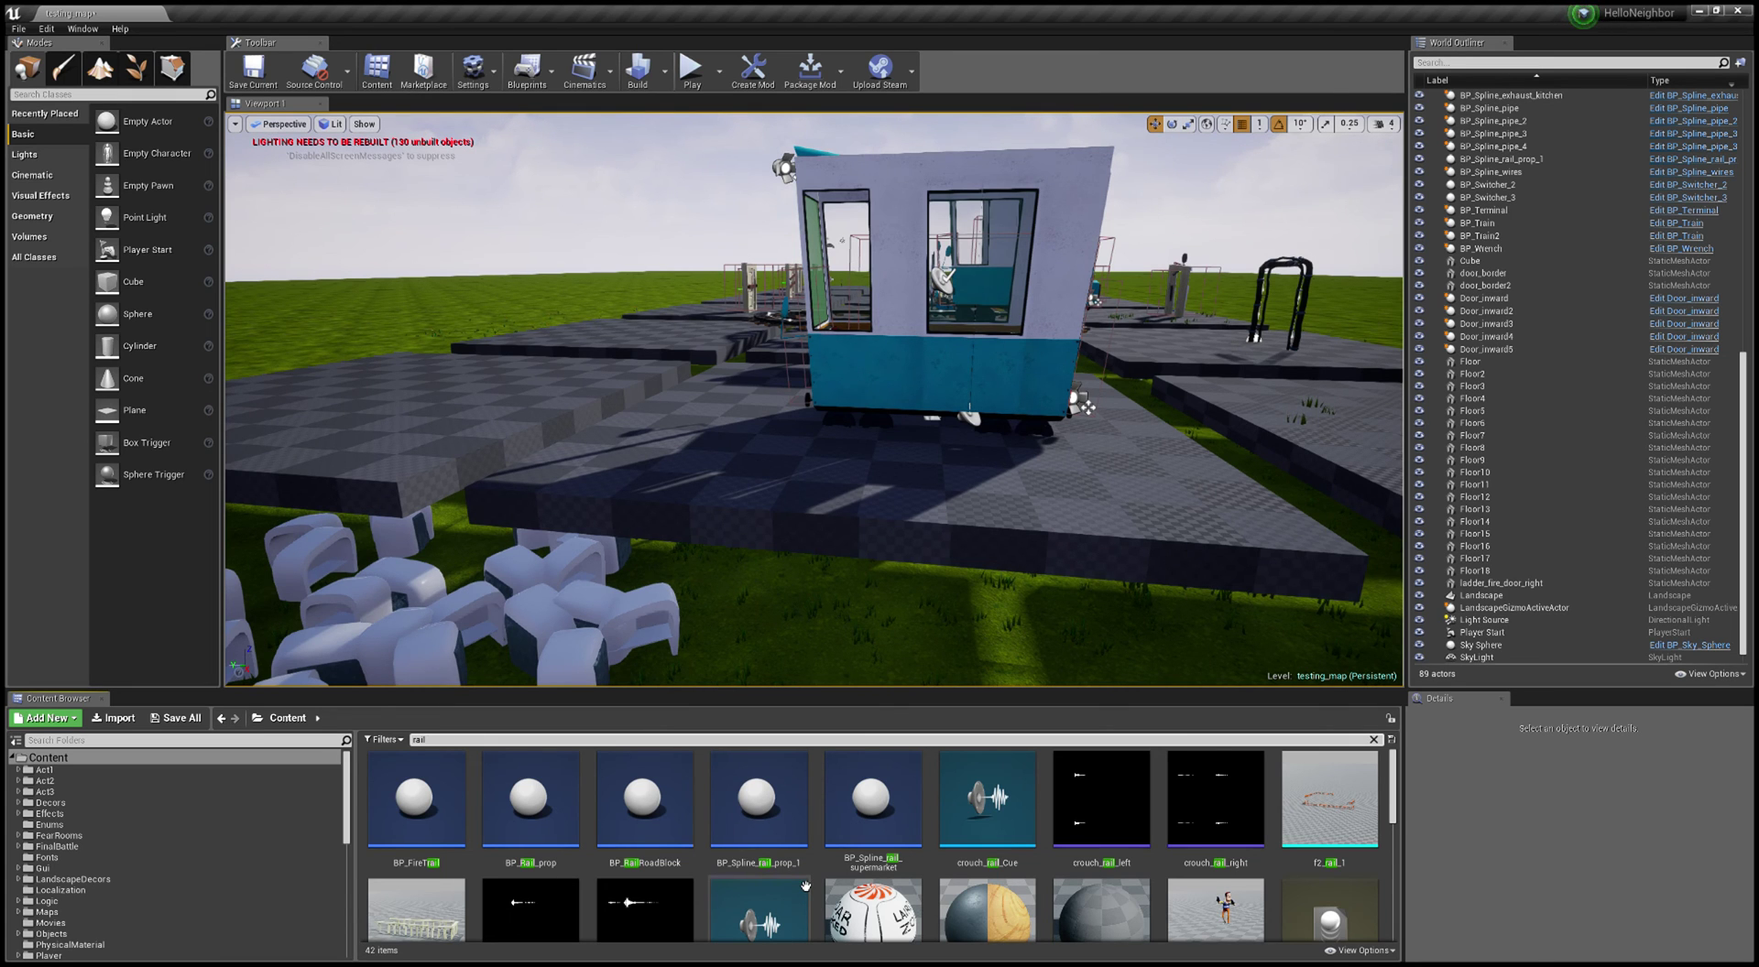
# Step: Place a BP_Spline_rail_prop_1 on the floor tile alongside the new train
pyautogui.press('d')
pyautogui.moveTo(811, 440); pyautogui.dragTo(522, 476, button='right')
pyautogui.press('s')
pyautogui.press('d')
pyautogui.moveTo(907, 550)
pyautogui.mouseDown(button='right')
pyautogui.moveTo(916, 476)
pyautogui.moveTo(921, 550)
pyautogui.moveTo(975, 550)
pyautogui.moveTo(994, 650)
pyautogui.moveTo(980, 550)
pyautogui.moveTo(916, 554)
pyautogui.moveTo(930, 627)
pyautogui.moveTo(953, 586)
pyautogui.moveTo(885, 569)
pyautogui.mouseUp(button='right')
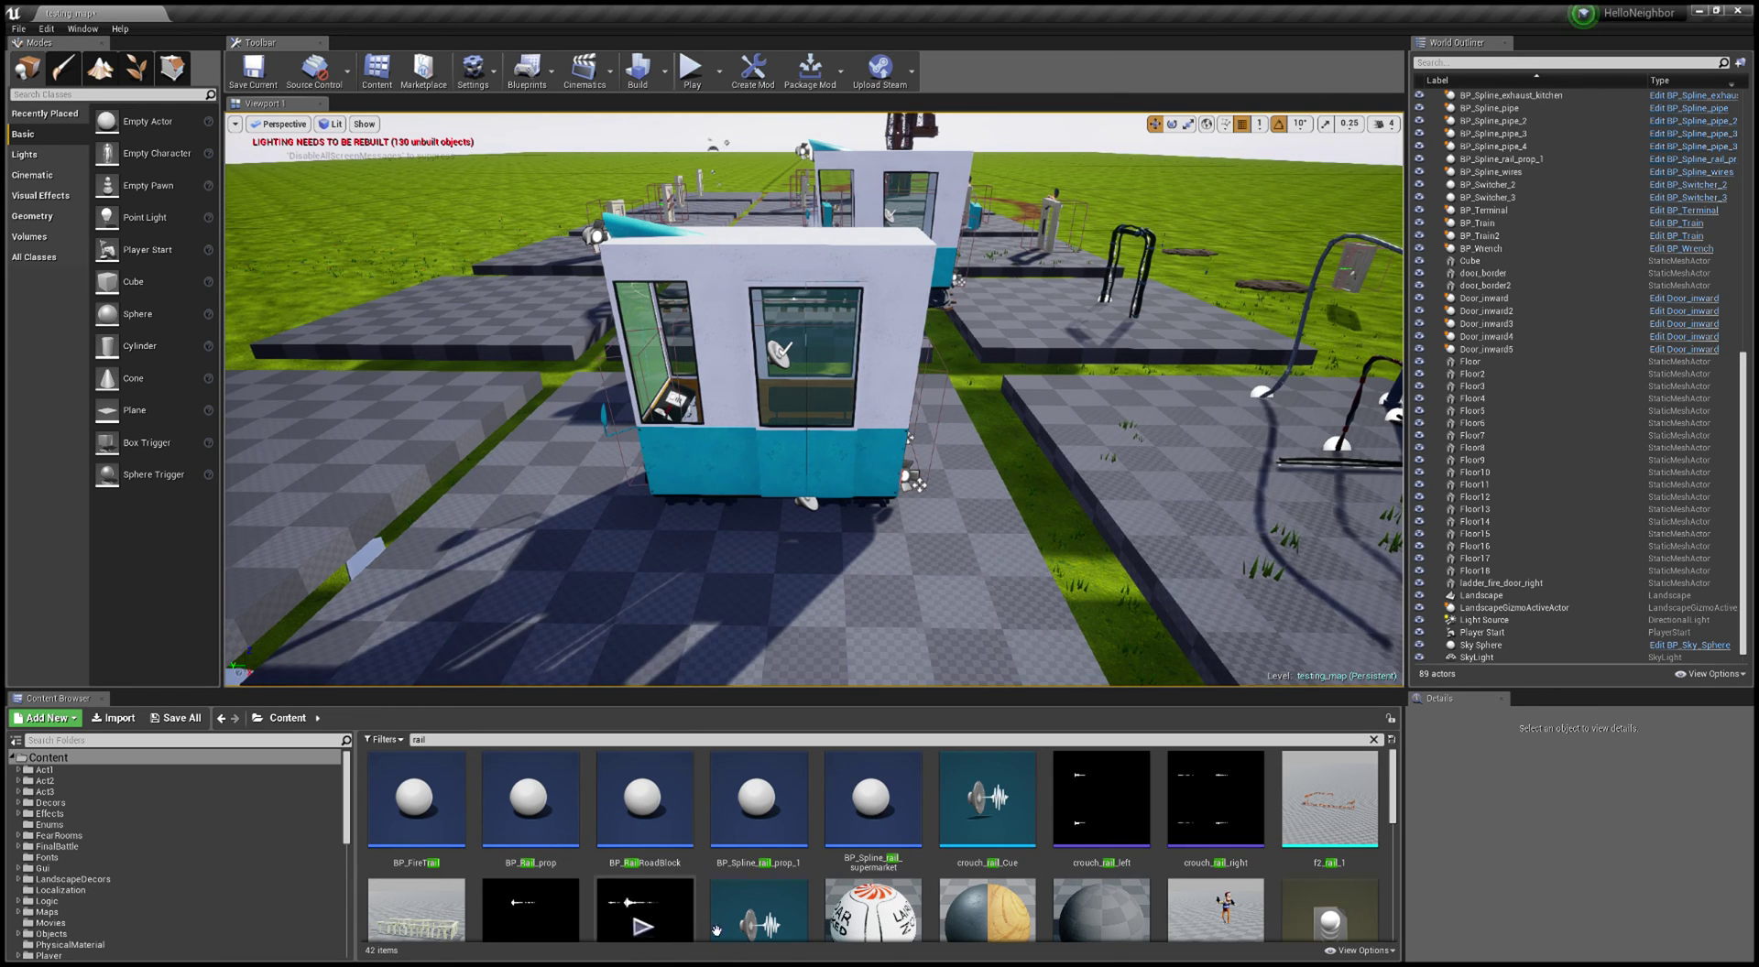
pyautogui.moveTo(789, 858); pyautogui.dragTo(924, 580)
pyautogui.press('e')
pyautogui.press('w')
pyautogui.moveTo(924, 581); pyautogui.dragTo(925, 520, button='right')
pyautogui.press('w')
pyautogui.moveTo(833, 436)
pyautogui.mouseDown(button='right')
pyautogui.moveTo(832, 478)
pyautogui.moveTo(834, 436)
pyautogui.mouseUp(button='right')
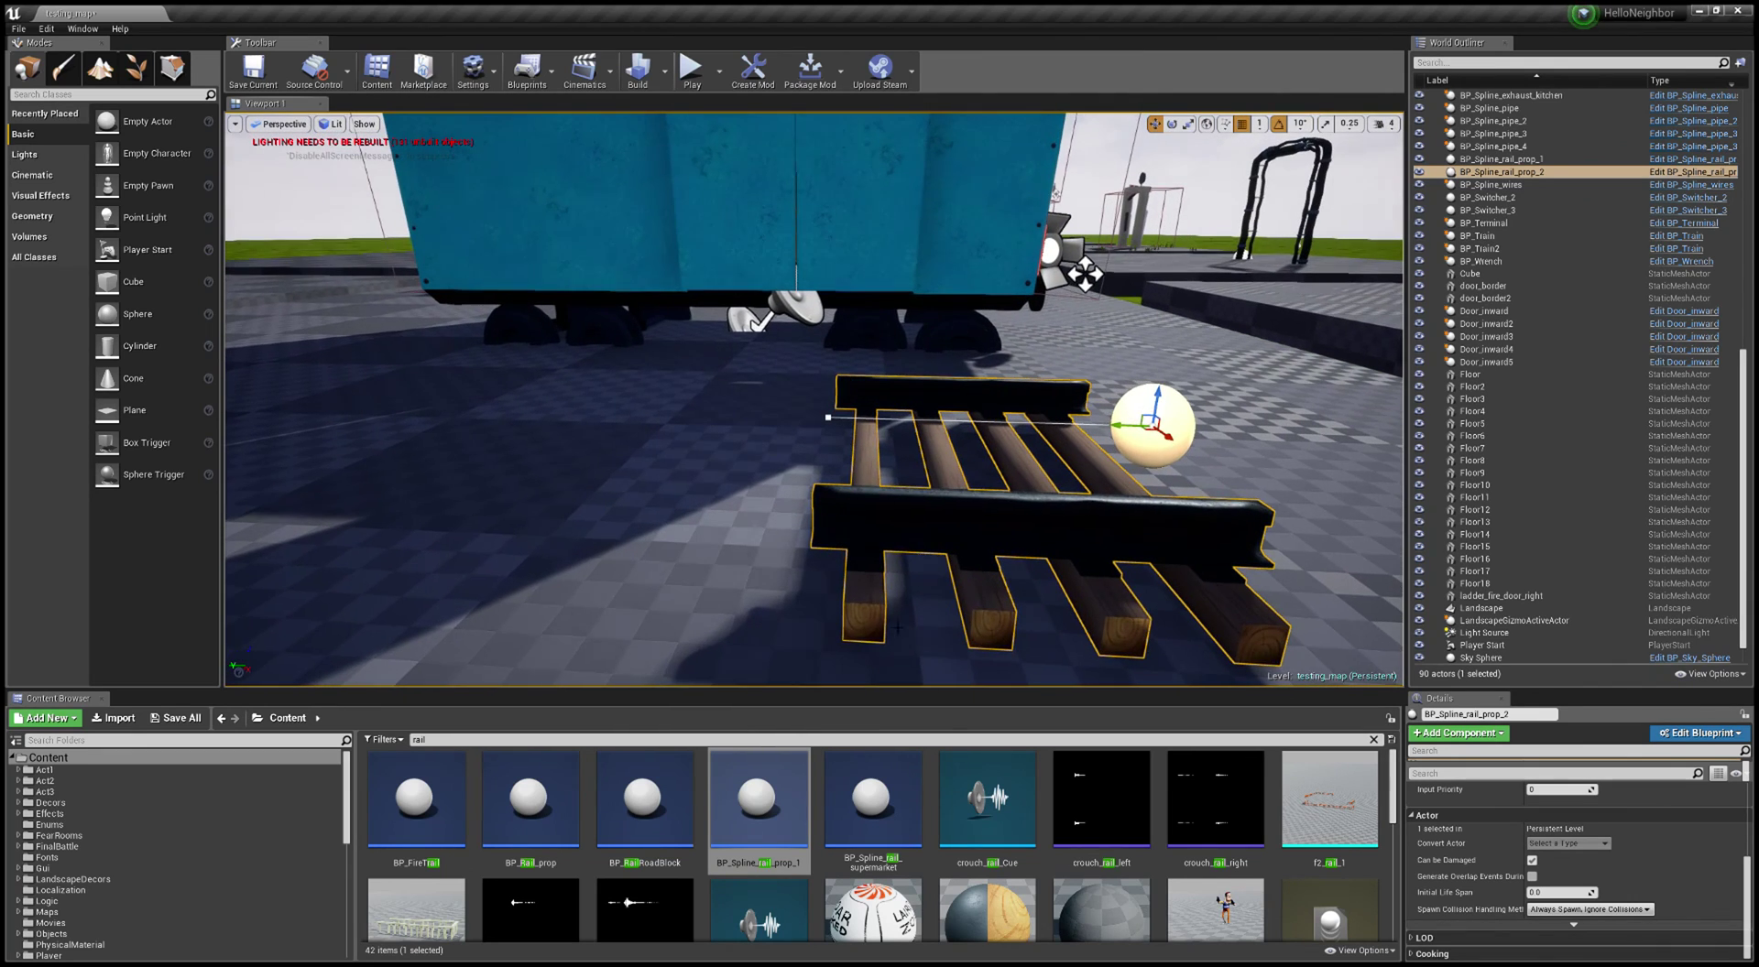
# Step: Pull out the rail's spline end point and add three more points to form a straight track parallel to the train
pyautogui.click(832, 429)
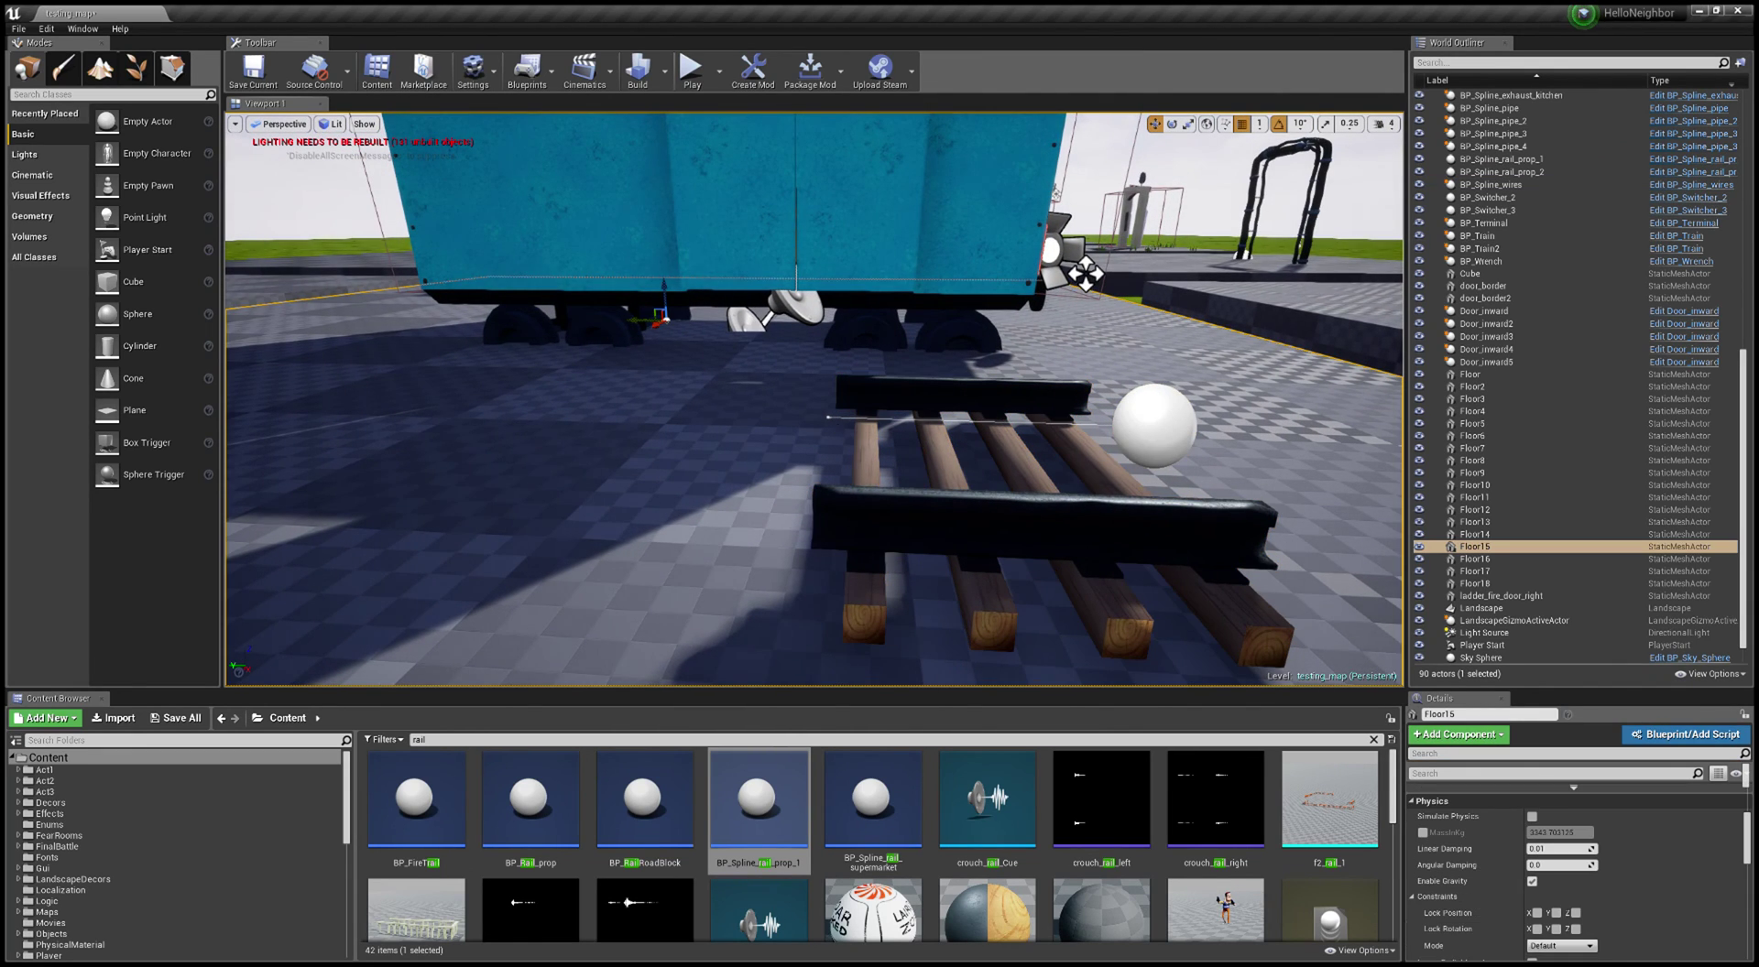
pyautogui.click(837, 425)
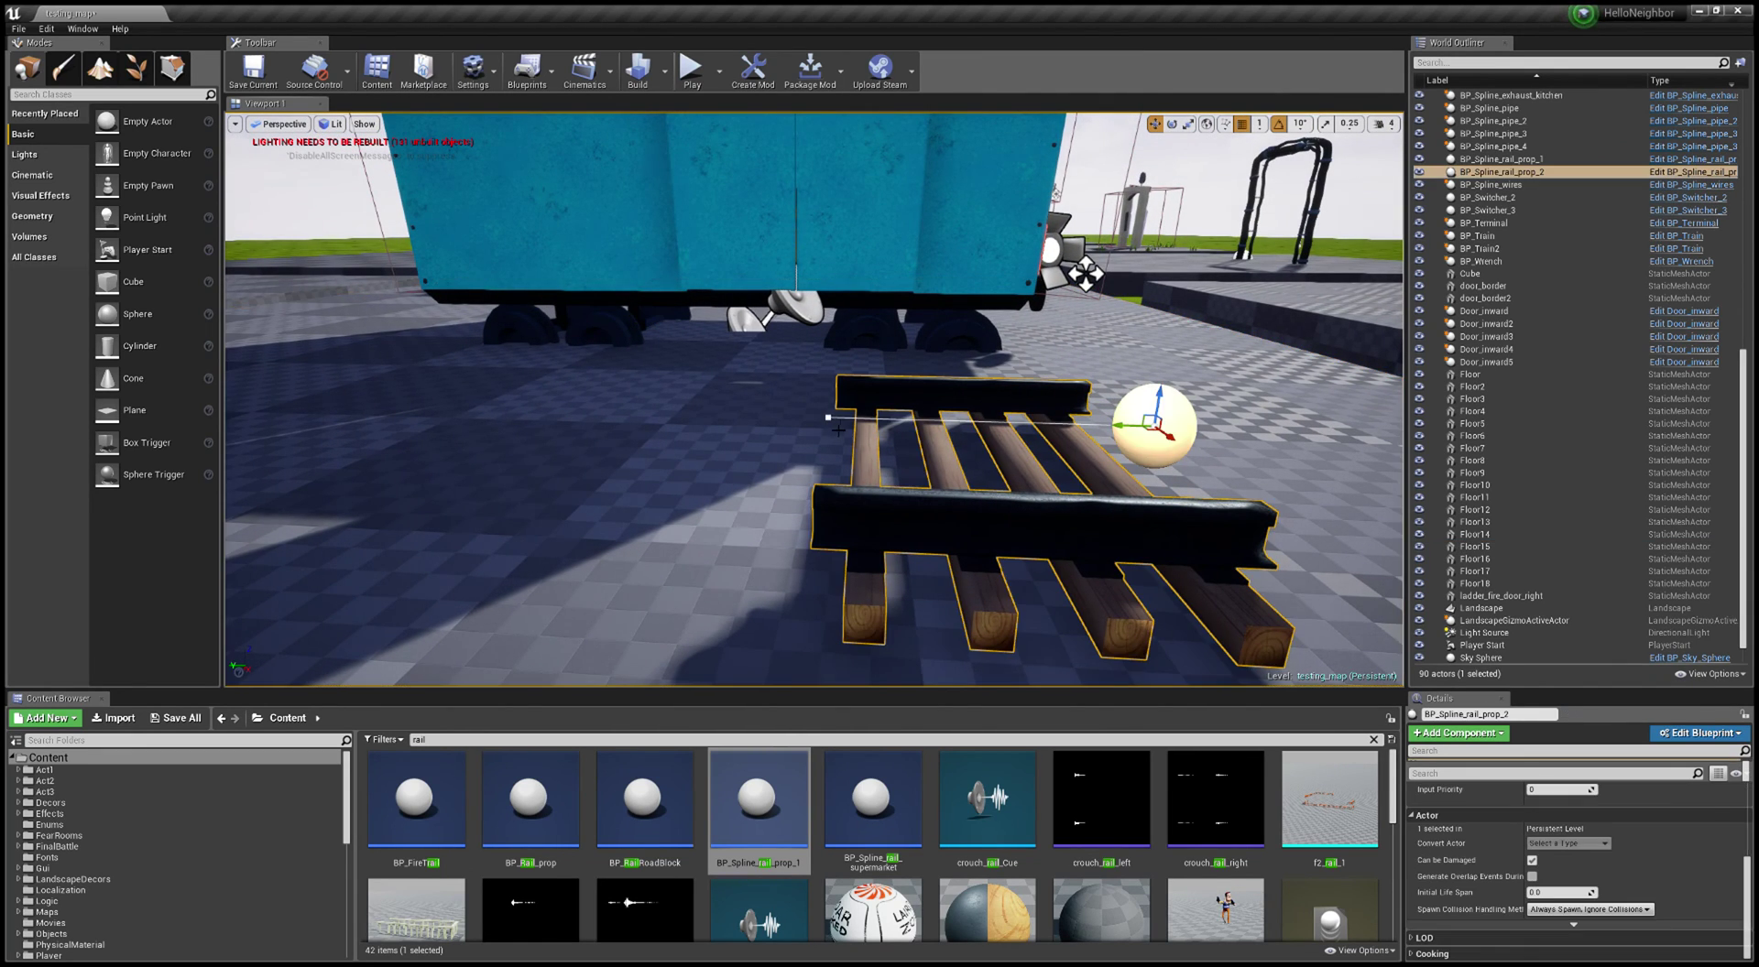
pyautogui.click(828, 419)
pyautogui.moveTo(794, 424); pyautogui.dragTo(693, 423)
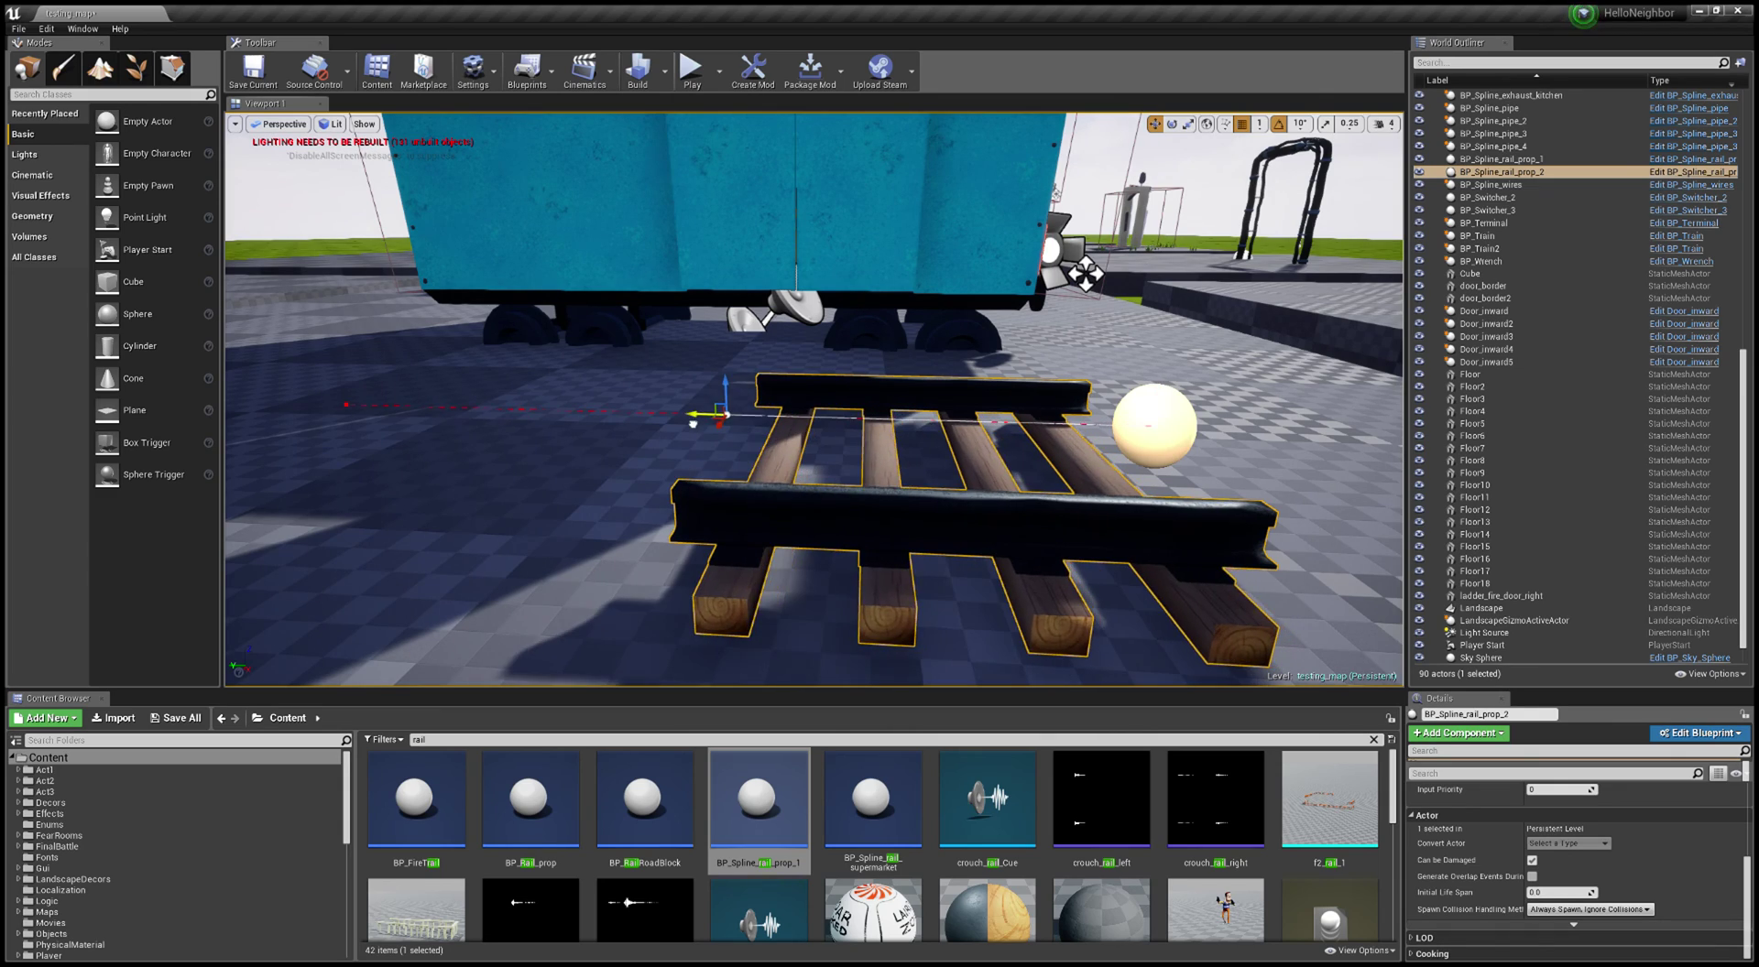
pyautogui.press('s')
pyautogui.moveTo(785, 426); pyautogui.dragTo(760, 515, button='right')
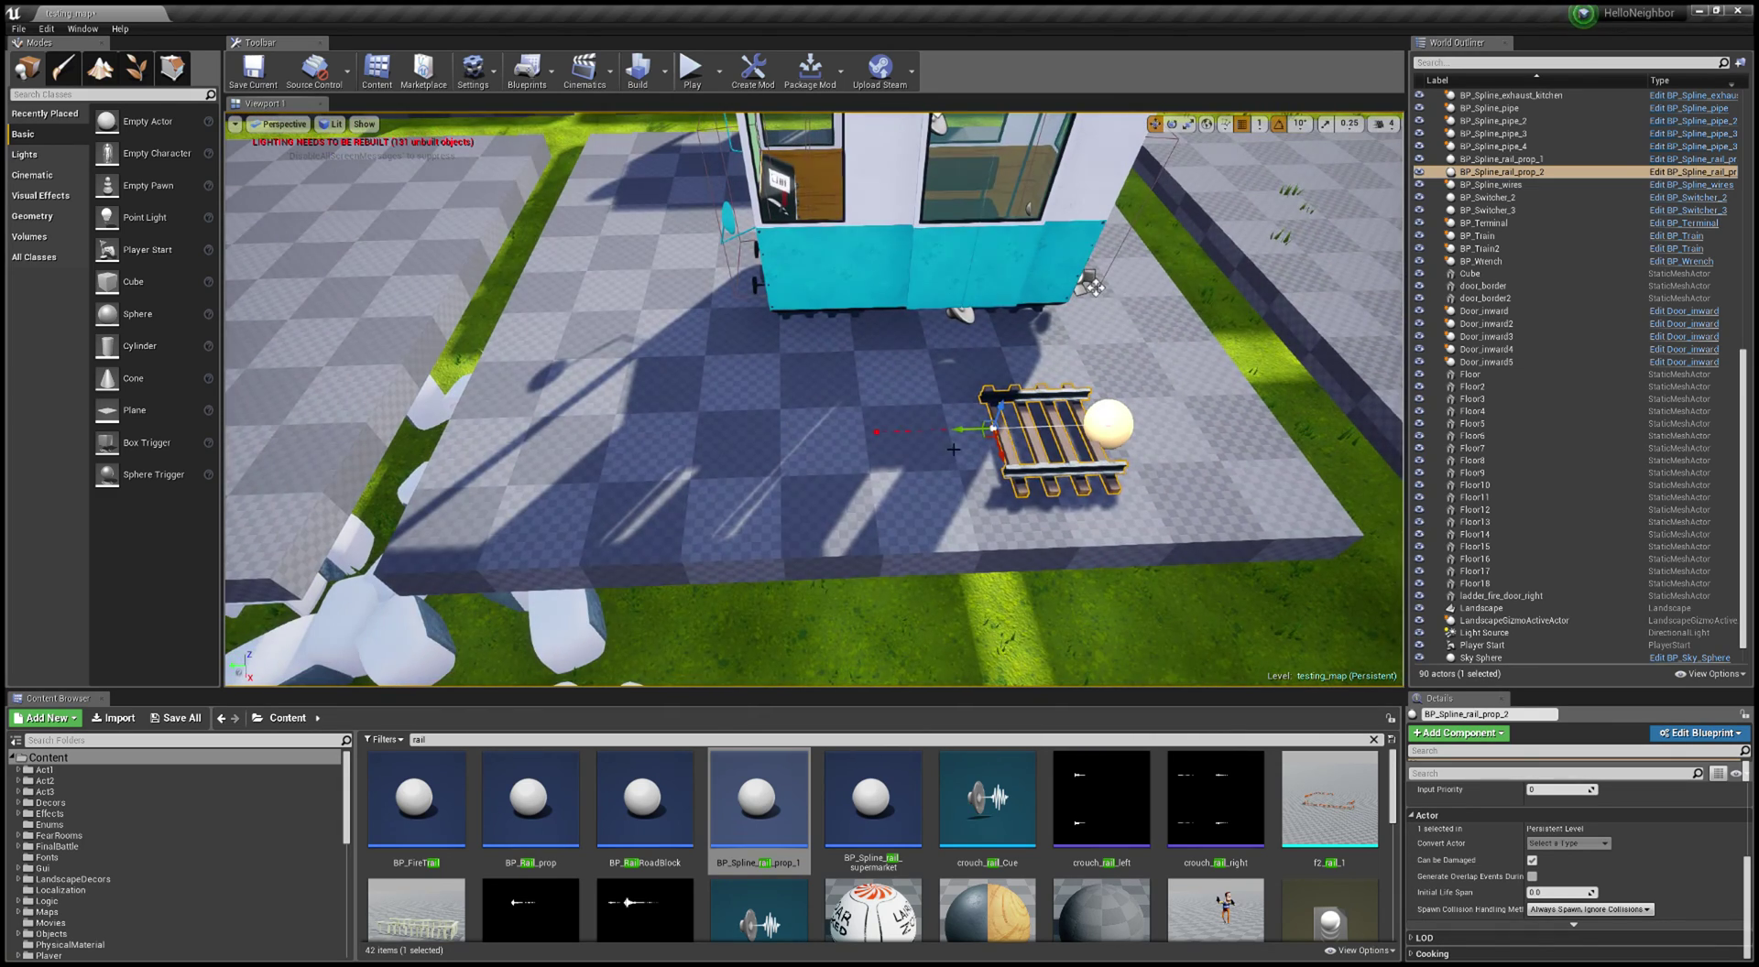
pyautogui.moveTo(972, 429); pyautogui.dragTo(525, 436)
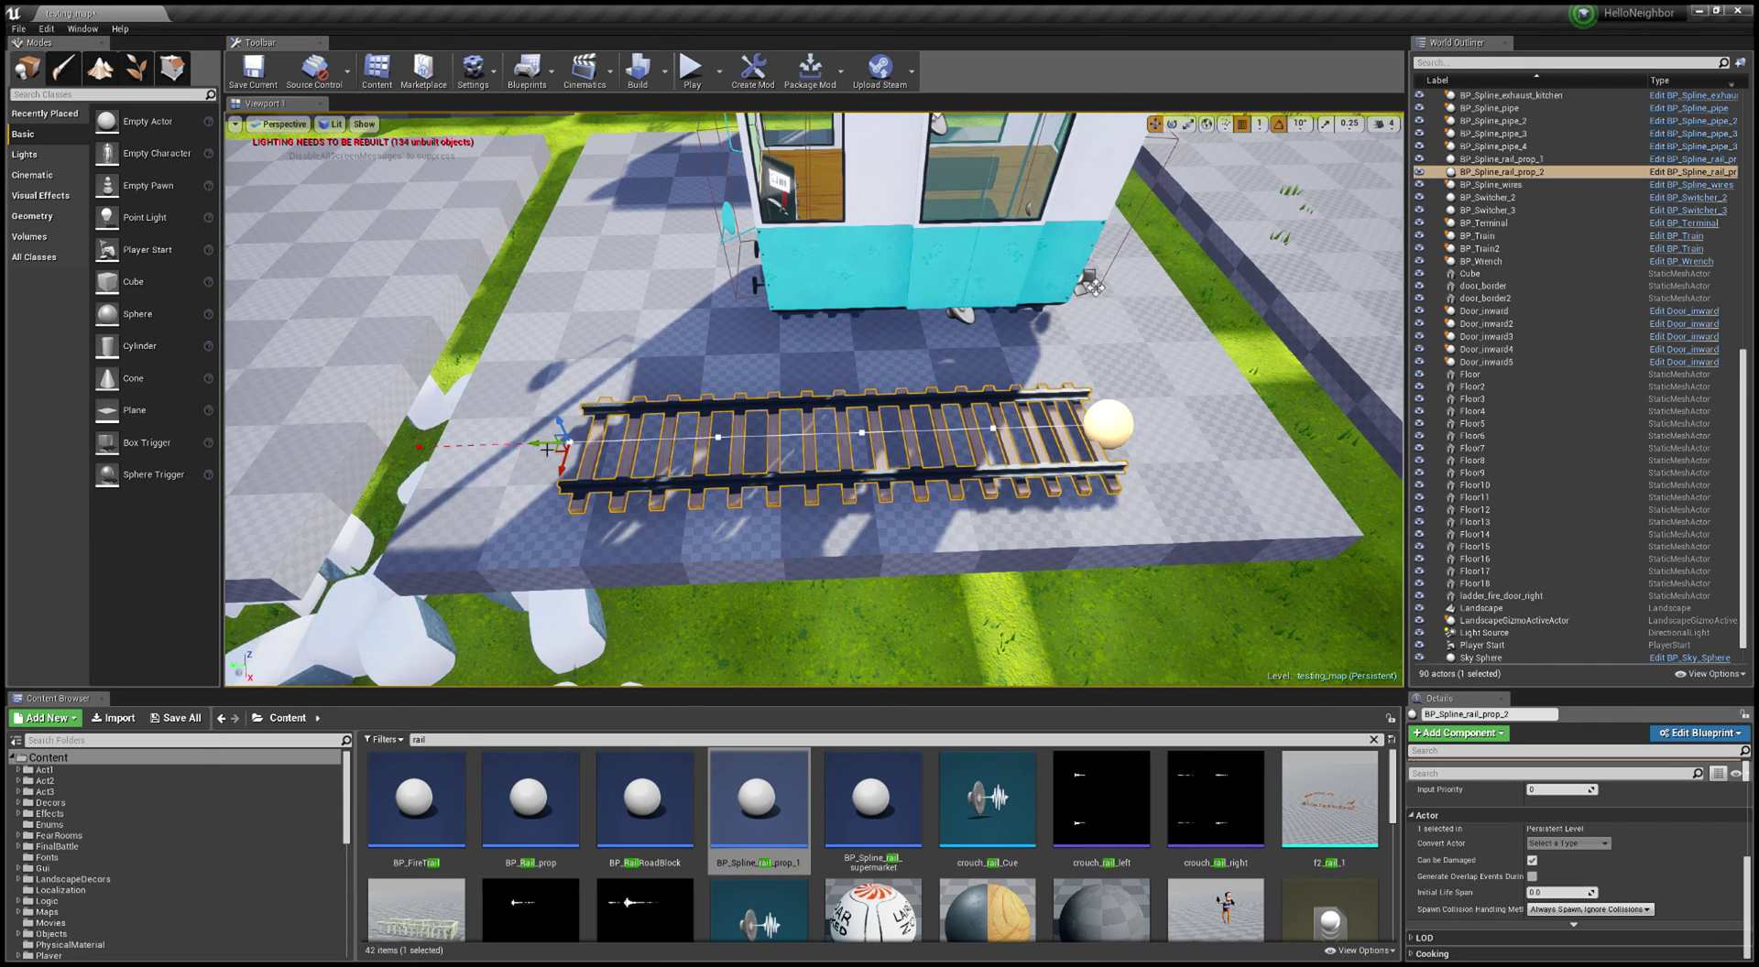
# Step: Examine the spline point at the free end of the new track and deselect the track
pyautogui.press('w')
pyautogui.moveTo(525, 437); pyautogui.dragTo(596, 550, button='right')
pyautogui.press('s')
pyautogui.moveTo(577, 448); pyautogui.dragTo(348, 417, button='right')
pyautogui.press('w')
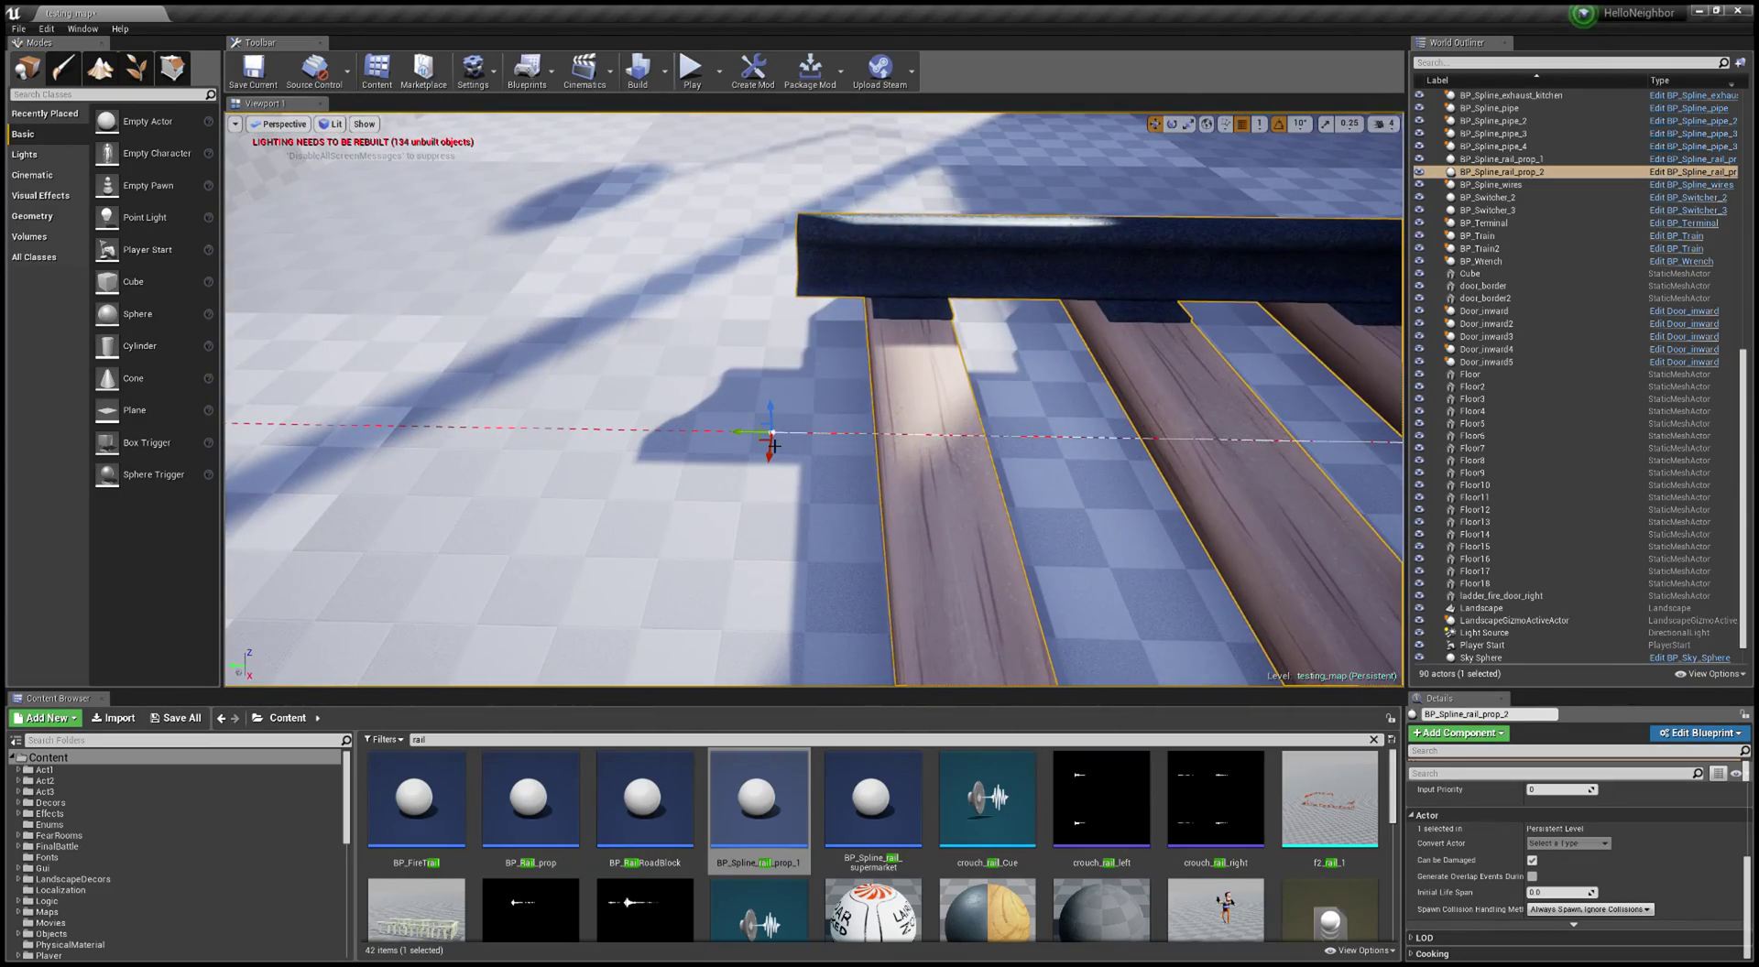
pyautogui.press('Escape')
pyautogui.press('s')
pyautogui.moveTo(789, 448); pyautogui.dragTo(935, 449, button='right')
pyautogui.moveTo(596, 430); pyautogui.dragTo(993, 390, button='right')
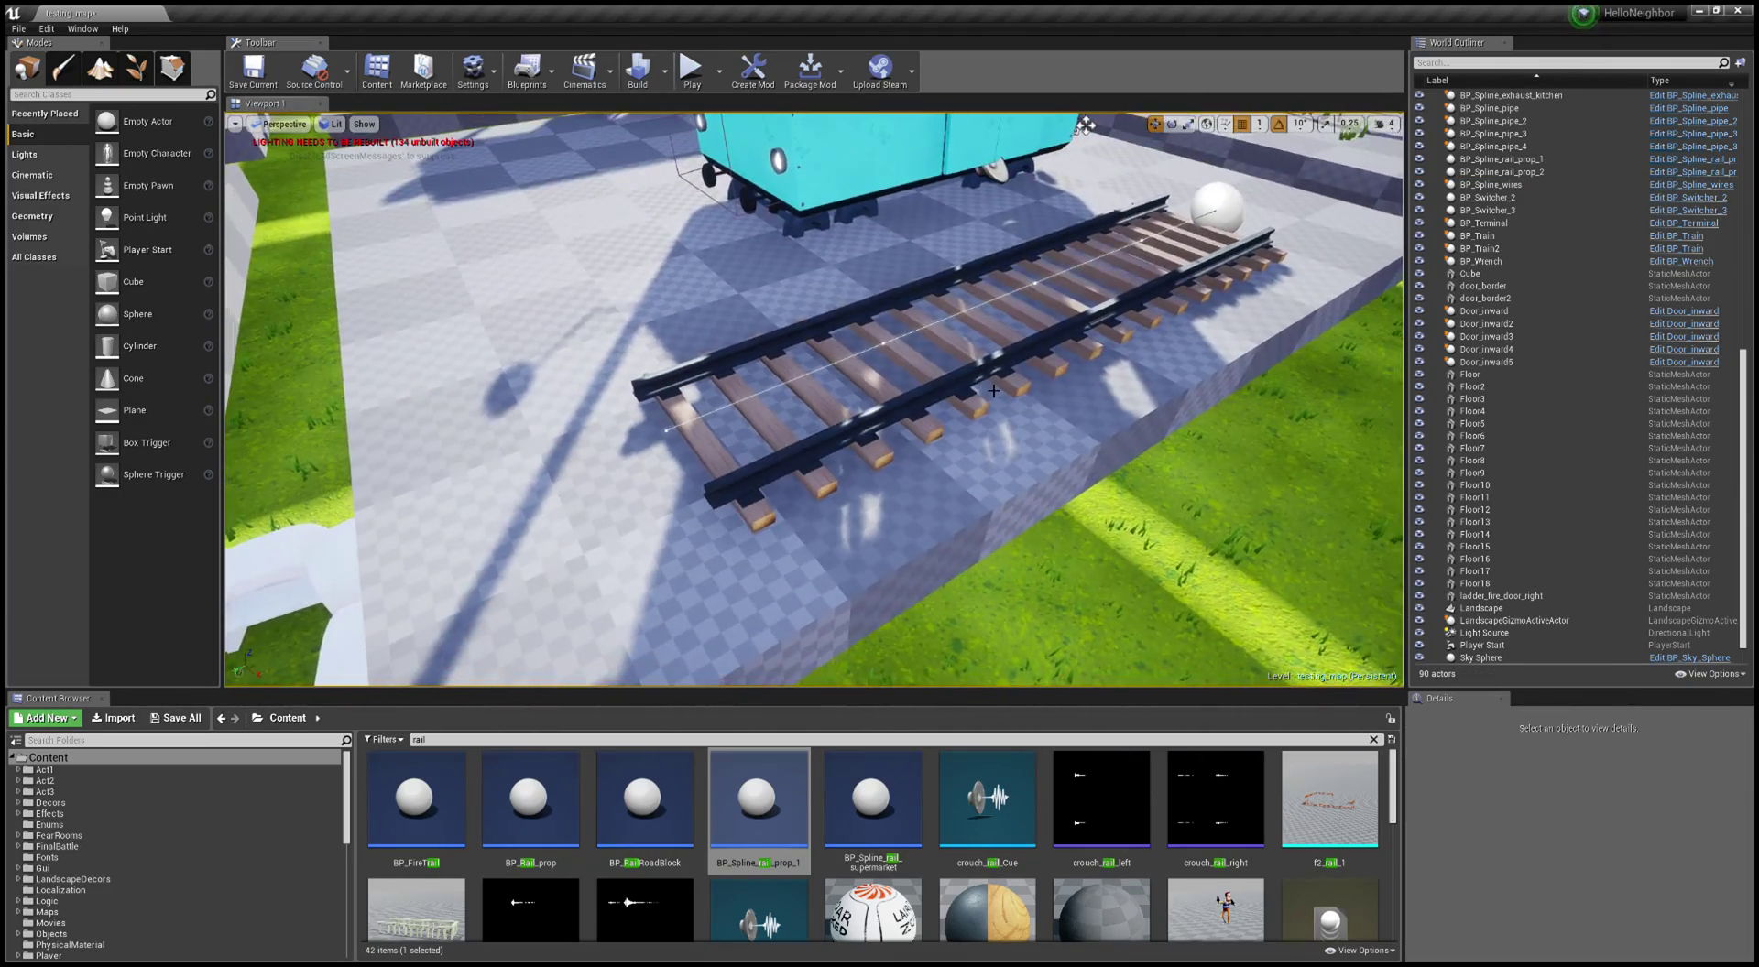
# Step: Reselect the track's end point and extend the spline around a first corner and across the end of the train's floor tile
pyautogui.click(845, 470)
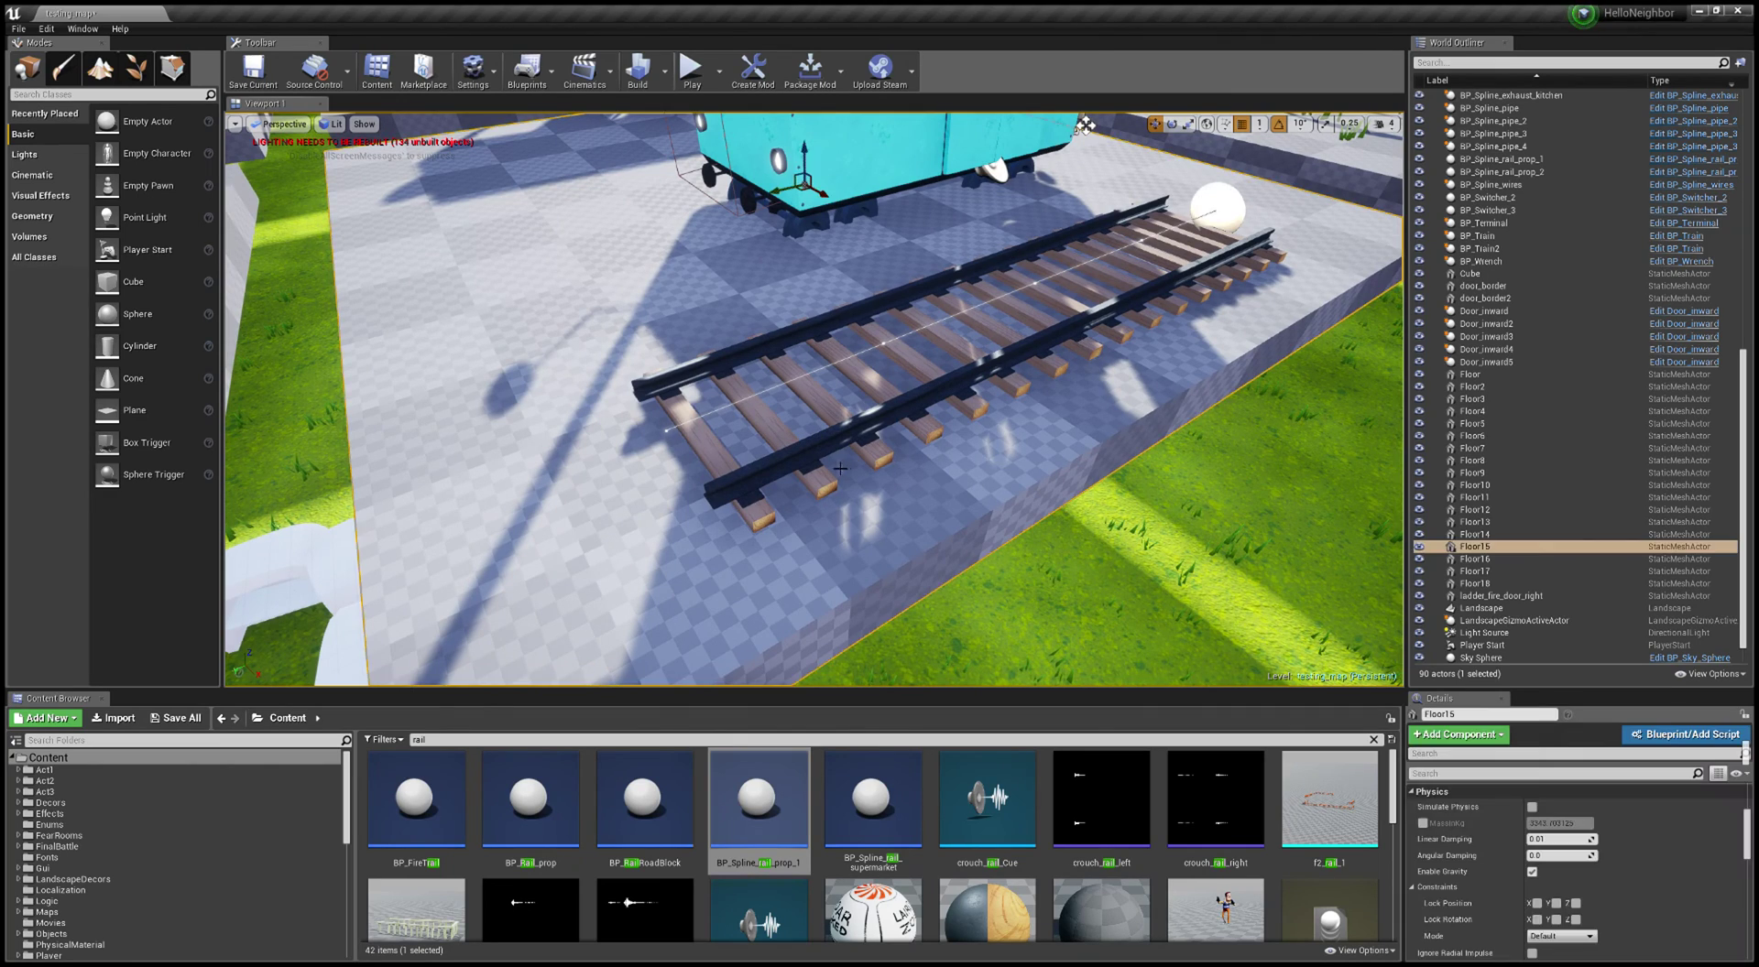
pyautogui.moveTo(845, 469); pyautogui.dragTo(903, 526, button='right')
pyautogui.press('w')
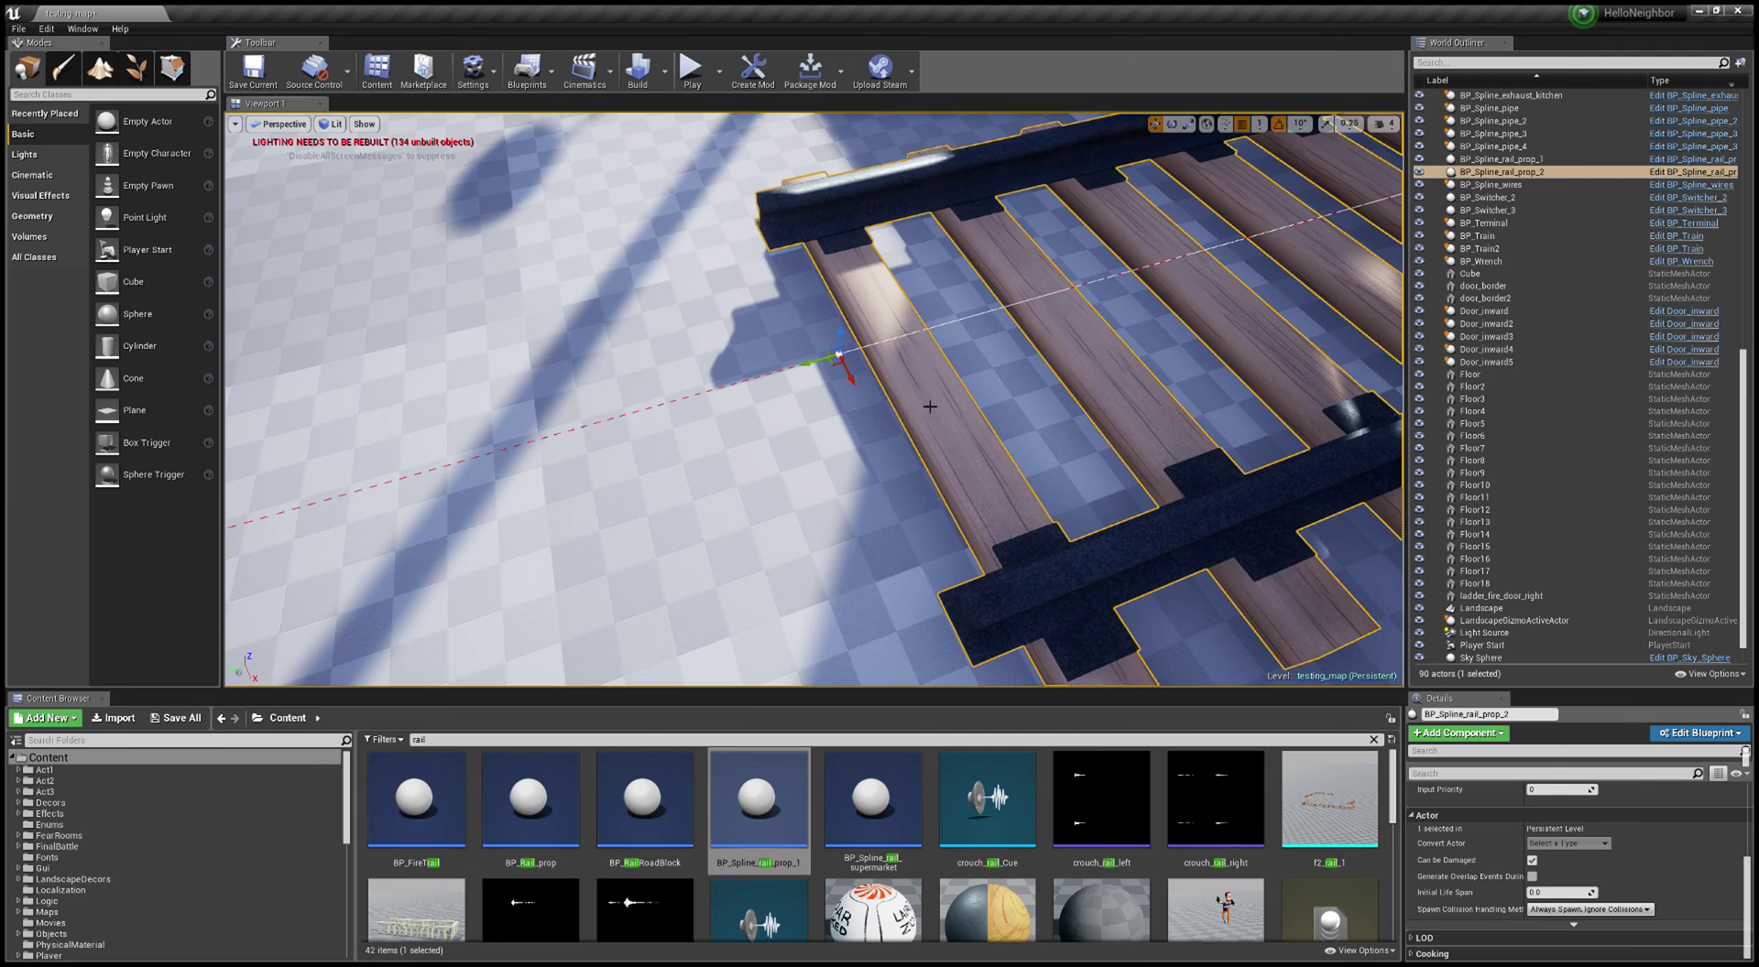
pyautogui.scroll(-5, 930, 406)
pyautogui.moveTo(899, 432); pyautogui.dragTo(758, 162)
pyautogui.moveTo(1068, 469); pyautogui.dragTo(1273, 523, button='right')
pyautogui.moveTo(827, 375); pyautogui.dragTo(1012, 374, button='right')
pyautogui.moveTo(792, 391); pyautogui.dragTo(685, 402)
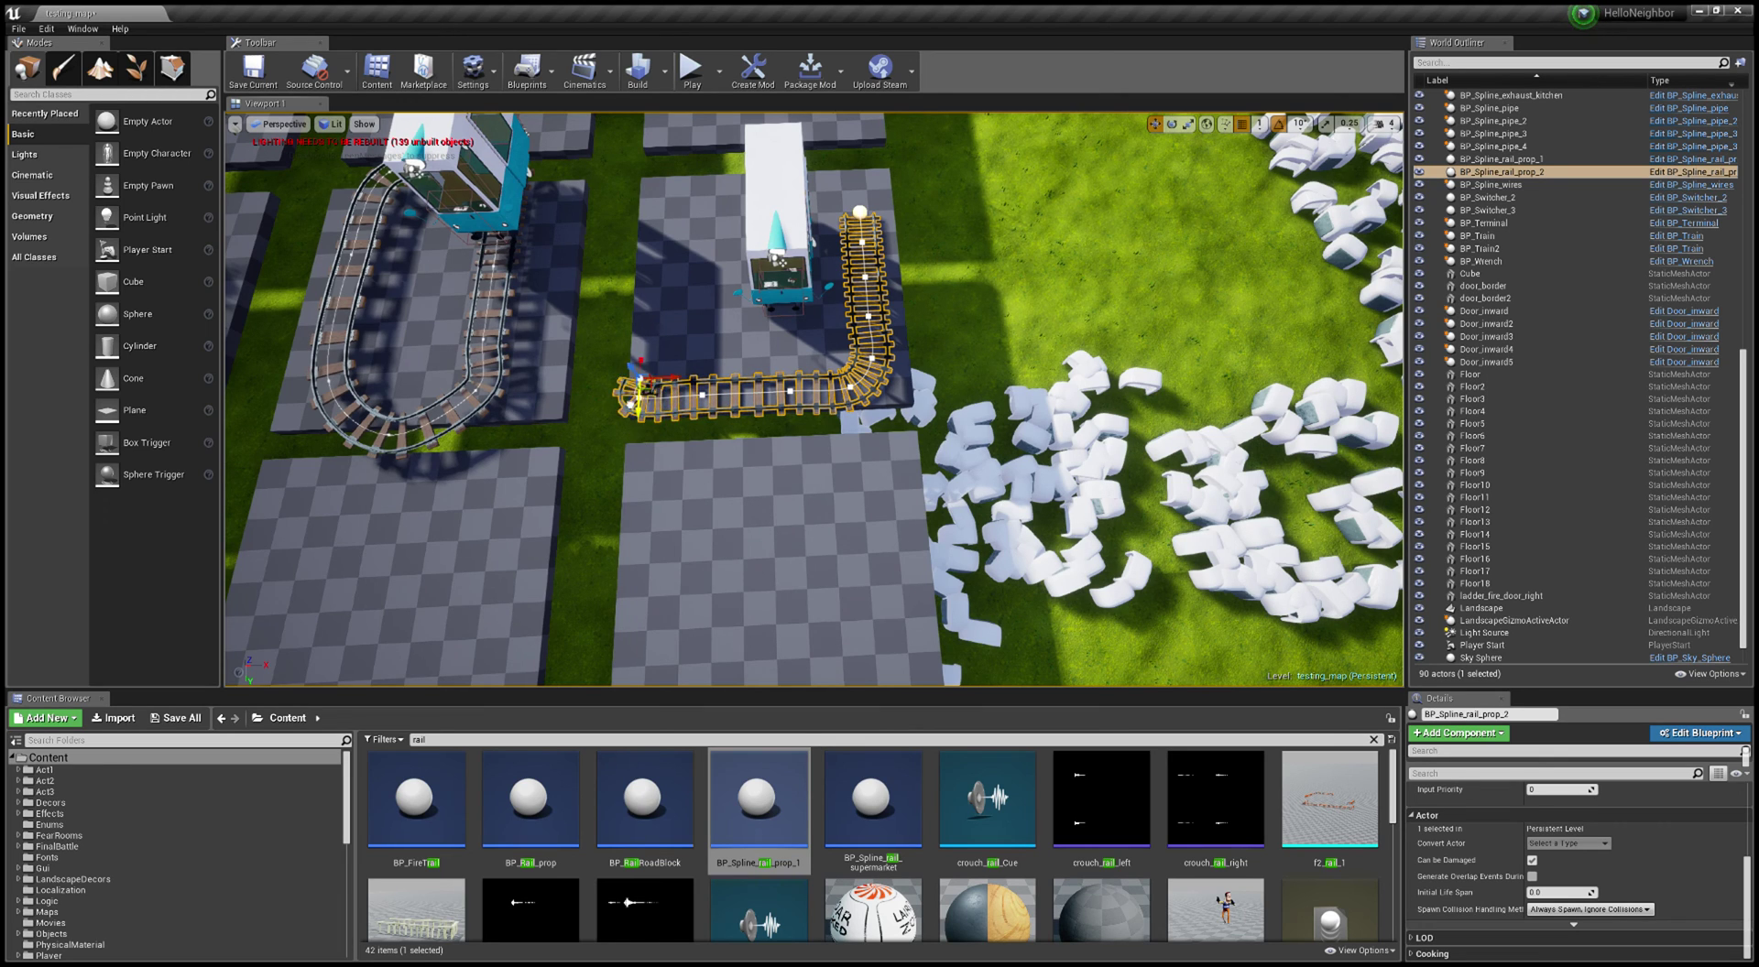
# Step: Turn the track around a second corner towards the train's other side and adjust the spline points to round the bend
pyautogui.moveTo(641, 337); pyautogui.dragTo(645, 282)
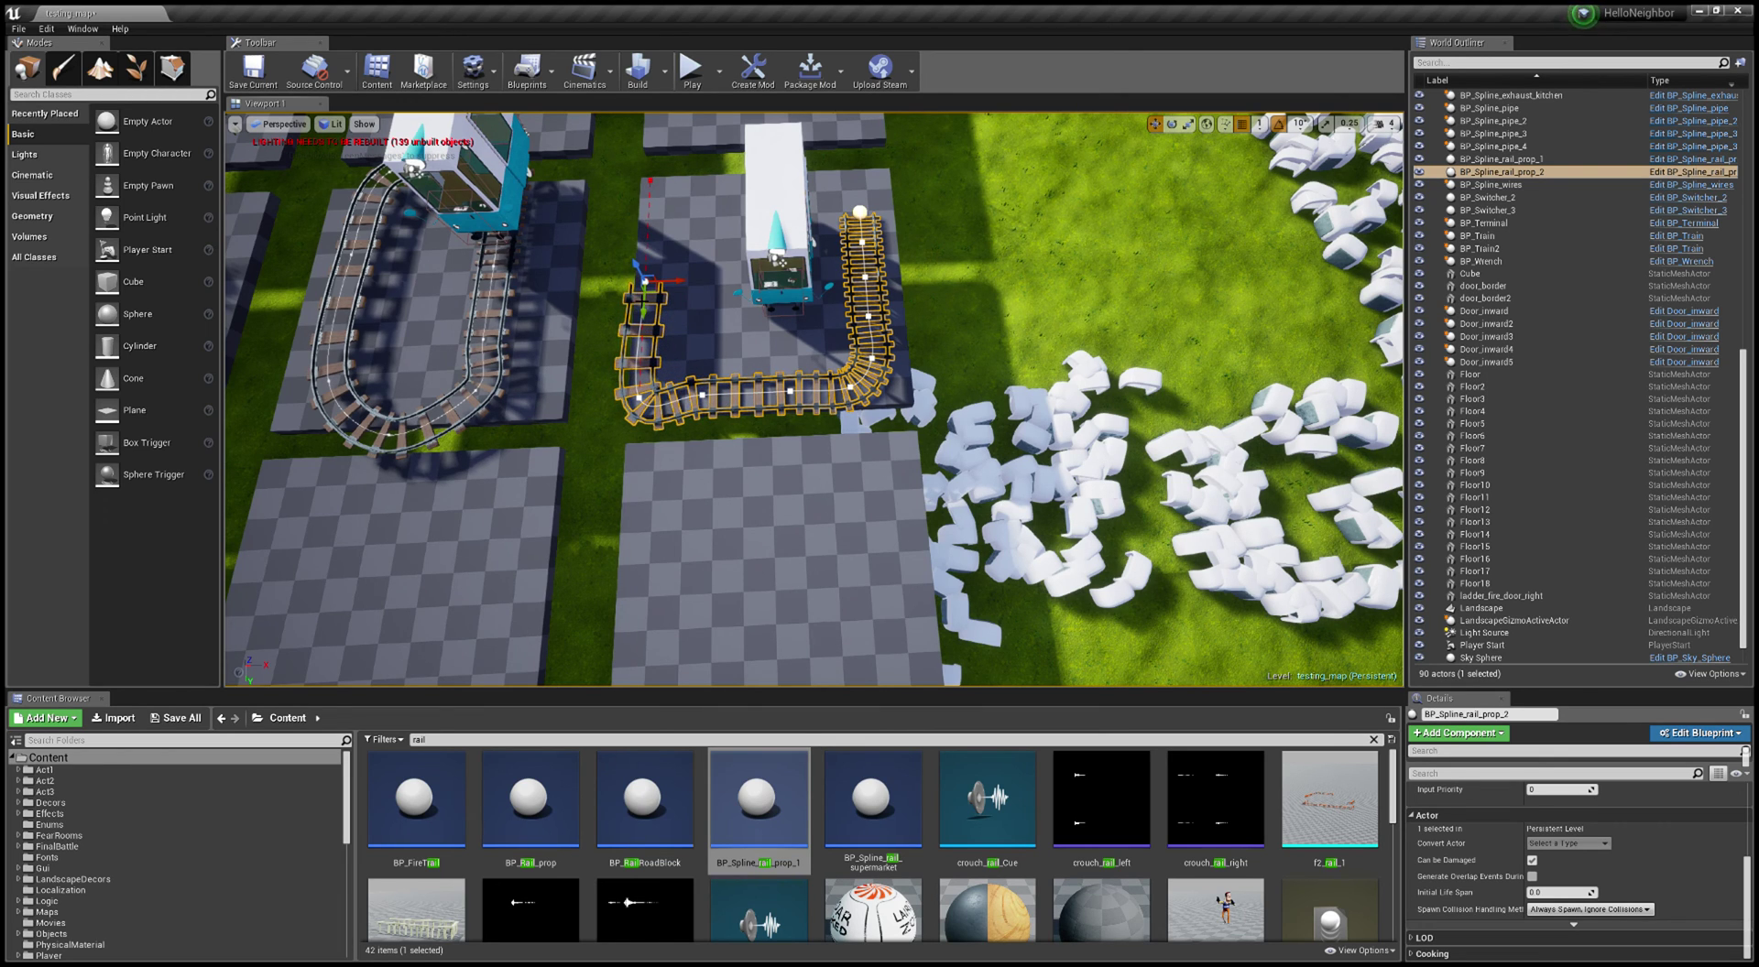
pyautogui.moveTo(685, 293); pyautogui.dragTo(903, 344, button='right')
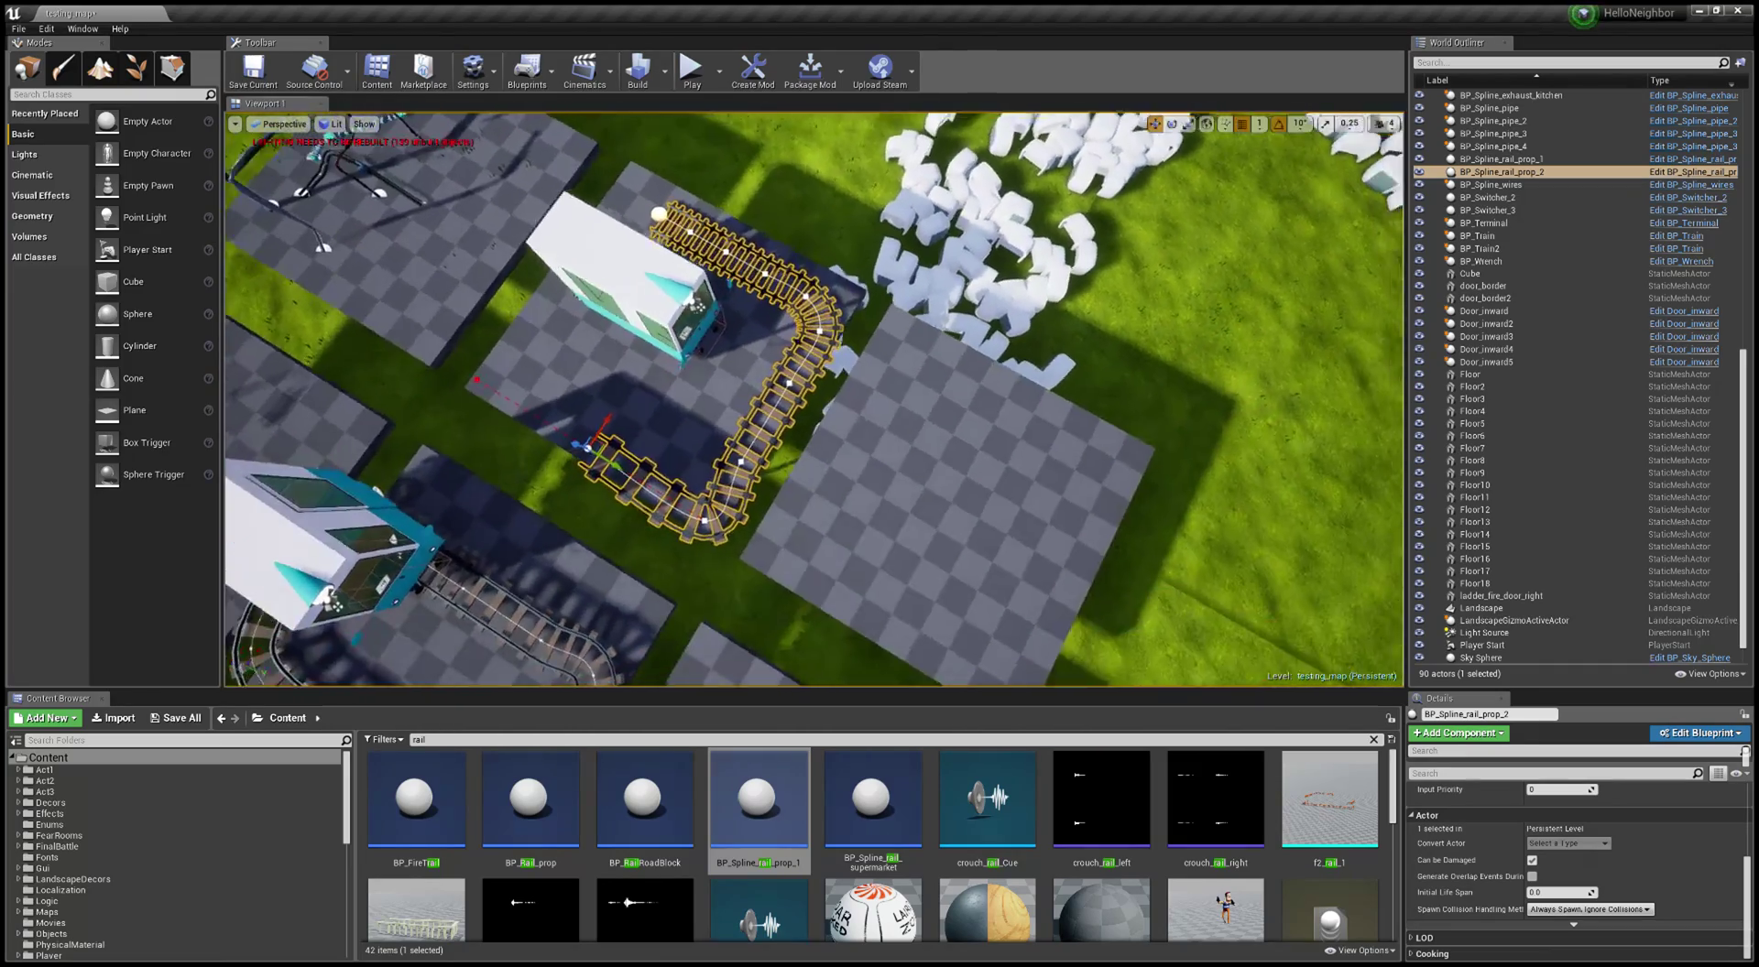
pyautogui.moveTo(761, 448); pyautogui.dragTo(830, 448, button='right')
pyautogui.moveTo(799, 444); pyautogui.dragTo(841, 442)
pyautogui.moveTo(828, 455); pyautogui.dragTo(772, 455, button='right')
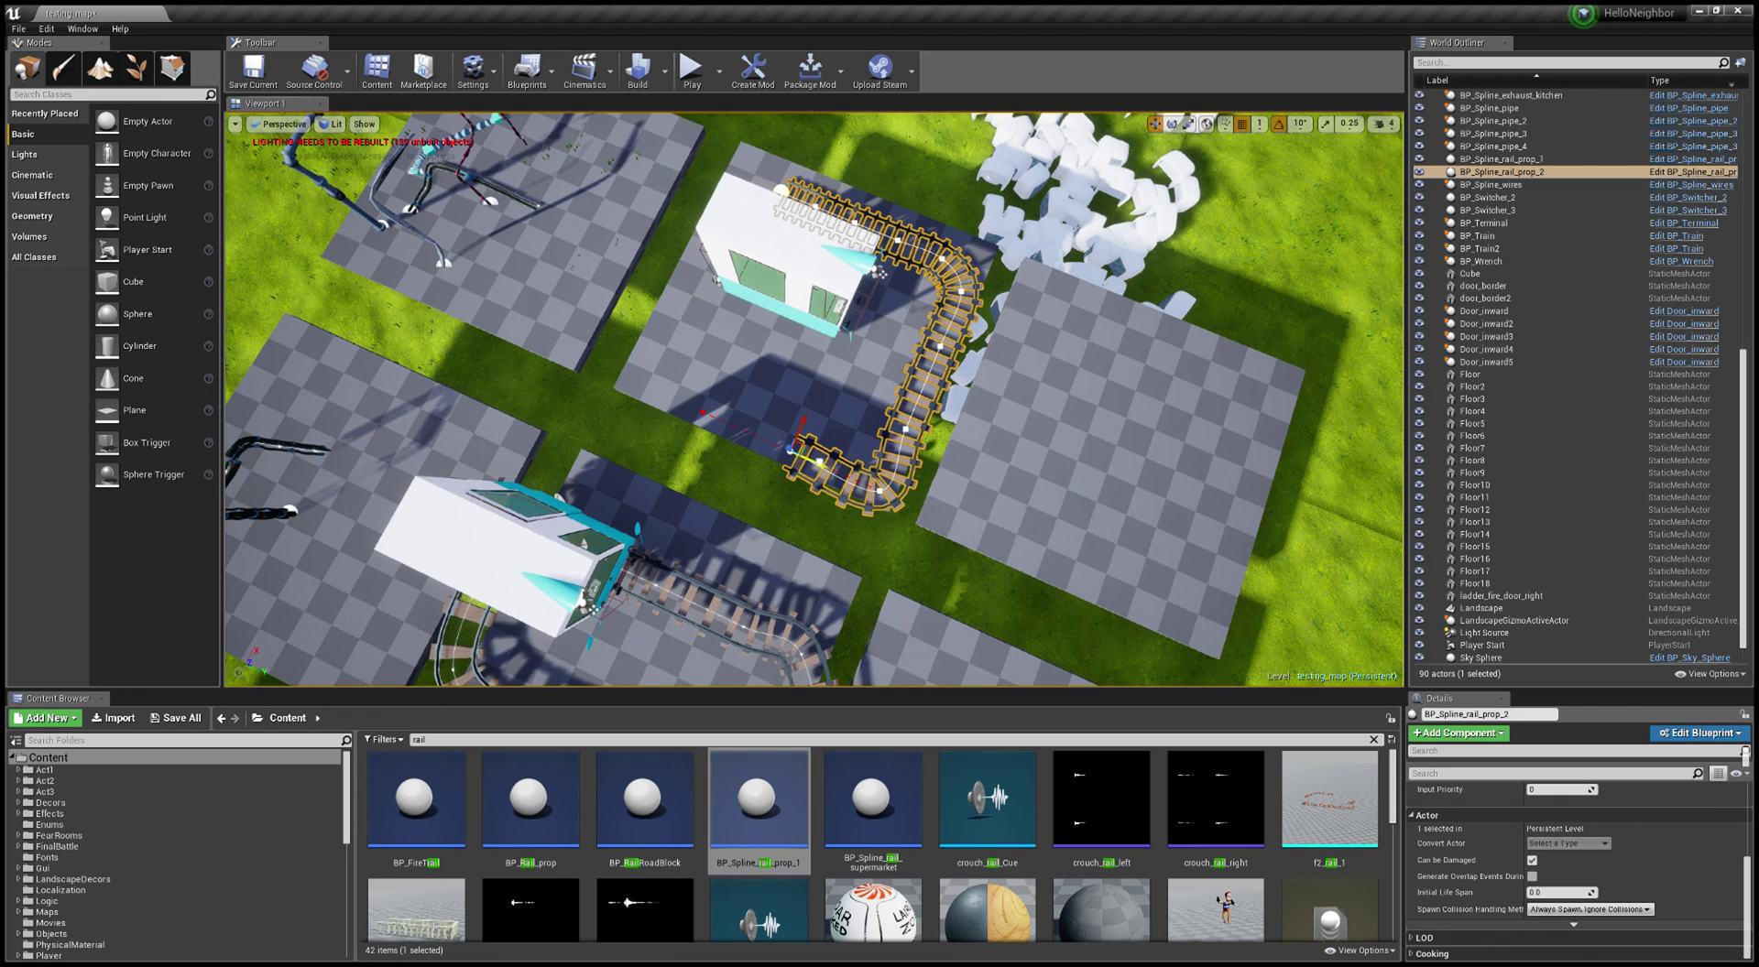
# Step: Extend the track along the train's other side and bend it around a third corner back towards the starting point
pyautogui.moveTo(790, 449); pyautogui.dragTo(670, 397)
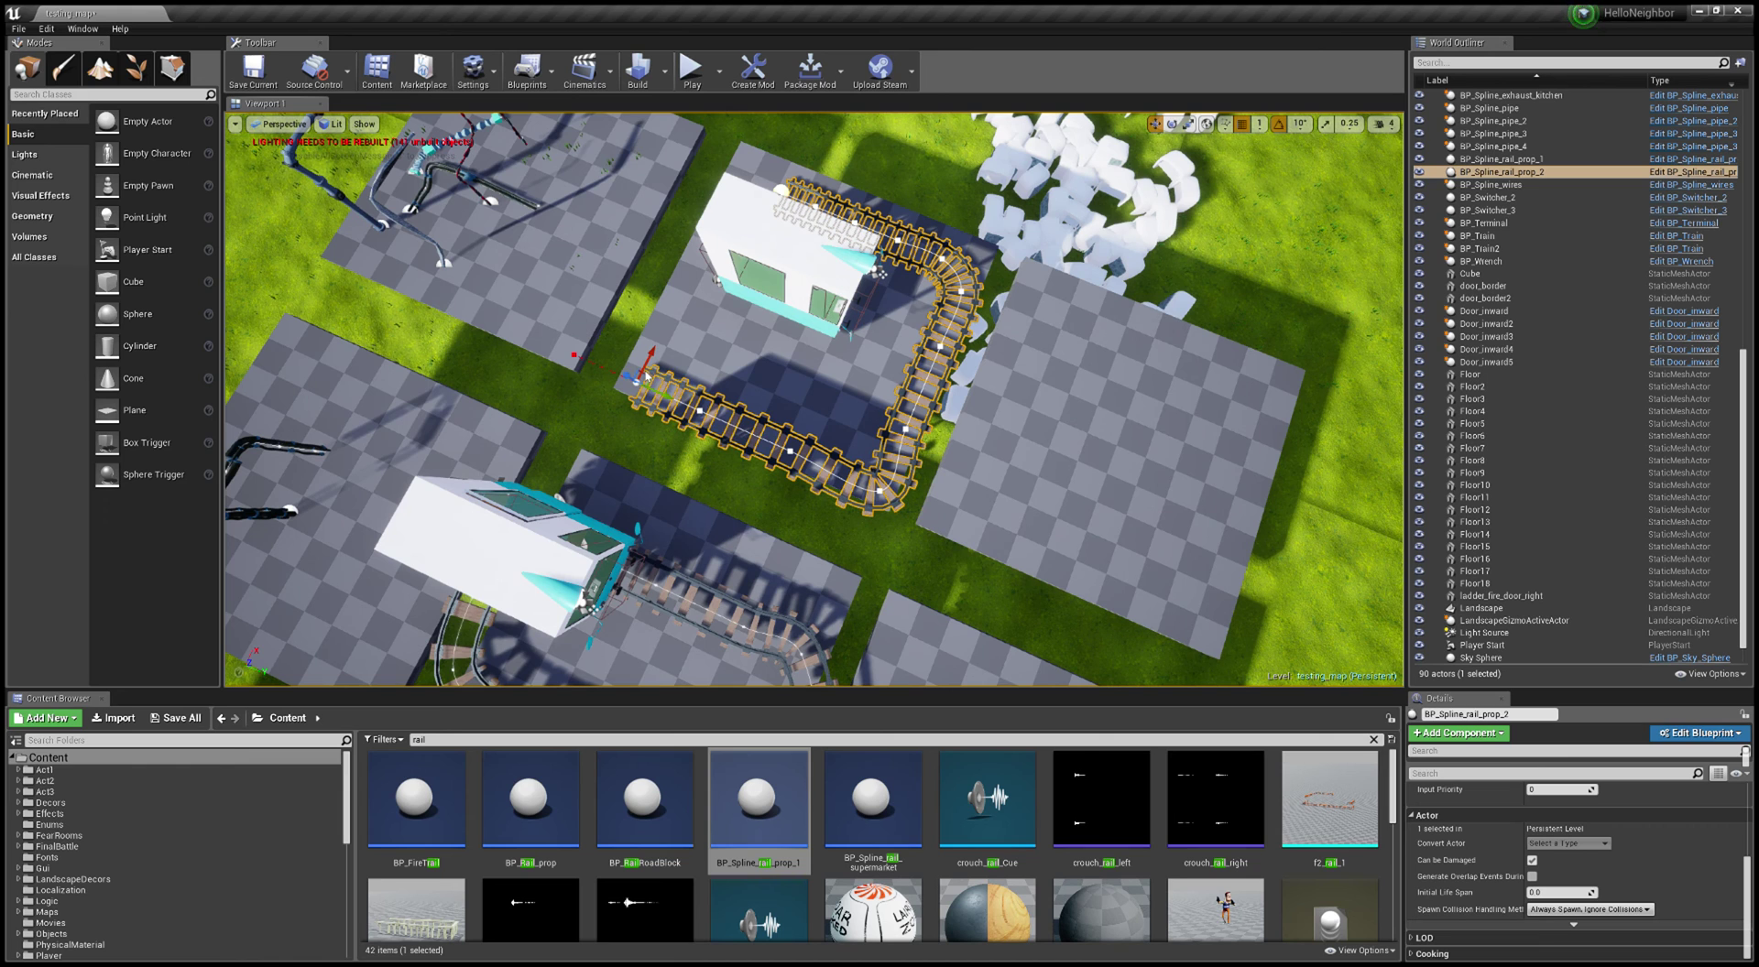
pyautogui.moveTo(635, 361); pyautogui.dragTo(664, 295)
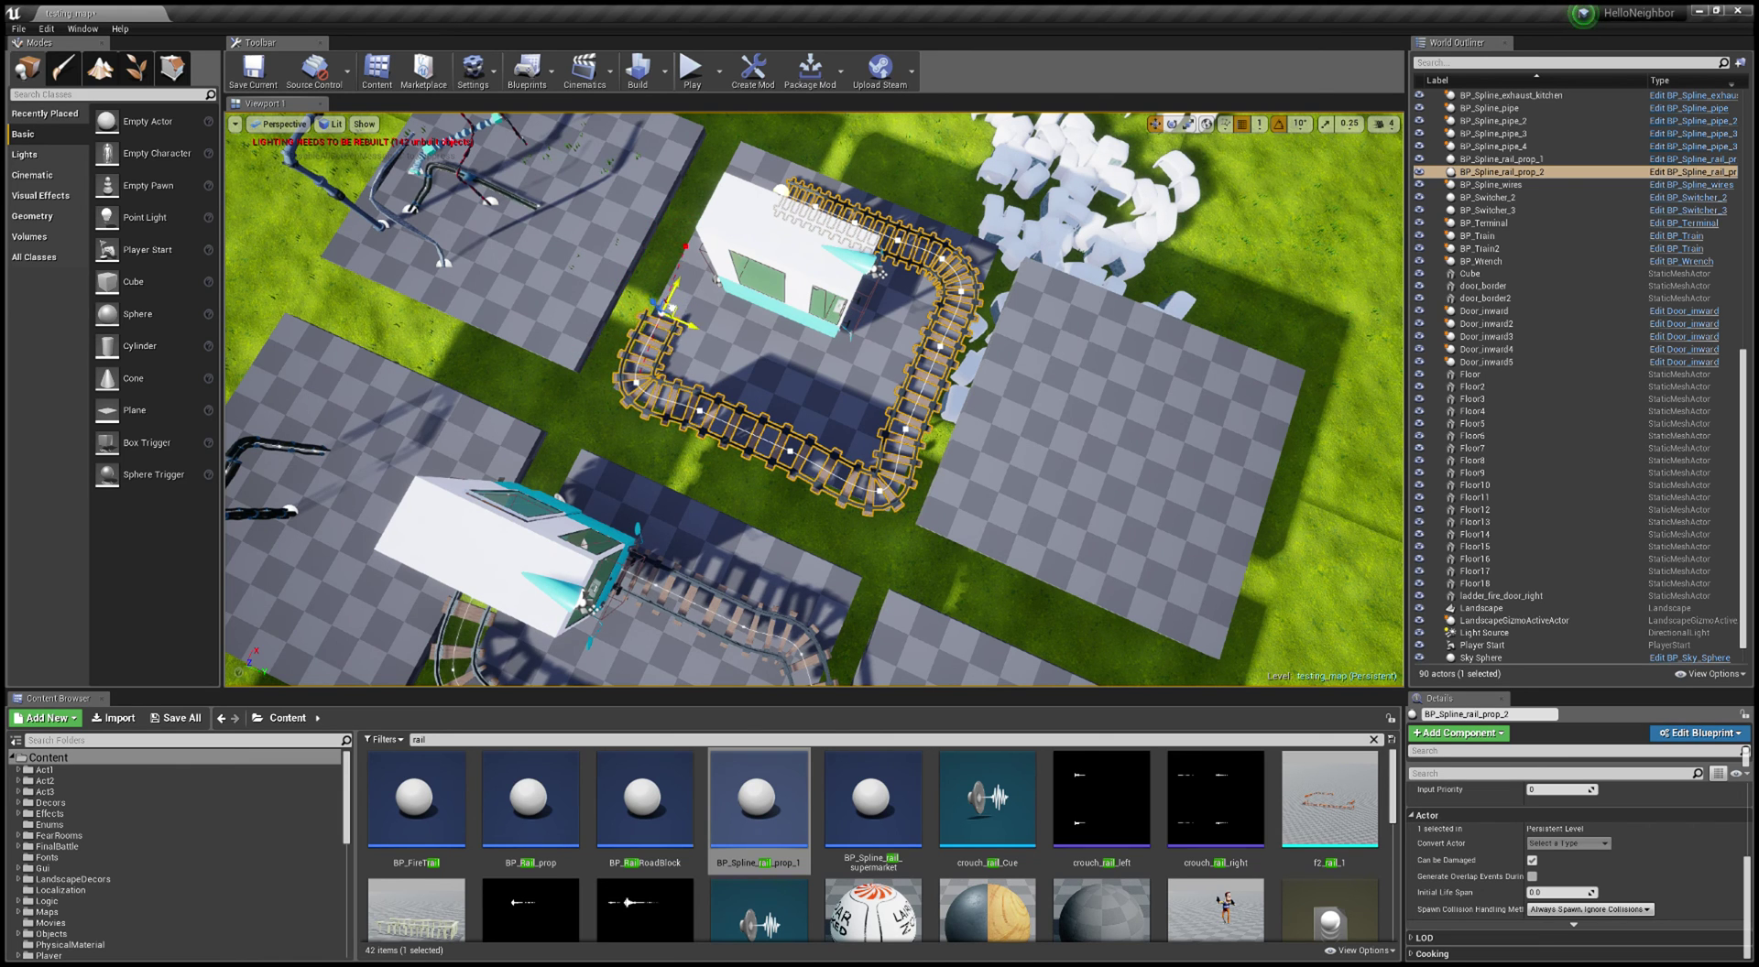
pyautogui.moveTo(666, 298); pyautogui.dragTo(934, 321, button='right')
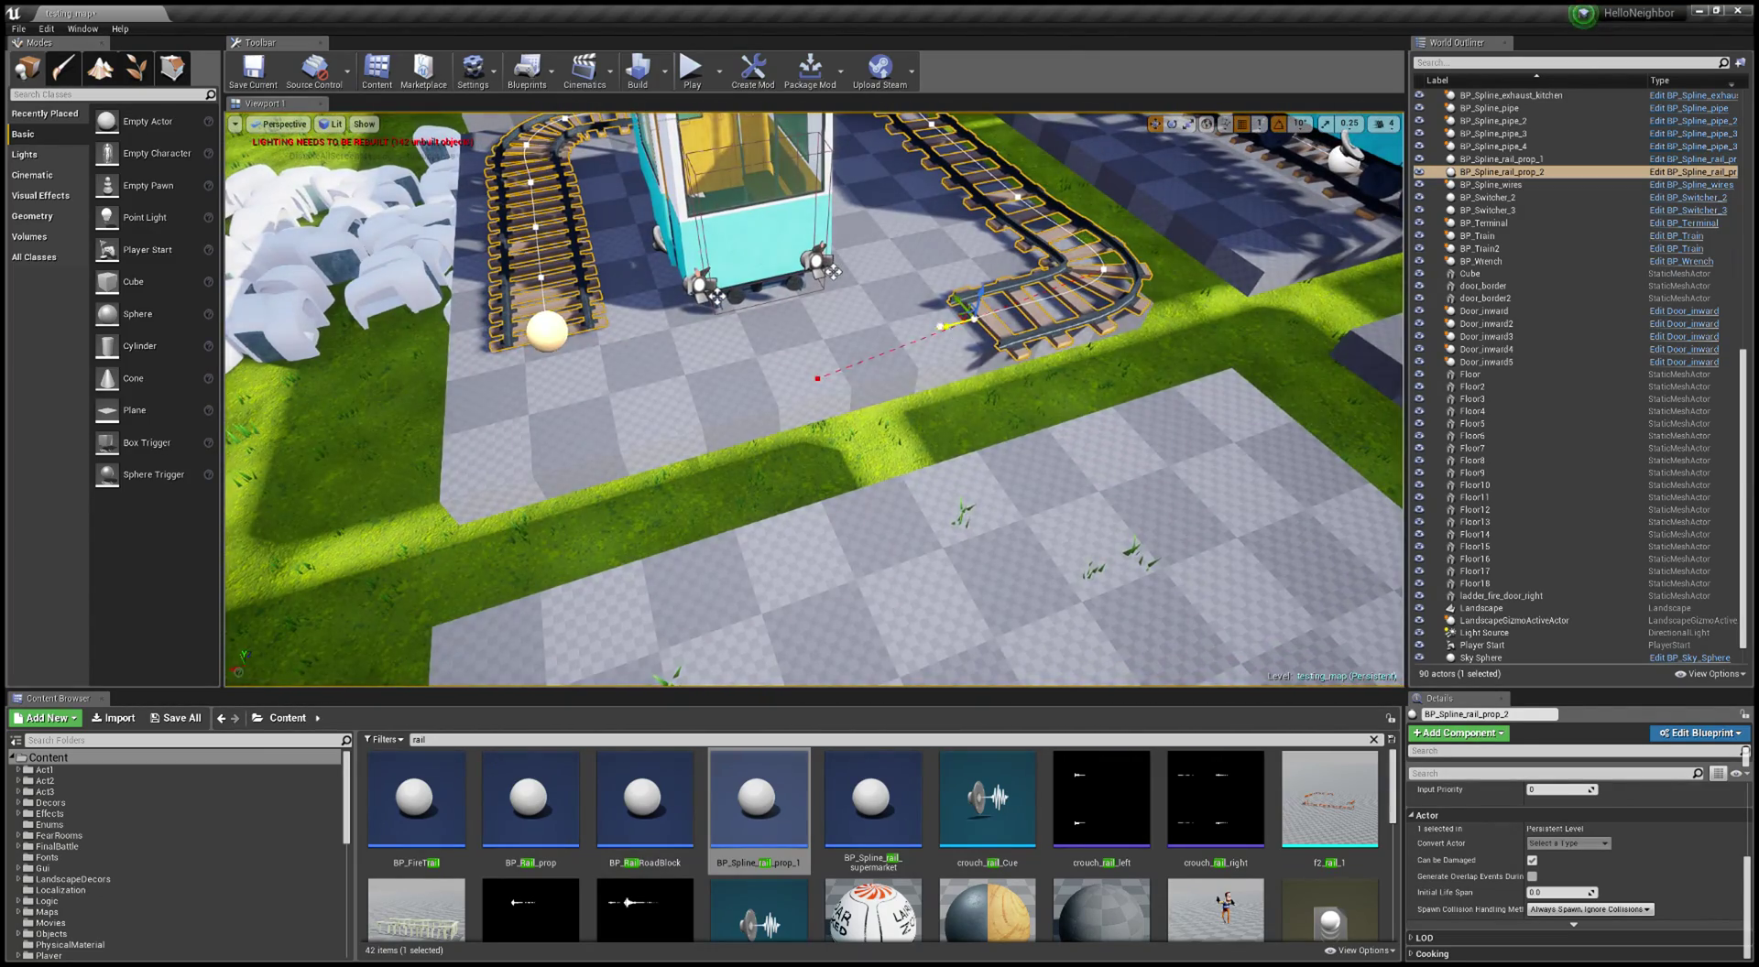
# Step: Extend the track straight across the tile's last open side to the corner beside its starting point
pyautogui.keyDown('alt'); pyautogui.moveTo(941, 325); pyautogui.dragTo(563, 435); pyautogui.keyUp('alt')
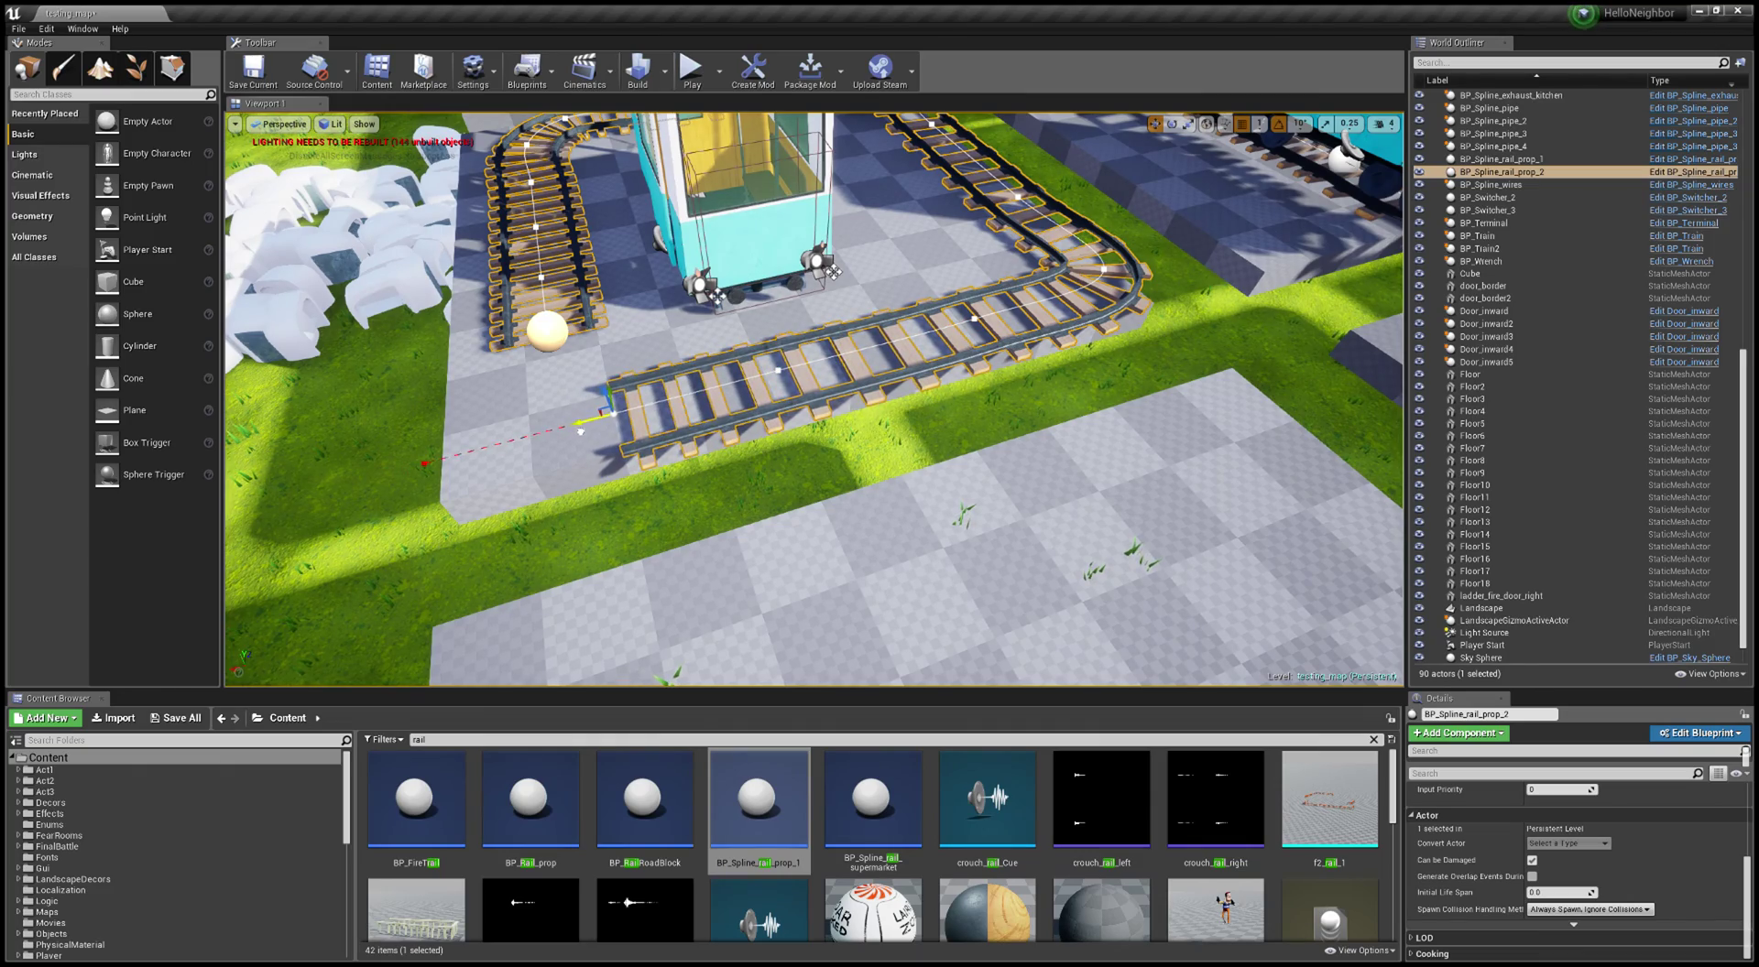
pyautogui.moveTo(580, 431); pyautogui.dragTo(870, 499, button='right')
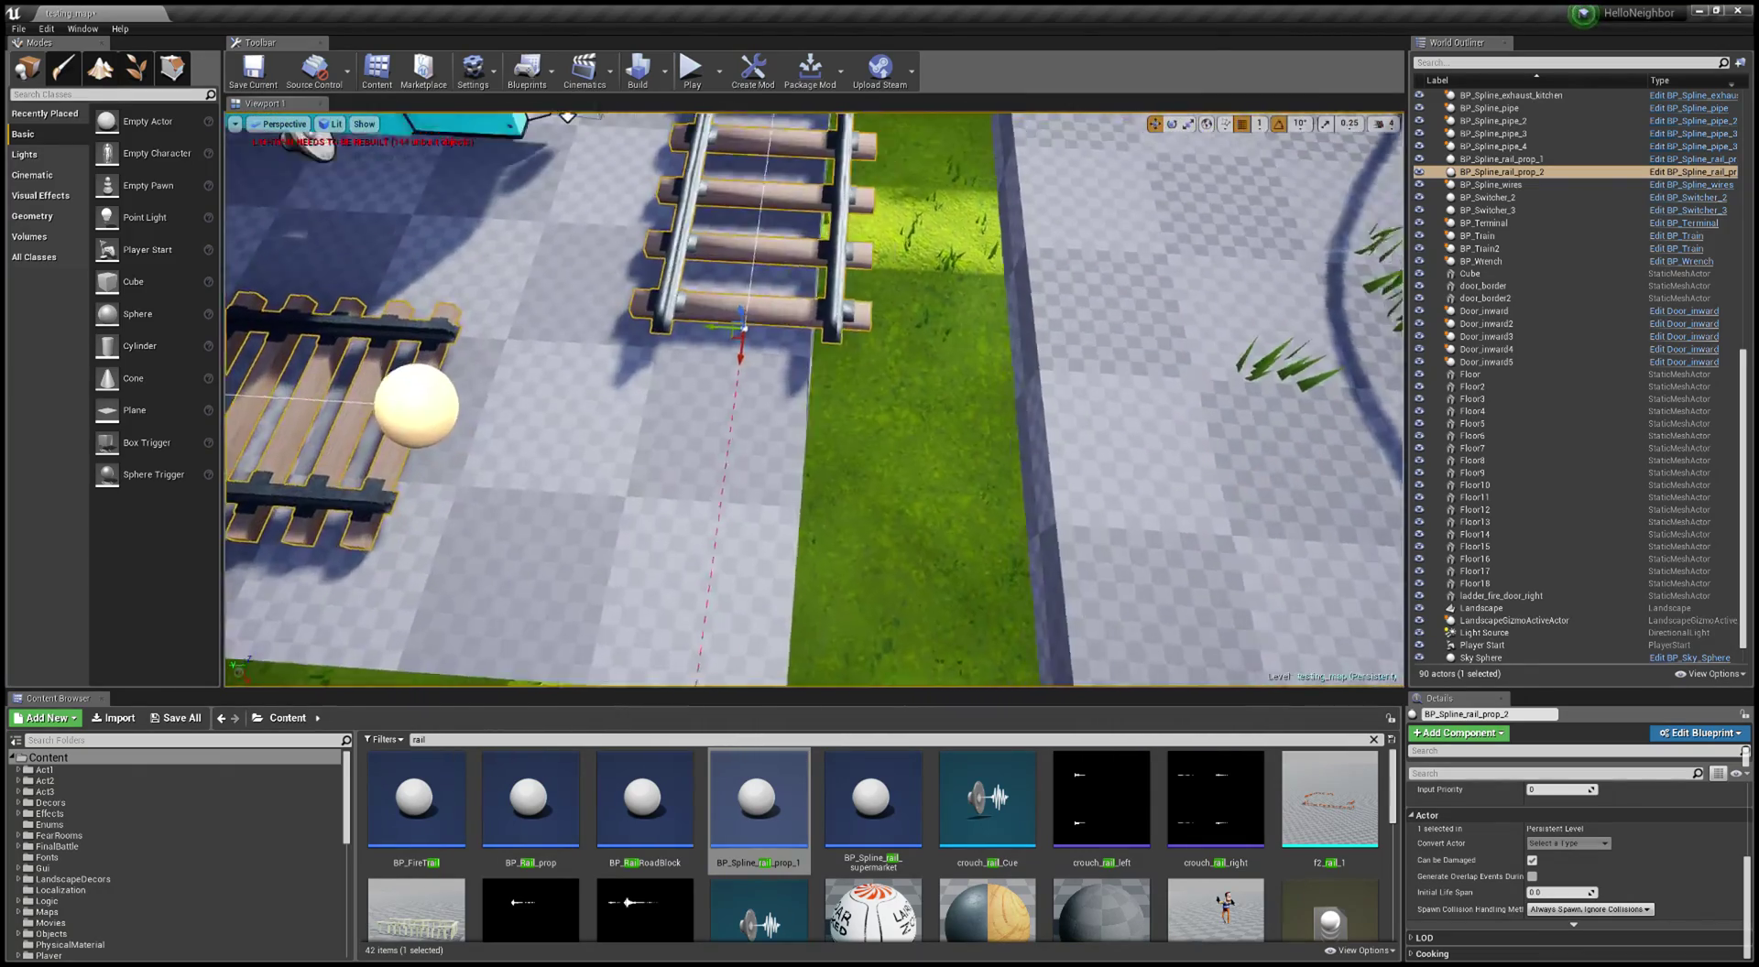
pyautogui.moveTo(677, 481); pyautogui.dragTo(610, 432, button='right')
# Step: Round the last corner with a new spline point at the track's start and rotate it to close the loop
pyautogui.keyDown('alt'); pyautogui.moveTo(825, 410); pyautogui.dragTo(482, 533); pyautogui.keyUp('alt')
pyautogui.moveTo(597, 206); pyautogui.dragTo(682, 316, button='right')
pyautogui.press('e')
pyautogui.moveTo(861, 556)
pyautogui.mouseDown()
pyautogui.moveTo(755, 530)
pyautogui.moveTo(848, 525)
pyautogui.mouseUp()
pyautogui.press('w')
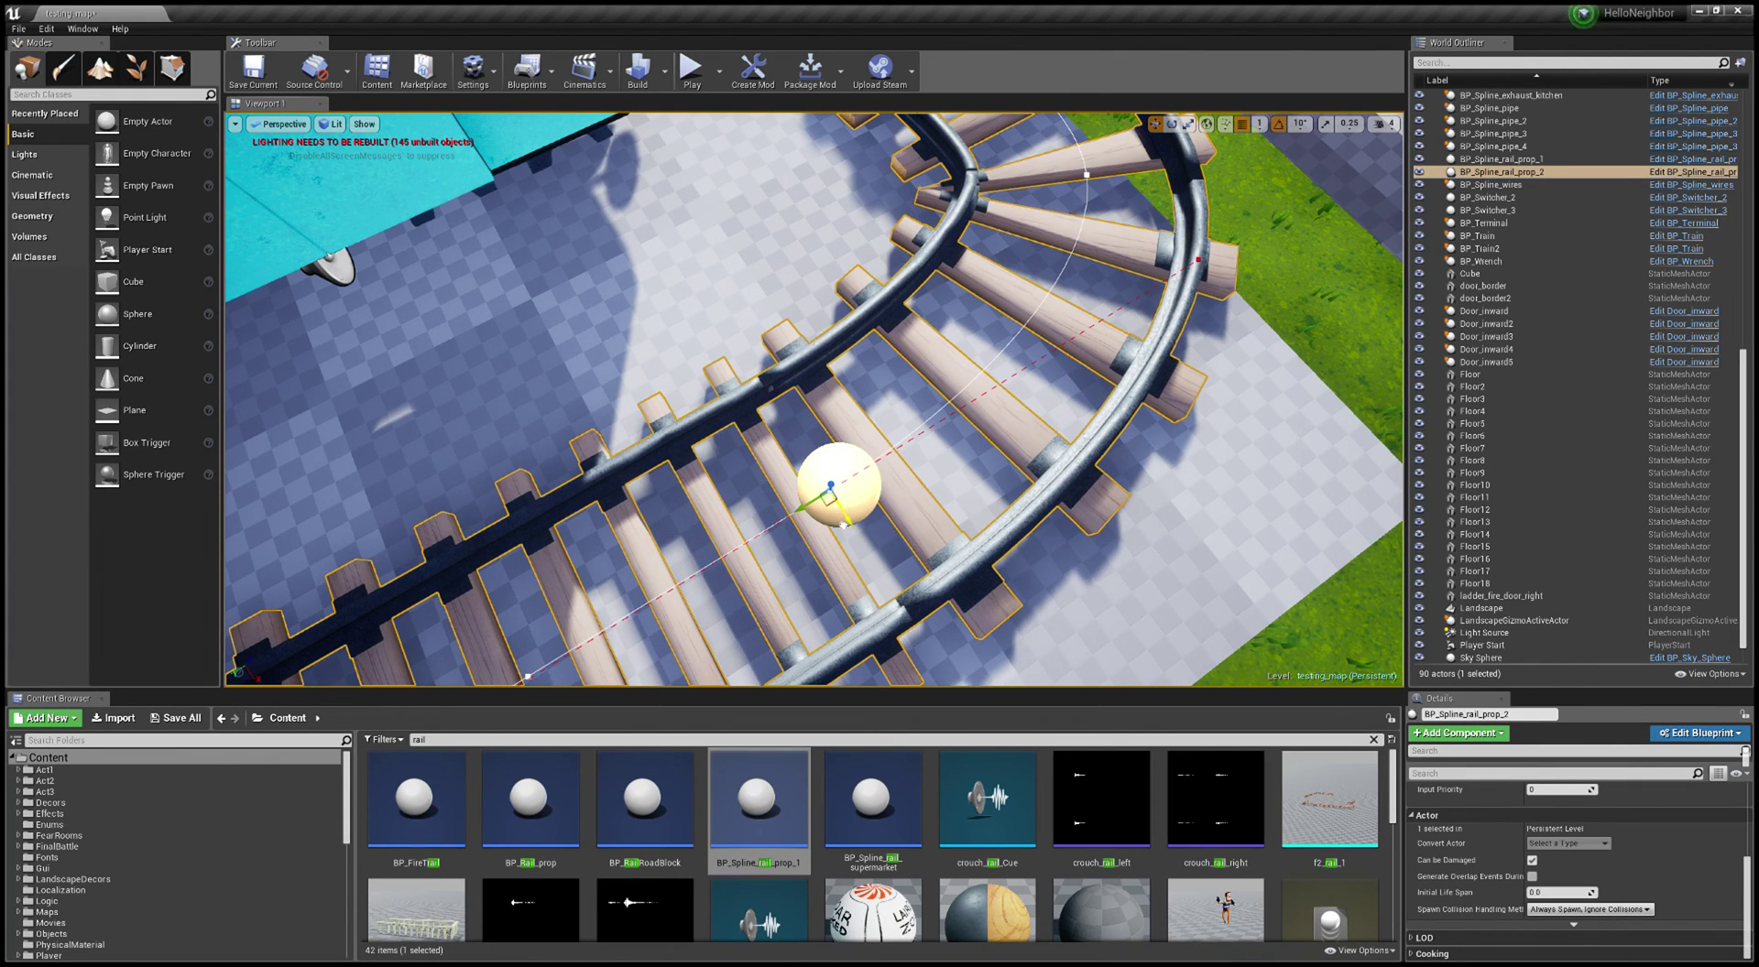
pyautogui.moveTo(848, 525)
pyautogui.mouseDown(button='right')
pyautogui.moveTo(831, 399)
pyautogui.moveTo(806, 422)
pyautogui.moveTo(853, 534)
pyautogui.mouseUp(button='right')
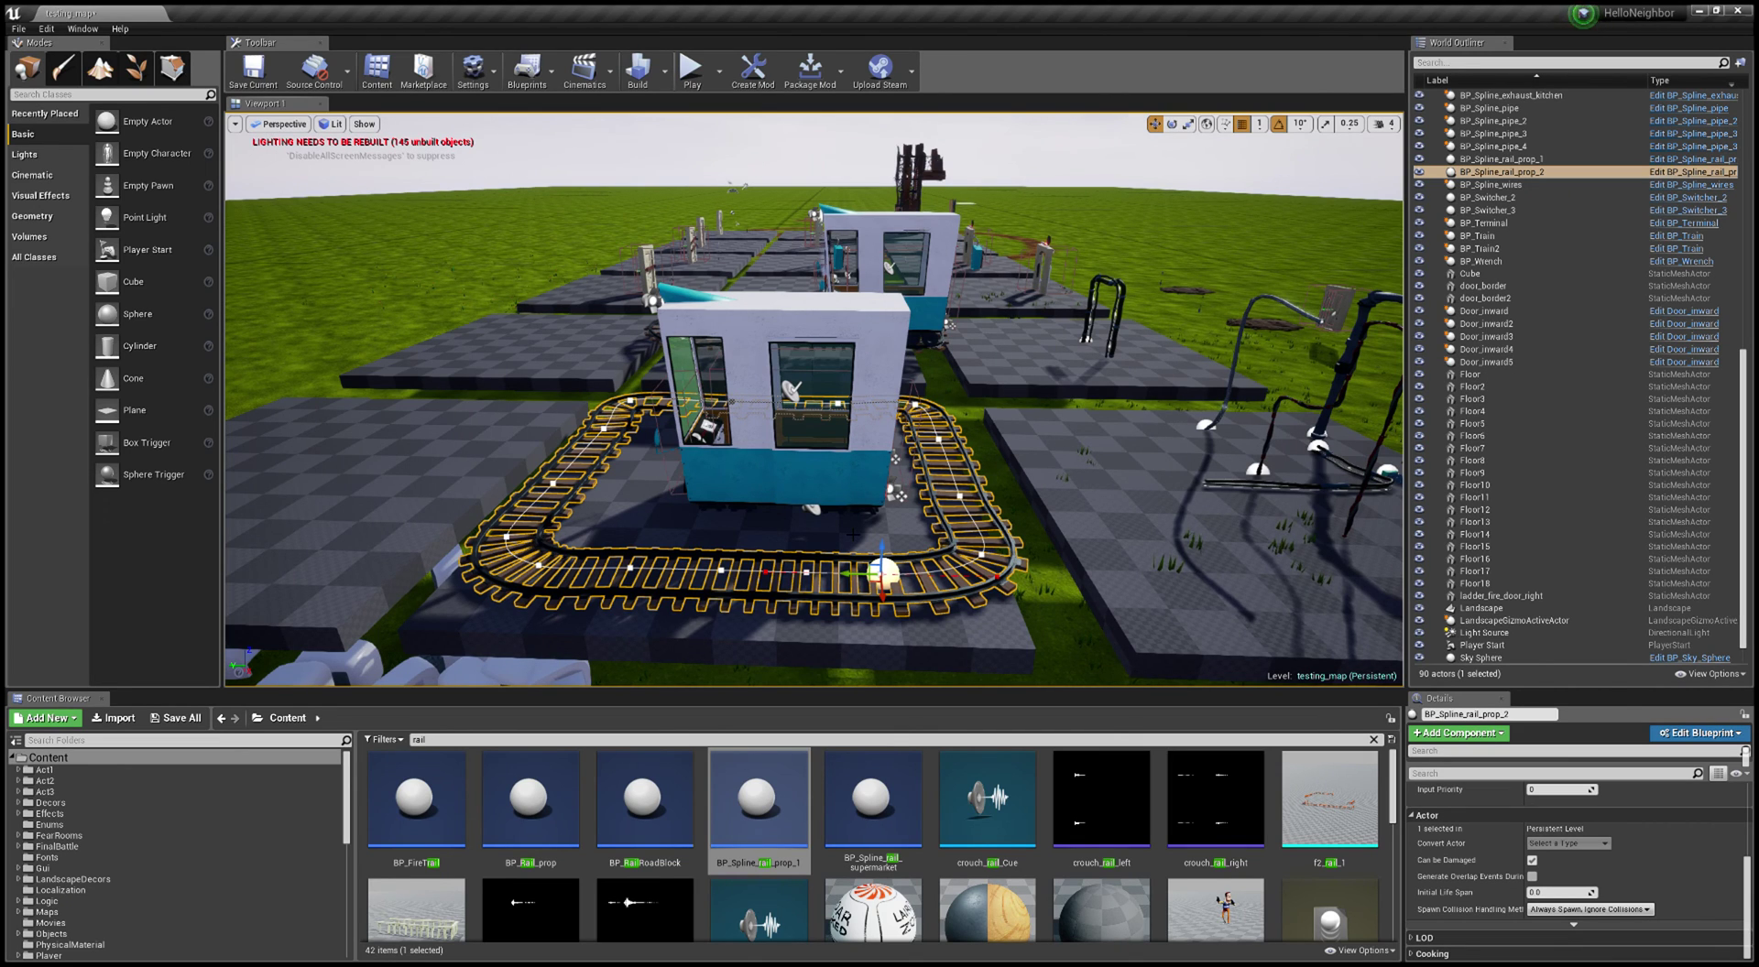
# Step: Place another BP_Spline_rail_prop_1 on the grass beyond the tiles and stretch its end point into a longer track
pyautogui.moveTo(520, 406); pyautogui.dragTo(714, 449, button='right')
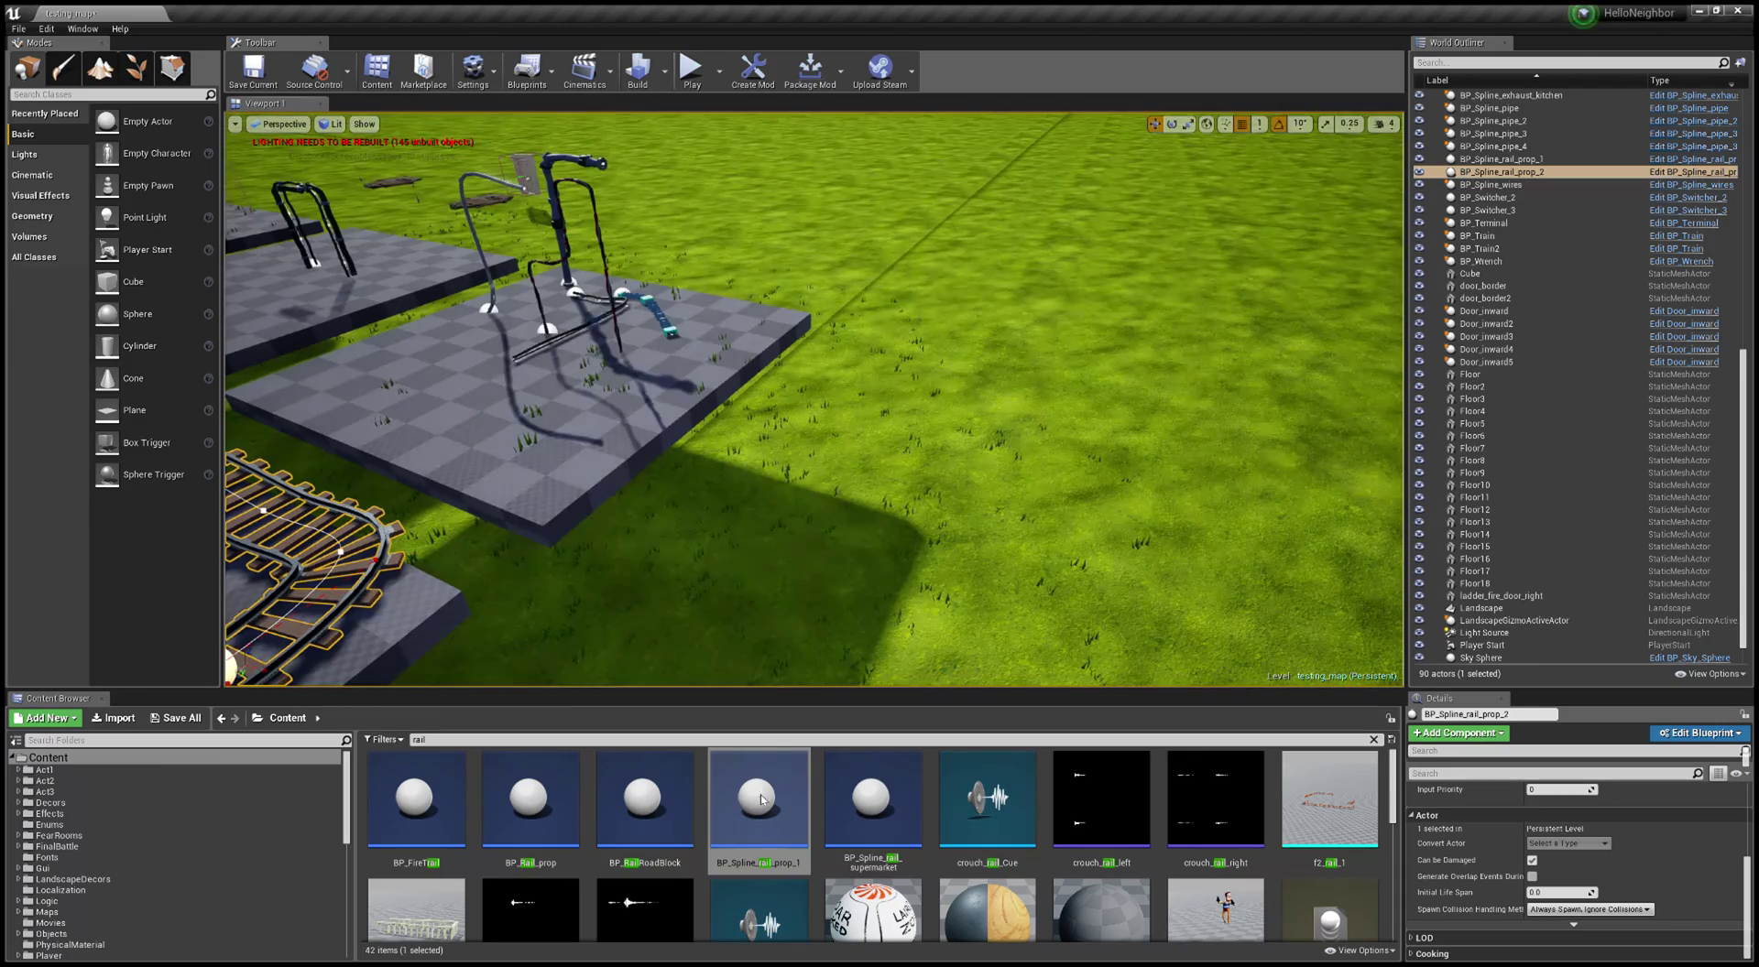
pyautogui.moveTo(758, 808); pyautogui.dragTo(973, 553)
pyautogui.click(1022, 583)
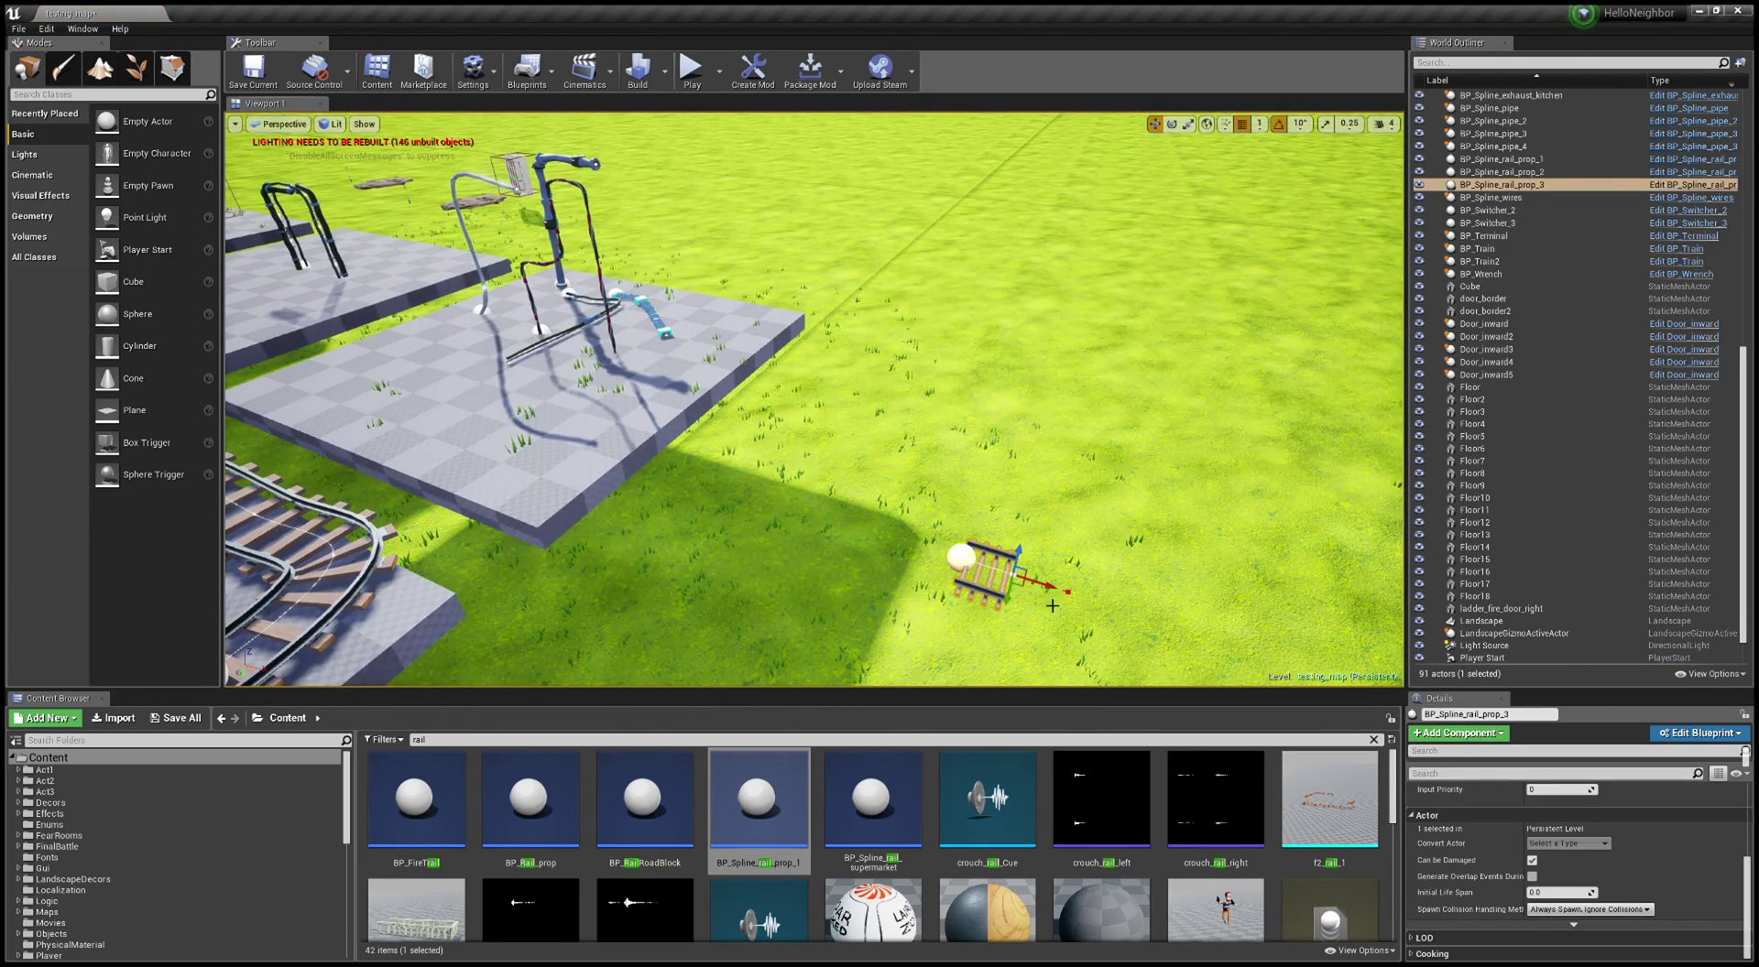
pyautogui.moveTo(1058, 588); pyautogui.dragTo(1560, 640)
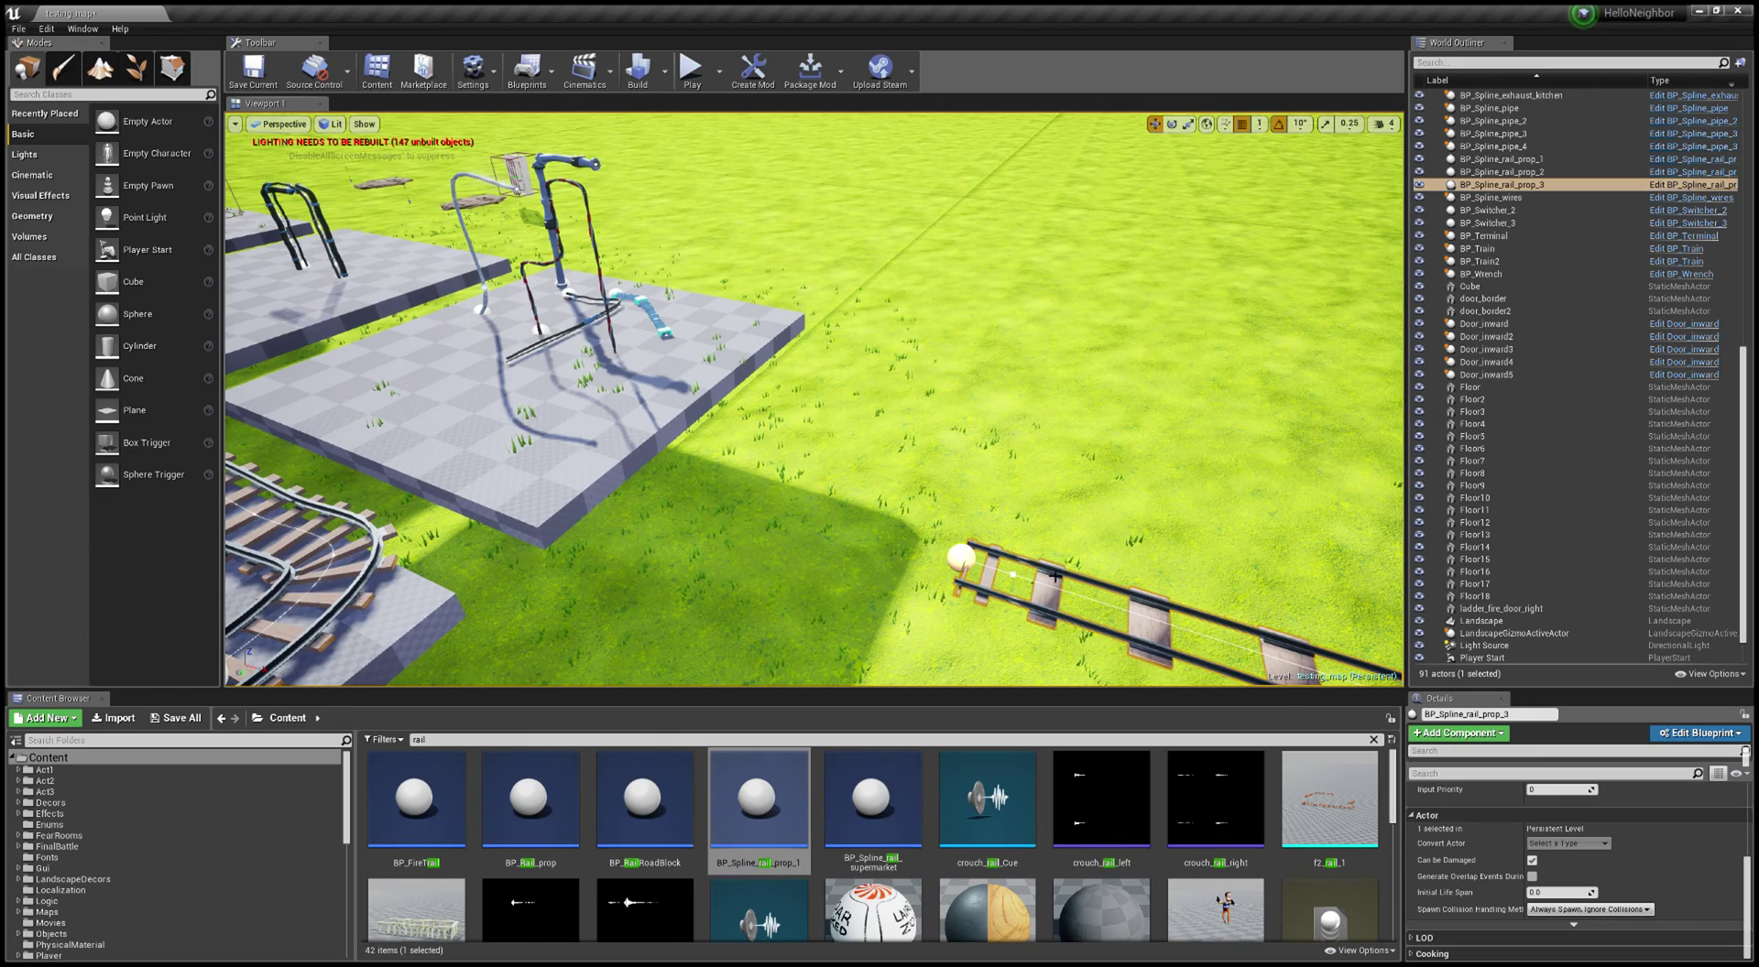
pyautogui.moveTo(1056, 576); pyautogui.dragTo(1097, 557, button='right')
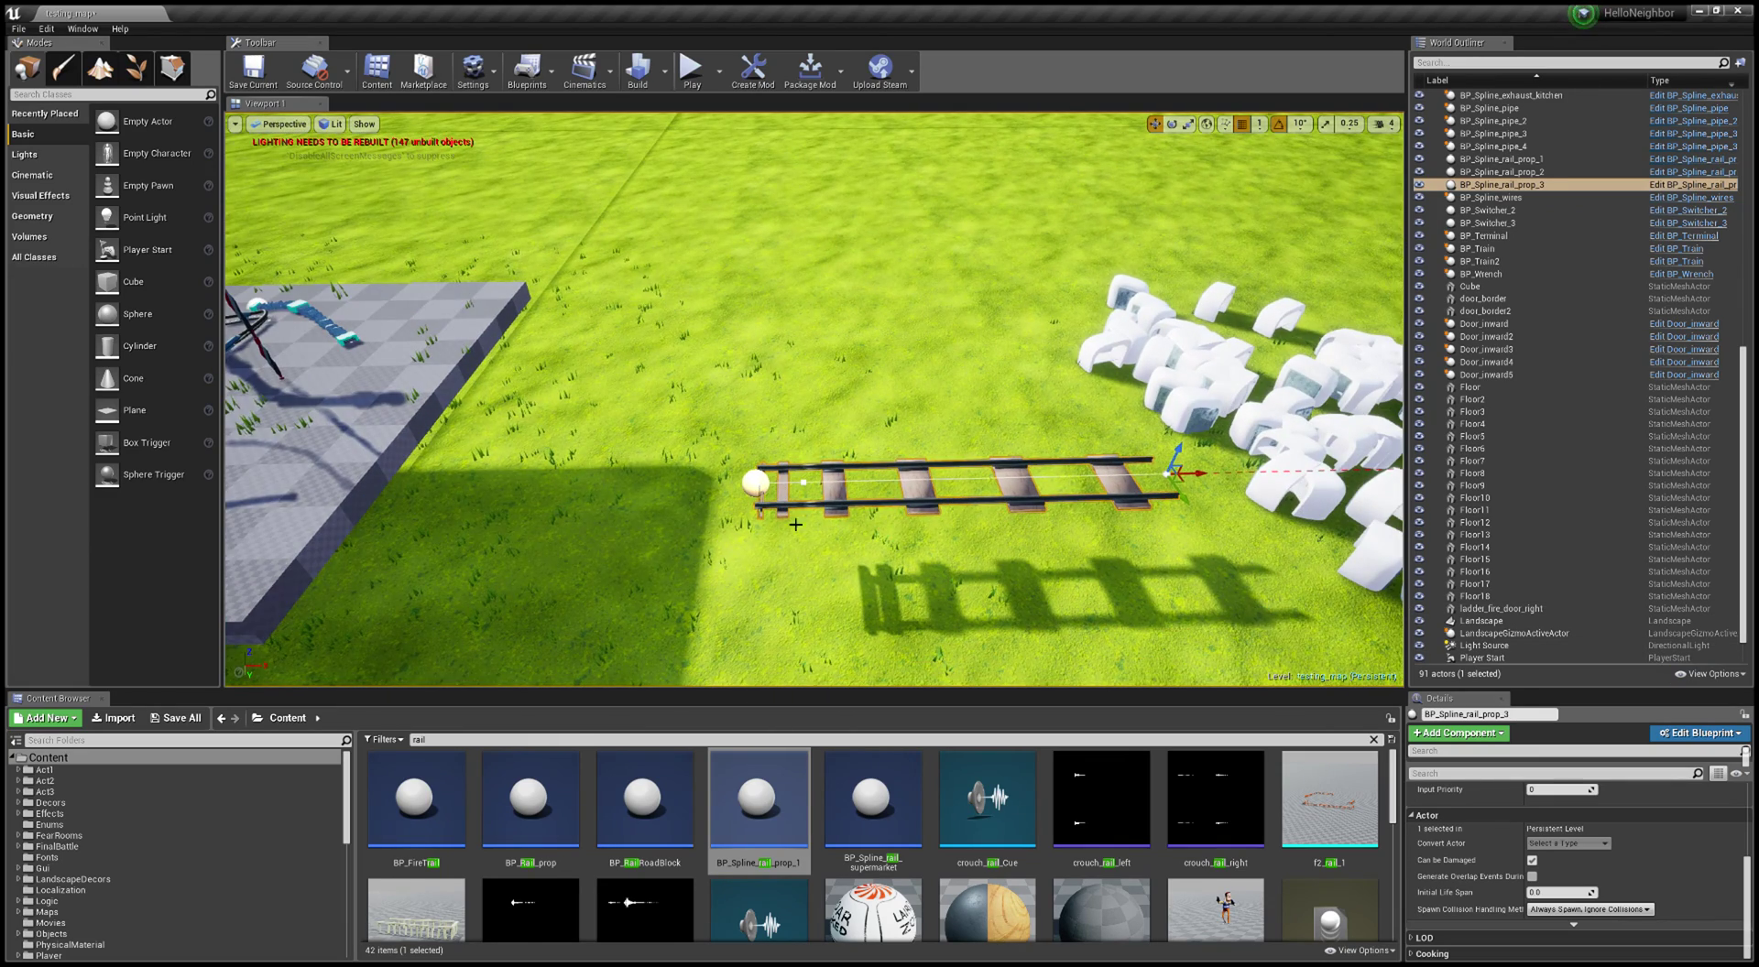
pyautogui.moveTo(774, 514); pyautogui.dragTo(785, 502, button='right')
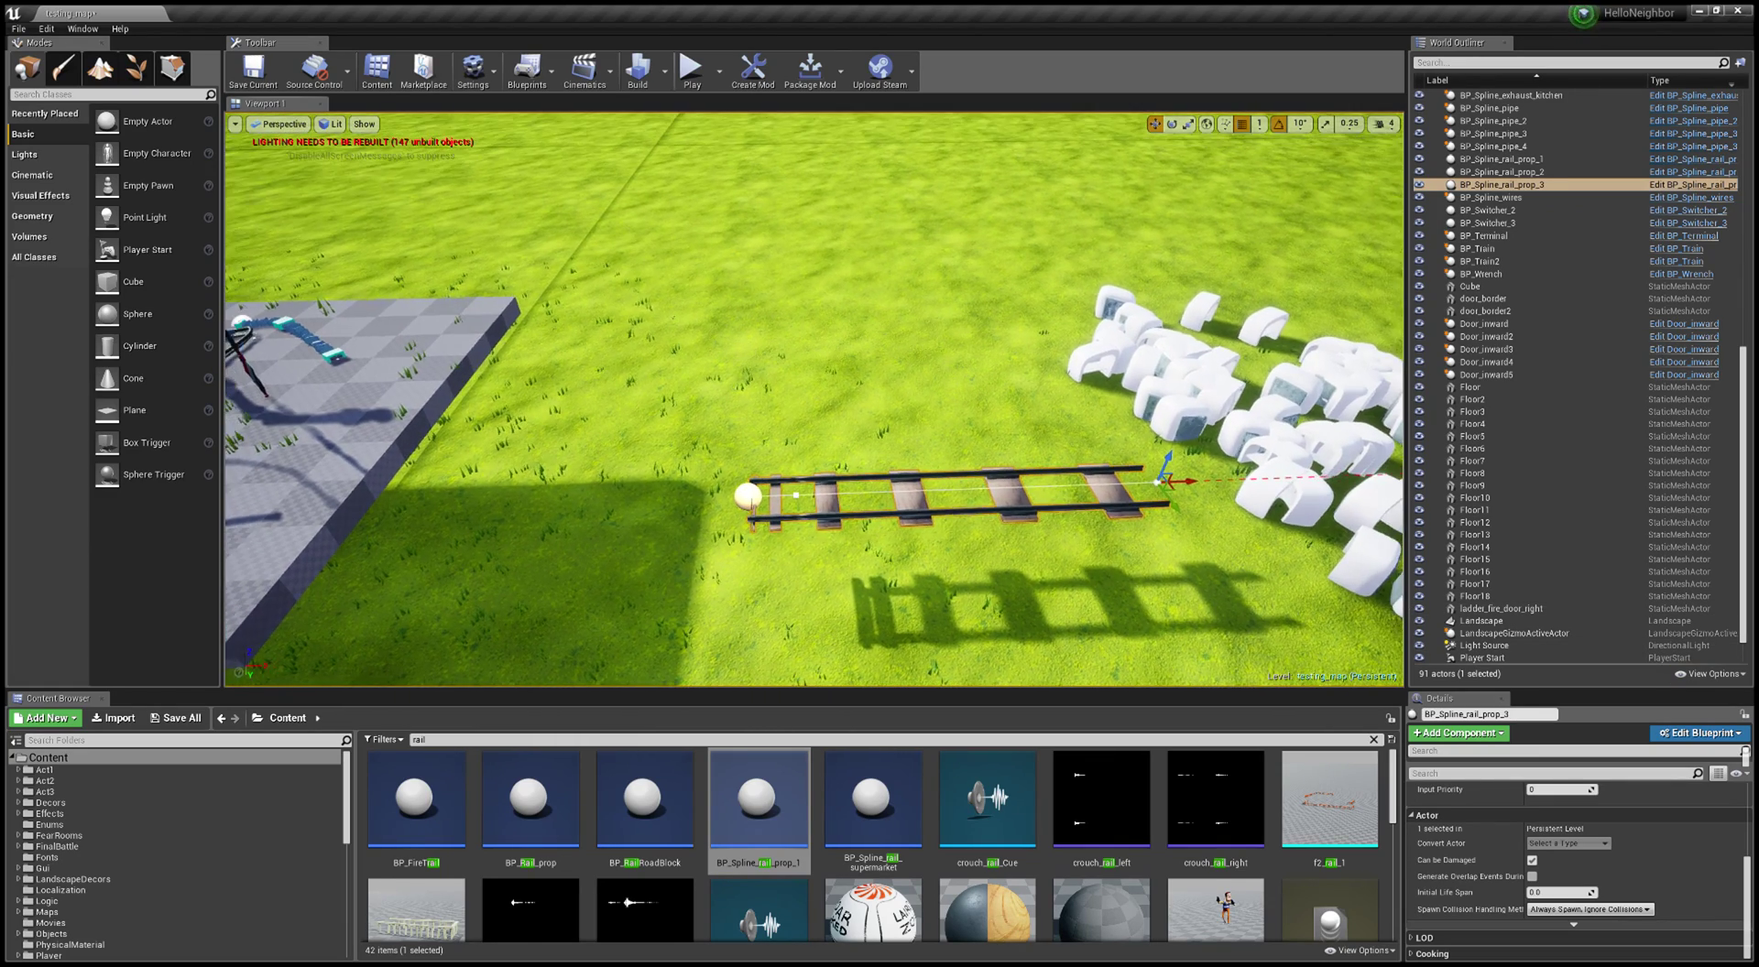
# Step: Move the test track's inner spline point to its middle to even out the sleepers, and delete the test track
pyautogui.click(798, 497)
pyautogui.moveTo(819, 497); pyautogui.dragTo(982, 509)
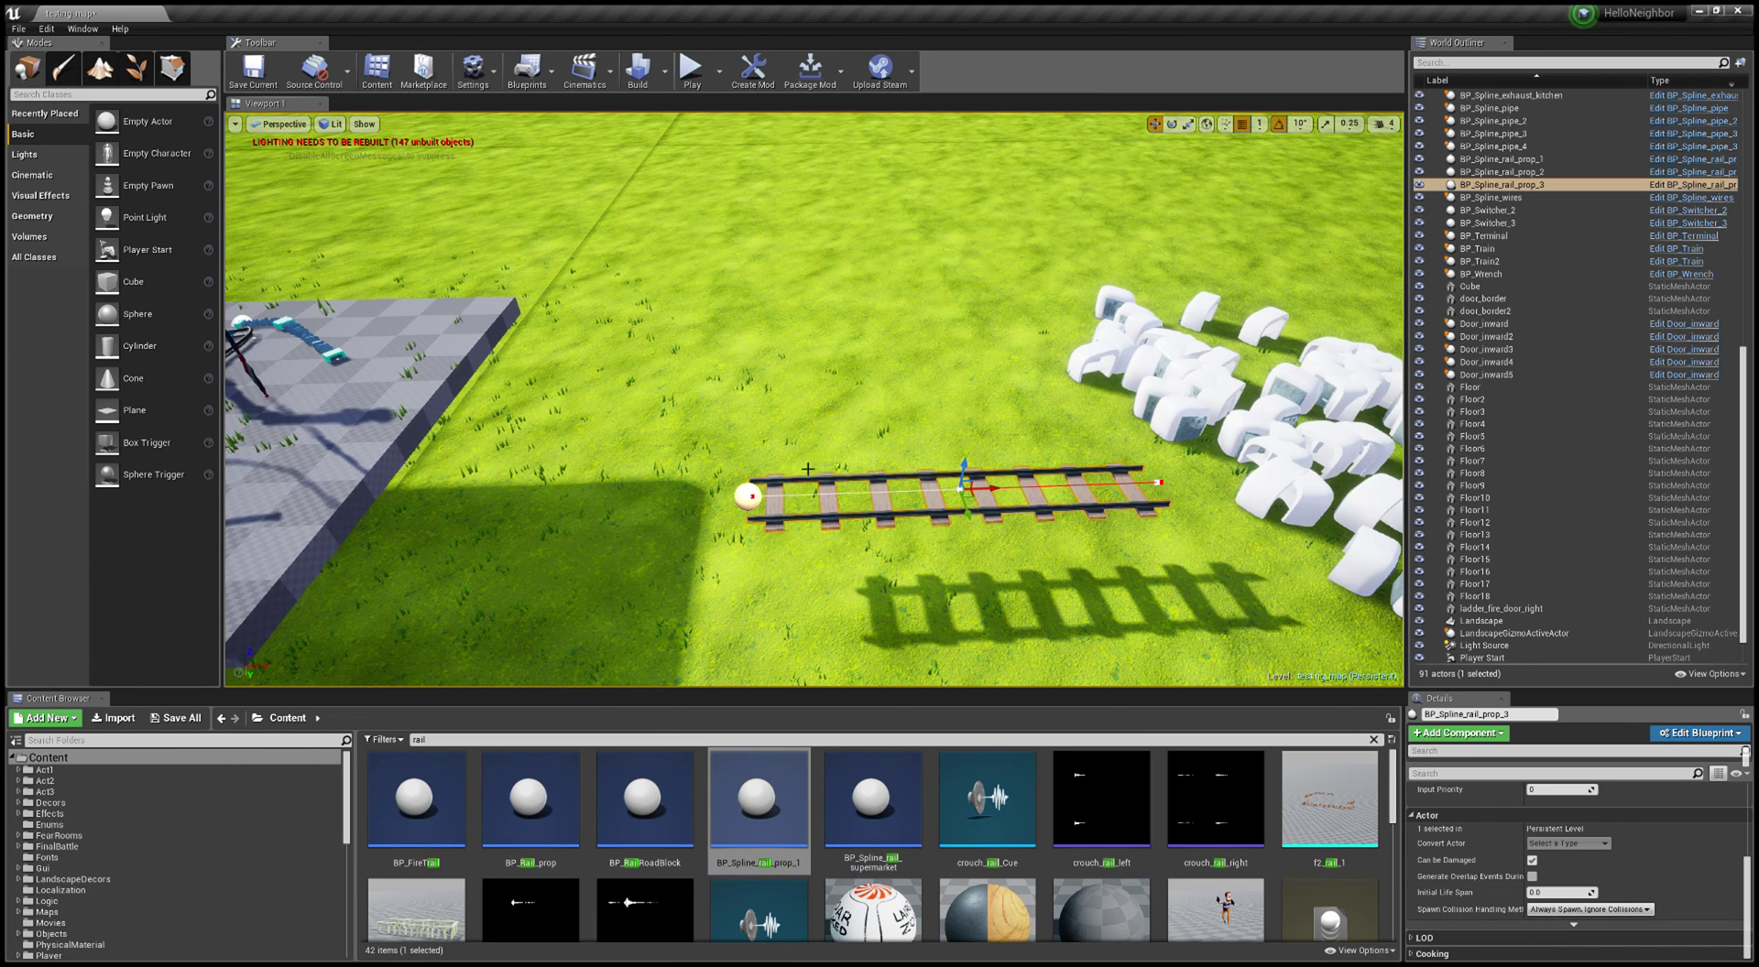
pyautogui.moveTo(807, 469); pyautogui.dragTo(826, 466, button='right')
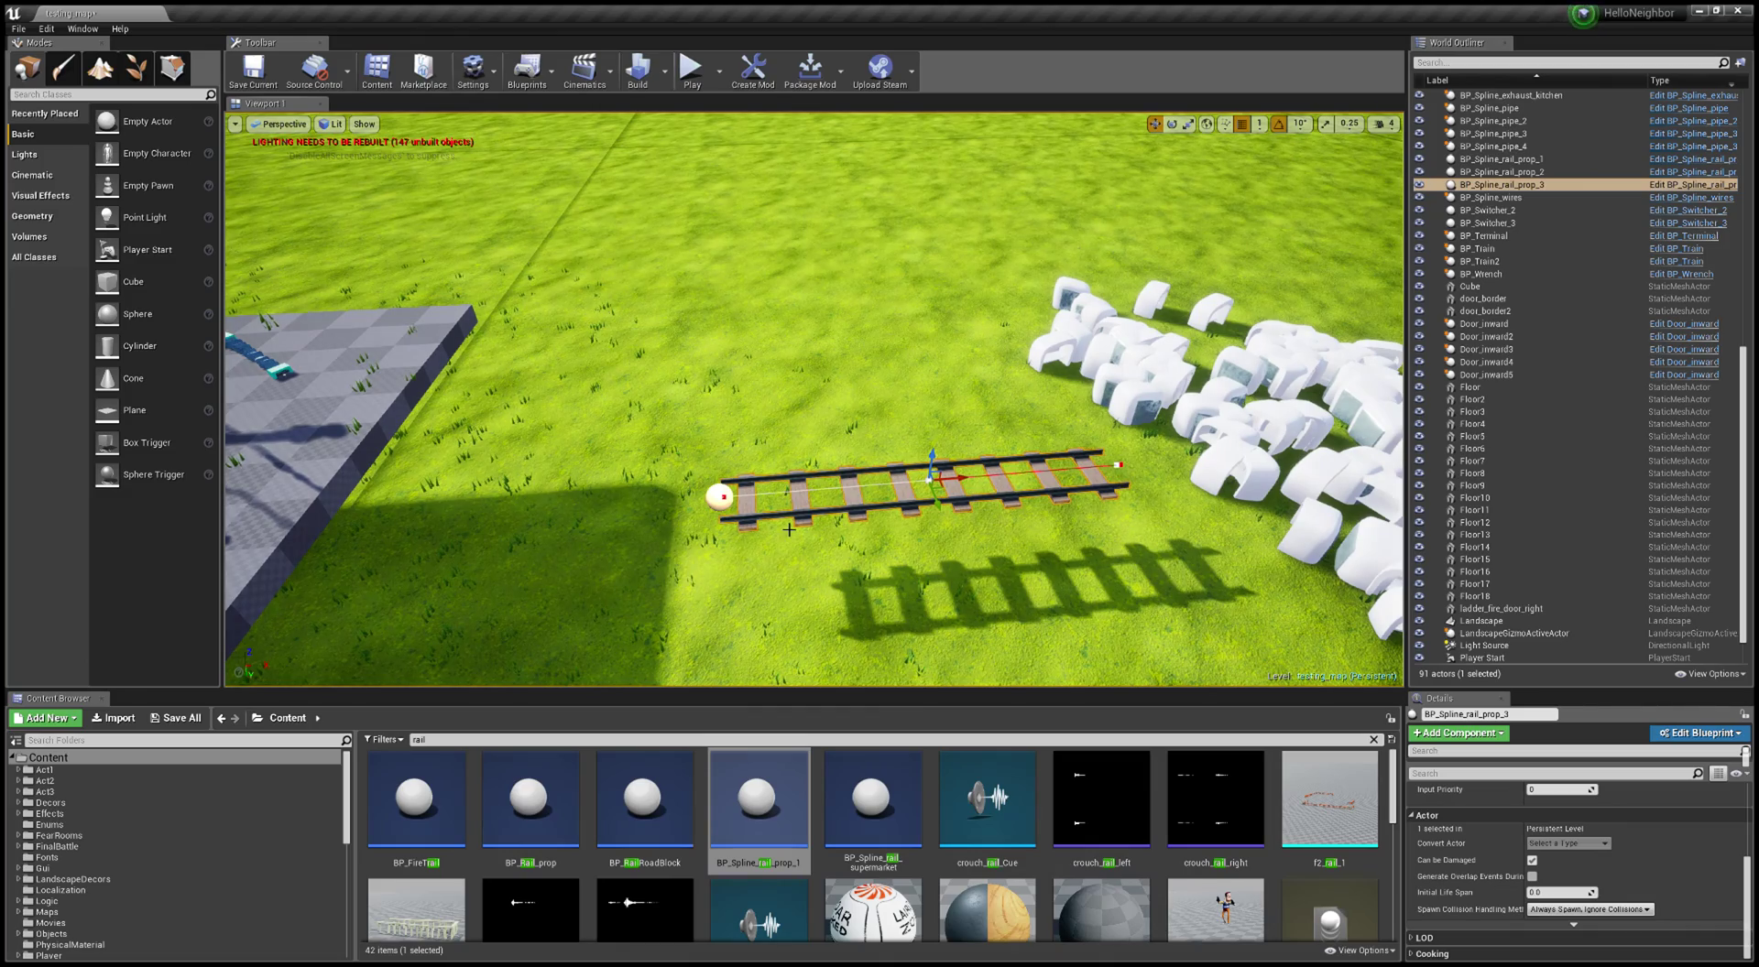
pyautogui.press('Delete')
# Step: Select the second train inside the new loop and set its SplineActor to BP_Spline_rail_prop_2
pyautogui.moveTo(906, 525); pyautogui.dragTo(724, 87, button='right')
pyautogui.press('w')
pyautogui.press('w')
pyautogui.moveTo(815, 399); pyautogui.dragTo(925, 430, button='right')
pyautogui.press('w')
pyautogui.press('s')
pyautogui.press('s')
pyautogui.moveTo(799, 162); pyautogui.dragTo(509, 475, button='right')
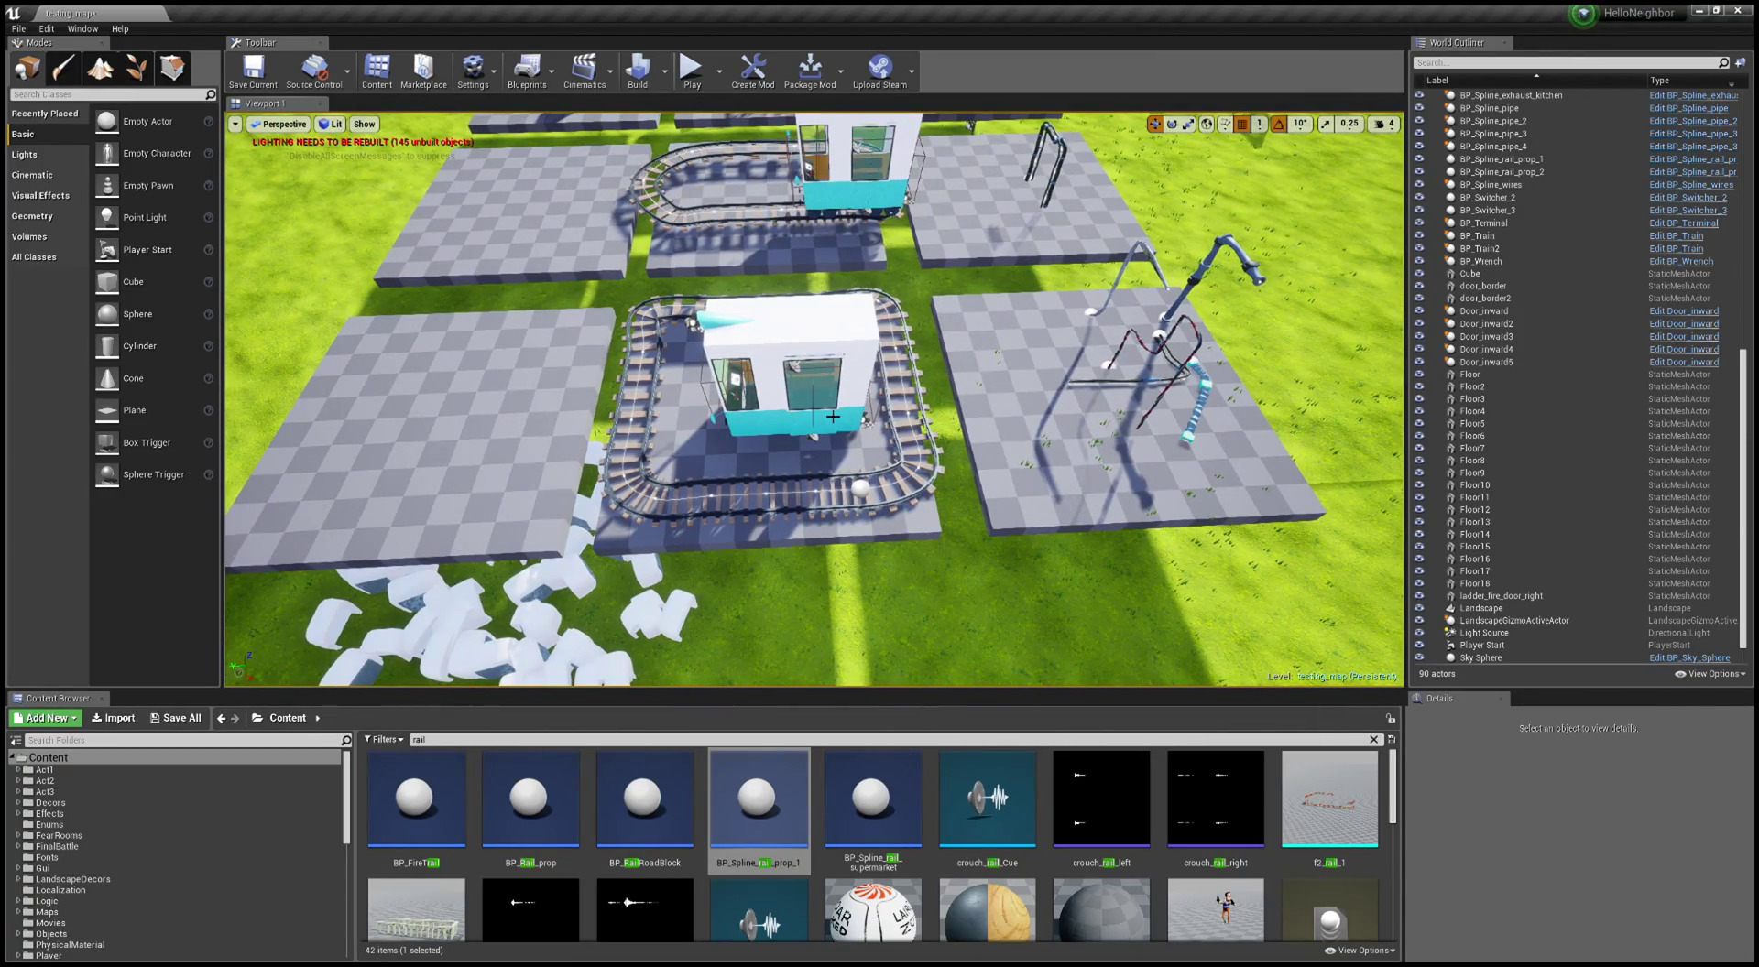
pyautogui.moveTo(968, 583); pyautogui.dragTo(1072, 572, button='right')
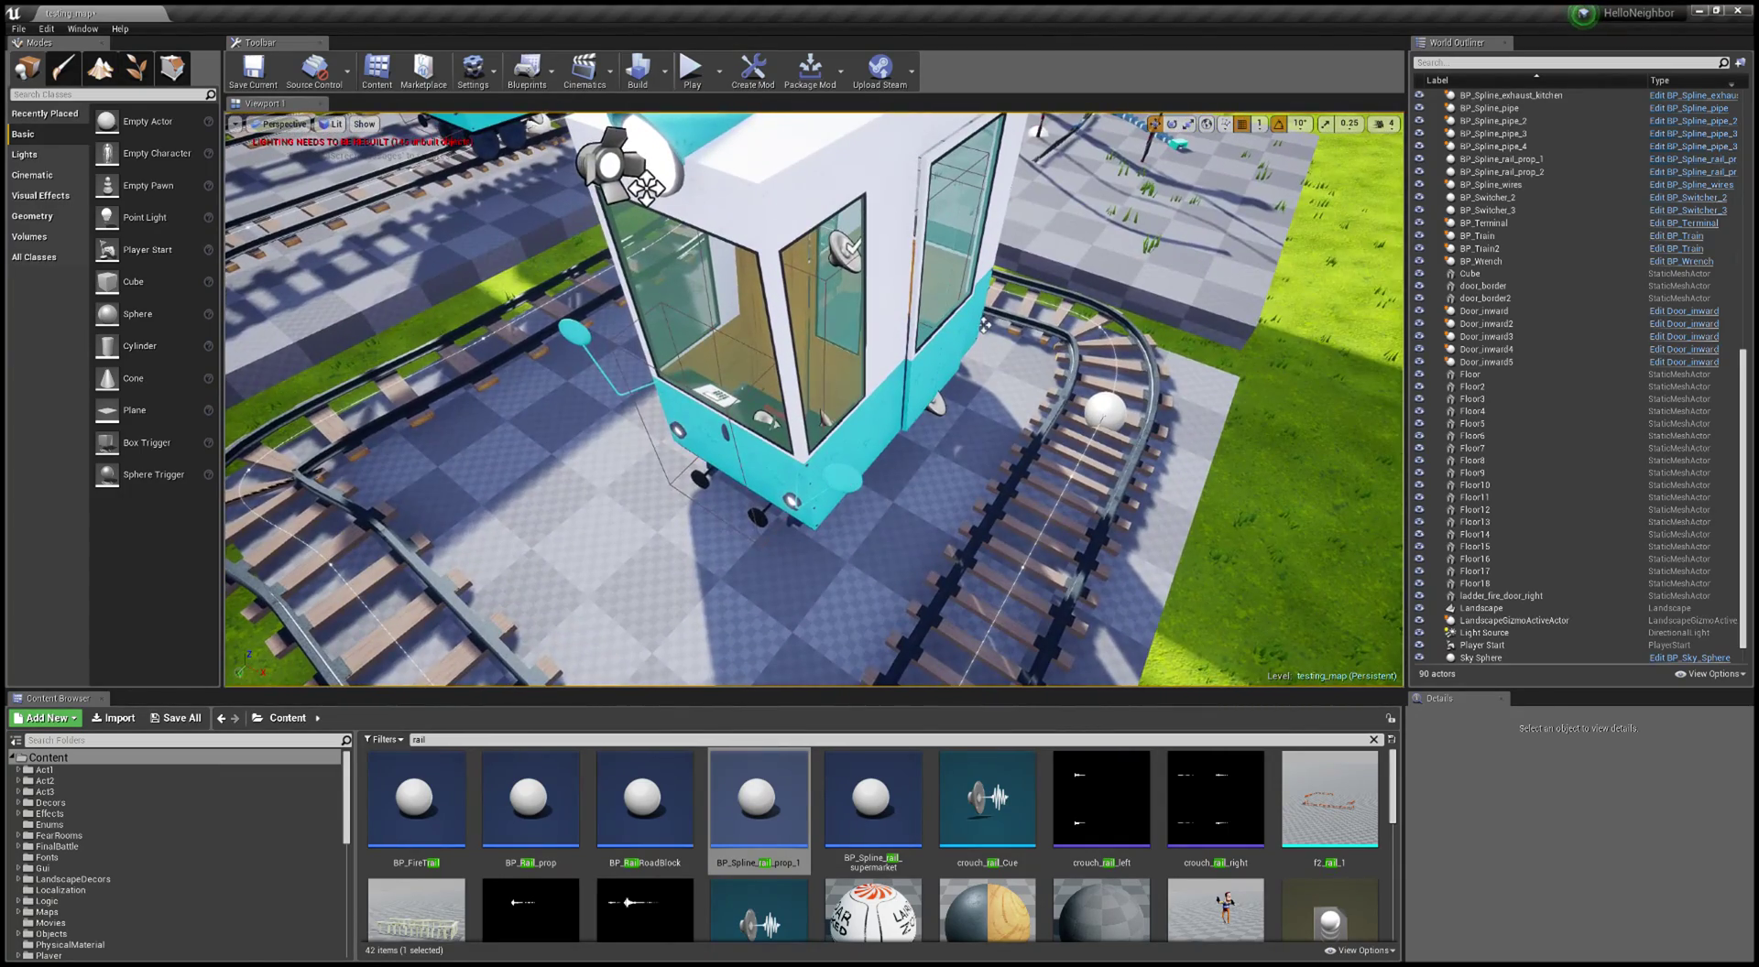
pyautogui.click(939, 467)
pyautogui.scroll(2, 1694, 838)
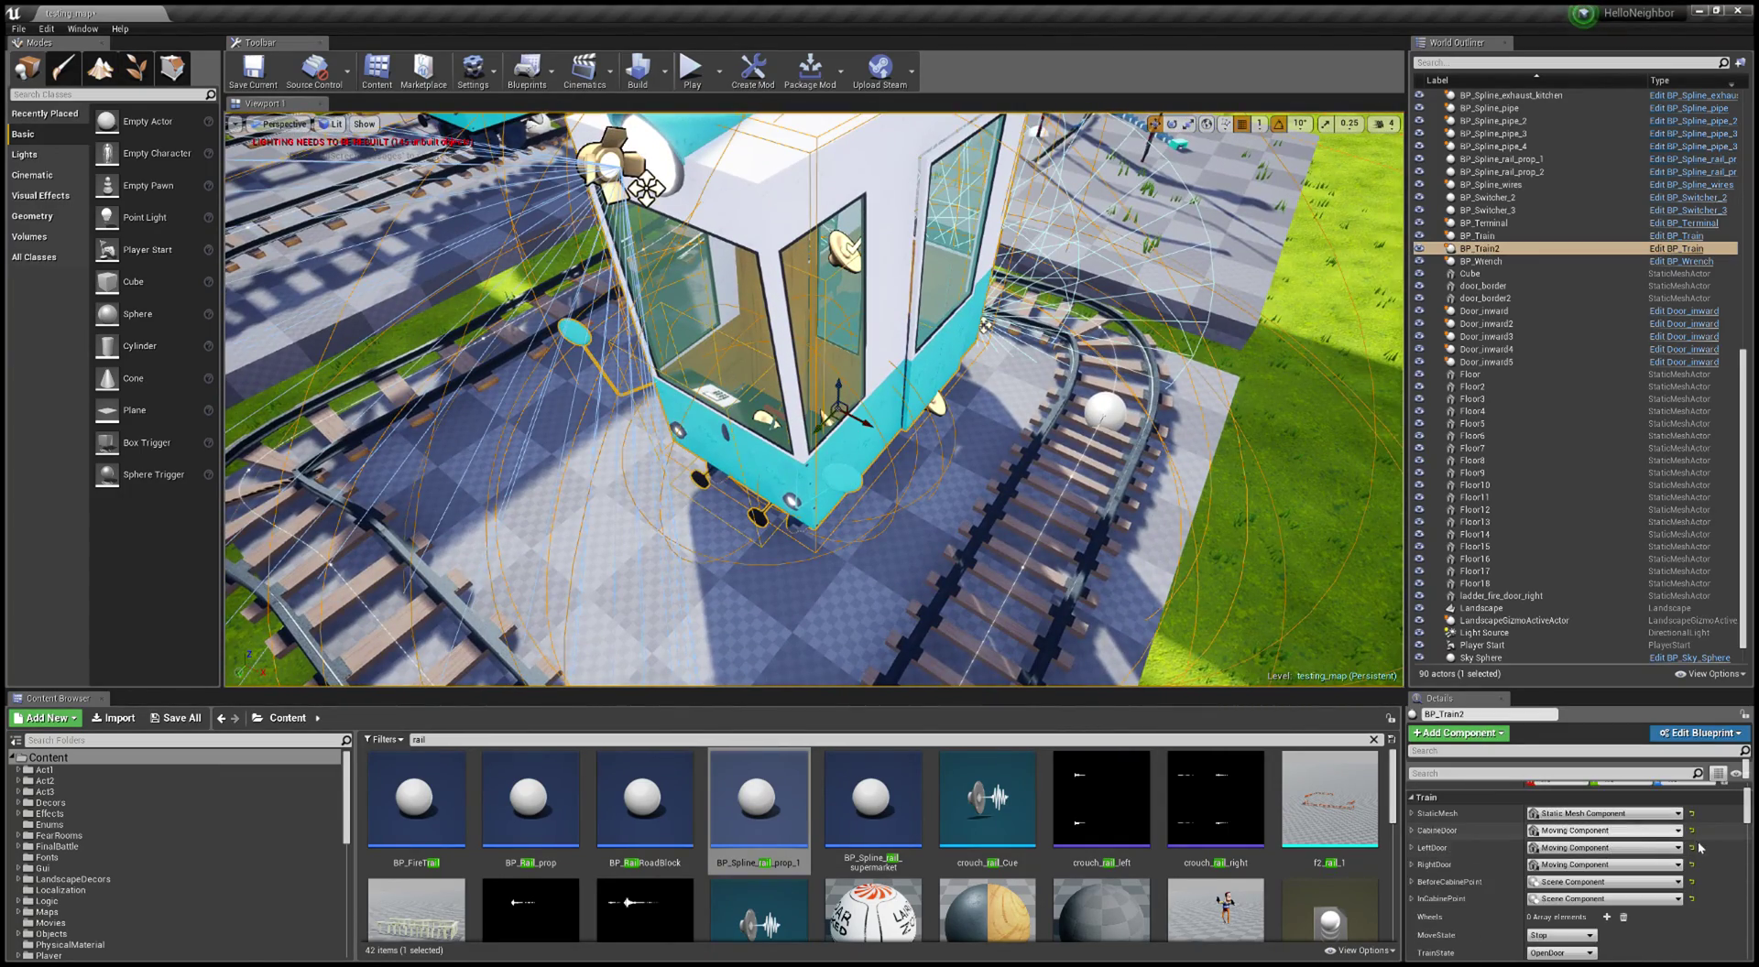
pyautogui.scroll(-5, 1689, 832)
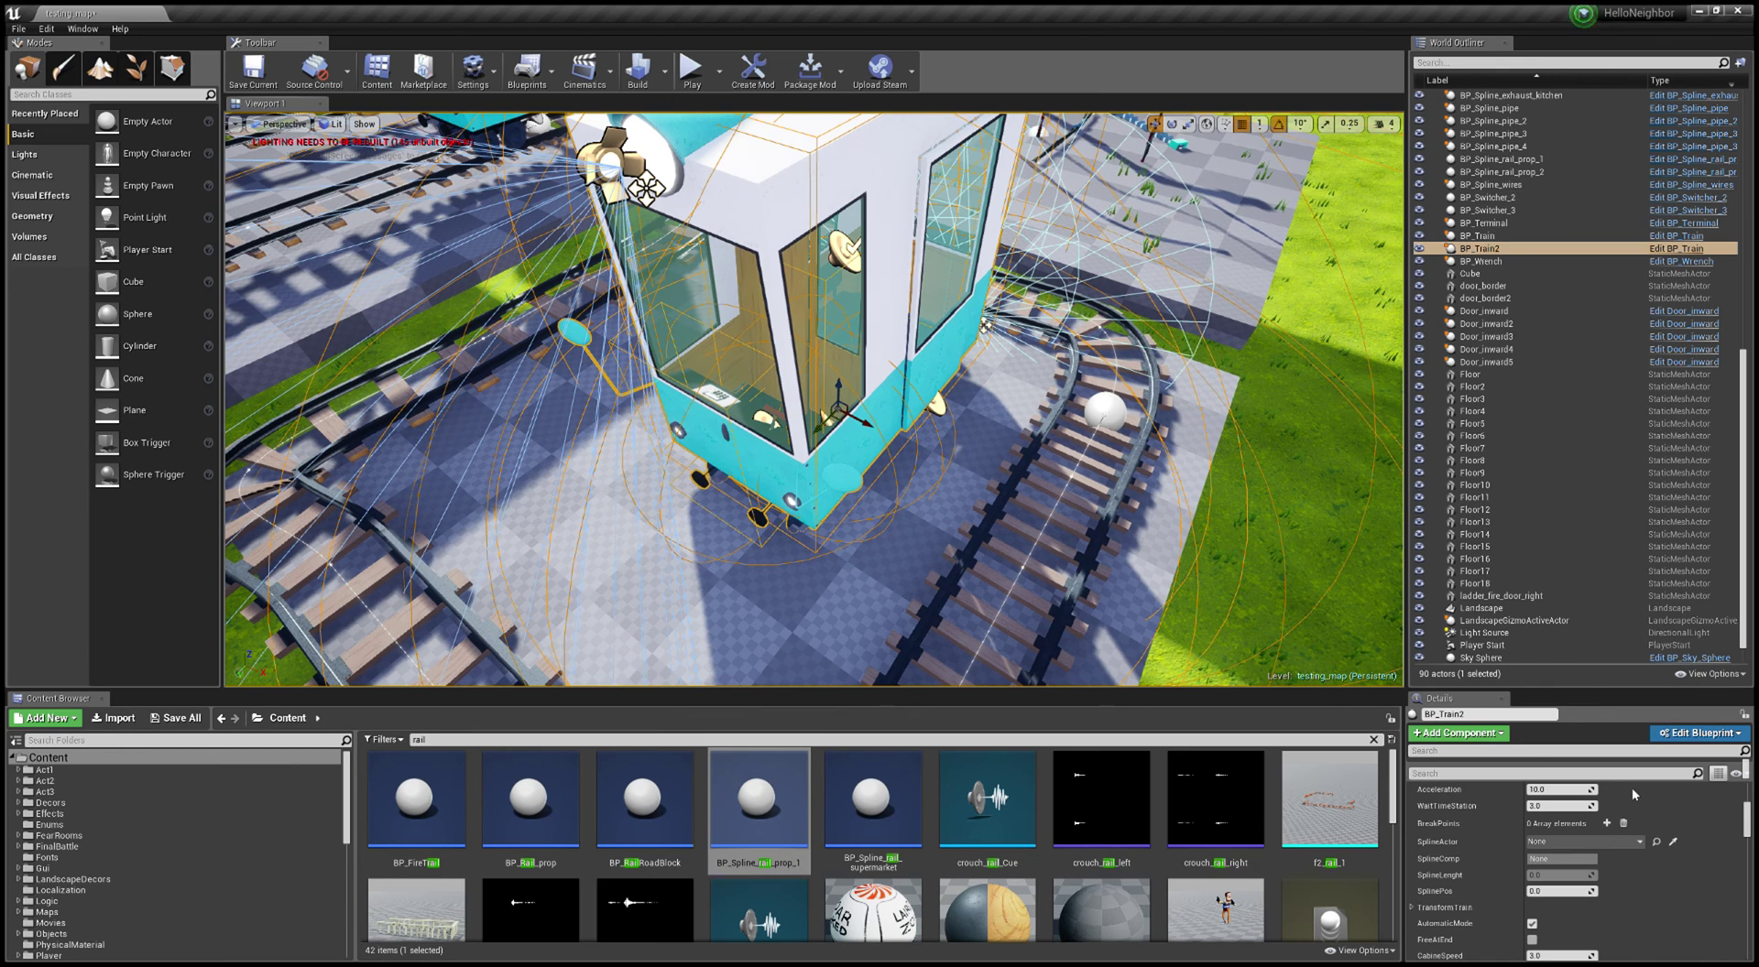
pyautogui.press('f')
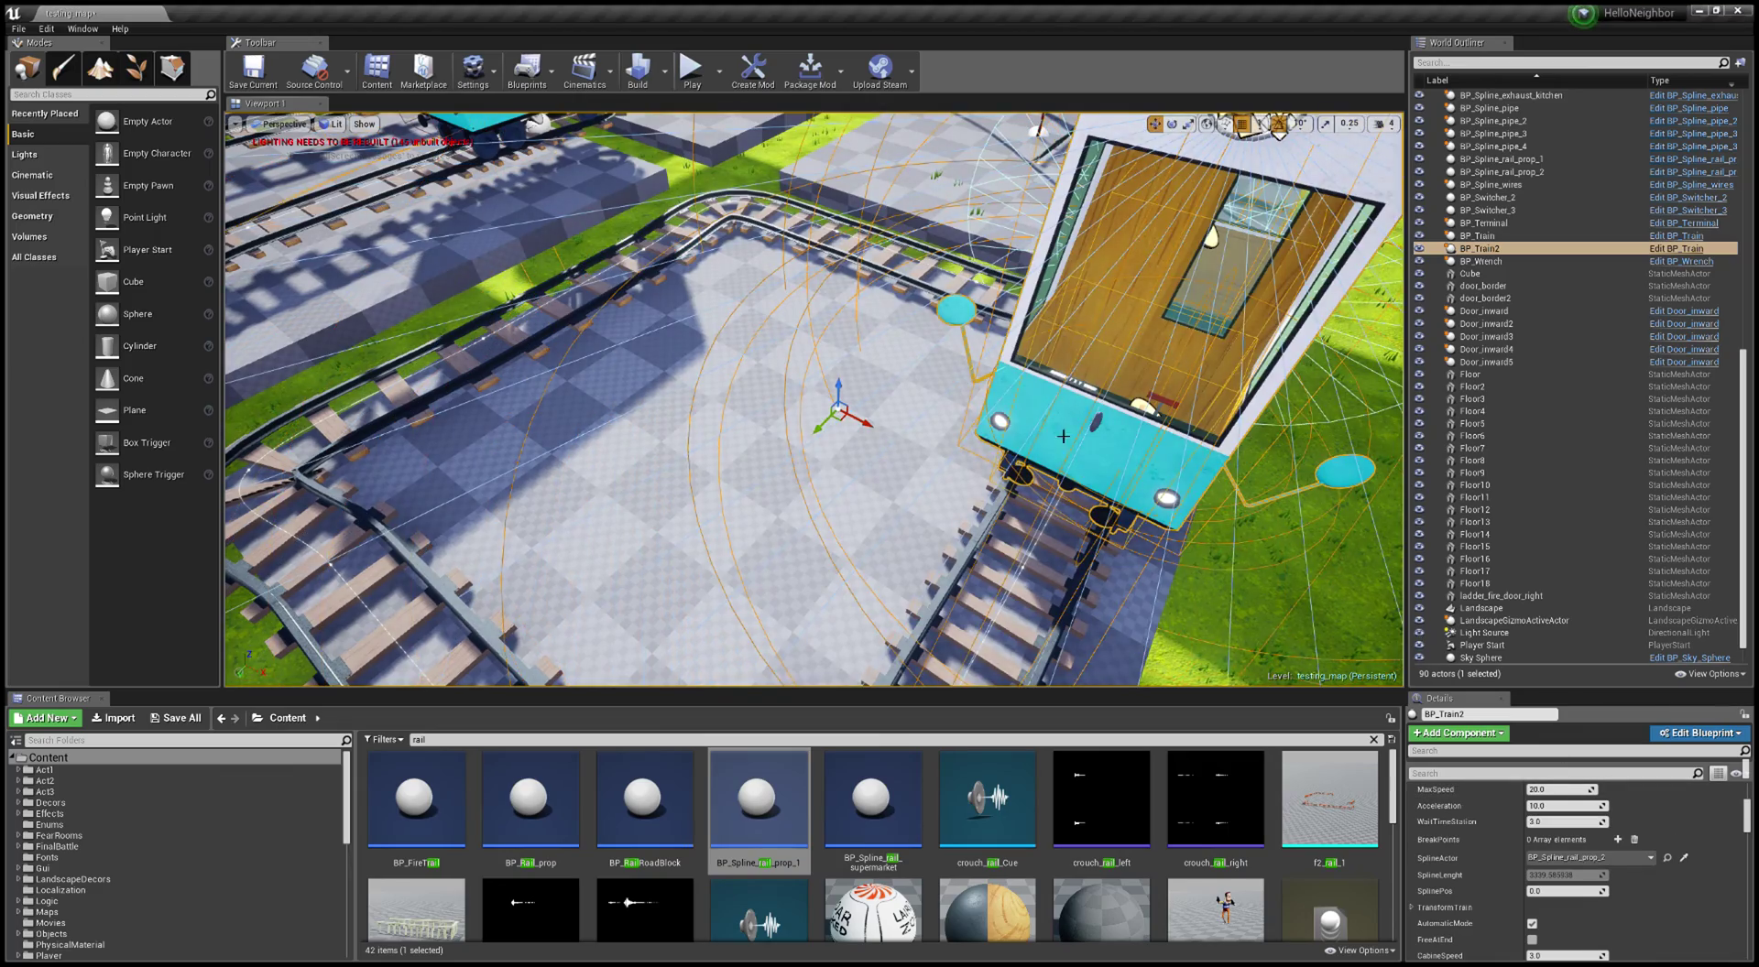
# Step: Duplicate the floor tile under the new track and move the copy out beyond the tile's near edge
pyautogui.moveTo(1063, 436)
pyautogui.mouseDown(button='right')
pyautogui.moveTo(1199, 426)
pyautogui.moveTo(1062, 329)
pyautogui.moveTo(1035, 274)
pyautogui.moveTo(879, 352)
pyautogui.moveTo(1053, 440)
pyautogui.moveTo(1017, 358)
pyautogui.moveTo(842, 330)
pyautogui.moveTo(1063, 436)
pyautogui.mouseUp(button='right')
pyautogui.press('w')
pyautogui.press('d')
pyautogui.press('d')
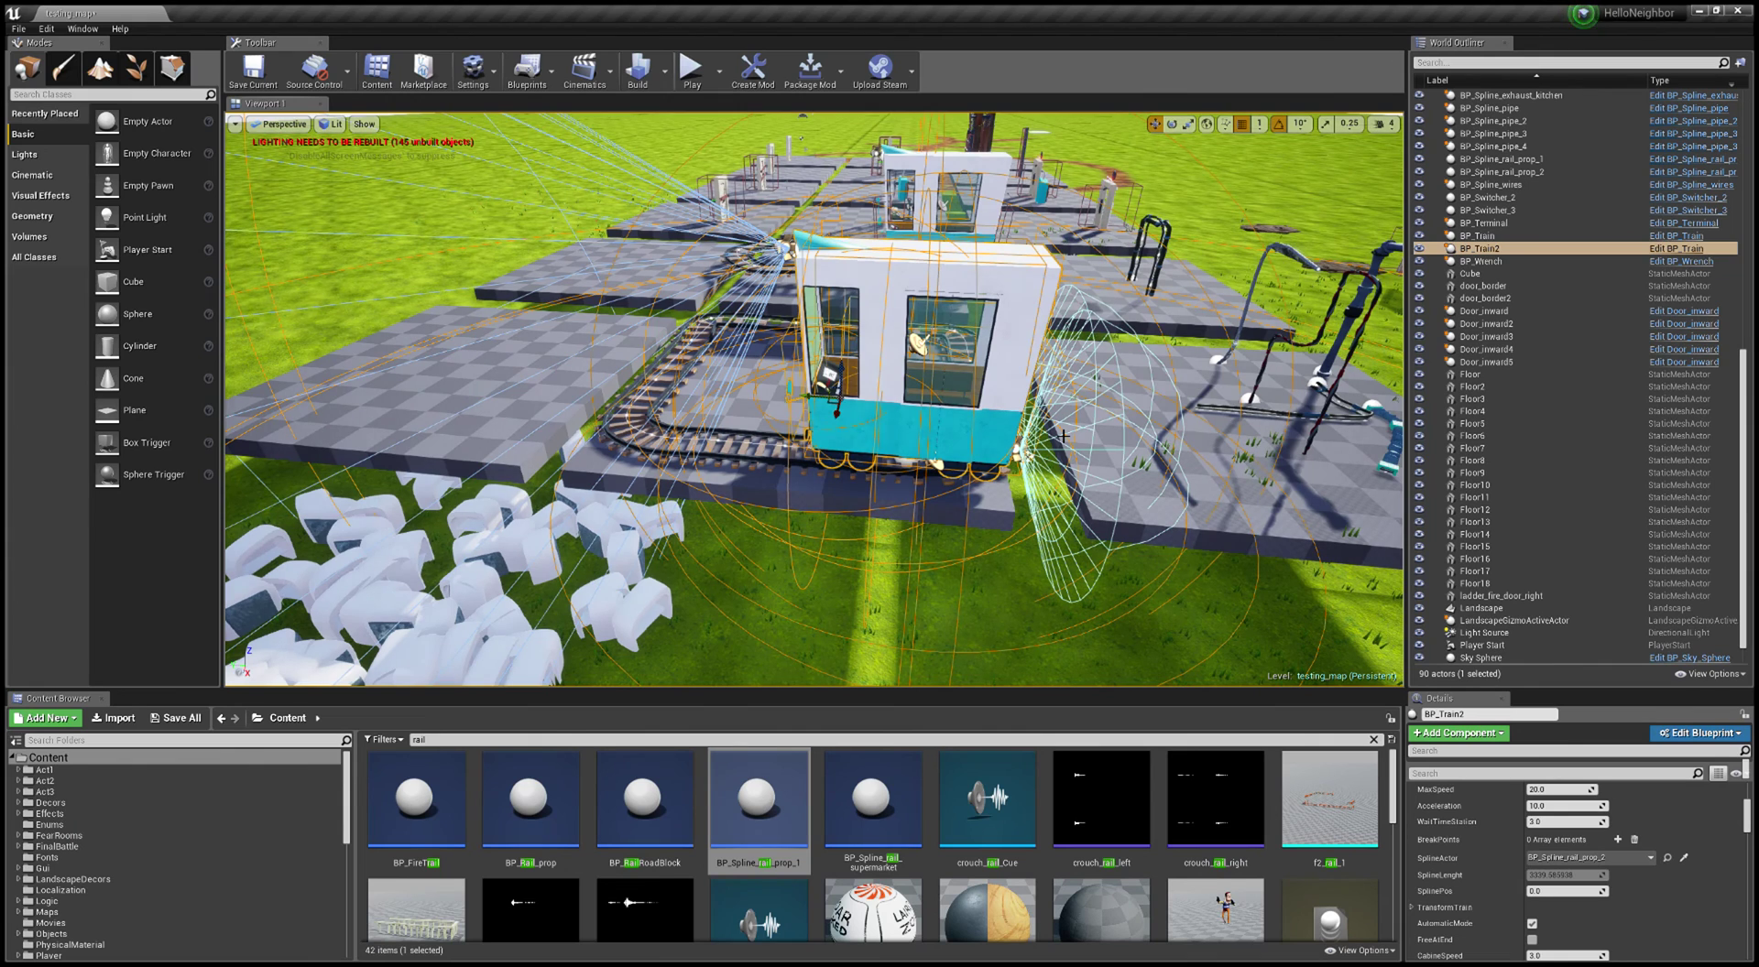
pyautogui.click(987, 528)
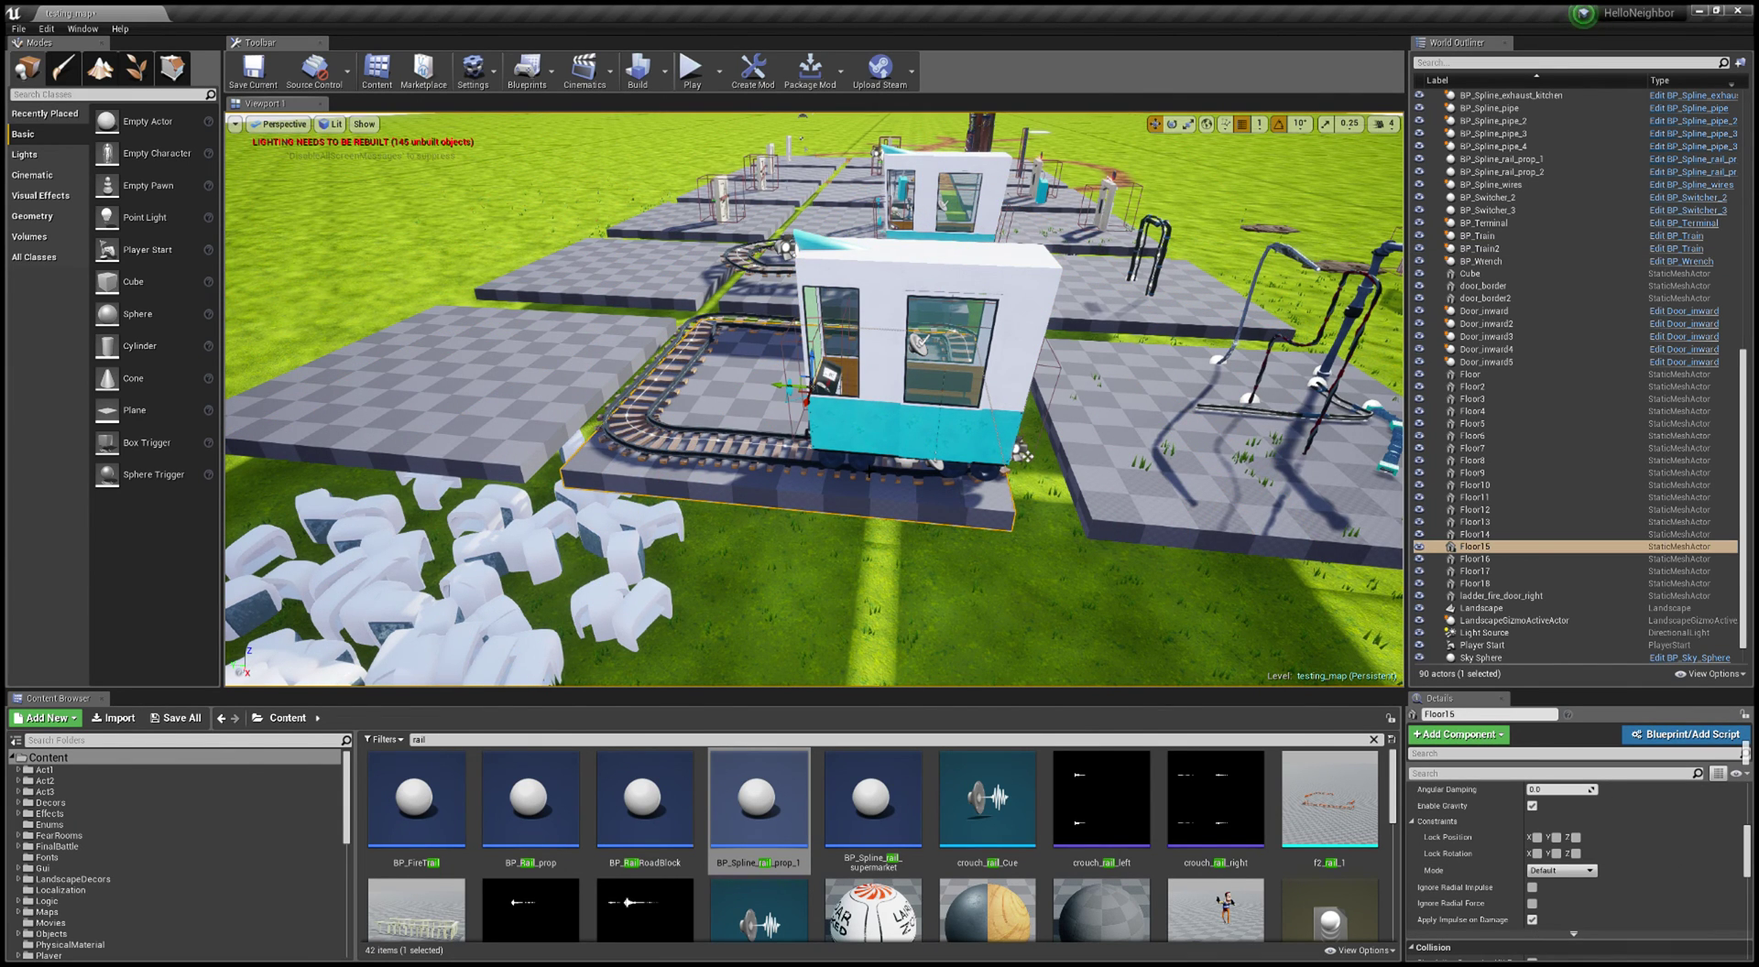
pyautogui.hotkey('ctrl', 'w')
pyautogui.moveTo(814, 411); pyautogui.dragTo(706, 632)
# Step: Resize the duplicated floor tile into a smaller platform beside the track
pyautogui.press('r')
pyautogui.moveTo(724, 615); pyautogui.dragTo(738, 639, button='right')
pyautogui.moveTo(705, 584); pyautogui.dragTo(852, 469)
pyautogui.press('w')
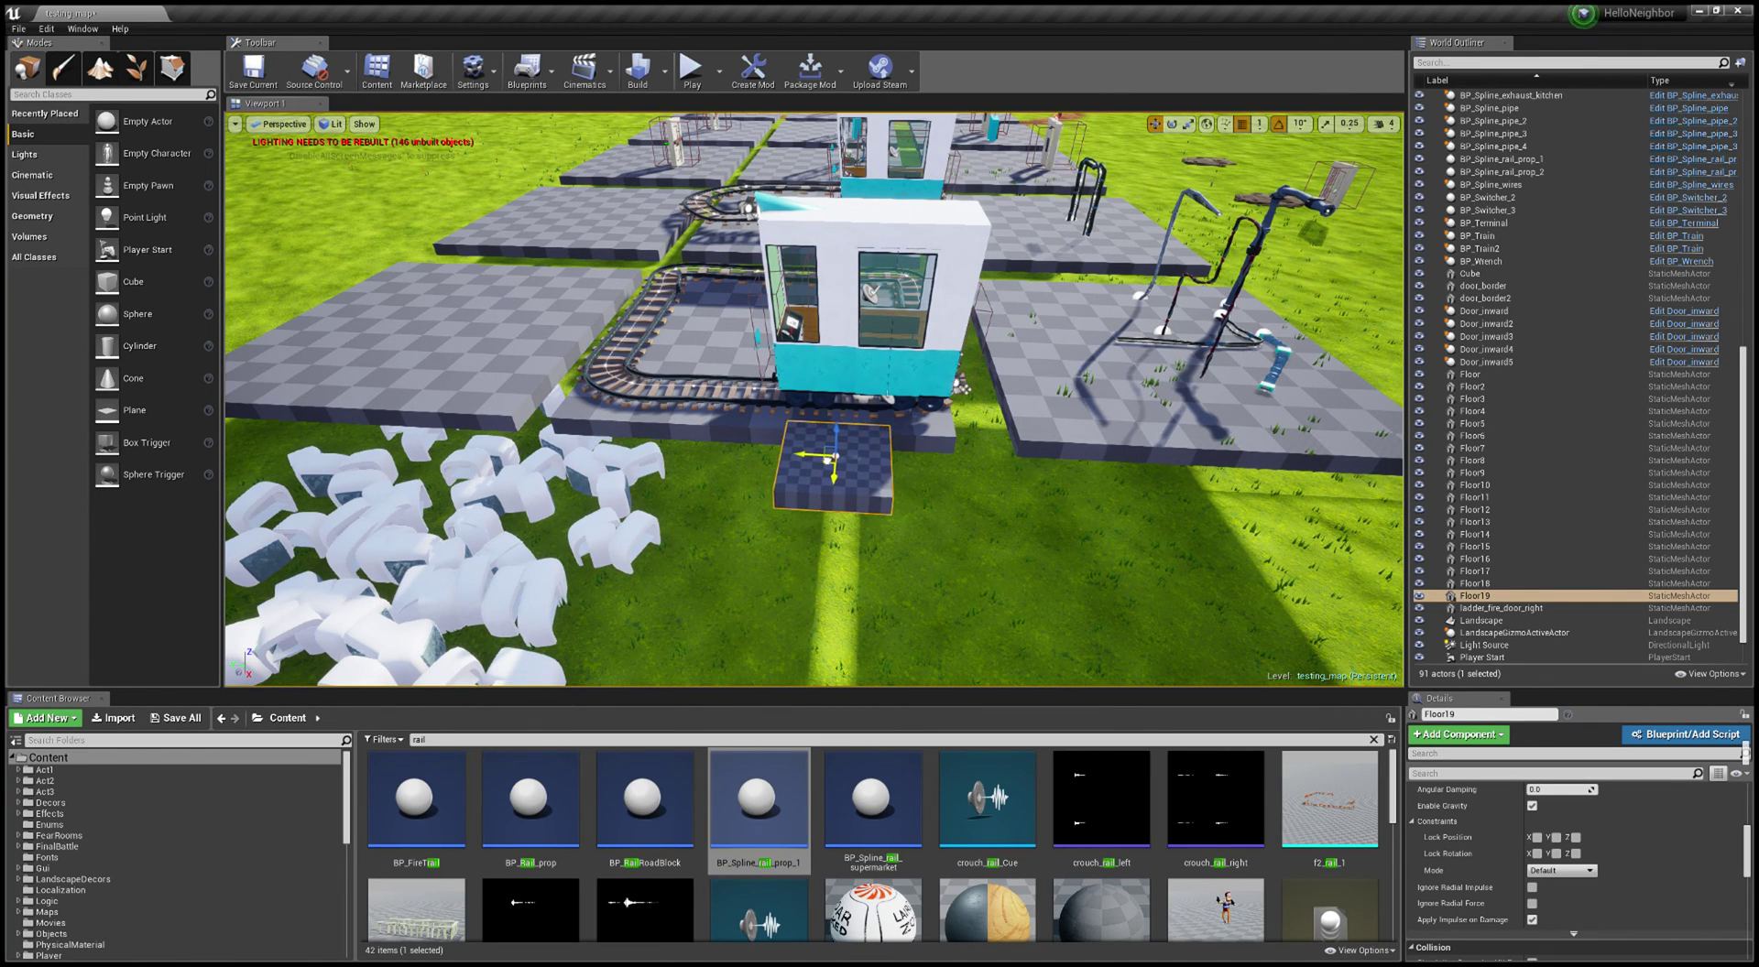
pyautogui.press('r')
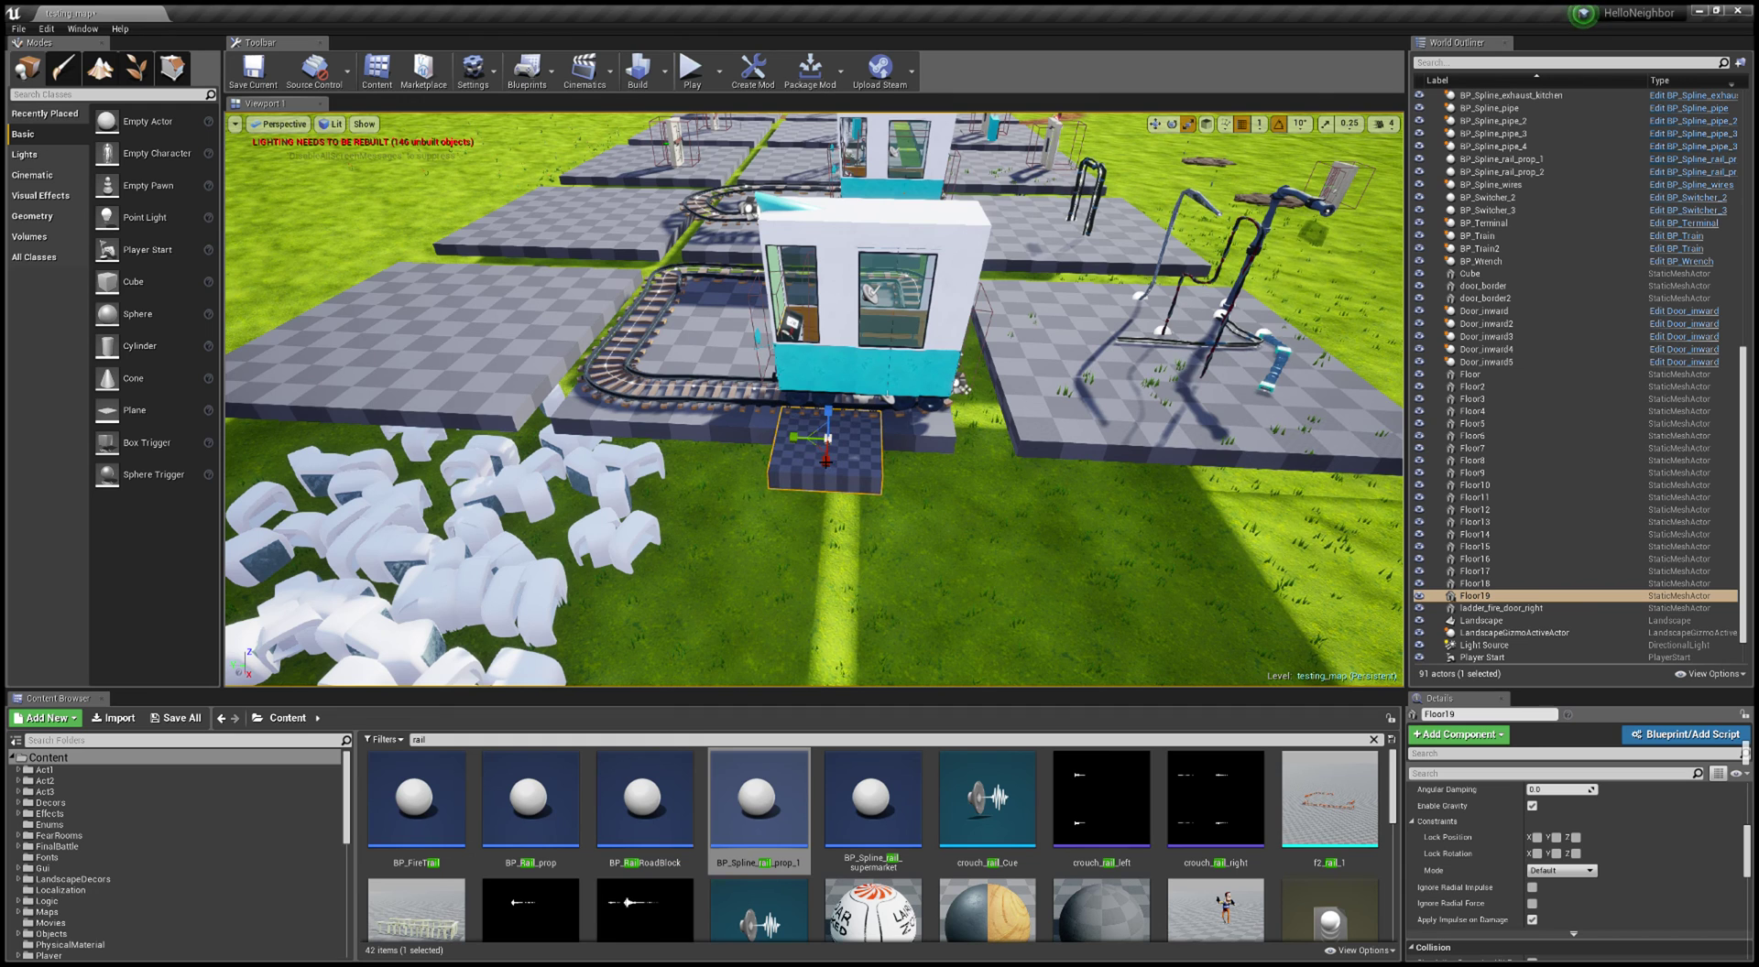
pyautogui.moveTo(811, 448); pyautogui.dragTo(778, 471)
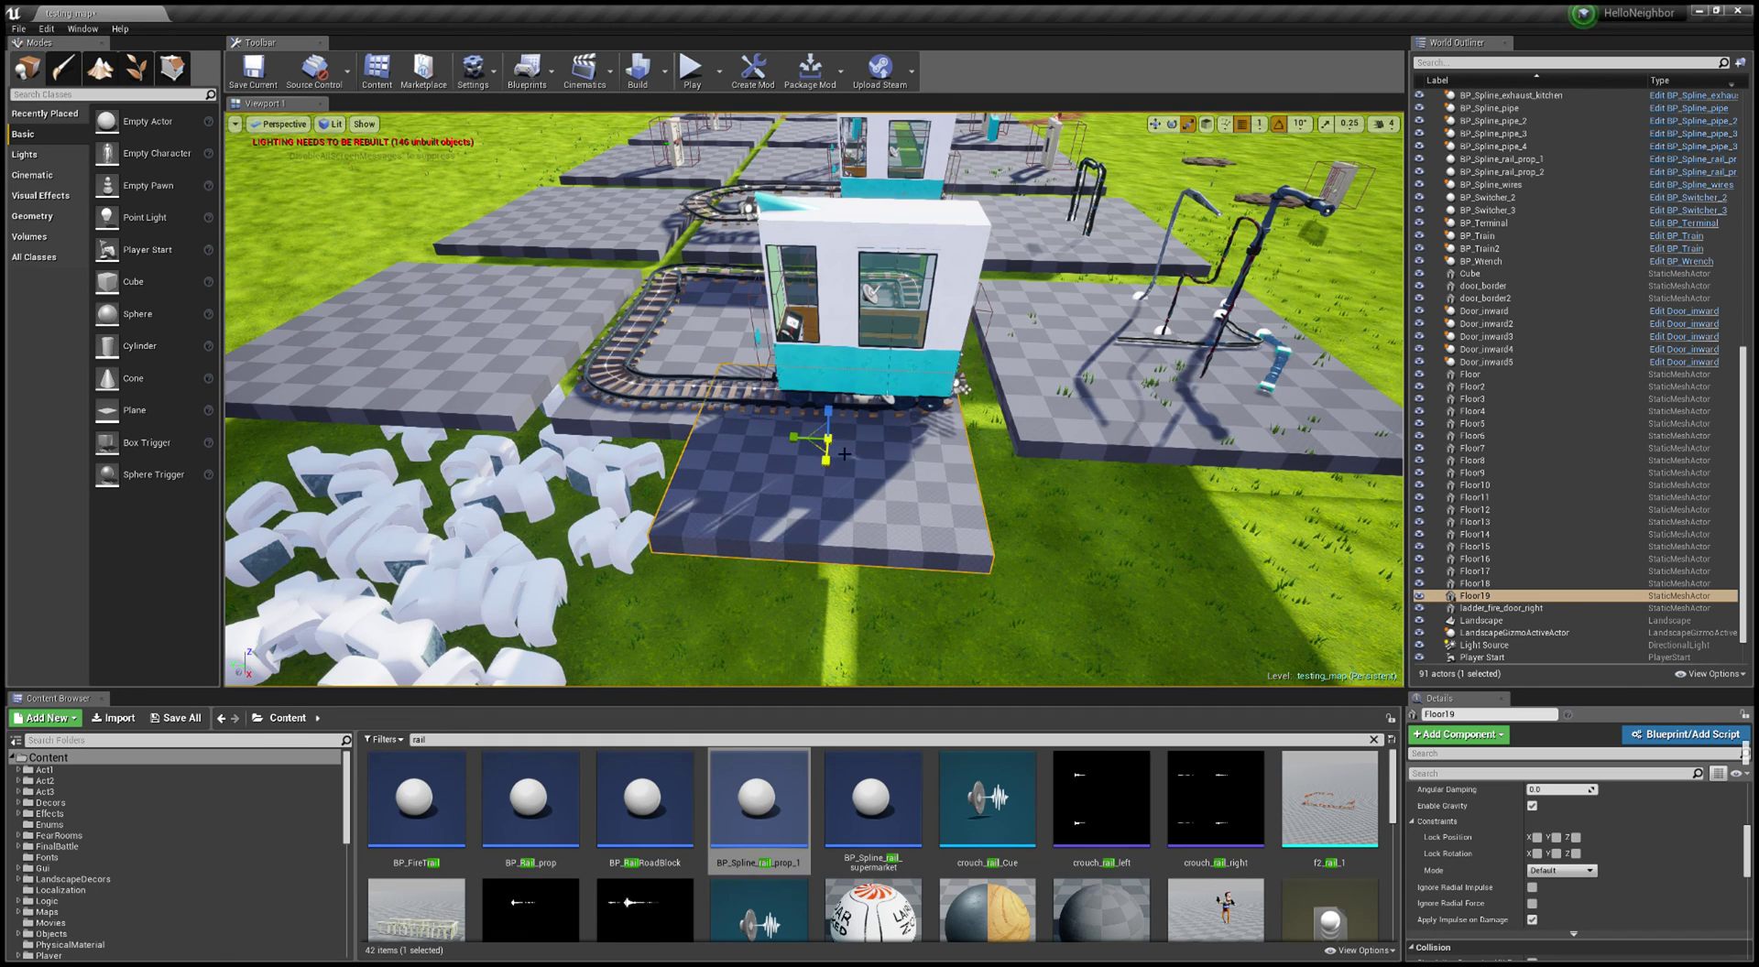
# Step: Adjust the platform's position against the edge of the track's tile and deselect it
pyautogui.press('w')
pyautogui.moveTo(844, 455); pyautogui.dragTo(835, 454, button='right')
pyautogui.moveTo(837, 463)
pyautogui.mouseDown()
pyautogui.moveTo(832, 511)
pyautogui.moveTo(833, 461)
pyautogui.mouseUp()
pyautogui.press('r')
pyautogui.press('w')
pyautogui.moveTo(835, 461); pyautogui.dragTo(943, 436, button='right')
pyautogui.press('w')
pyautogui.press('d')
pyautogui.press('Escape')
# Step: Search the project content for "gen" in place of the rail search
pyautogui.press('s')
pyautogui.press('w')
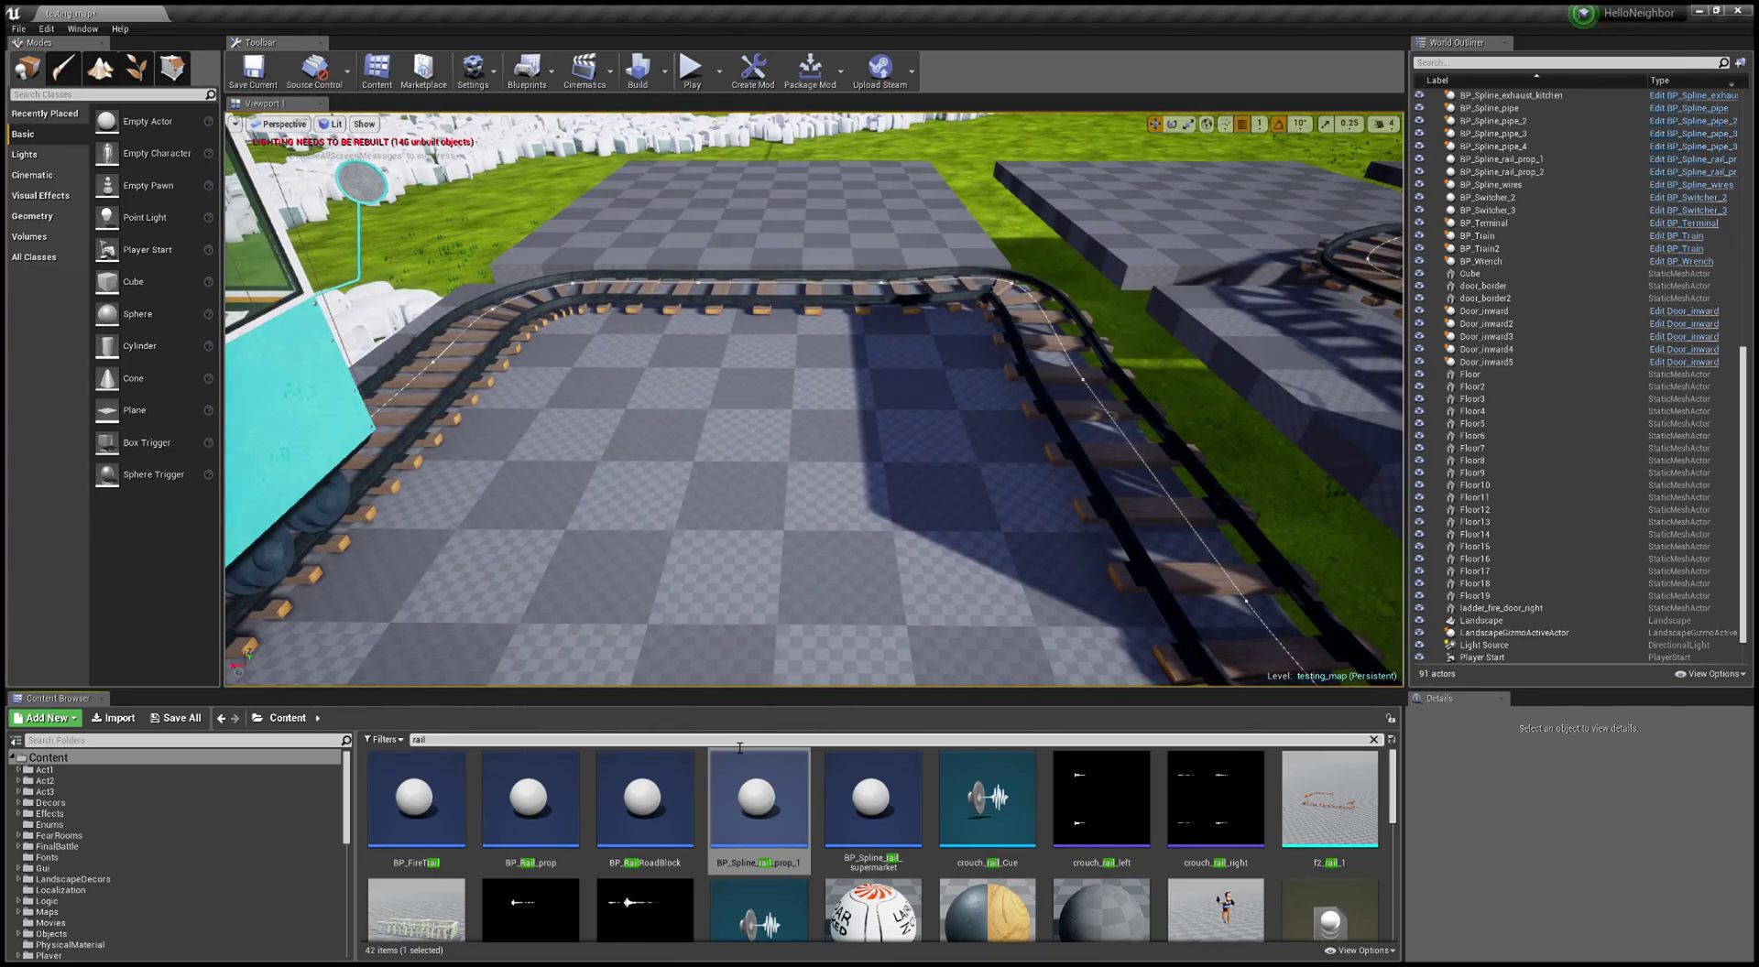
pyautogui.press('BackSpace')
pyautogui.press('BackSpace')
pyautogui.press('BackSpace')
pyautogui.press('BackSpace')
pyautogui.write('ge')
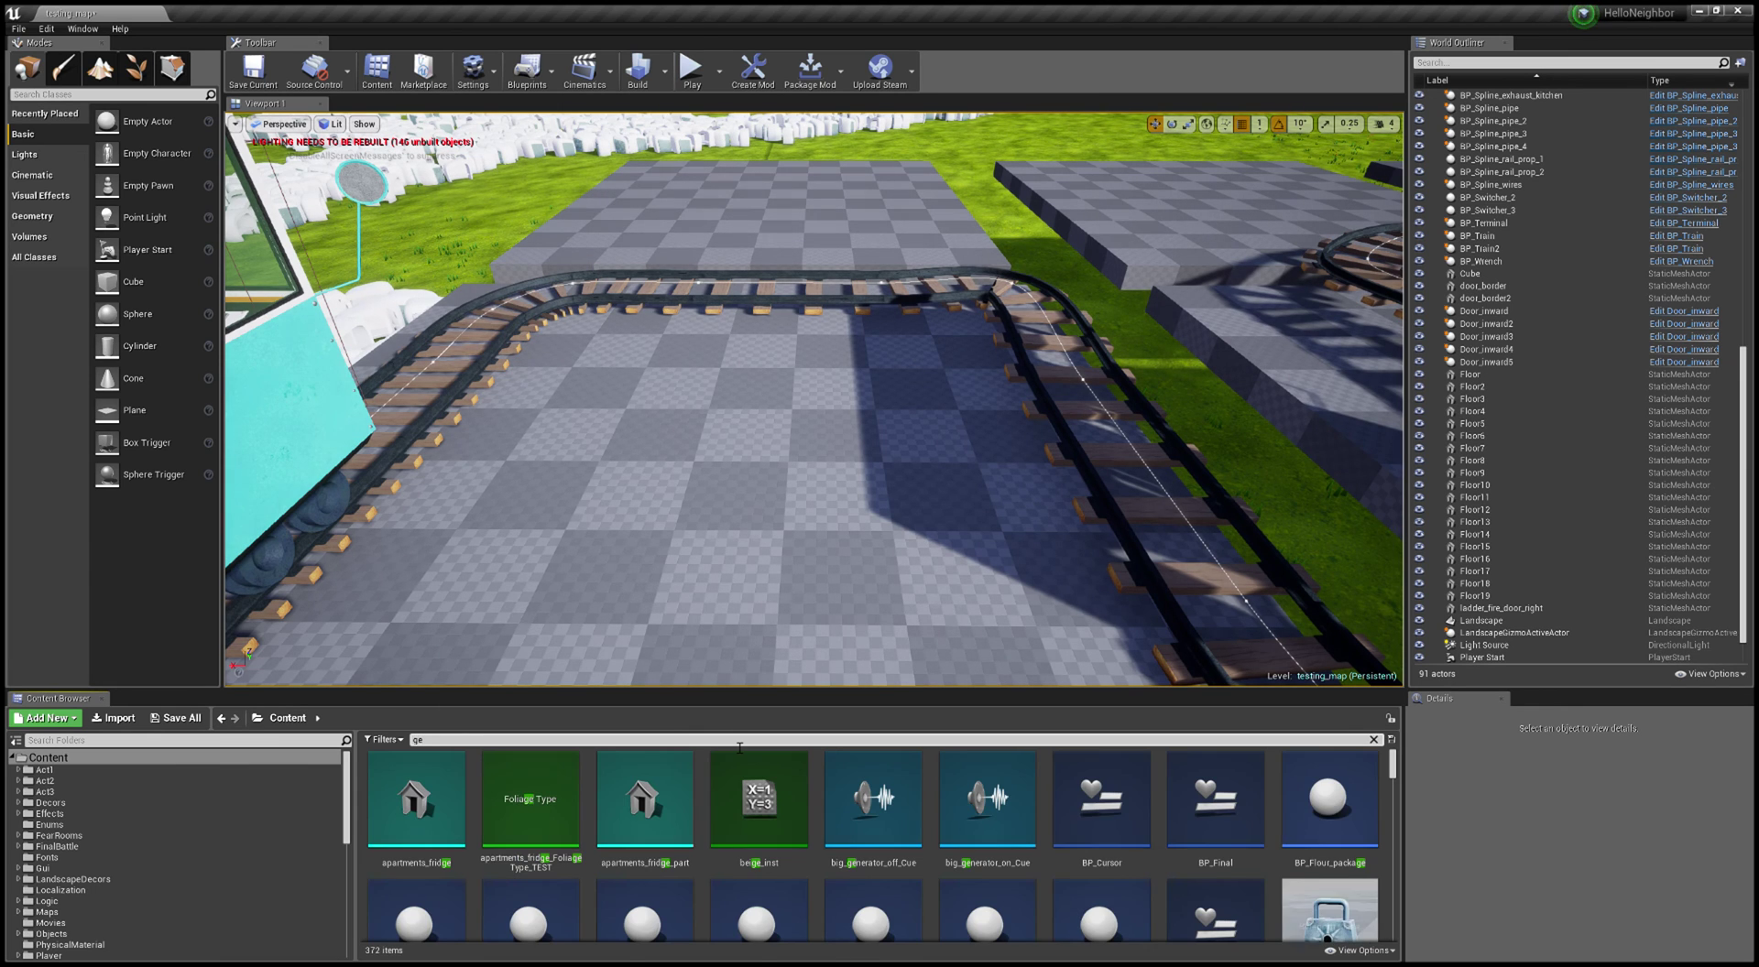
pyautogui.write('n')
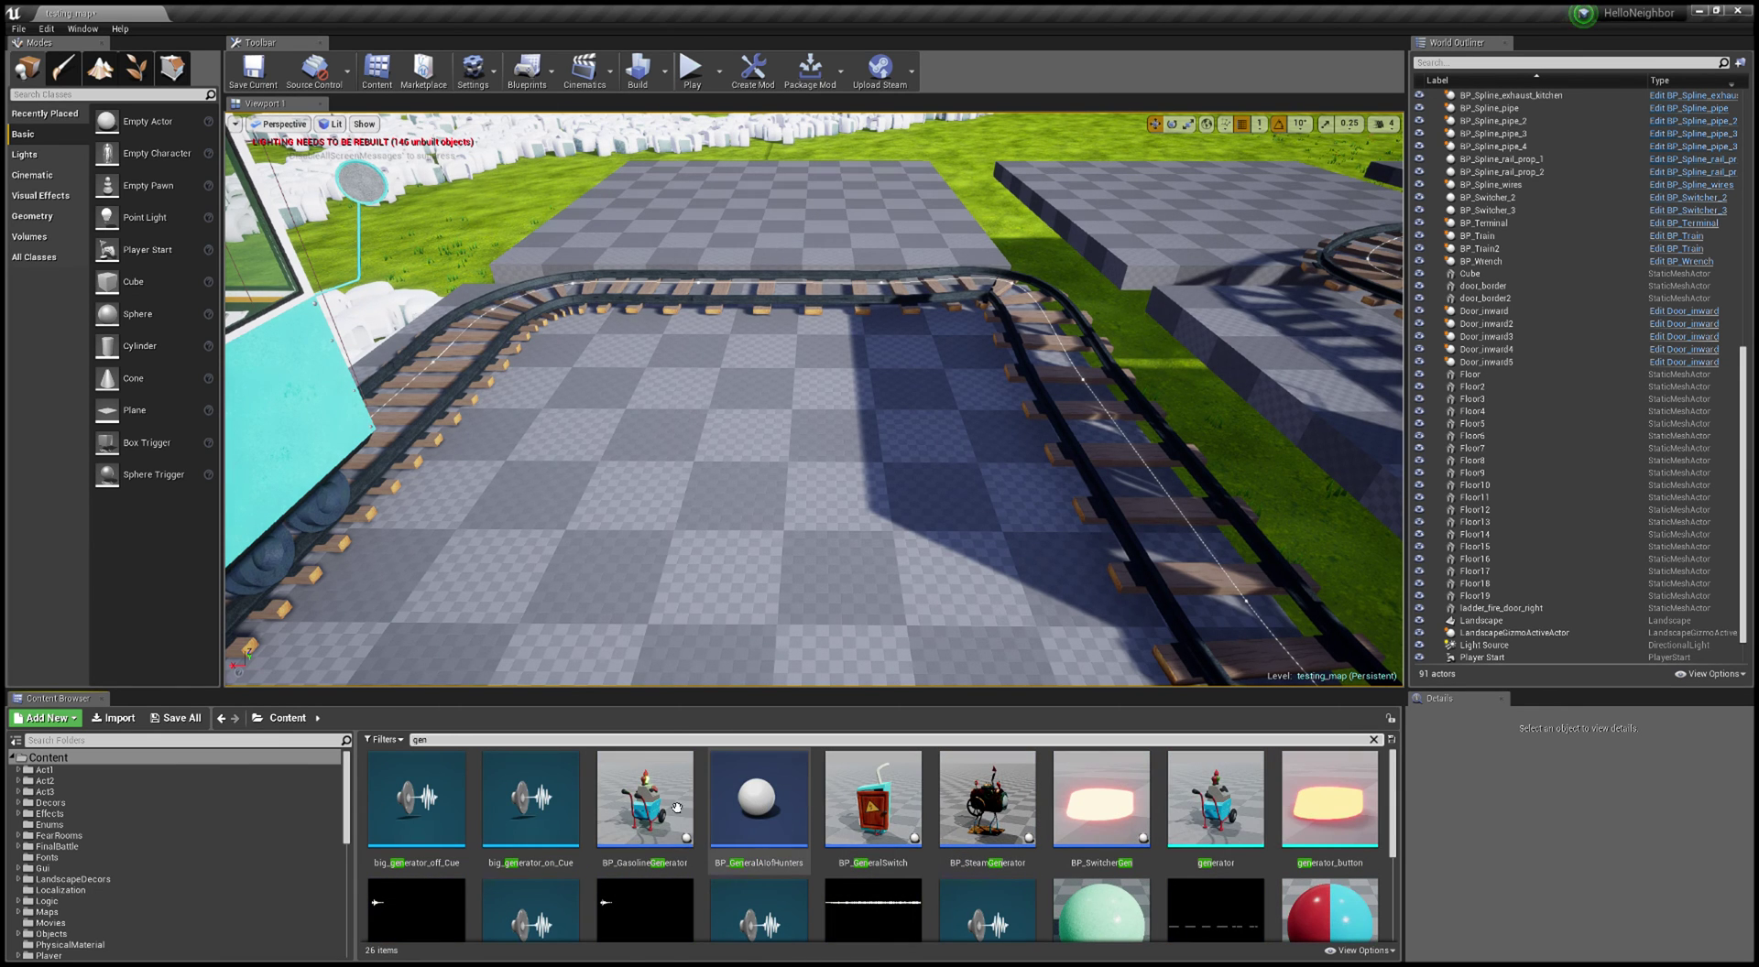
# Step: Place a BP_GasolineGenerator inside the loop beside the train and raise it onto the floor
pyautogui.moveTo(677, 807); pyautogui.dragTo(596, 552)
pyautogui.press('e')
pyautogui.press('w')
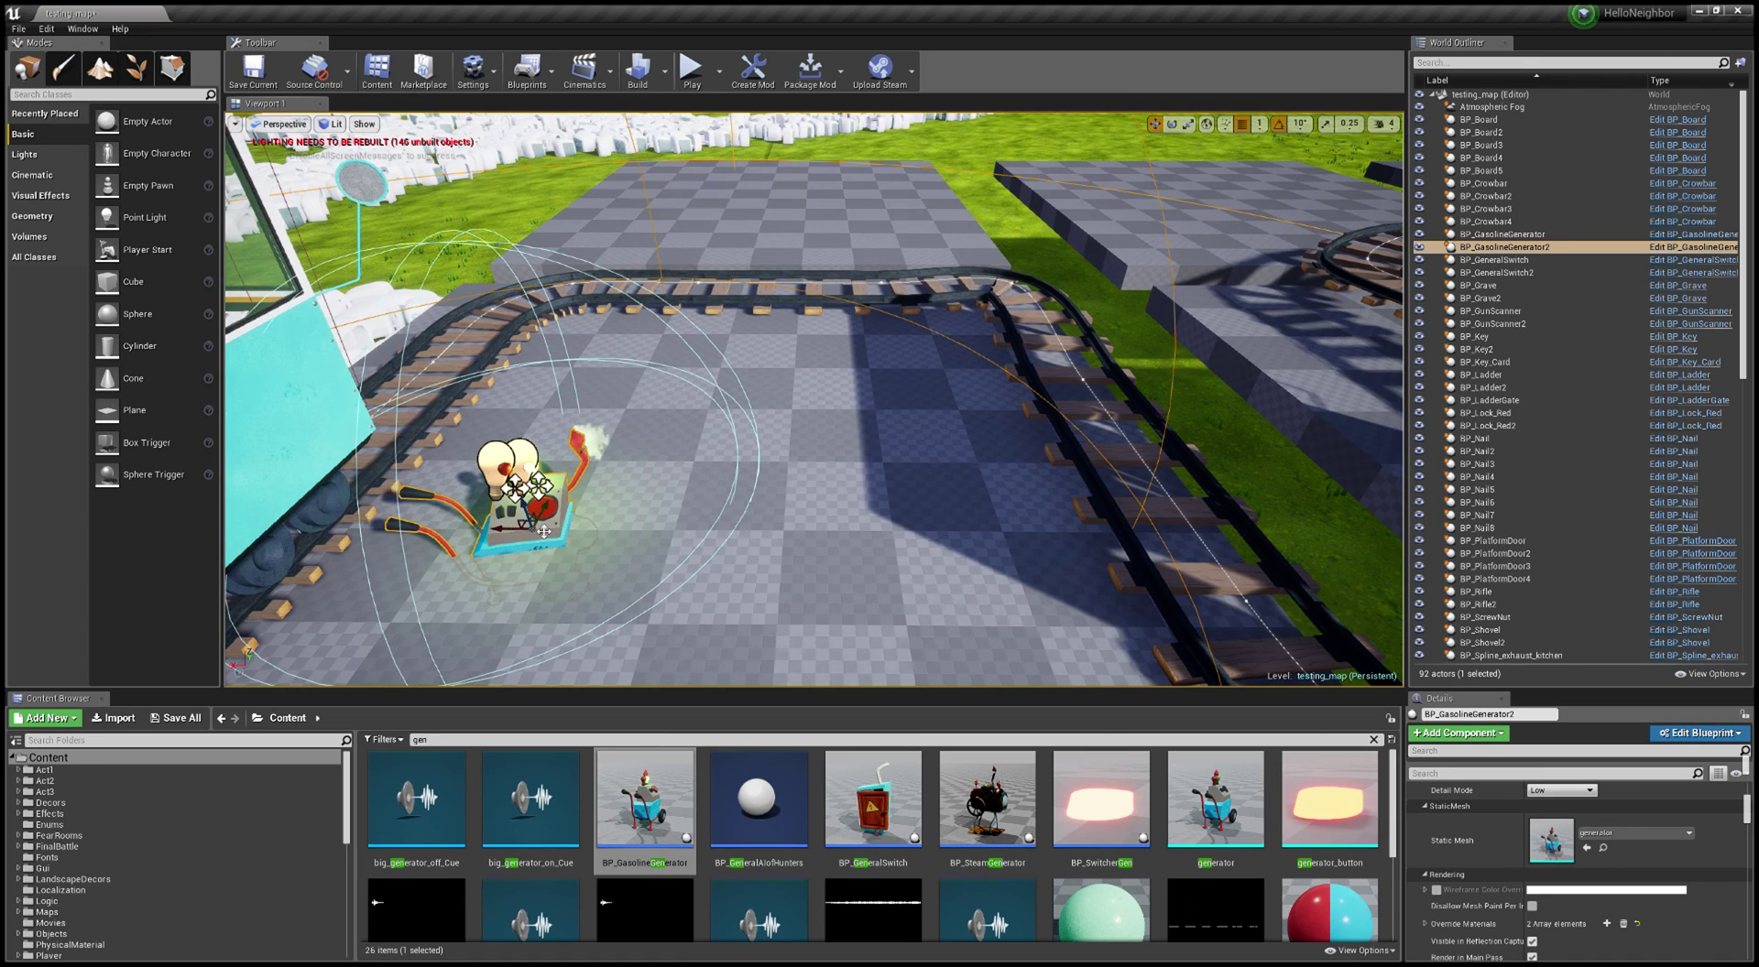
pyautogui.moveTo(524, 503); pyautogui.dragTo(504, 458)
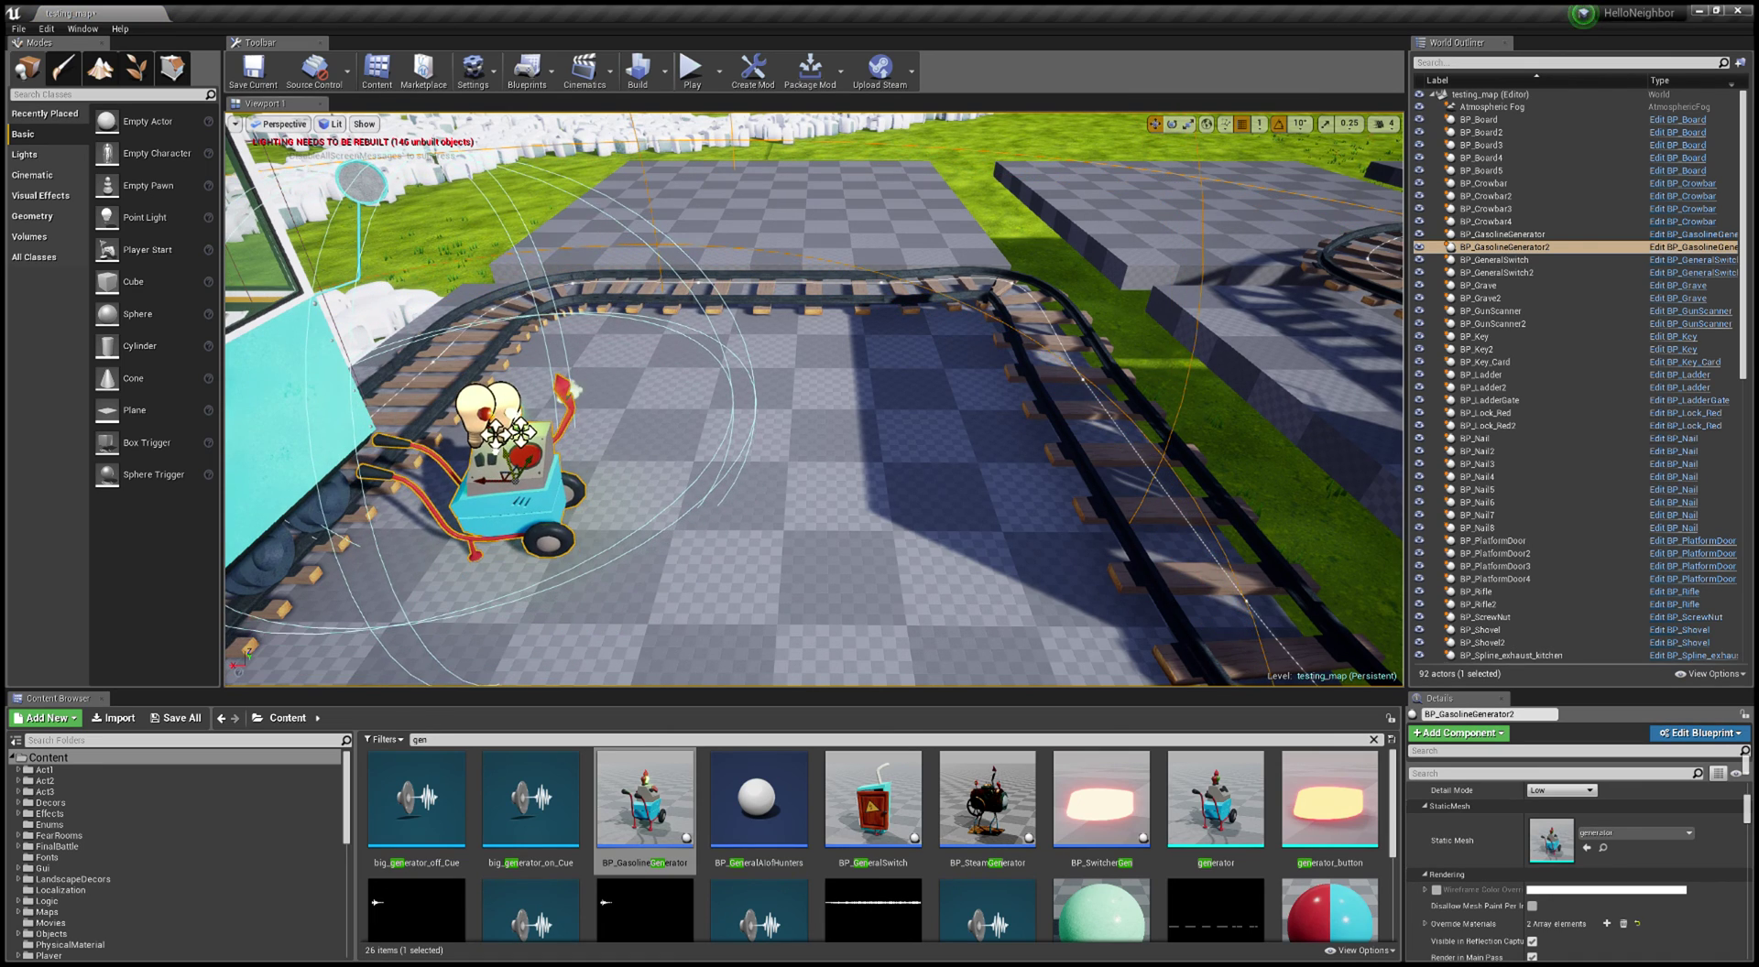
pyautogui.moveTo(586, 439); pyautogui.dragTo(531, 427, button='right')
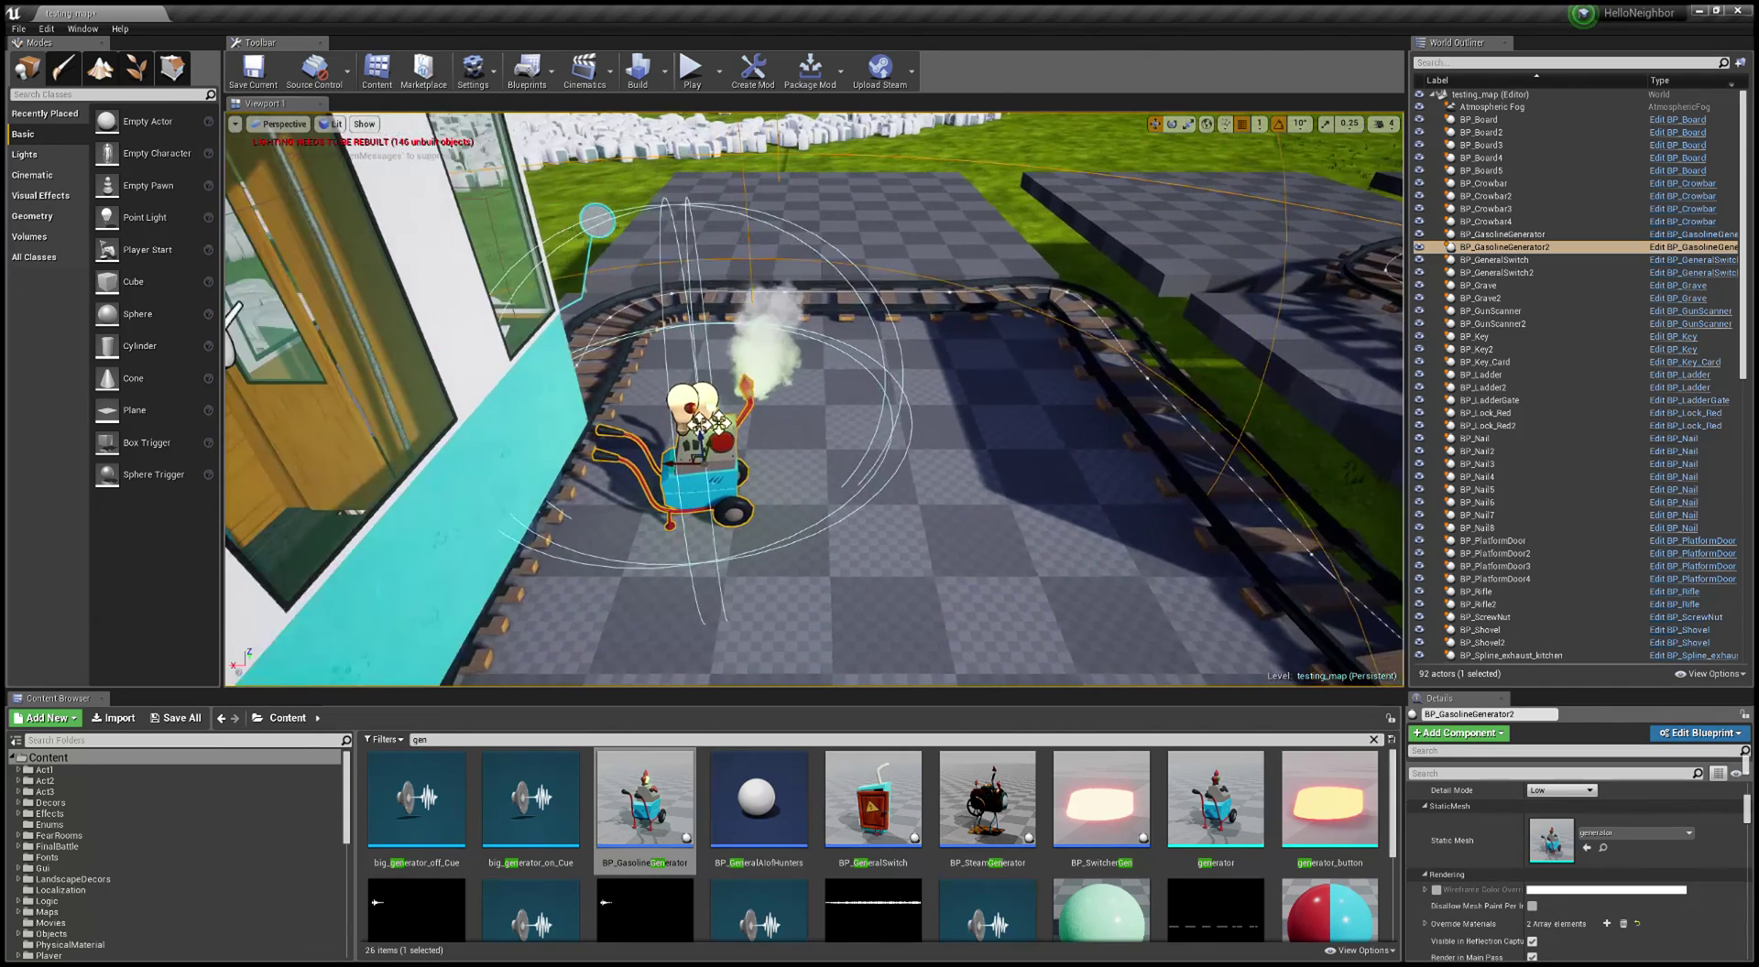
pyautogui.moveTo(518, 499); pyautogui.dragTo(677, 531, button='right')
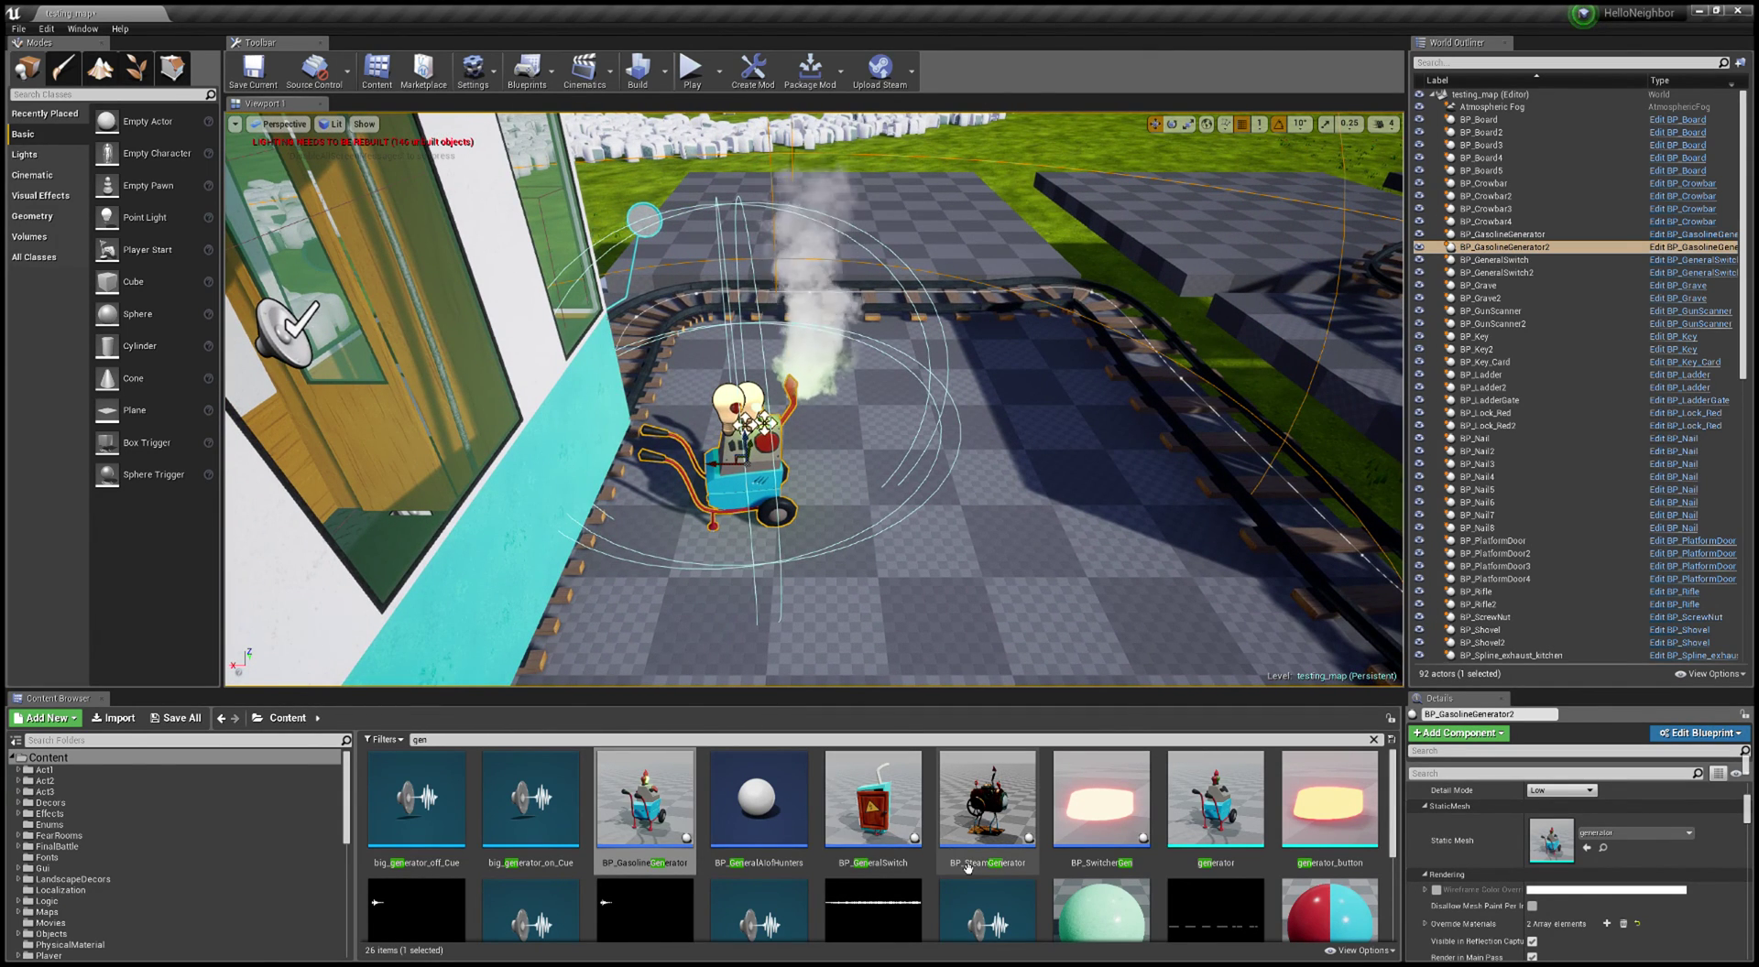
# Step: Search the project content for "tram"
pyautogui.click(868, 744)
pyautogui.press('BackSpace')
pyautogui.press('BackSpace')
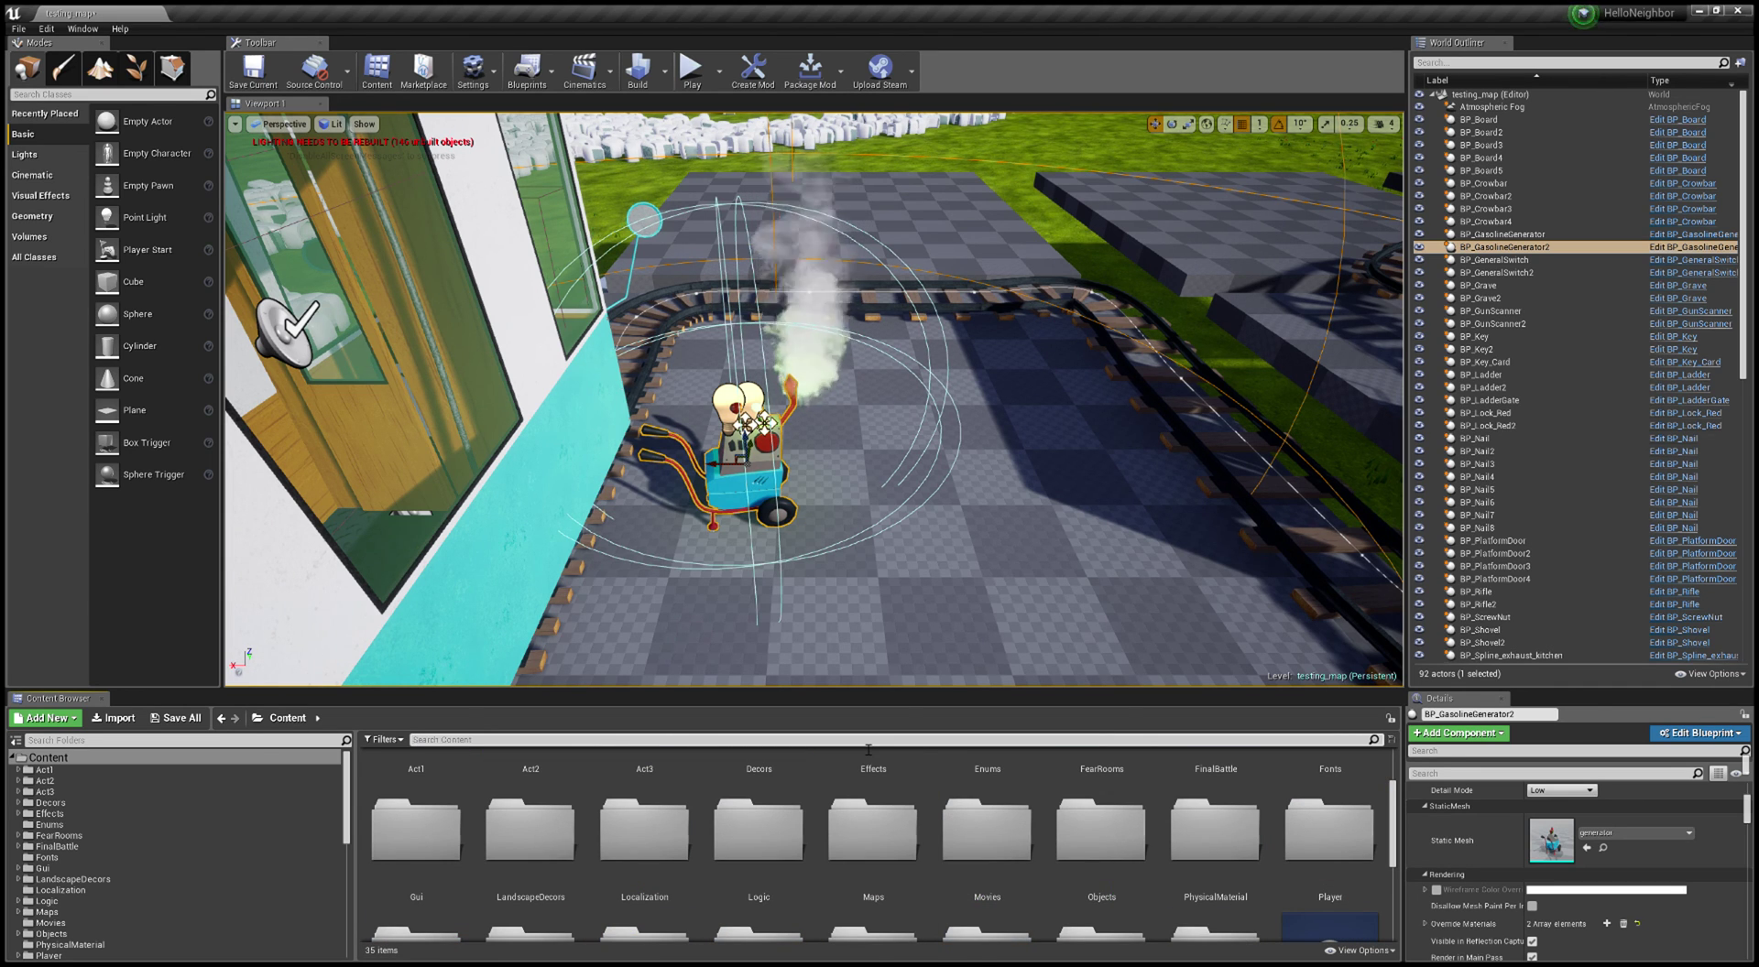
pyautogui.write('tam')
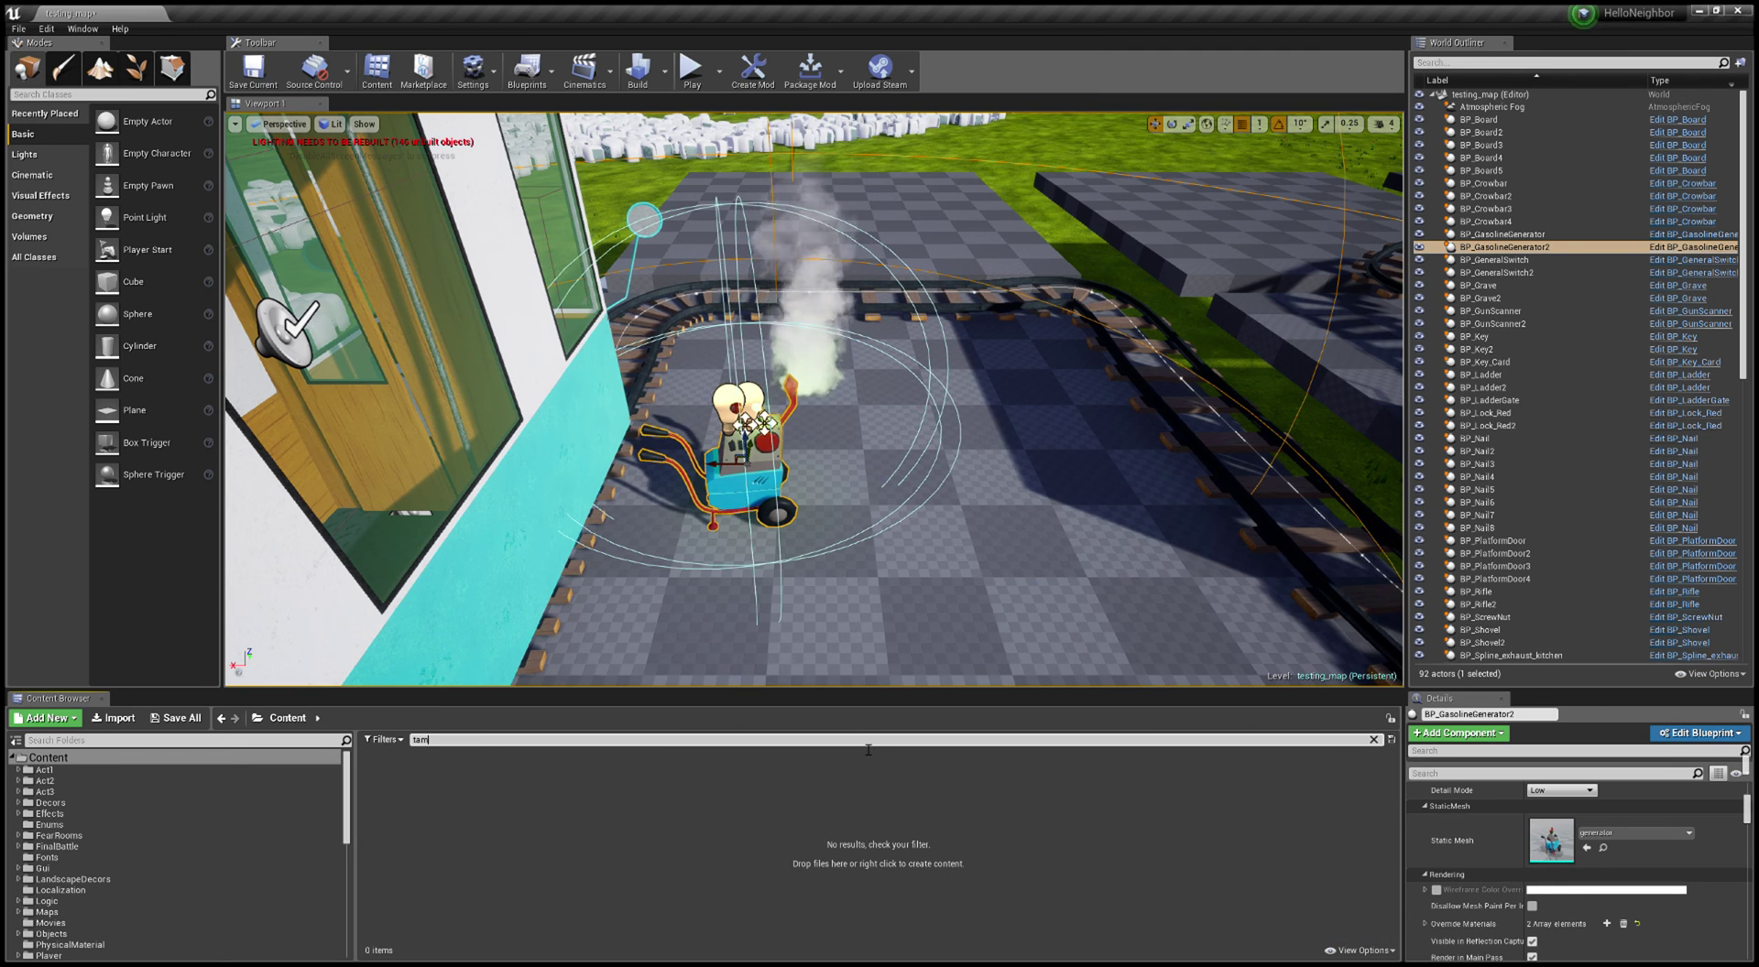
pyautogui.press('BackSpace')
pyautogui.press('BackSpace')
pyautogui.write('ram')
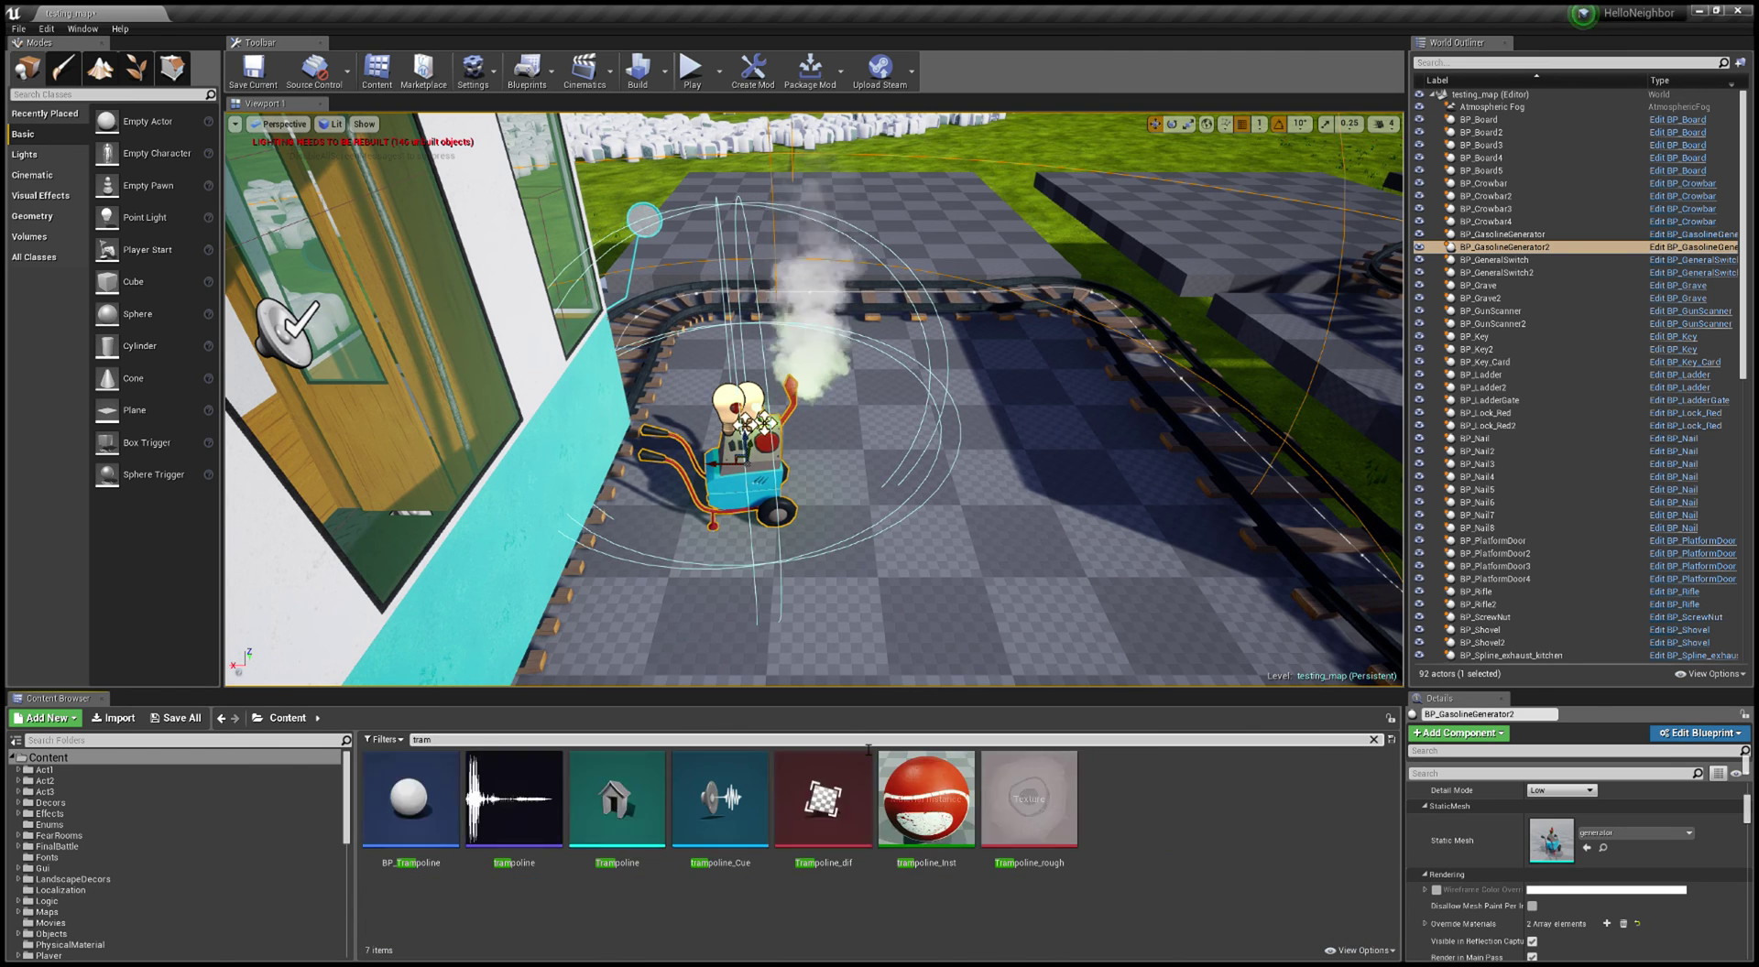
# Step: Search the project content for "train" and look through the train assets for the depot control desk
pyautogui.press('BackSpace')
pyautogui.press('BackSpace')
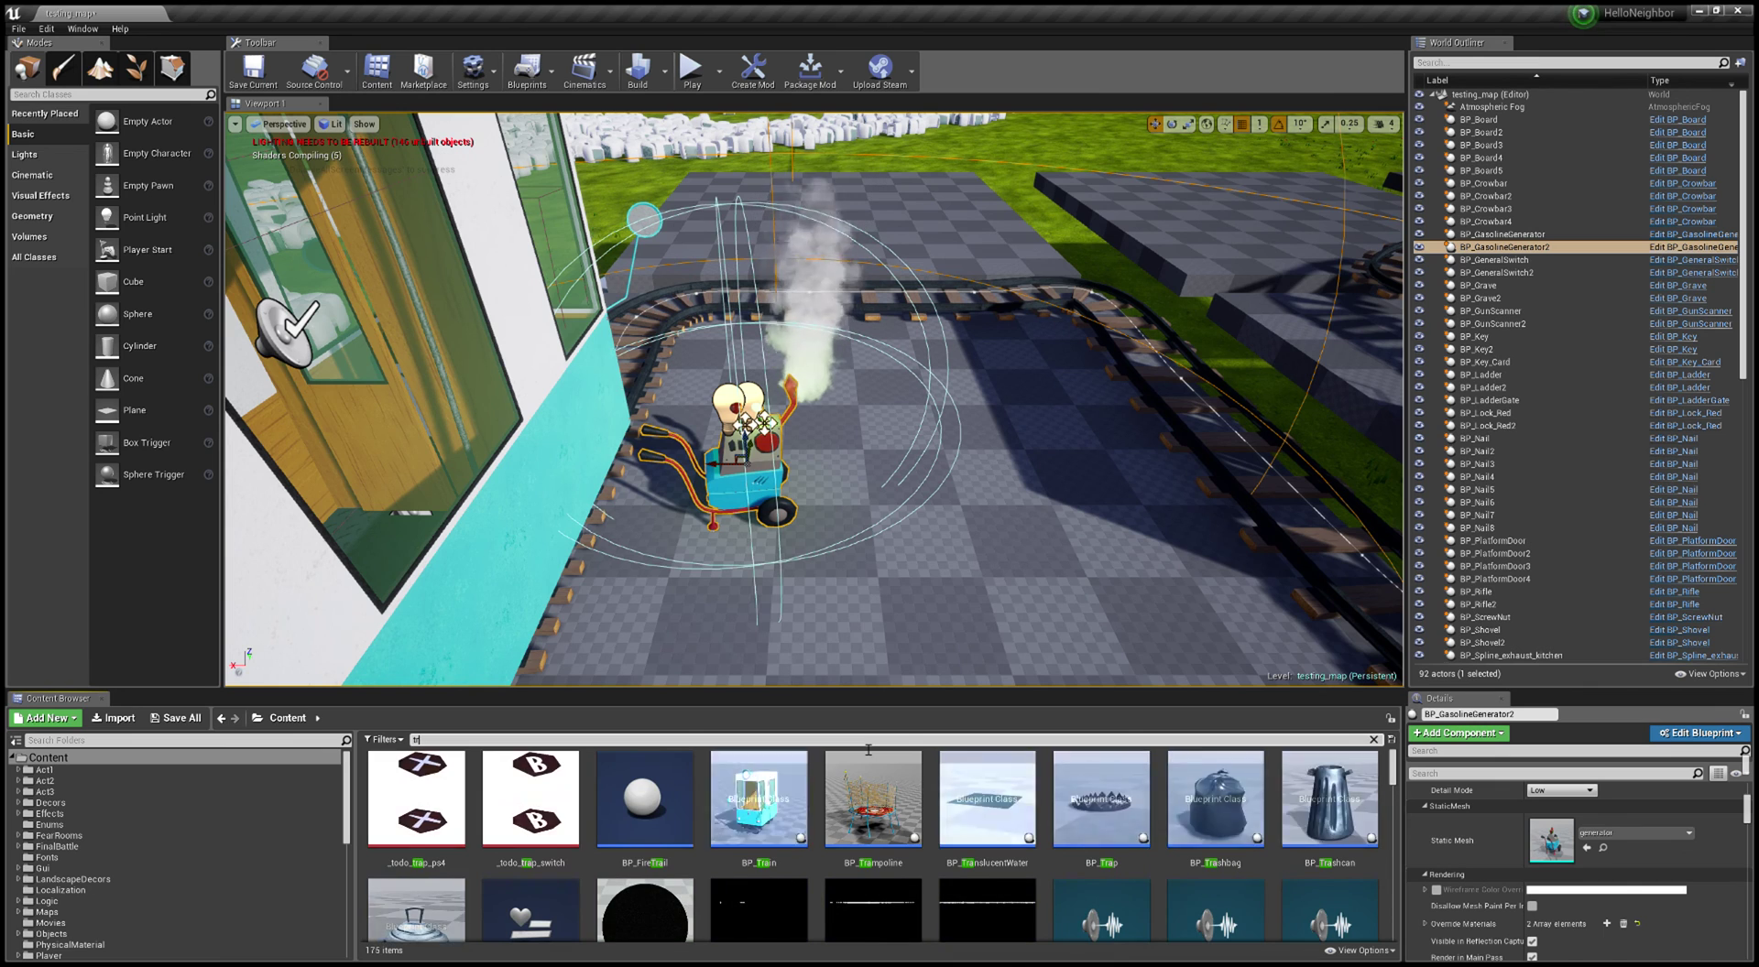
pyautogui.write('ai')
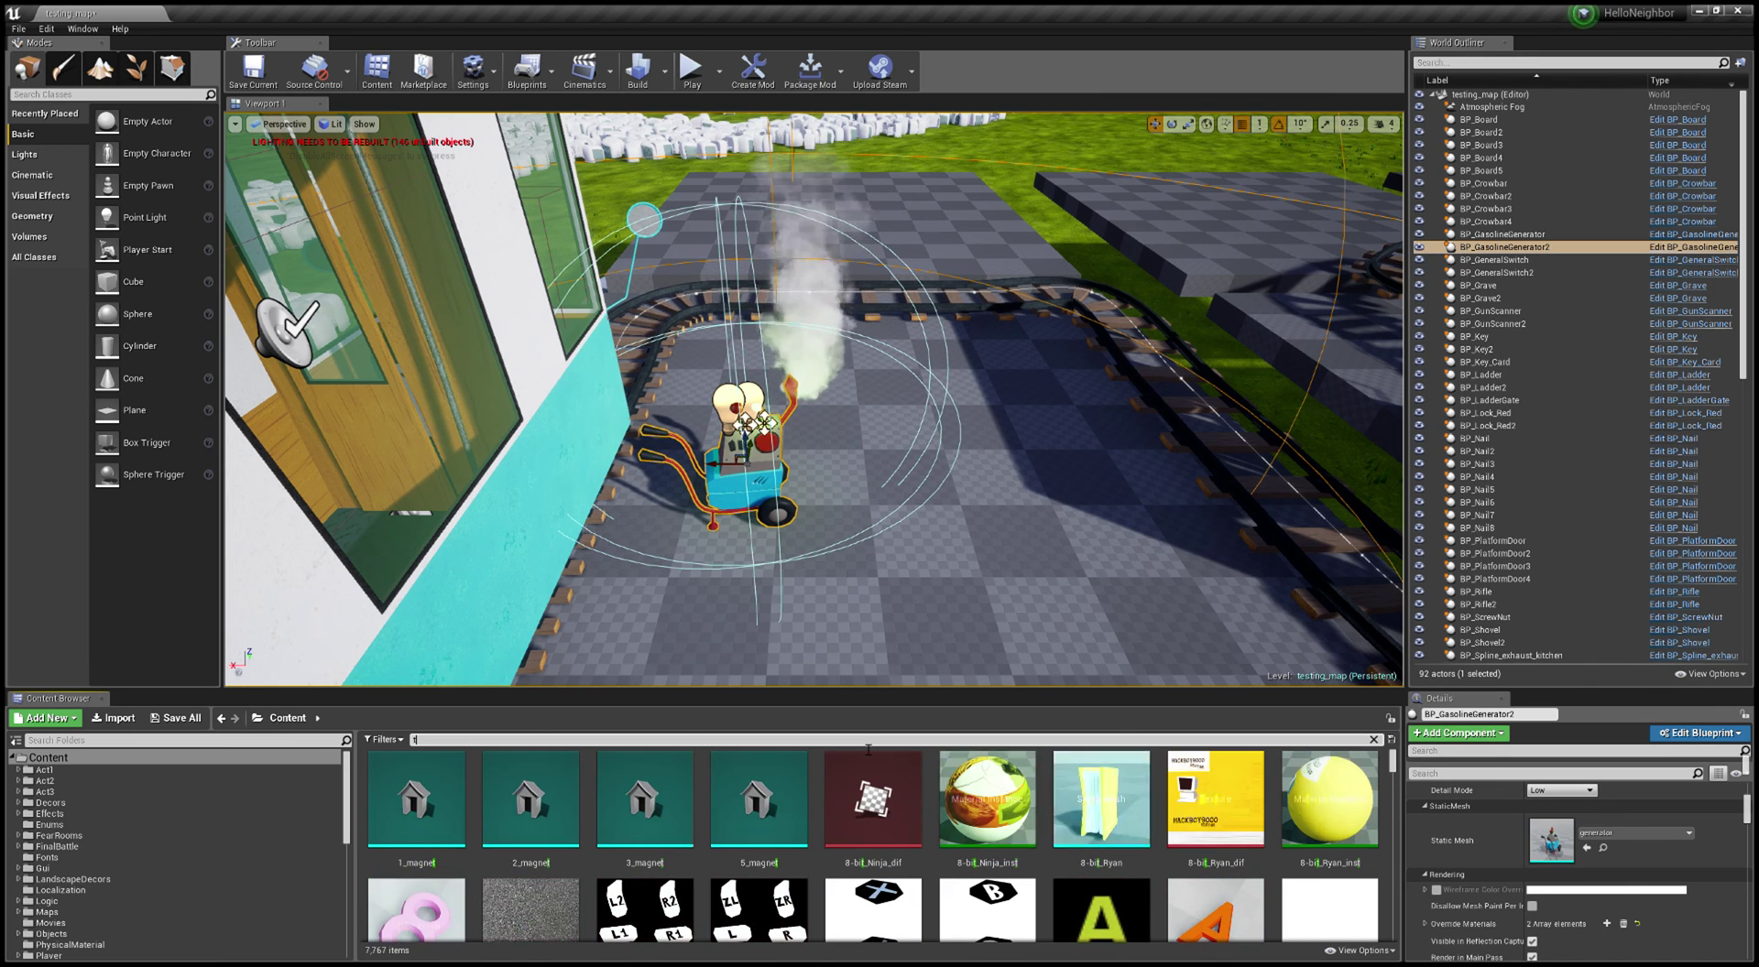
pyautogui.write('n')
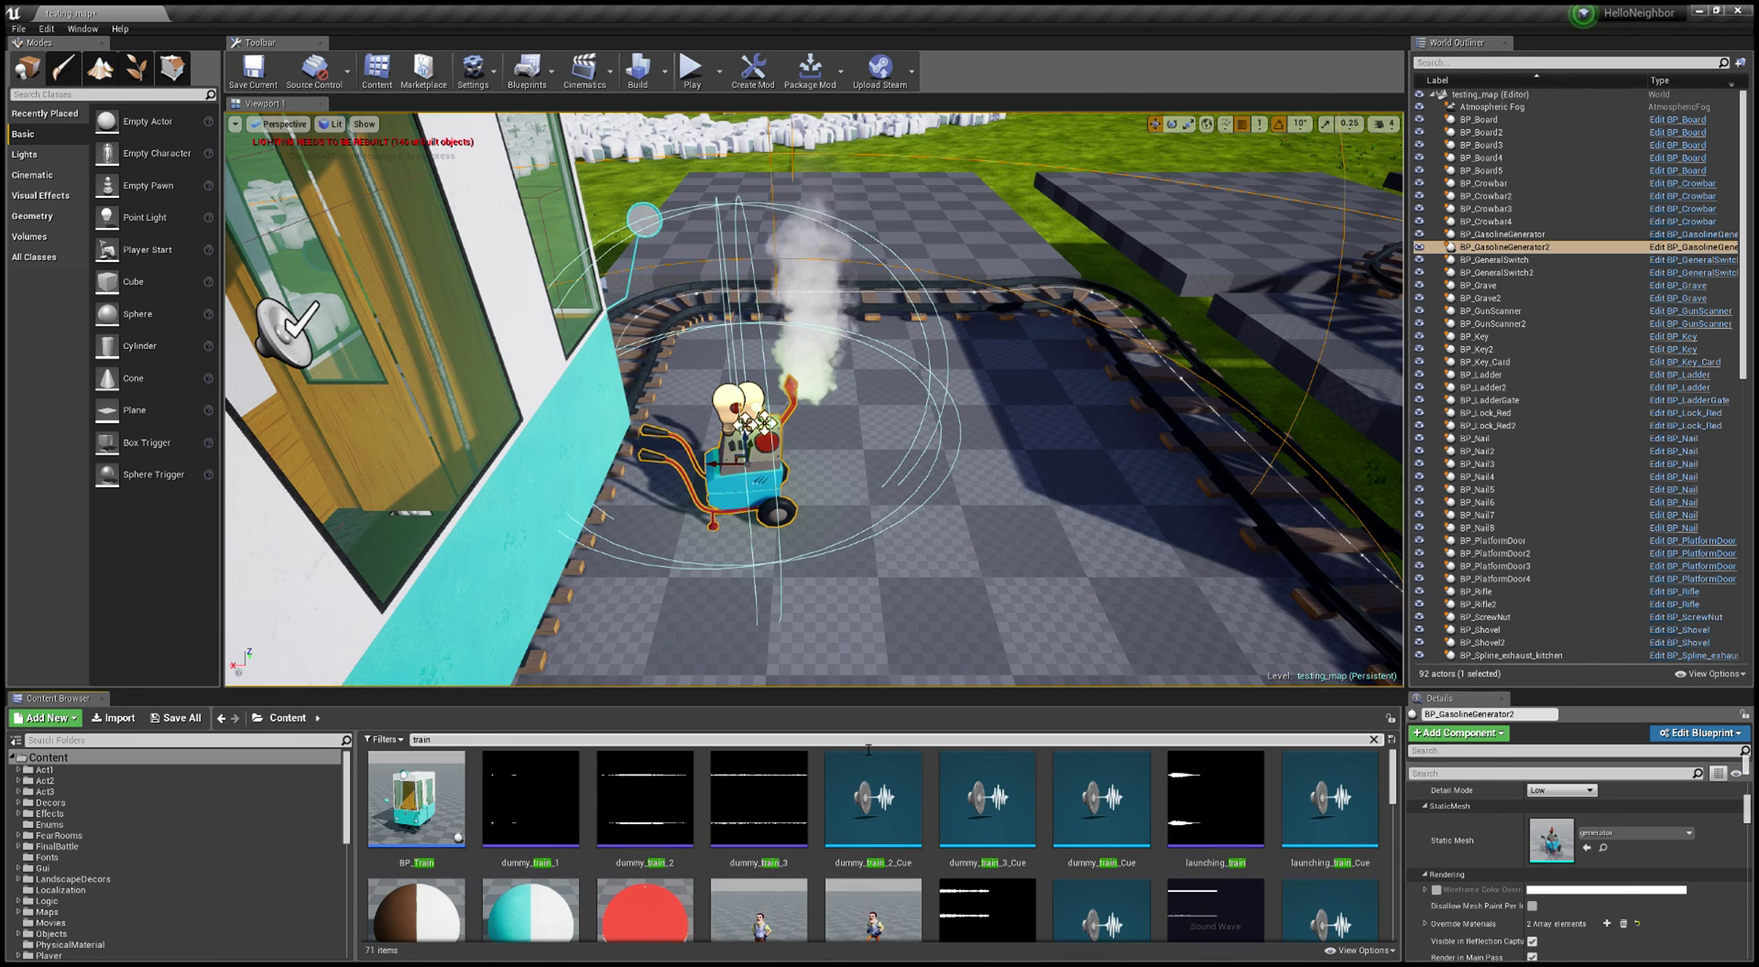
pyautogui.scroll(-1, 926, 834)
pyautogui.scroll(-4, 926, 834)
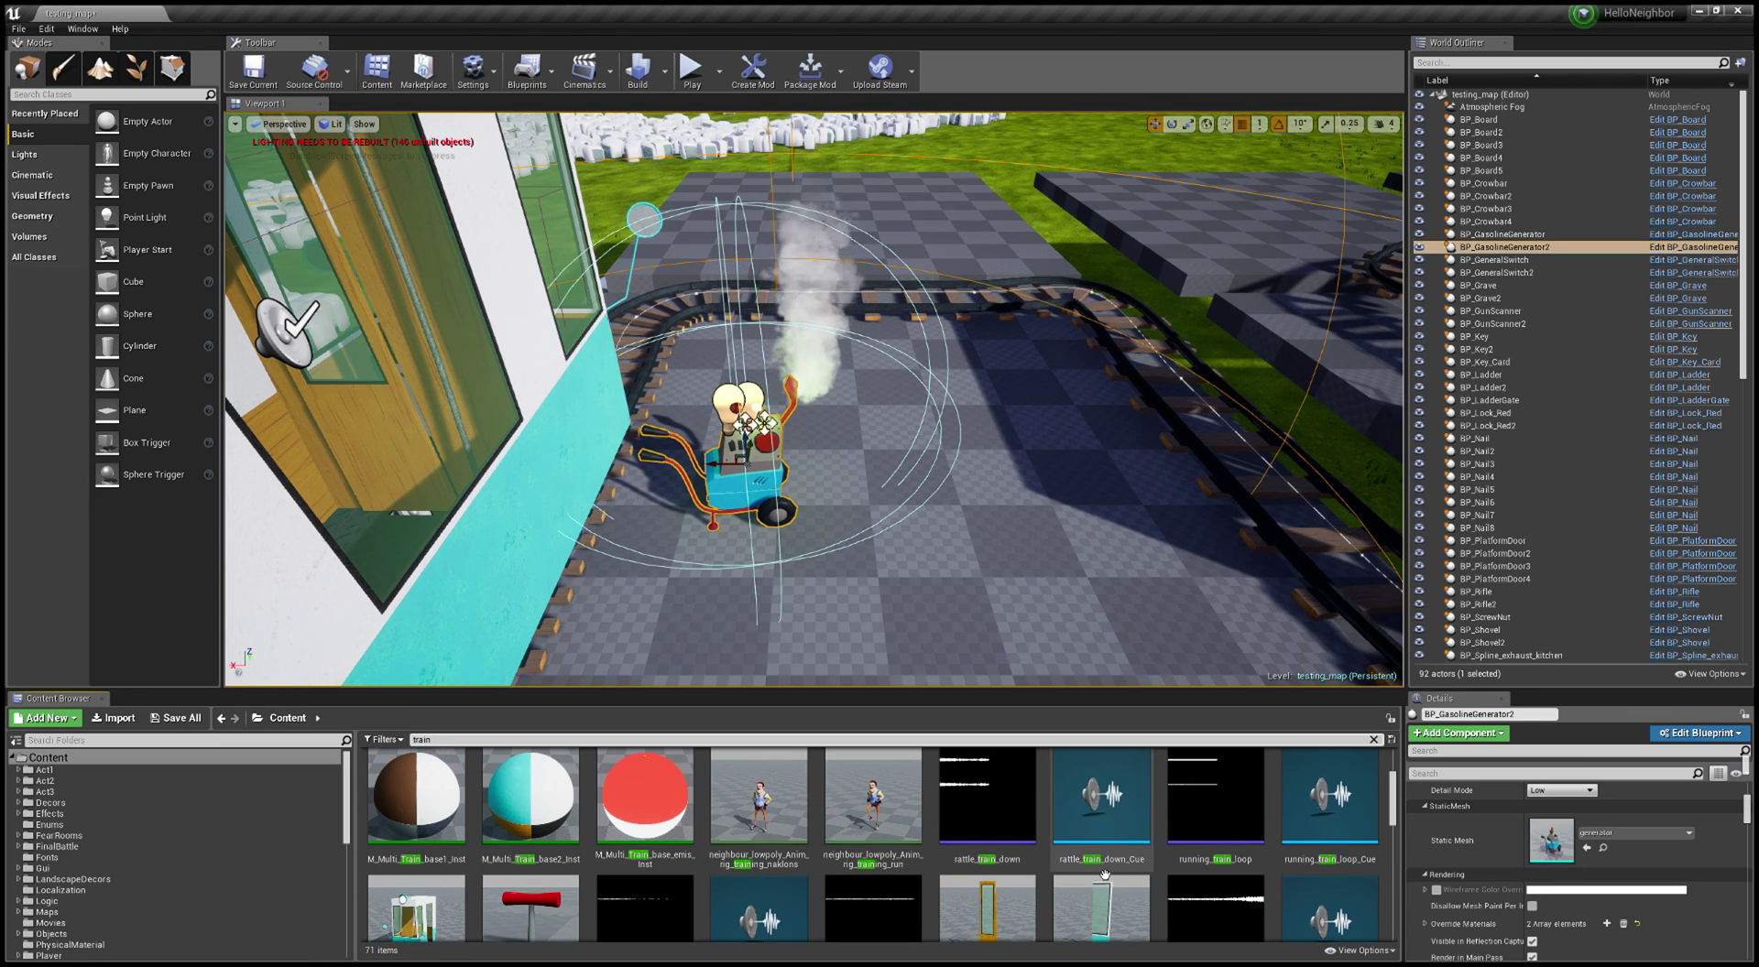
pyautogui.scroll(-10, 1104, 875)
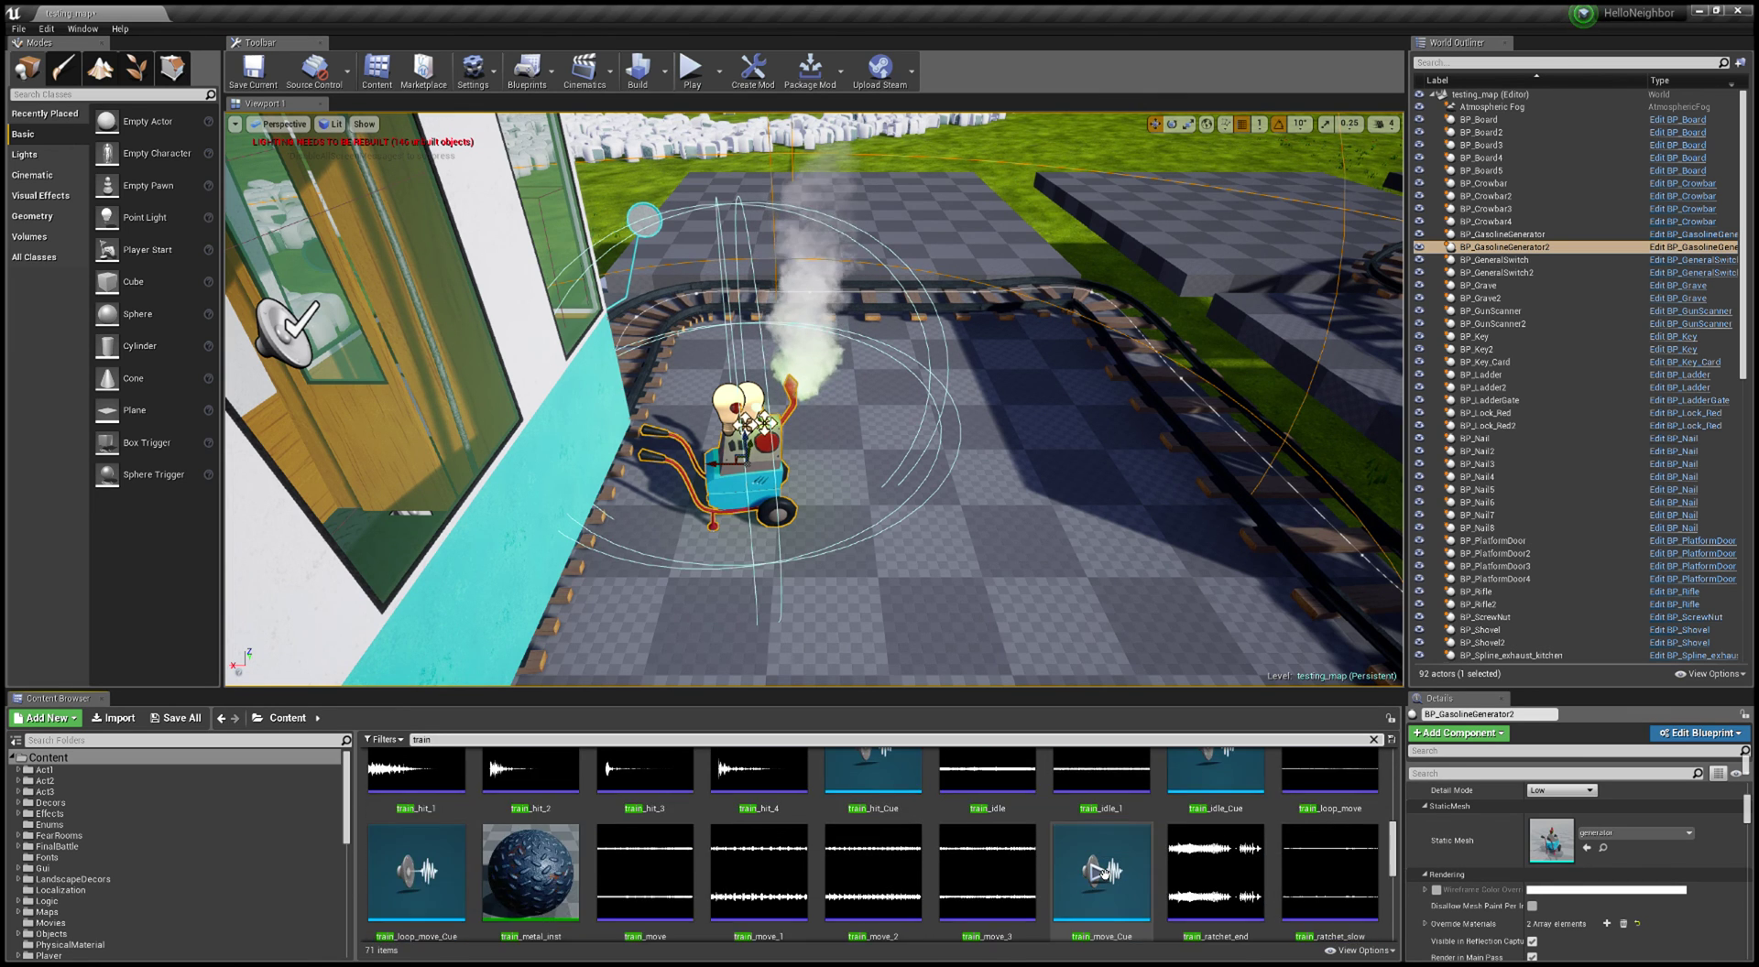
pyautogui.scroll(-8, 1104, 875)
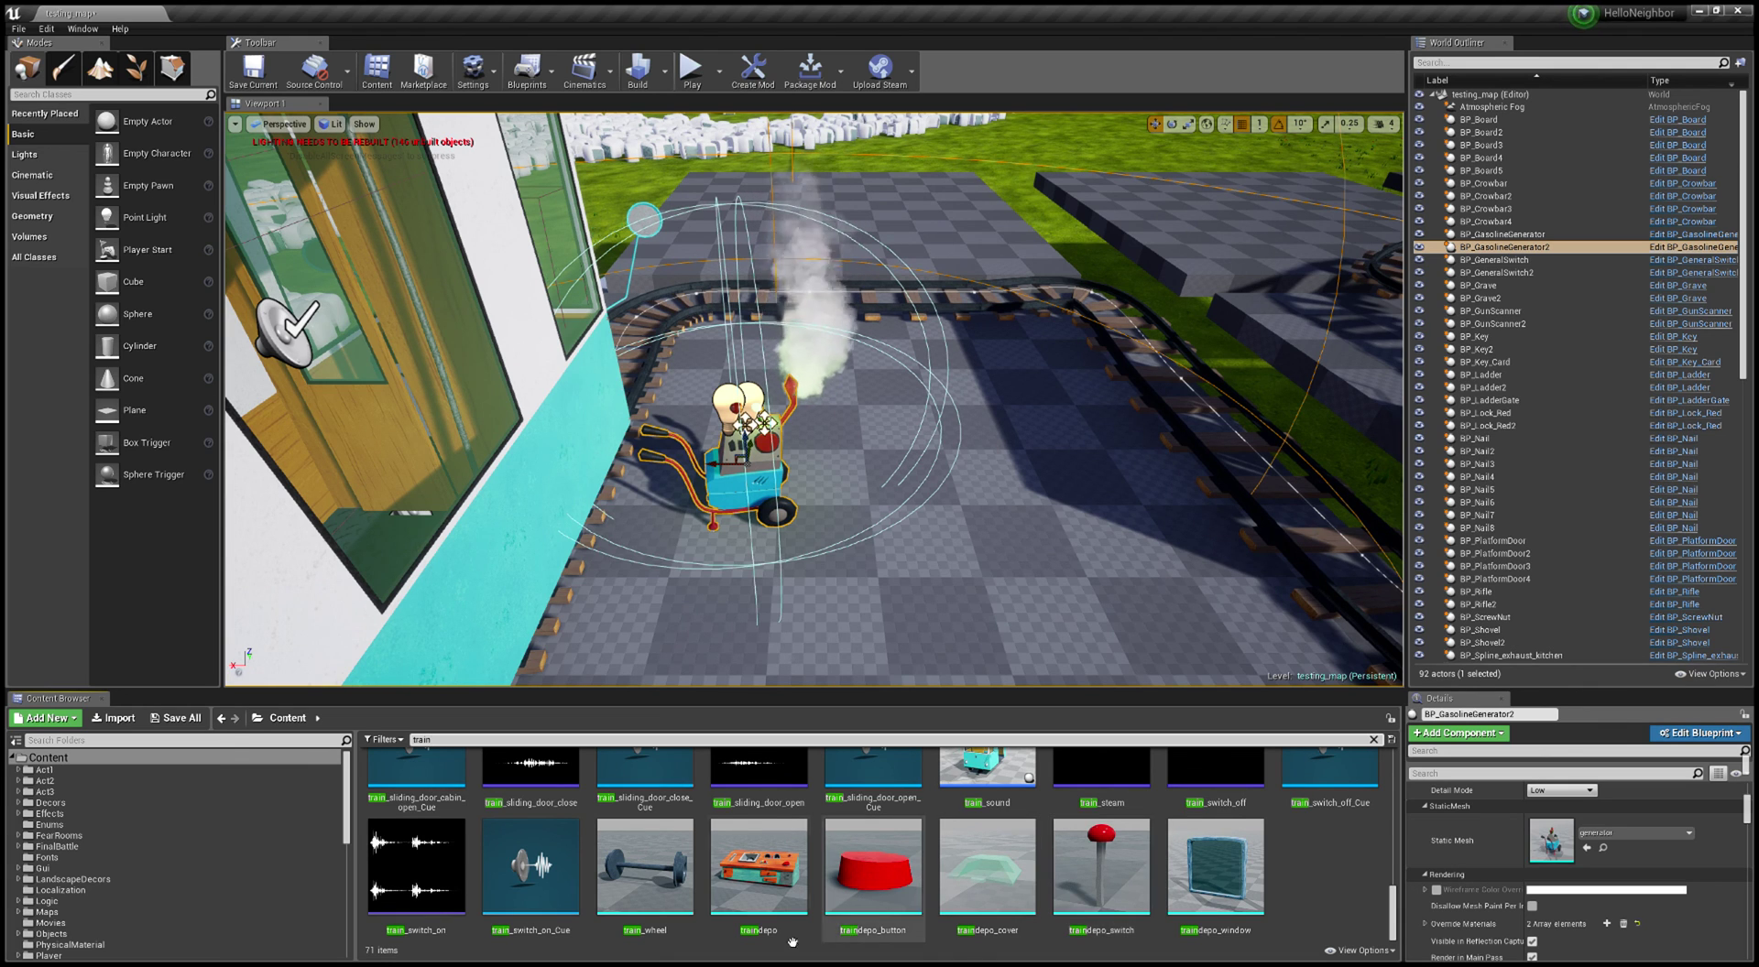
# Step: Search the project content for "depo" and place the traindepo desk on the floor beside the gasoline generator
pyautogui.moveTo(1392, 912); pyautogui.dragTo(1346, 678)
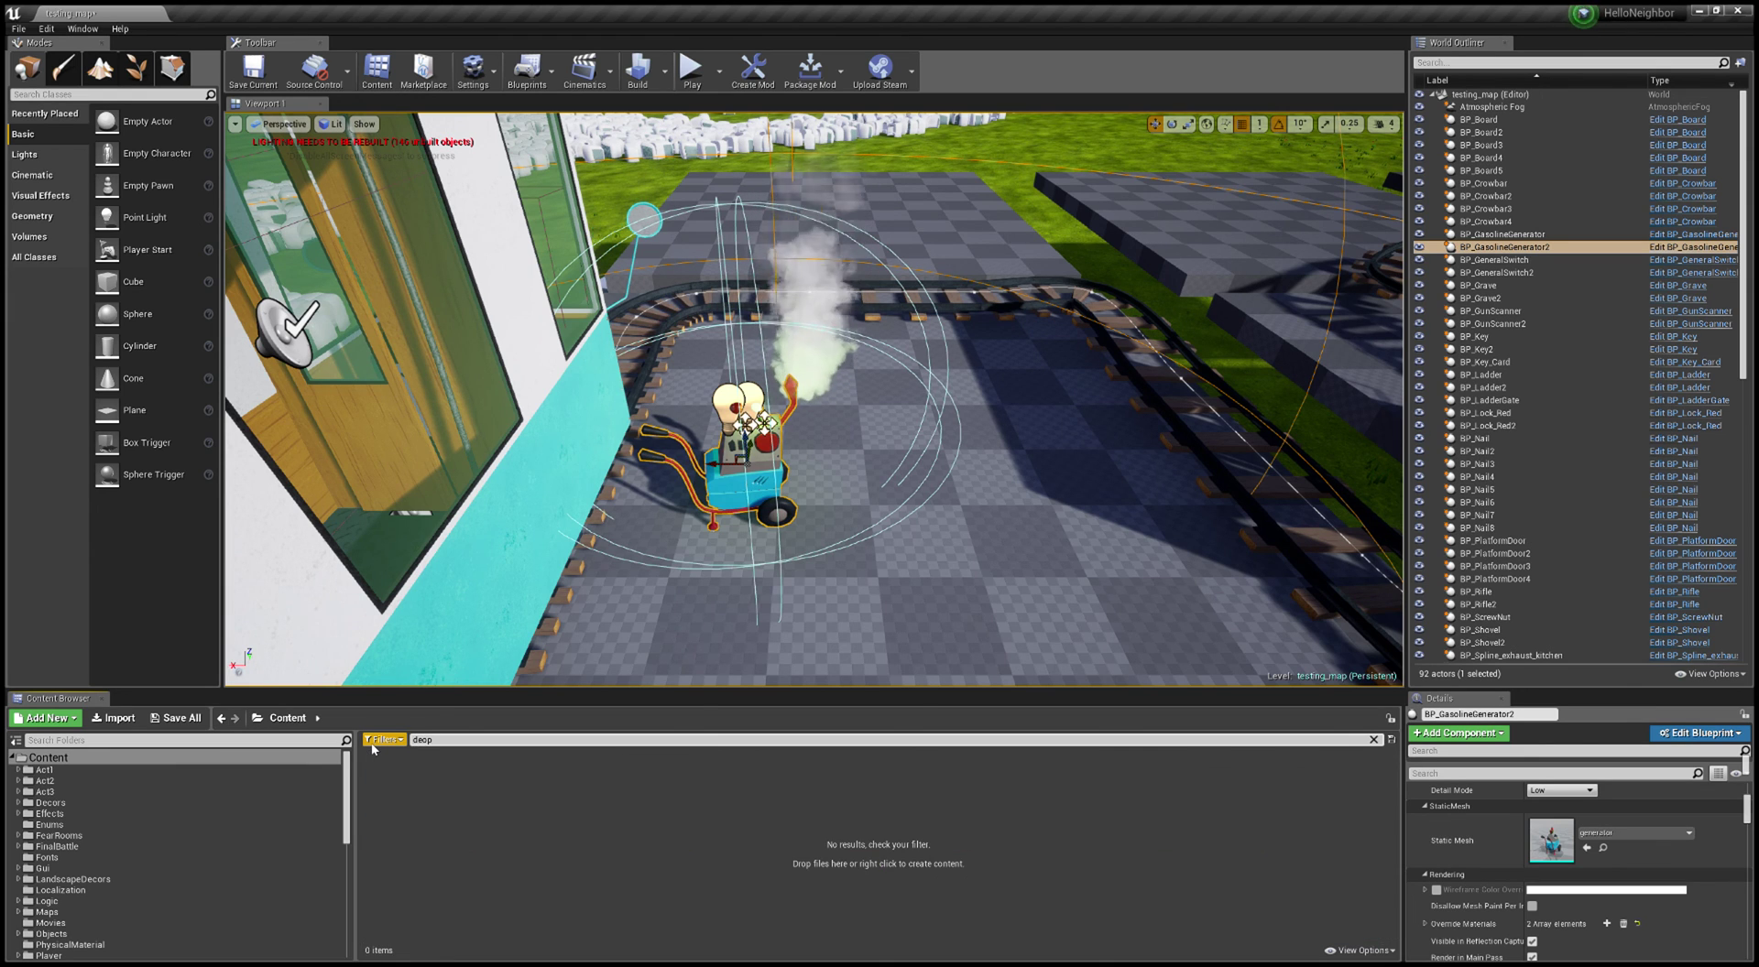
pyautogui.write('po')
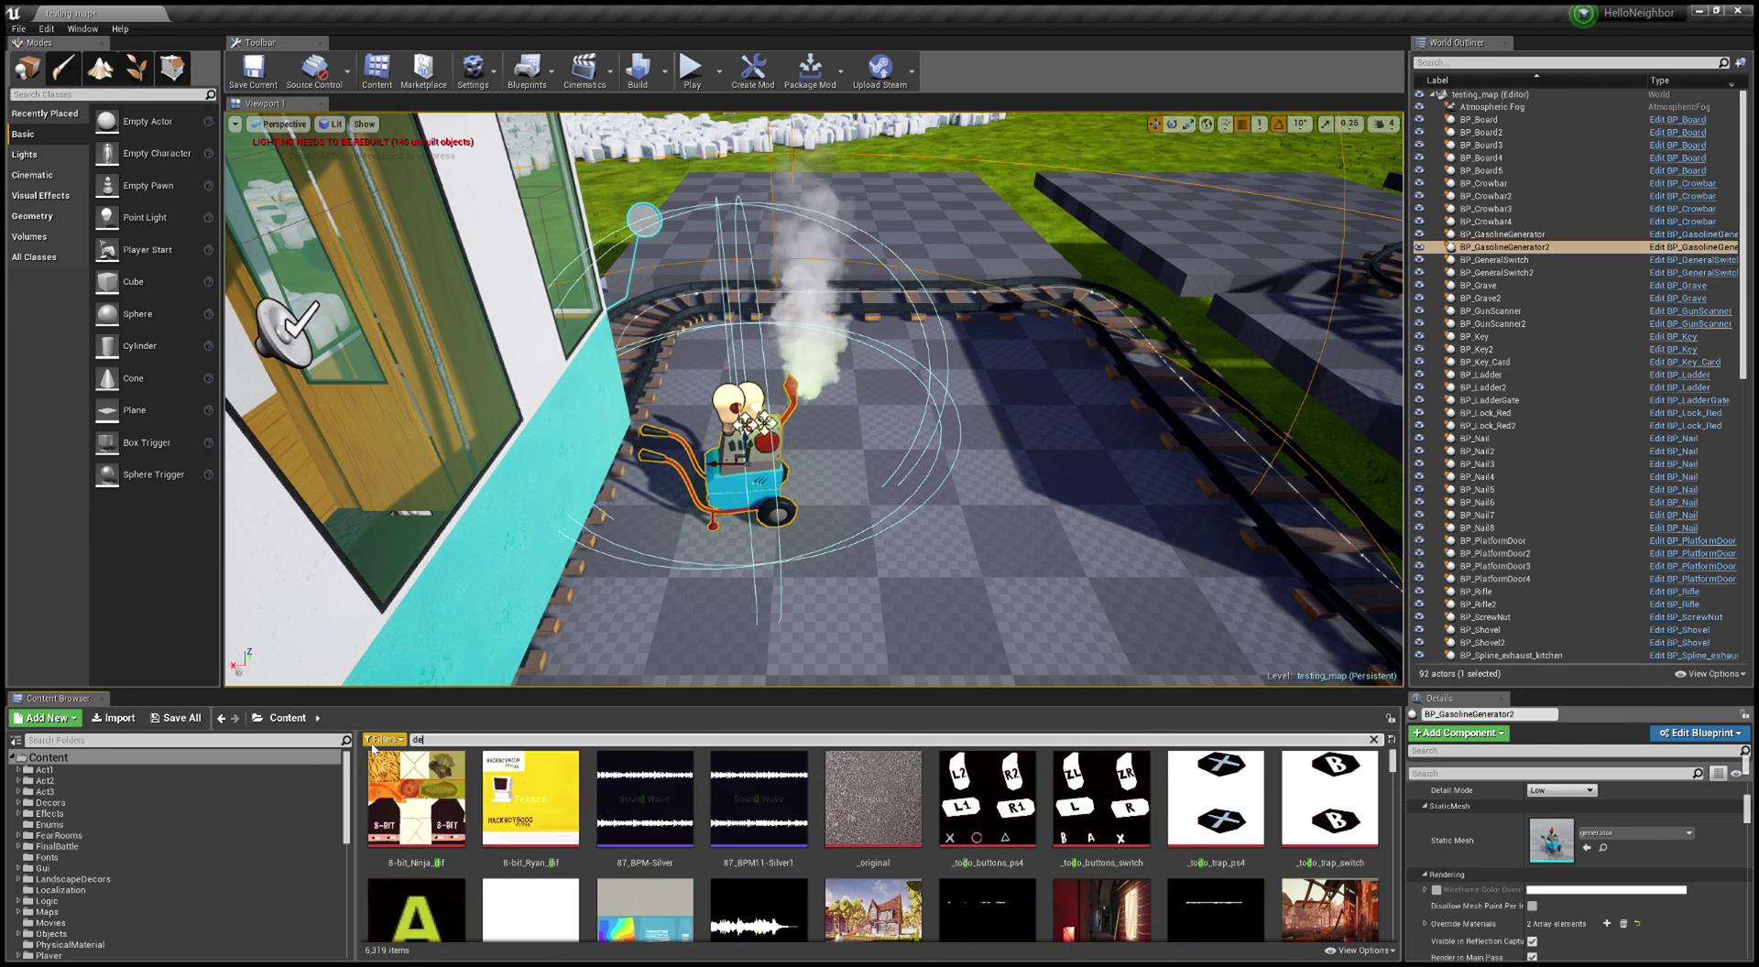
pyautogui.moveTo(806, 512)
pyautogui.mouseDown(button='right')
pyautogui.moveTo(811, 600)
pyautogui.moveTo(809, 526)
pyautogui.mouseUp(button='right')
pyautogui.press('w')
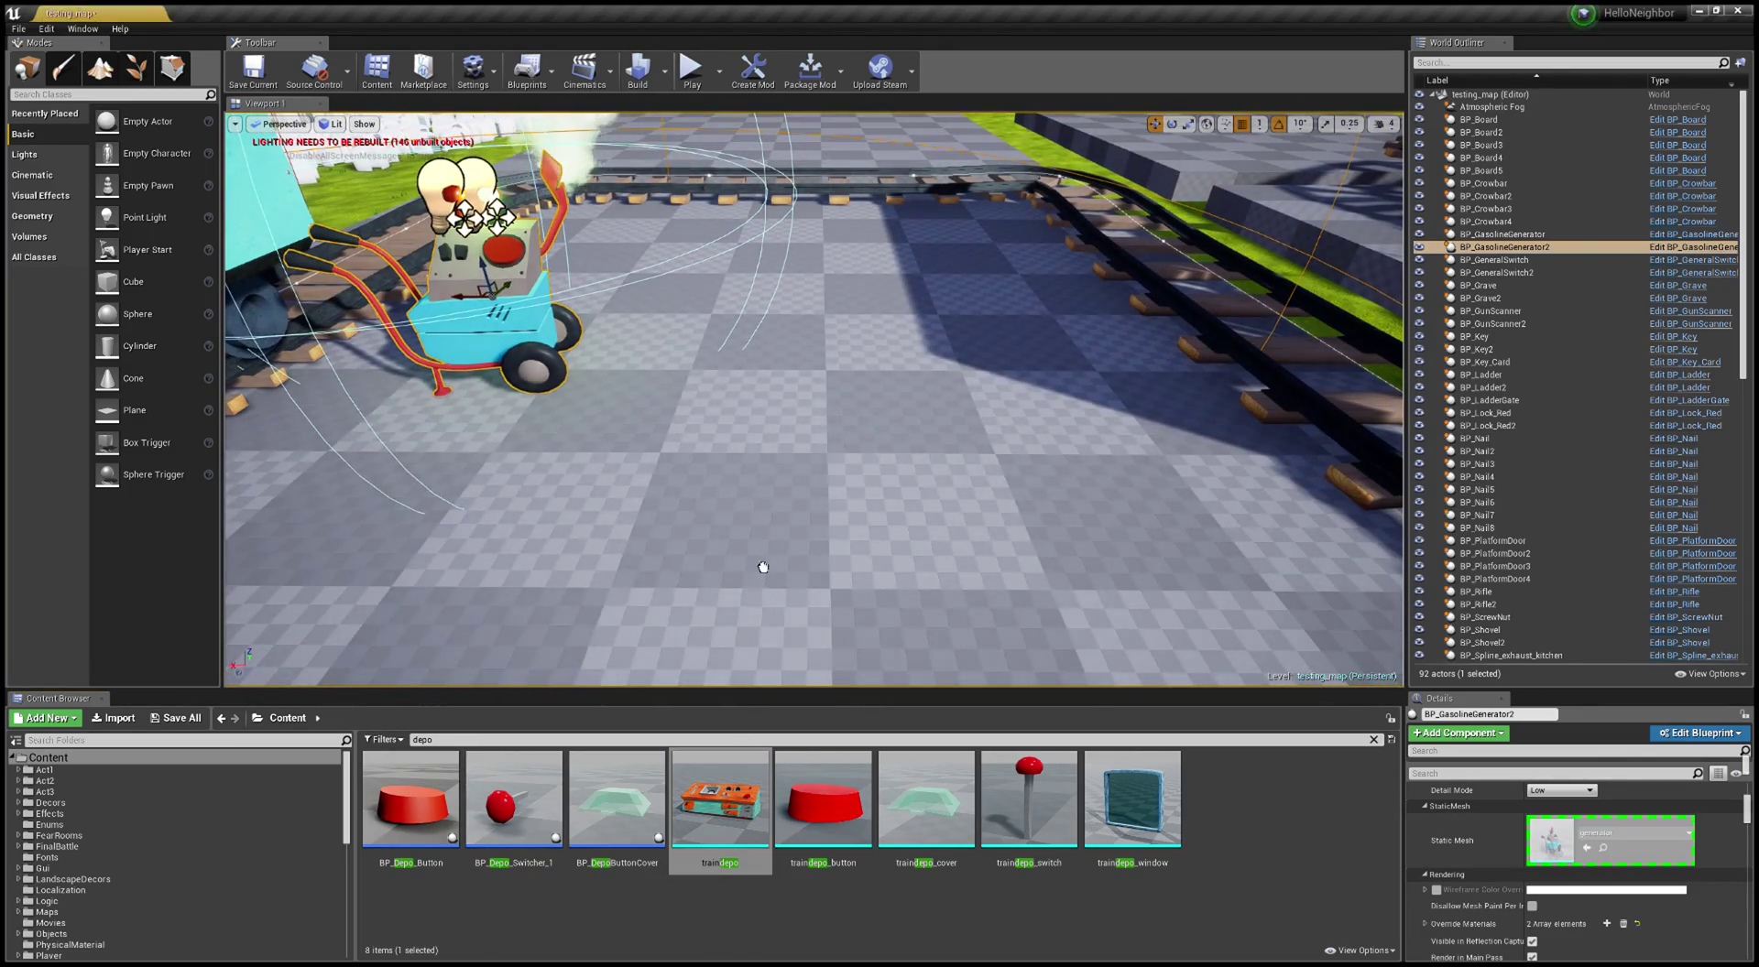
pyautogui.moveTo(747, 810); pyautogui.dragTo(861, 523)
pyautogui.press('a')
pyautogui.moveTo(861, 522); pyautogui.dragTo(887, 480, button='right')
pyautogui.press('w')
pyautogui.press('w')
pyautogui.press('s')
pyautogui.press('w')
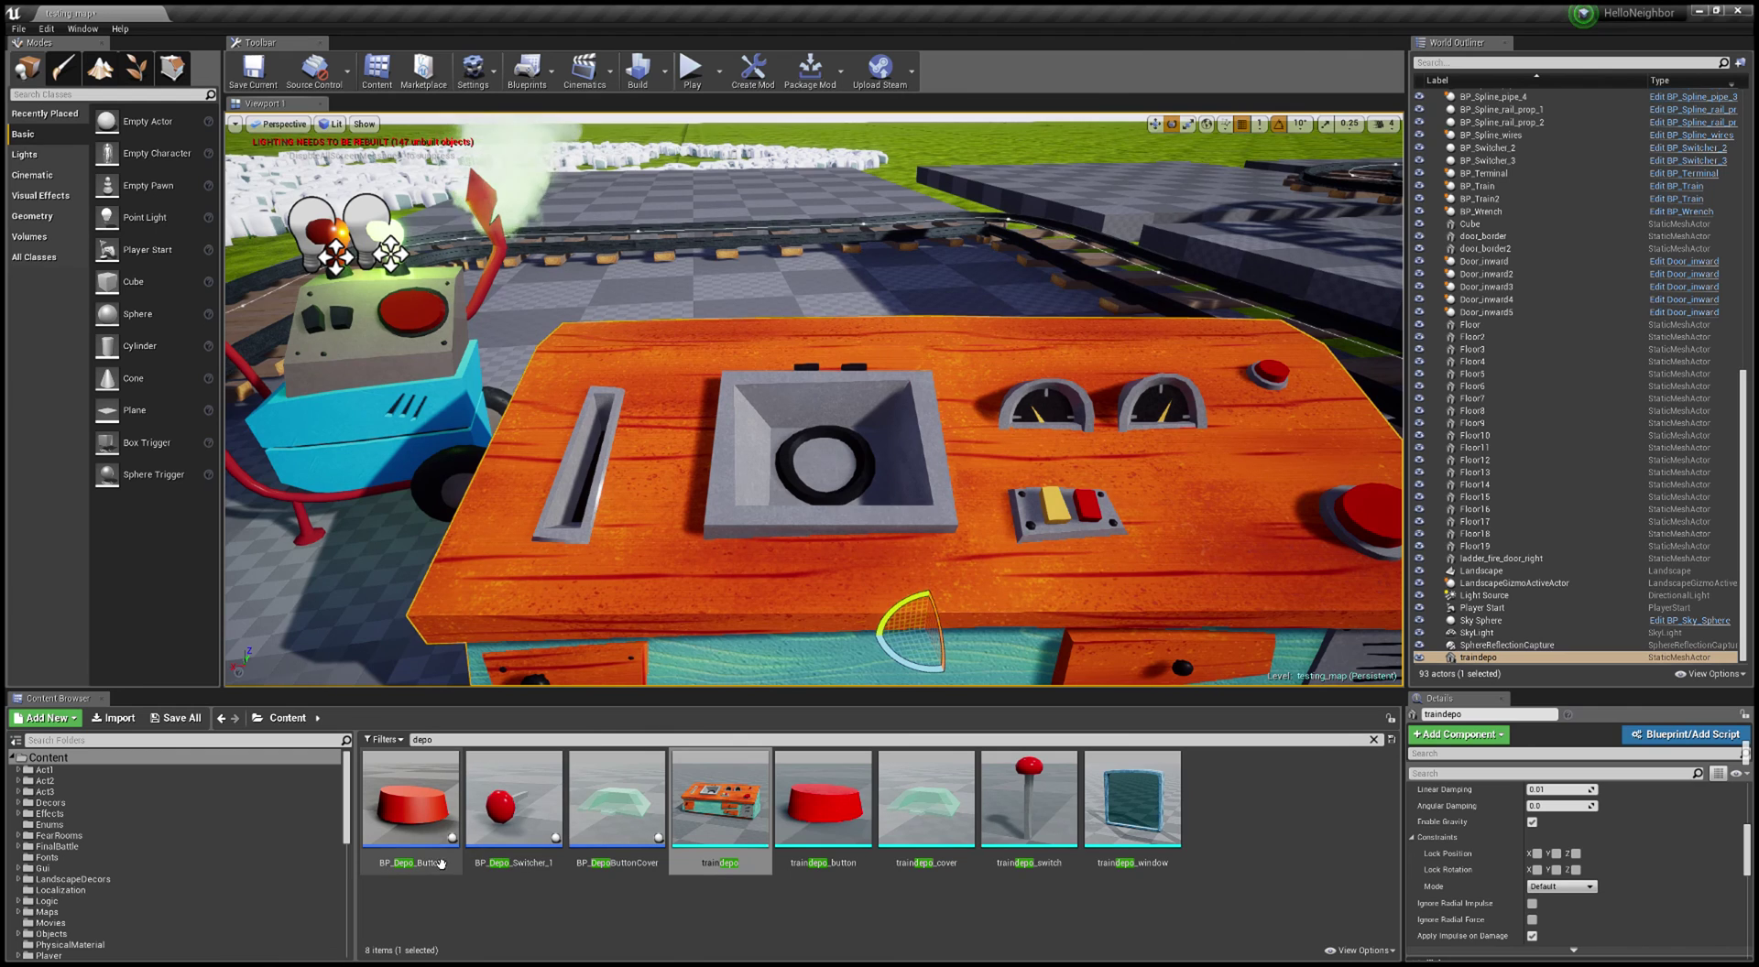
# Step: Place a BP_Depo_Button in the desk's square recess and align it with the black ring
pyautogui.click(426, 824)
pyautogui.moveTo(539, 736); pyautogui.dragTo(832, 466)
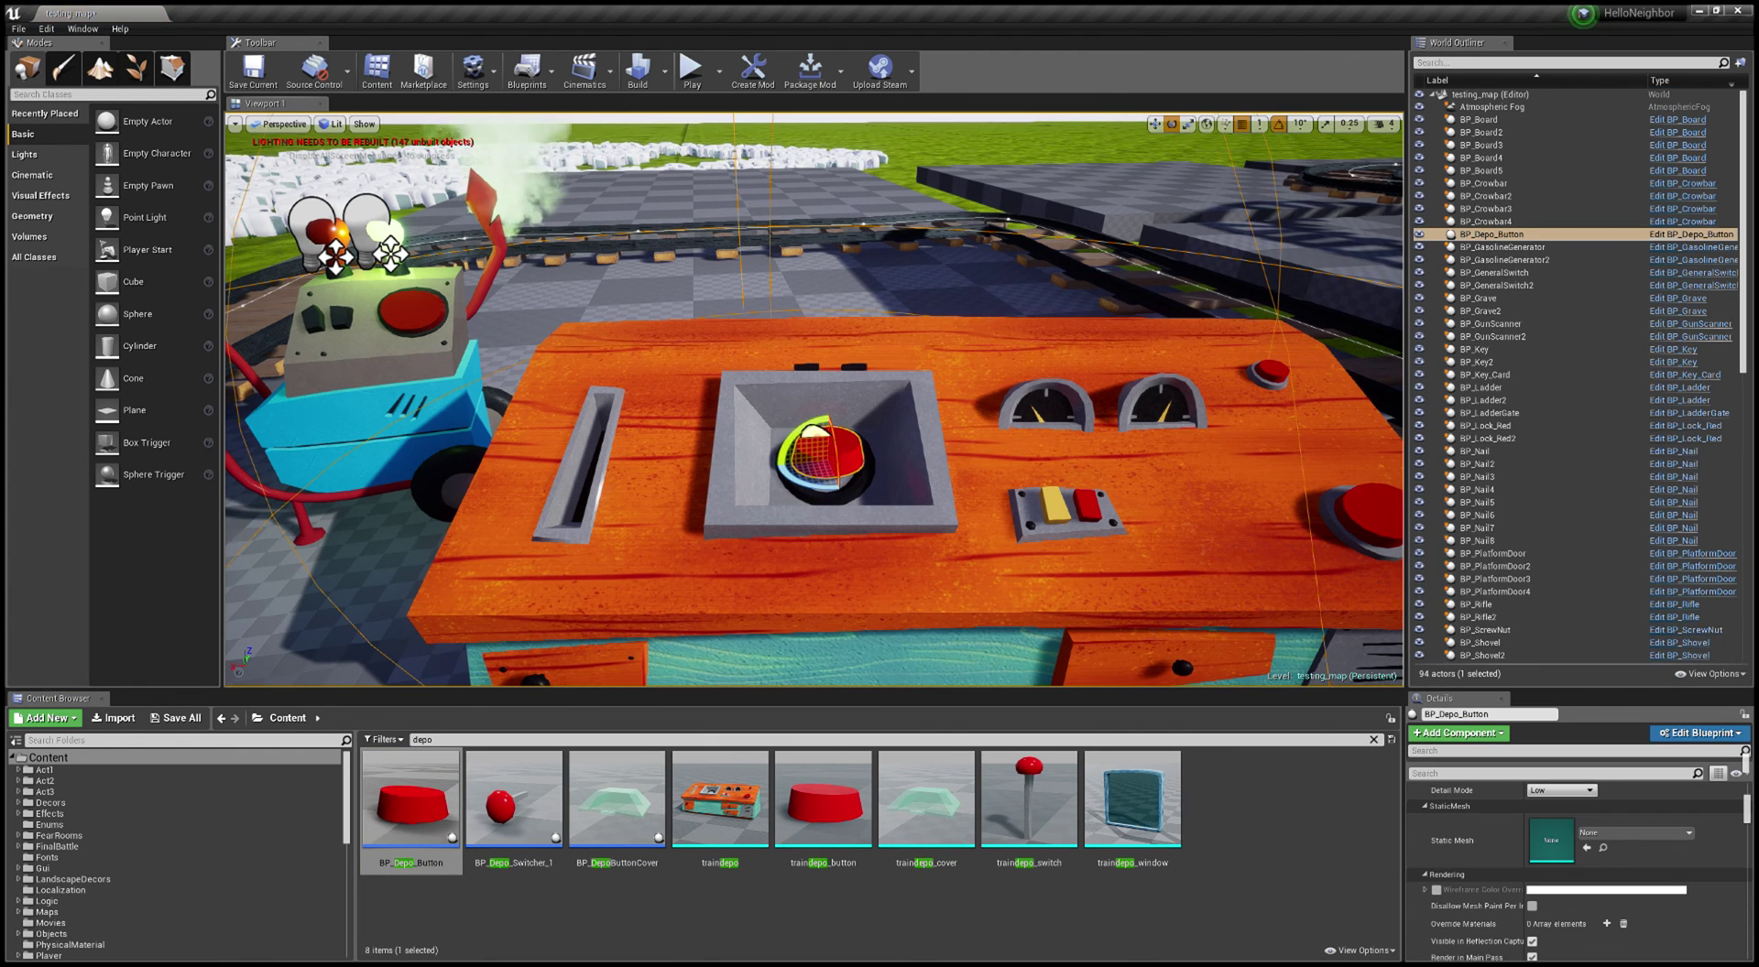
pyautogui.moveTo(832, 466); pyautogui.dragTo(994, 513, button='right')
pyautogui.press('a')
pyautogui.press('w')
pyautogui.moveTo(753, 486); pyautogui.dragTo(768, 394, button='right')
pyautogui.moveTo(706, 553); pyautogui.dragTo(672, 568)
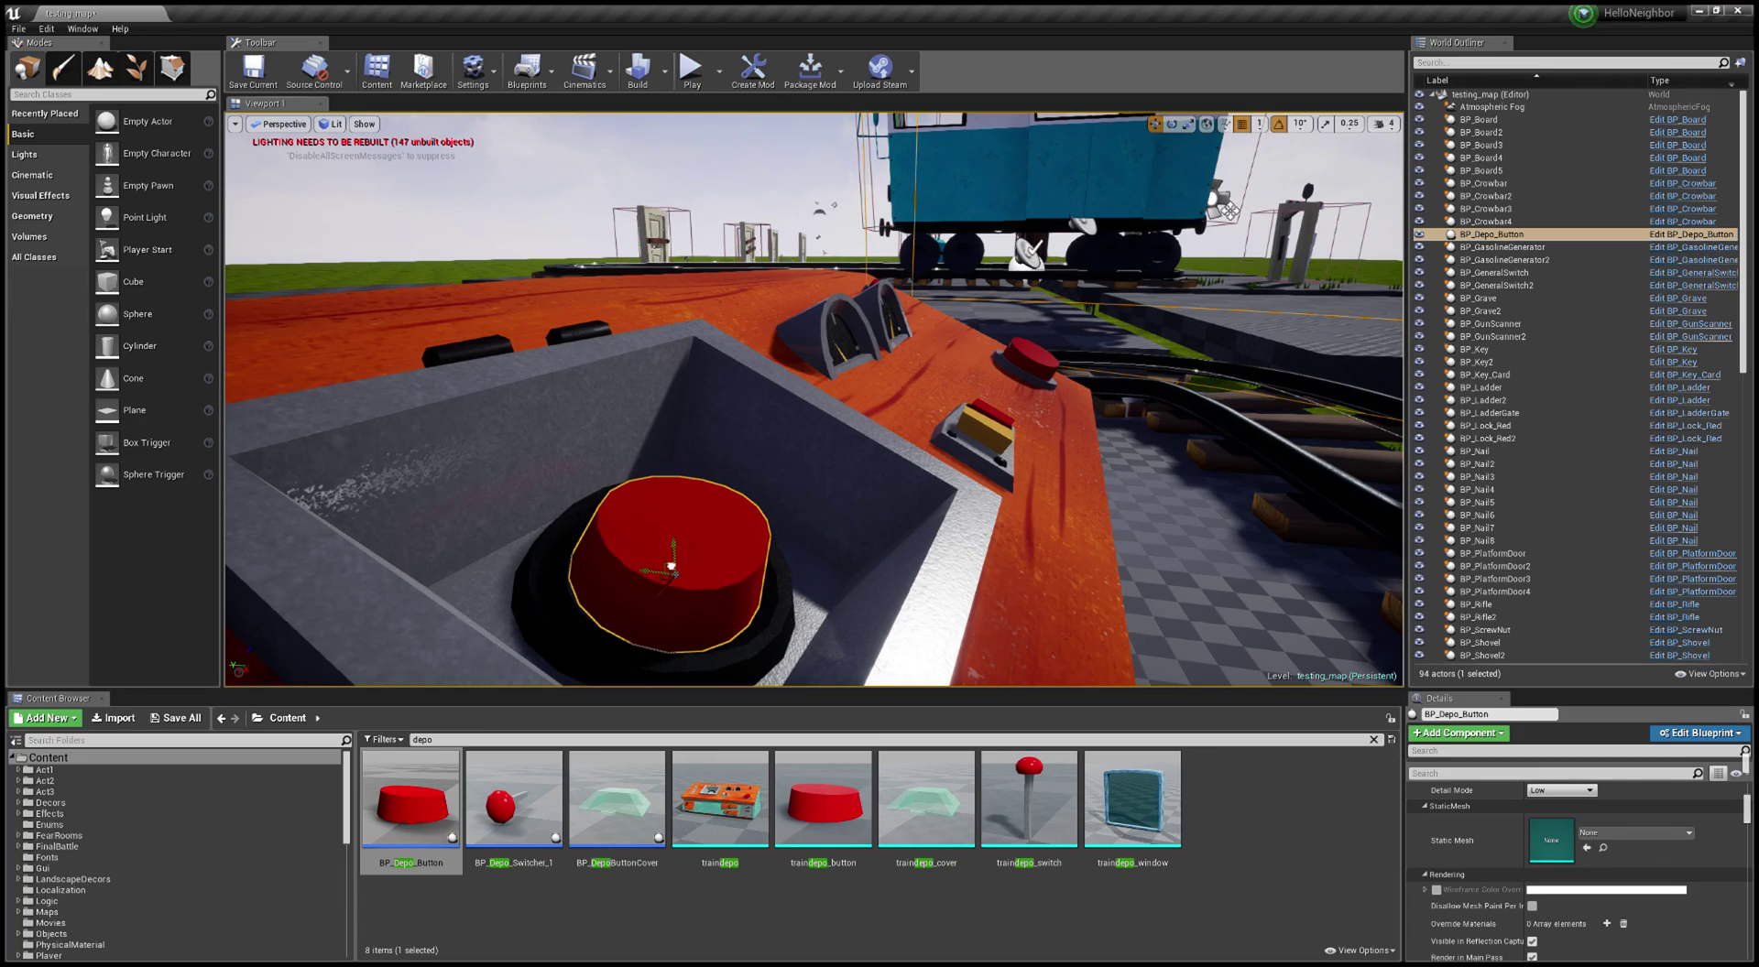
# Step: Place a BP_Depo_Switcher_1 lever at the narrow slot on the desk and fit it into the slot
pyautogui.press('s')
pyautogui.moveTo(671, 568); pyautogui.dragTo(541, 610, button='right')
pyautogui.press('w')
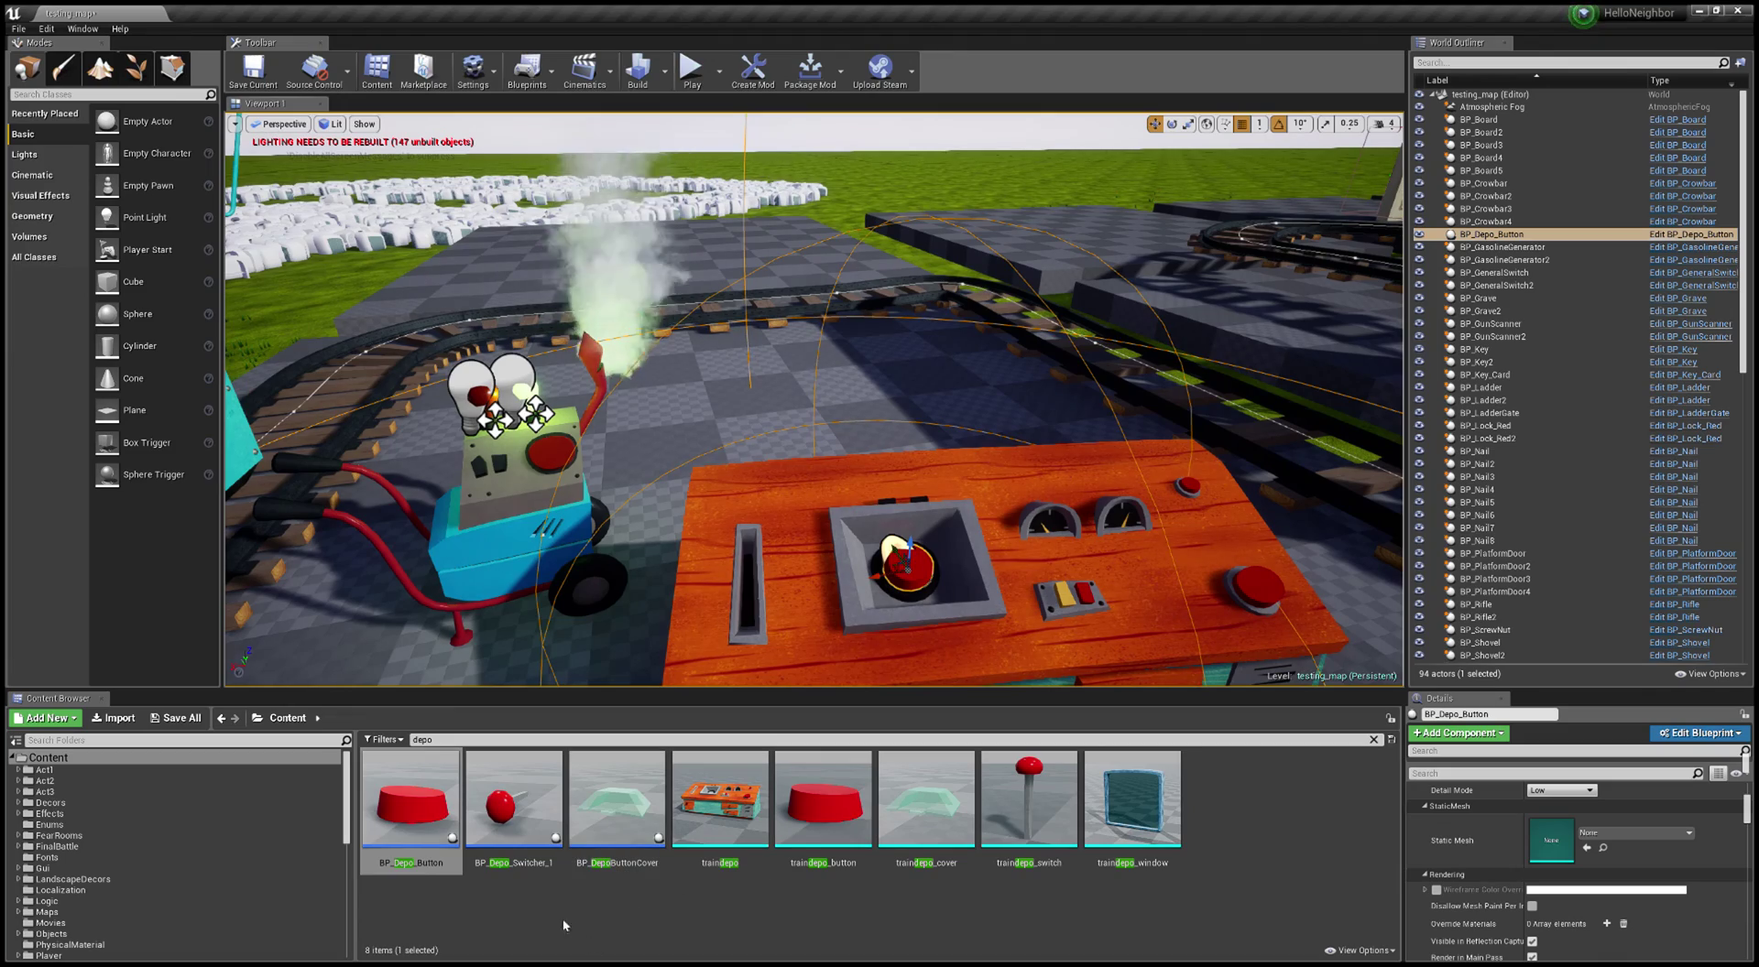
pyautogui.moveTo(513, 802); pyautogui.dragTo(784, 569)
pyautogui.press('s')
pyautogui.moveTo(784, 570); pyautogui.dragTo(936, 598, button='right')
pyautogui.press('a')
pyautogui.press('w')
pyautogui.press('e')
pyautogui.moveTo(779, 465); pyautogui.dragTo(756, 587)
pyautogui.press('w')
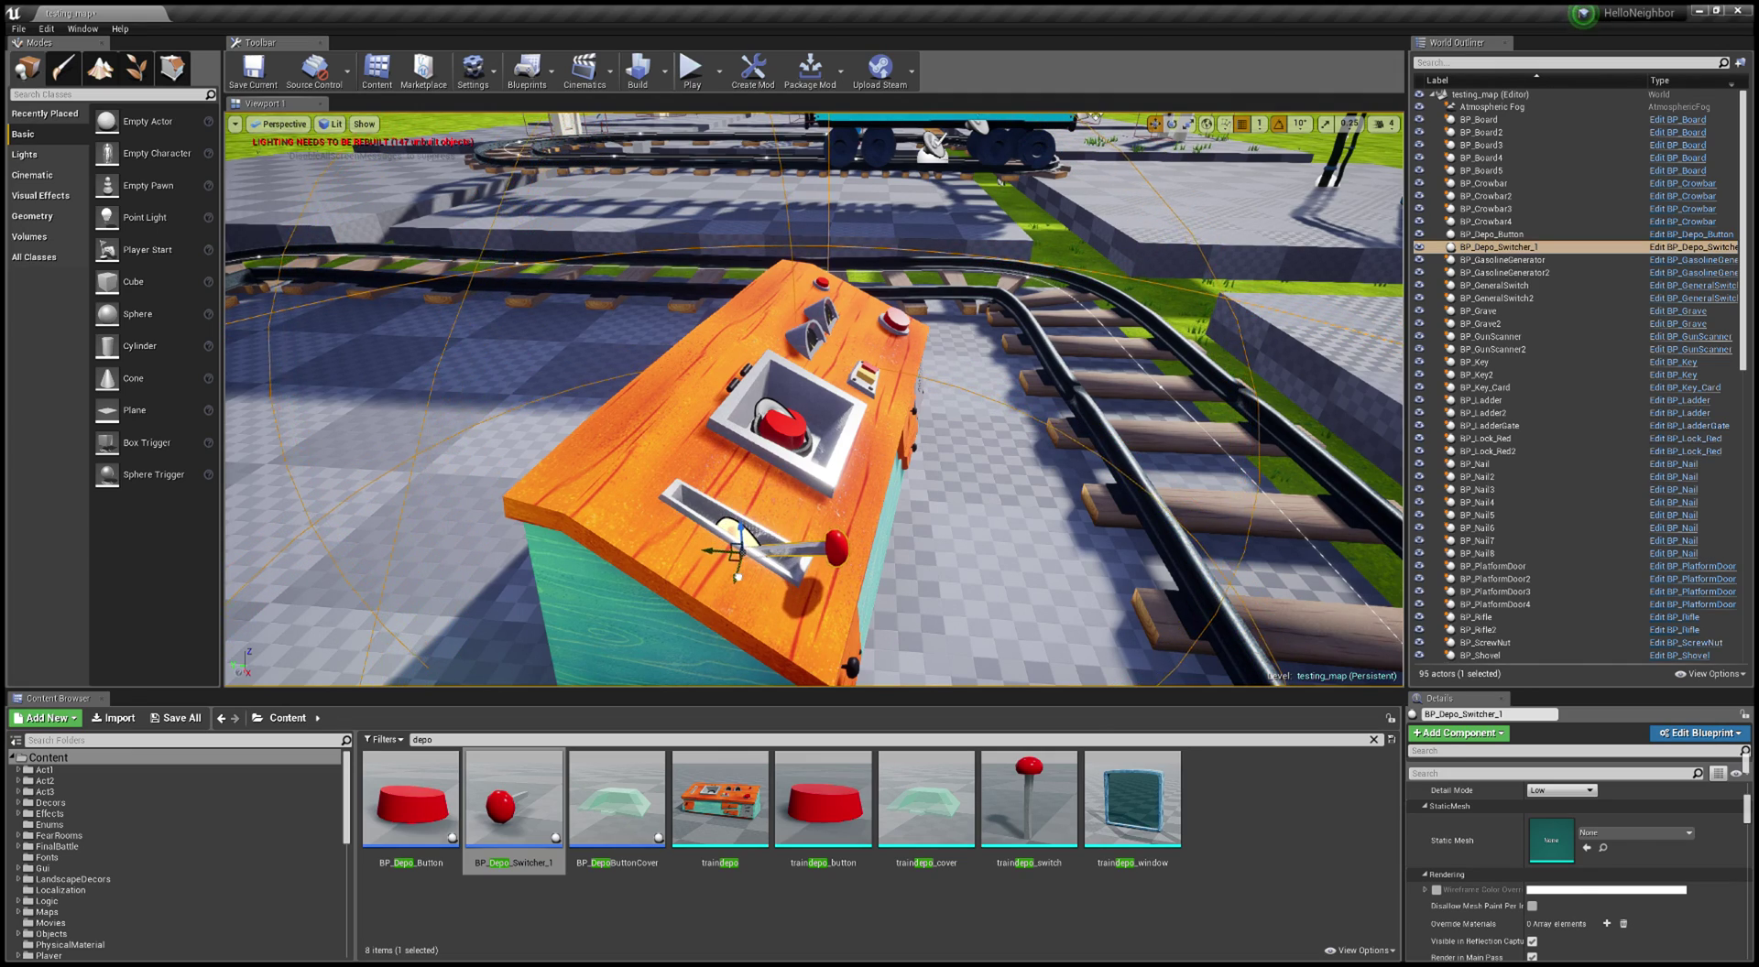
# Step: Fine-tune the lever's rotation and position so it sits inside the desk's narrow slot
pyautogui.moveTo(756, 587); pyautogui.dragTo(526, 591, button='right')
pyautogui.press('w')
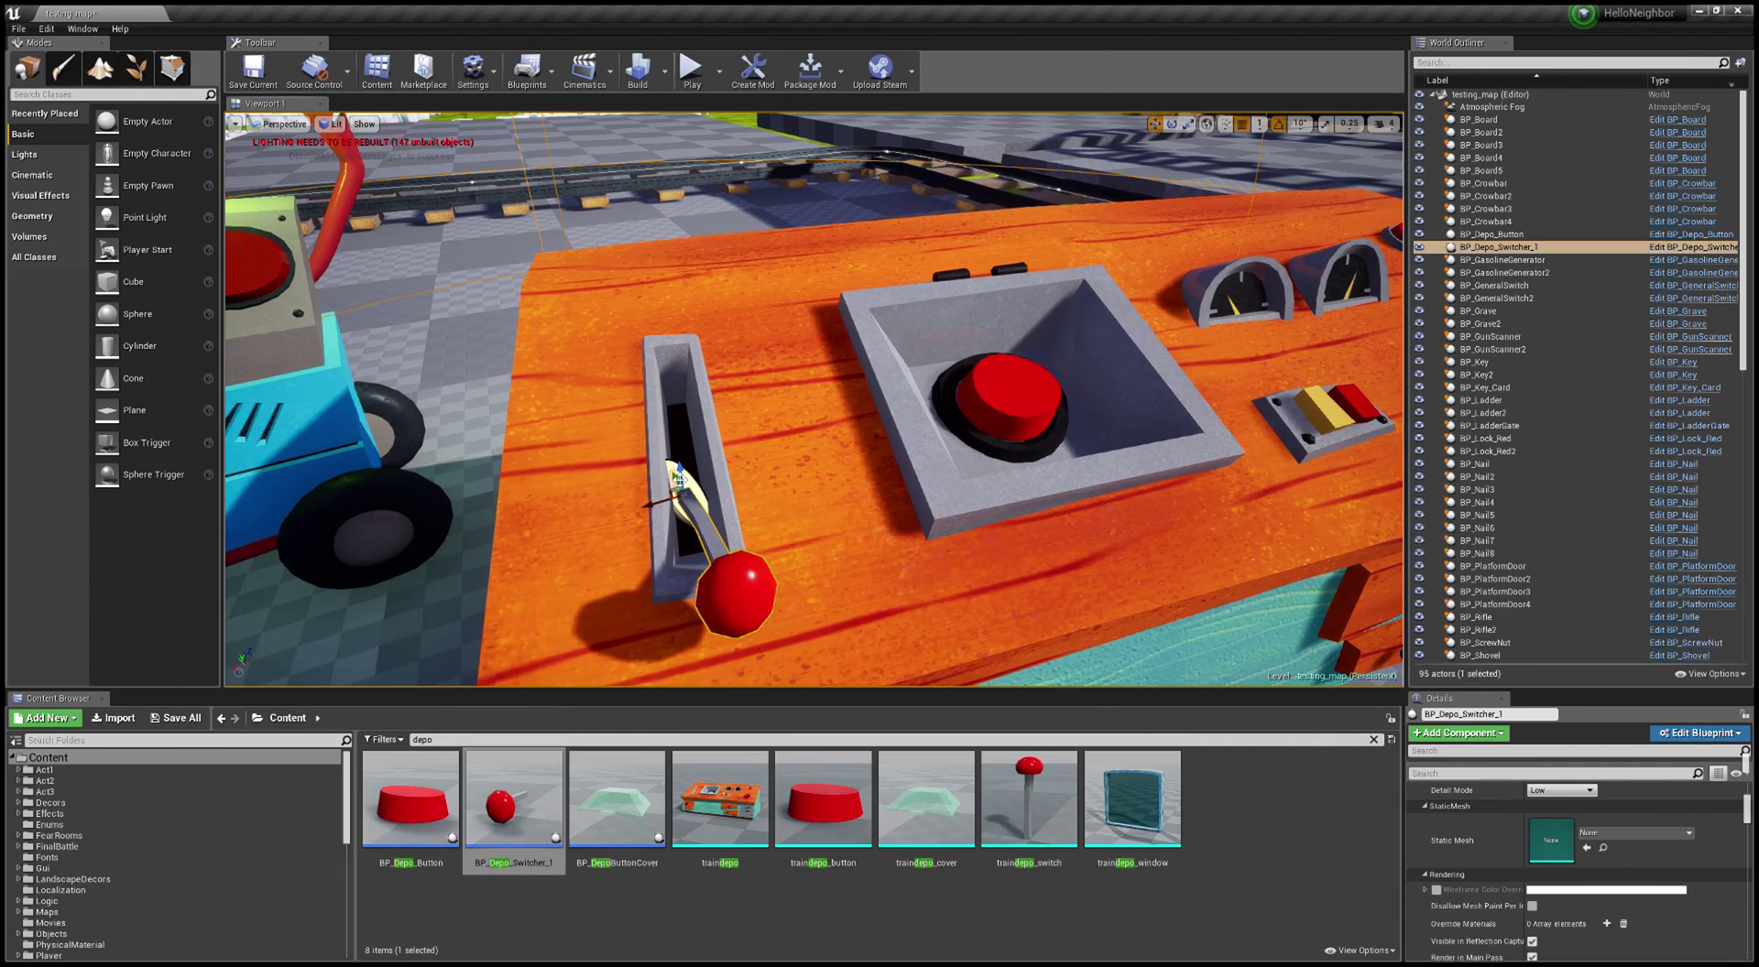
pyautogui.press('e')
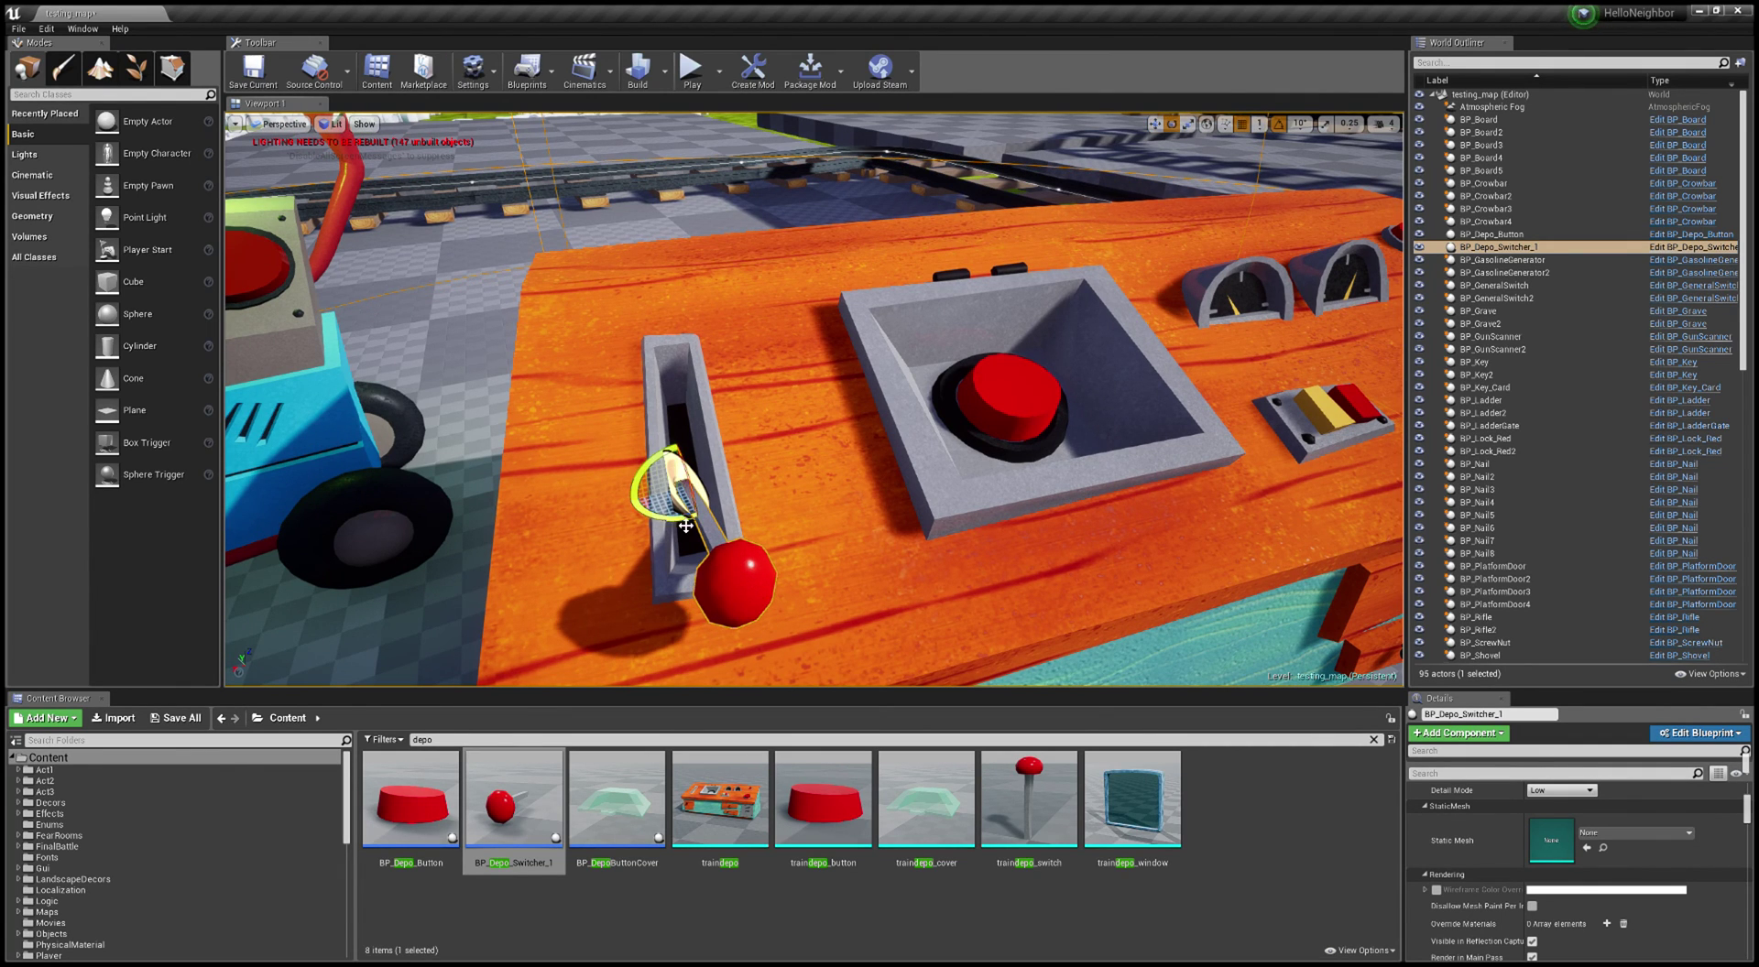
pyautogui.moveTo(683, 478); pyautogui.dragTo(663, 482)
pyautogui.moveTo(663, 481)
pyautogui.mouseDown(button='right')
pyautogui.moveTo(724, 531)
pyautogui.moveTo(632, 494)
pyautogui.moveTo(586, 531)
pyautogui.moveTo(665, 484)
pyautogui.mouseUp(button='right')
pyautogui.press('w')
pyautogui.press('s')
pyautogui.press('w')
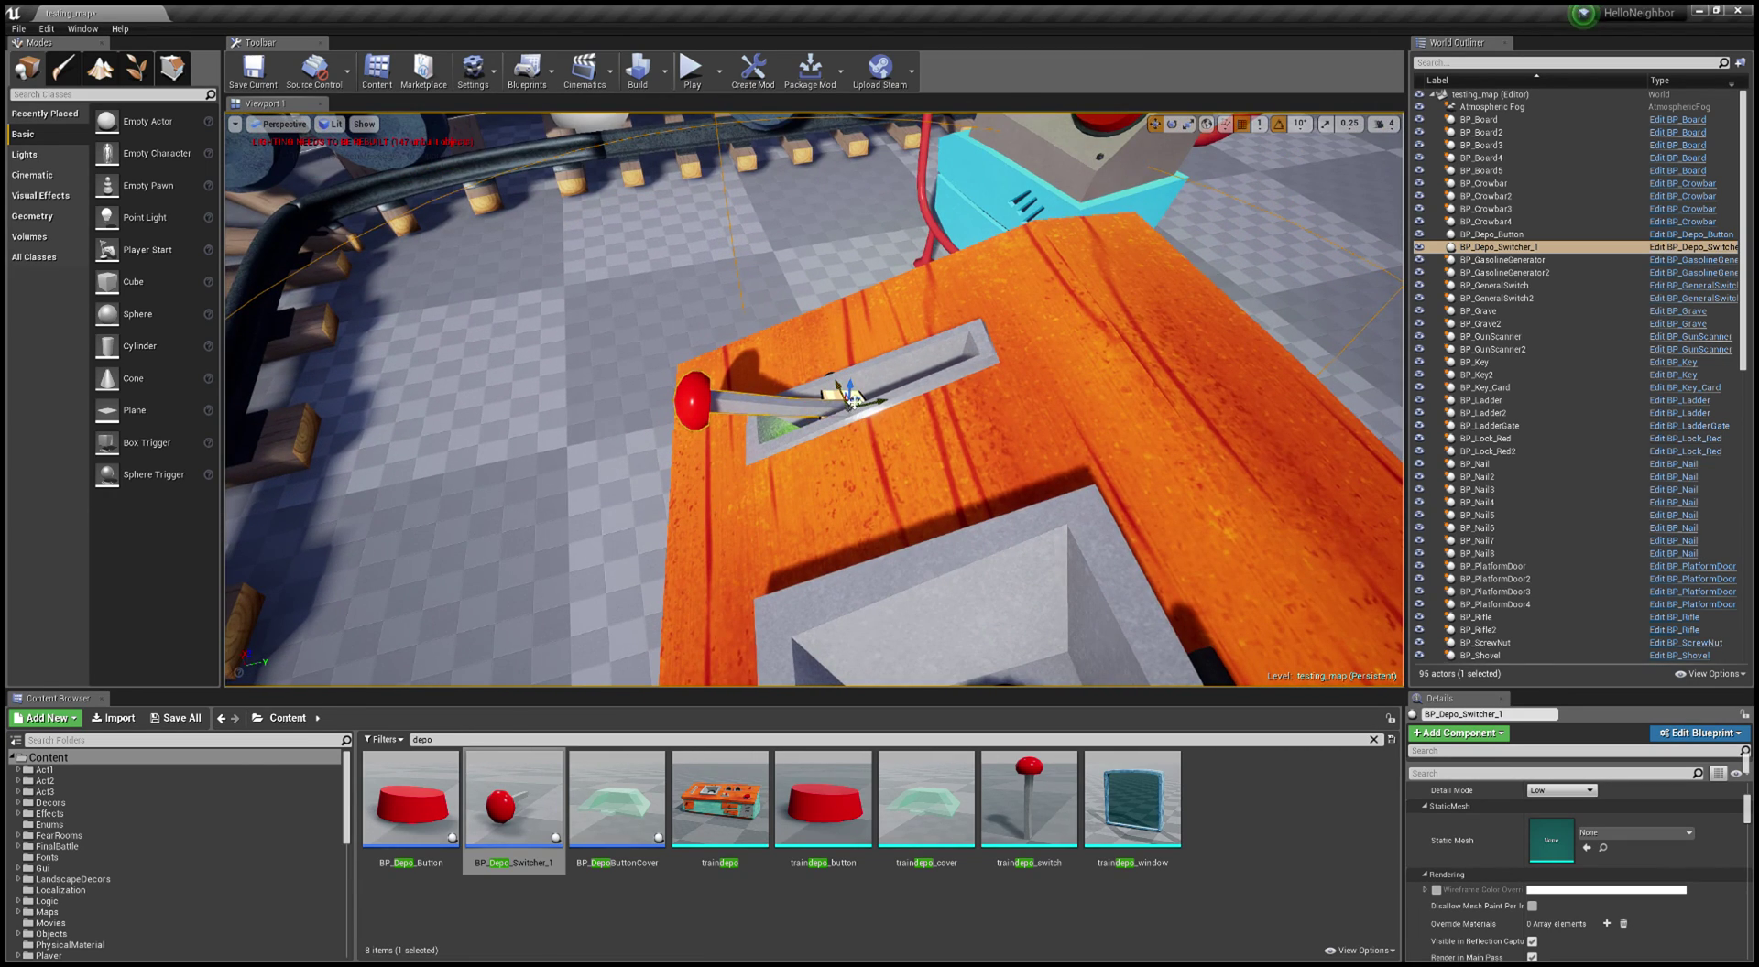
pyautogui.moveTo(851, 385); pyautogui.dragTo(902, 416)
# Step: Place a BP_DepoButtonCover at the hinges along the edge of the desk's square recess
pyautogui.press('s')
pyautogui.moveTo(902, 416); pyautogui.dragTo(1191, 304, button='right')
pyautogui.press('w')
pyautogui.moveTo(656, 823); pyautogui.dragTo(840, 431)
pyautogui.press('w')
pyautogui.moveTo(840, 431)
pyautogui.mouseDown(button='right')
pyautogui.moveTo(859, 424)
pyautogui.moveTo(847, 456)
pyautogui.moveTo(822, 453)
pyautogui.moveTo(839, 453)
pyautogui.mouseUp(button='right')
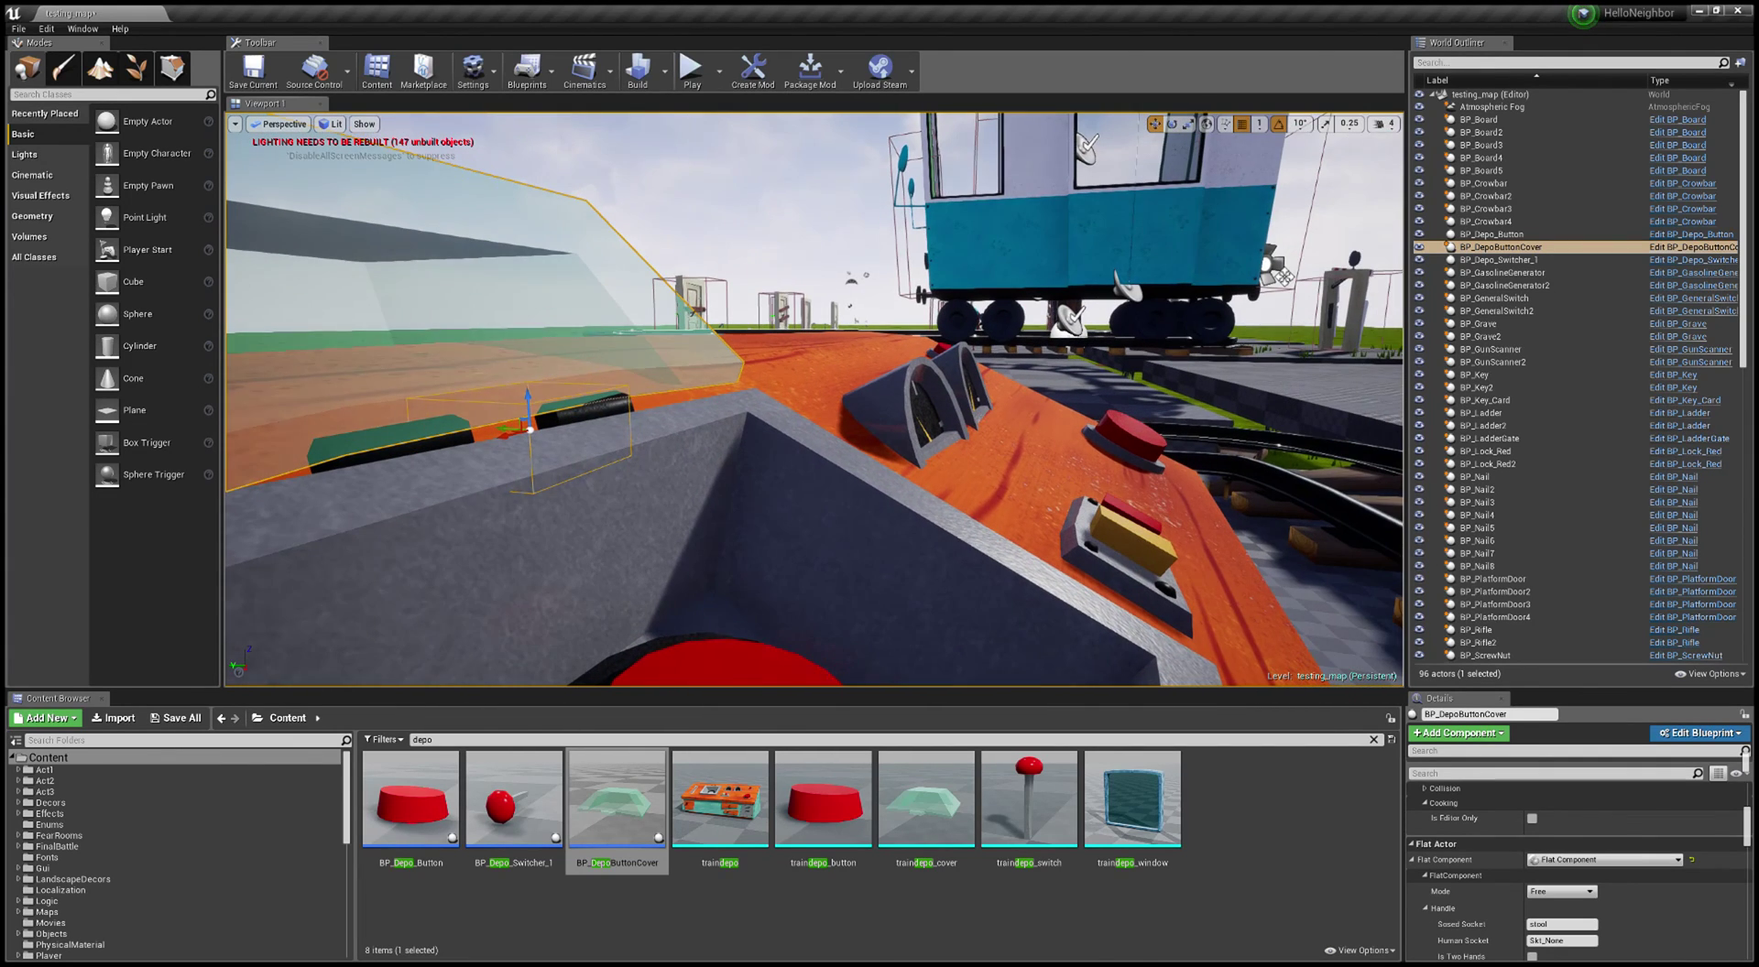
pyautogui.moveTo(710, 463); pyautogui.dragTo(710, 464, button='right')
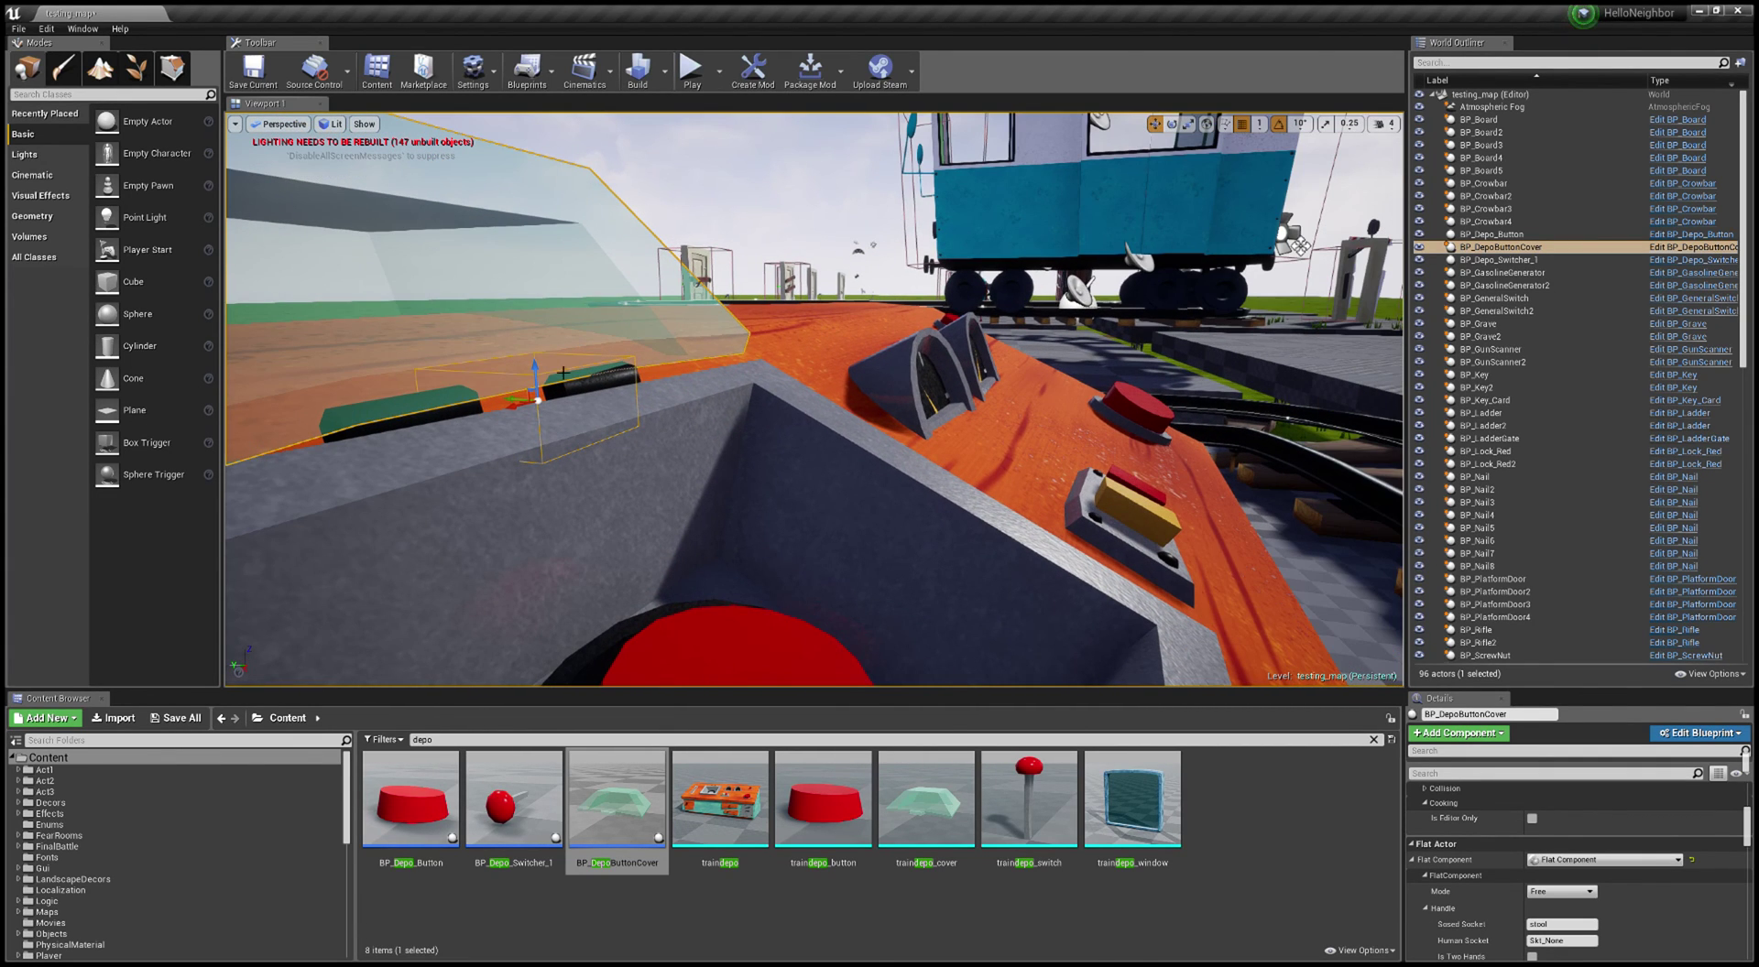
pyautogui.moveTo(600, 405); pyautogui.dragTo(602, 406, button='right')
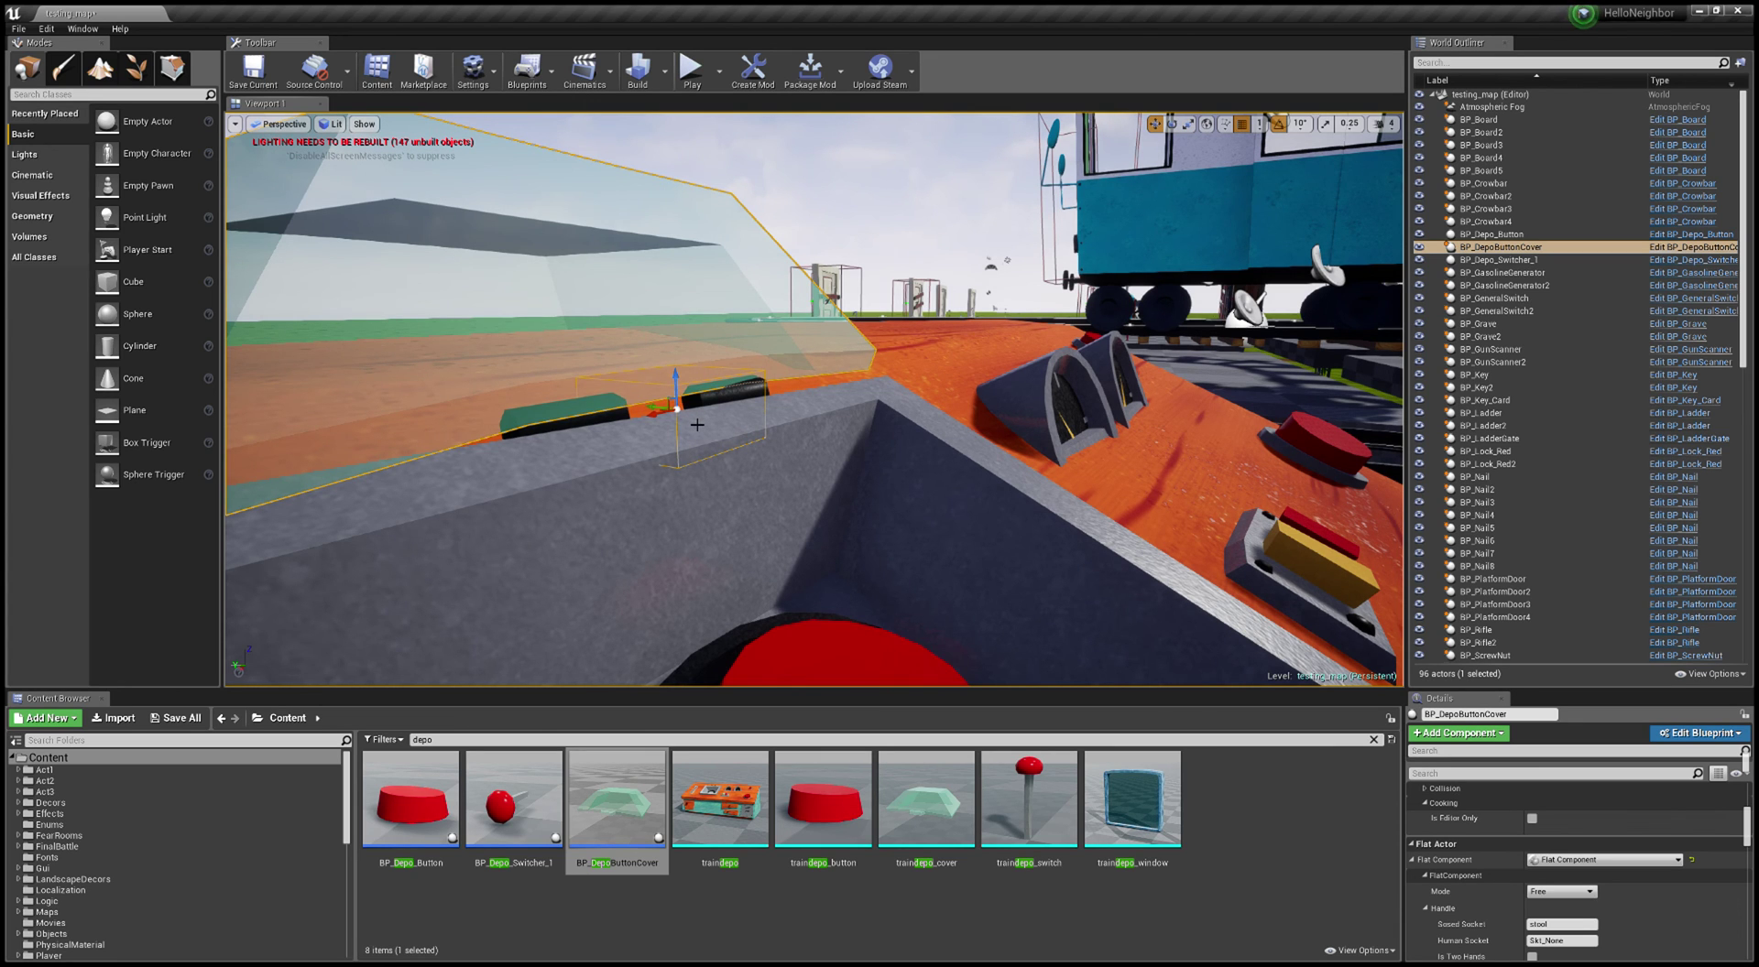
# Step: Rotate the button cover about its hinges so it closes over the recess and red button, and deselect it
pyautogui.press('e')
pyautogui.moveTo(685, 423); pyautogui.dragTo(647, 440, button='right')
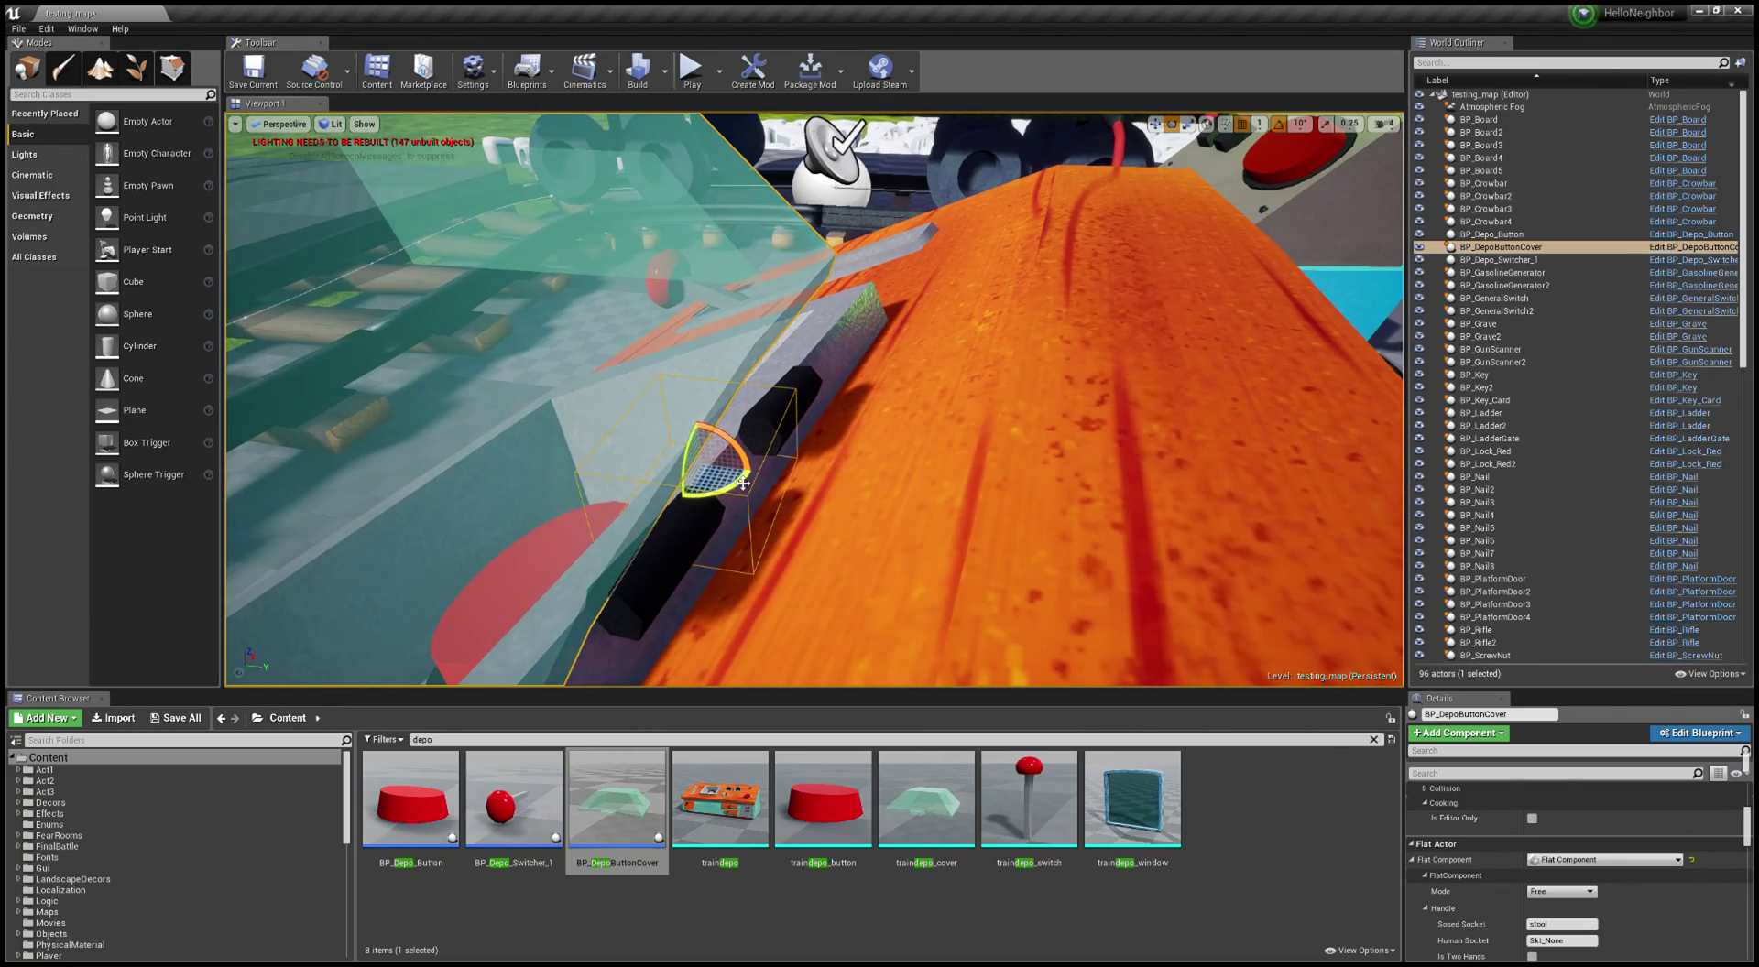
pyautogui.moveTo(739, 486); pyautogui.dragTo(719, 491)
pyautogui.moveTo(727, 474); pyautogui.dragTo(809, 439, button='right')
pyautogui.moveTo(747, 260); pyautogui.dragTo(746, 260, button='right')
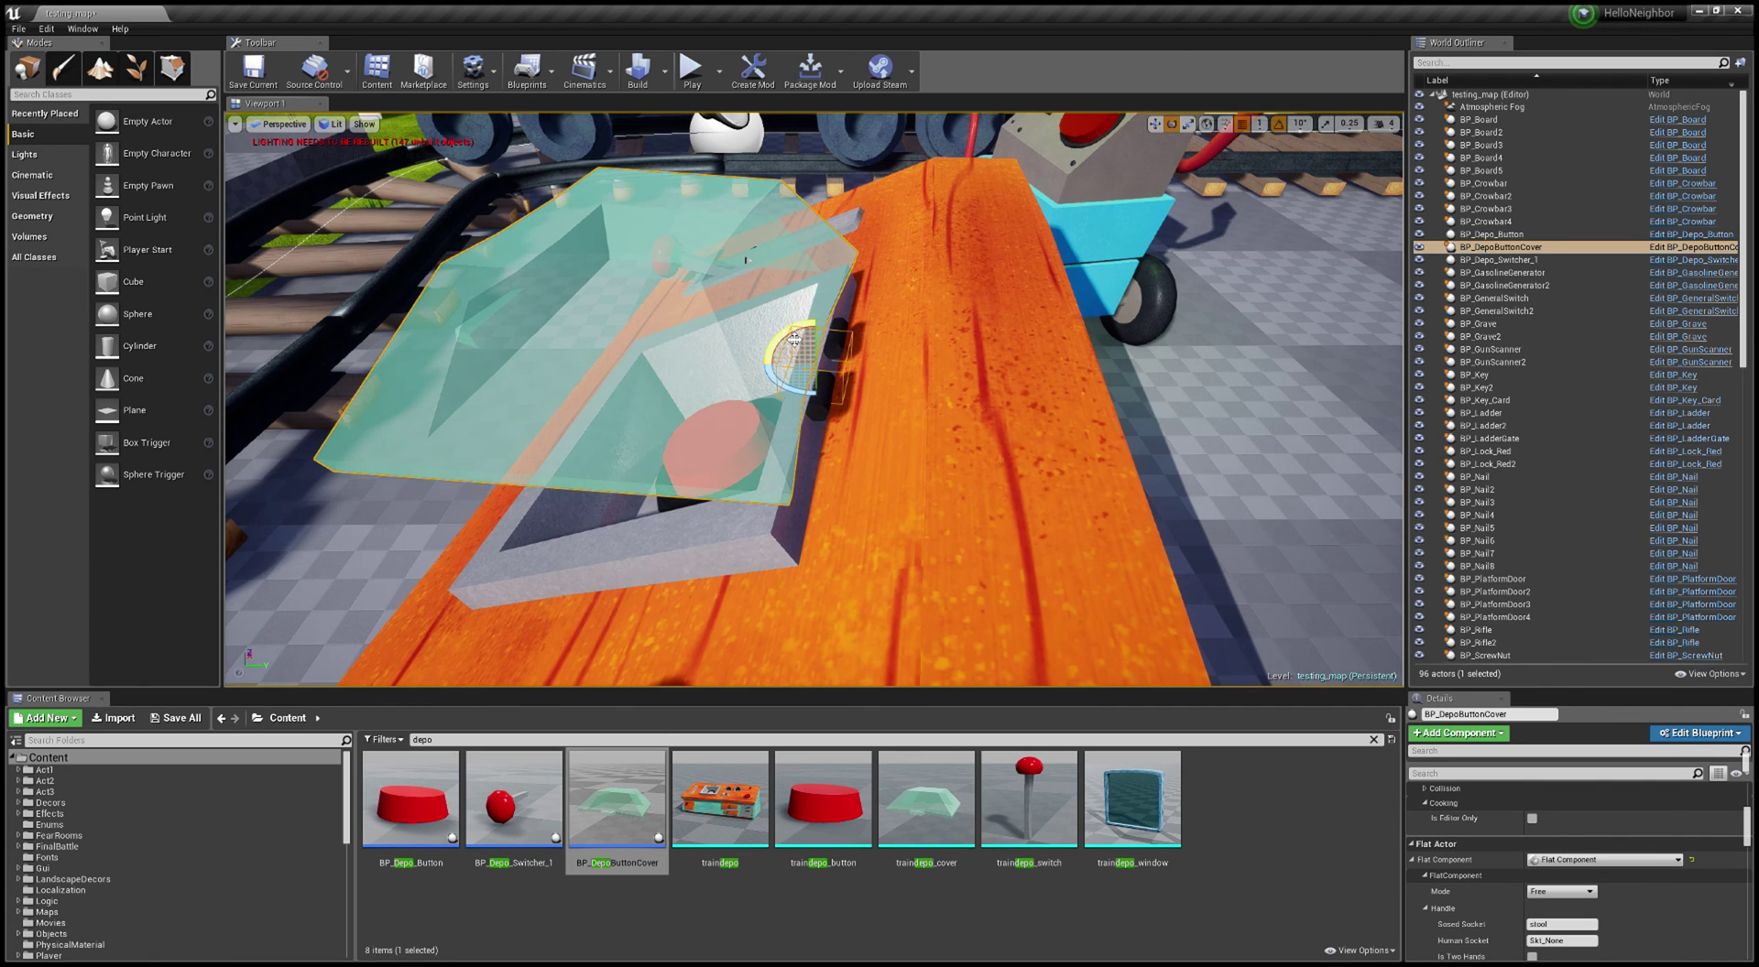
pyautogui.moveTo(794, 339); pyautogui.dragTo(804, 374)
pyautogui.moveTo(804, 374); pyautogui.dragTo(799, 359, button='right')
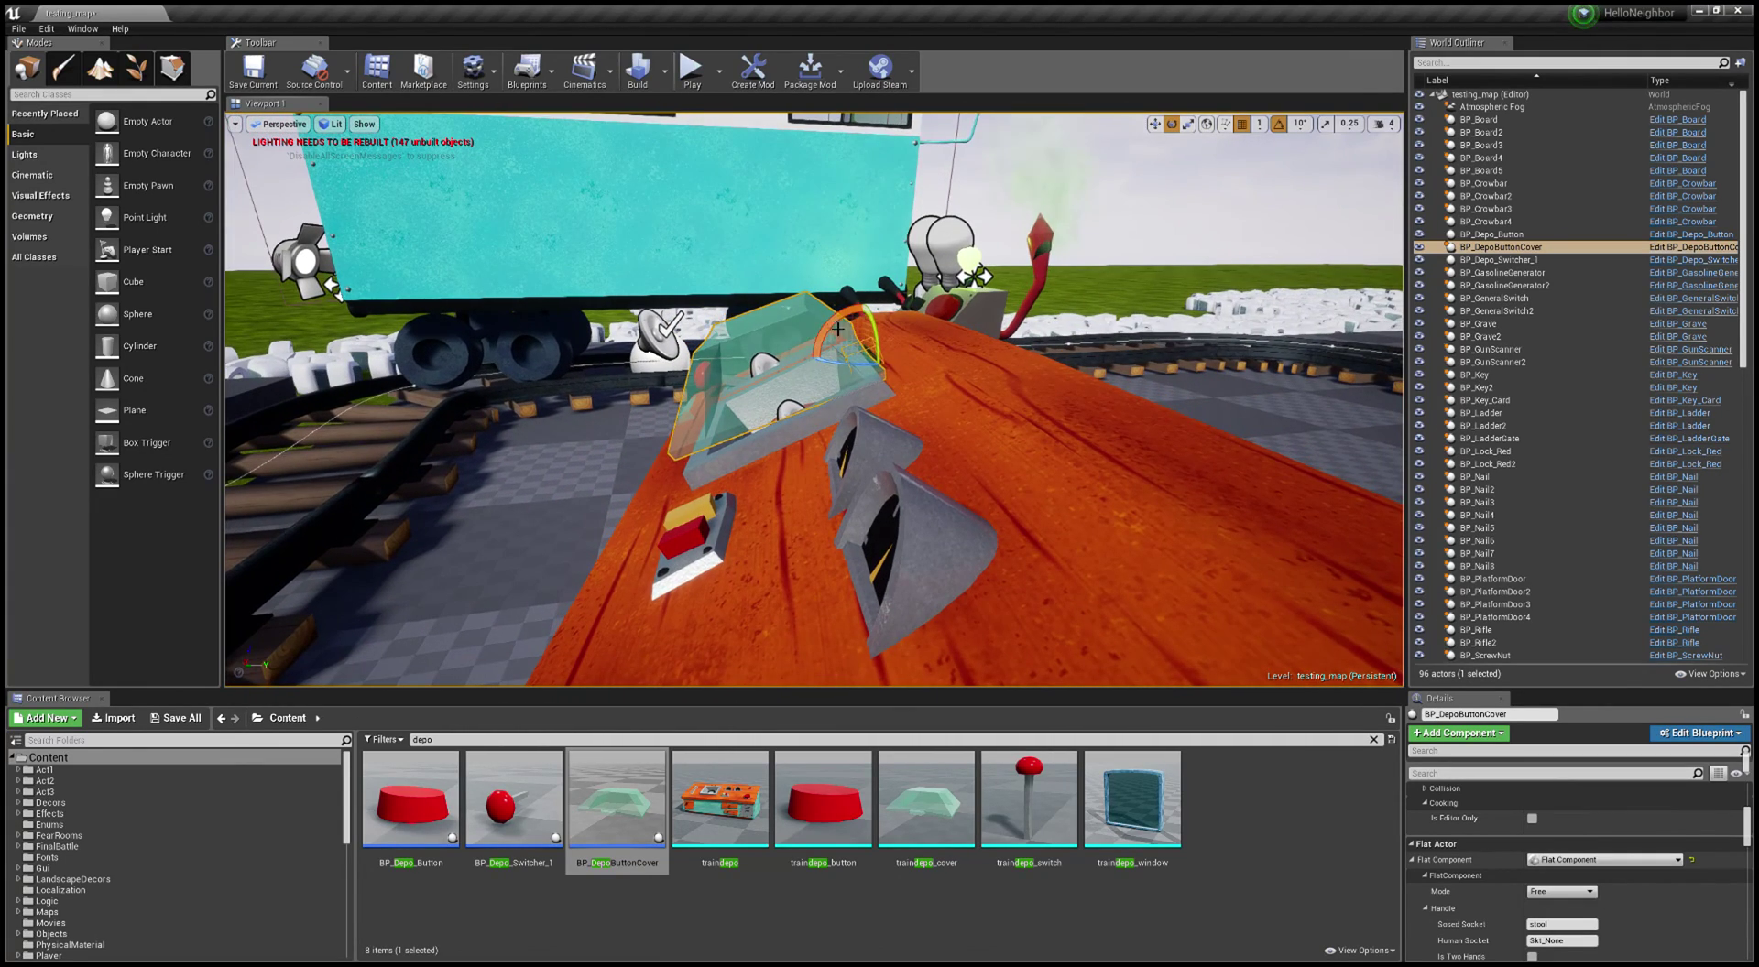
pyautogui.moveTo(830, 331); pyautogui.dragTo(824, 342)
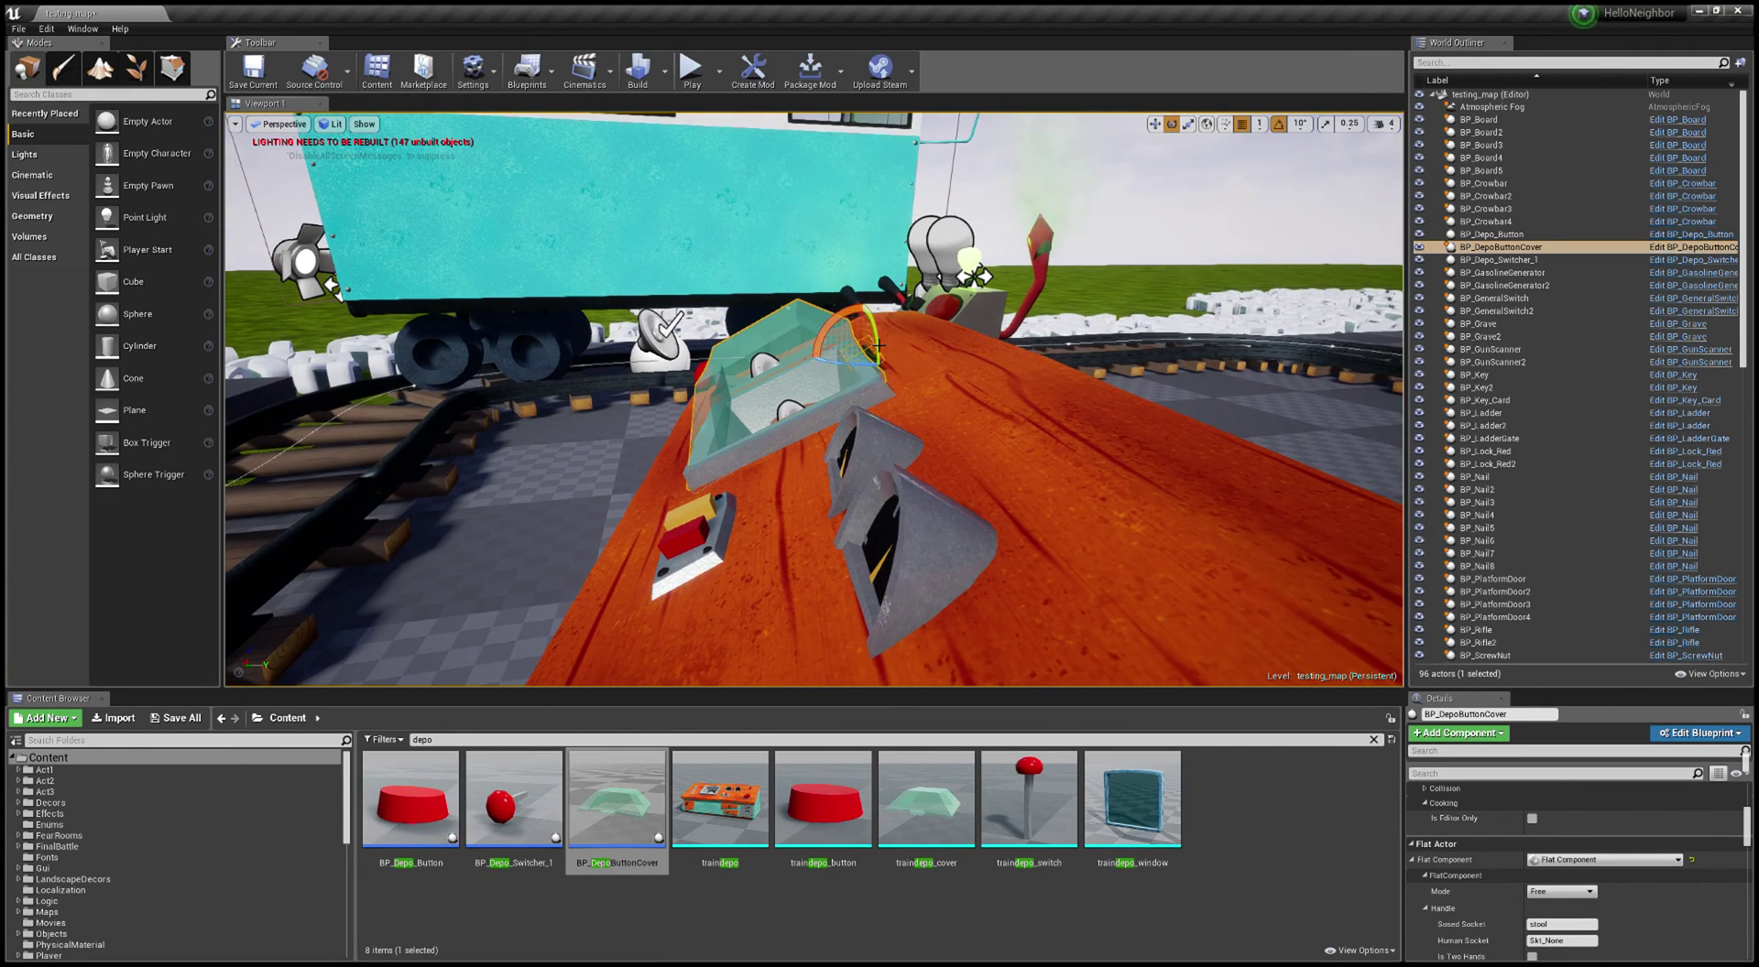
pyautogui.click(1054, 245)
pyautogui.moveTo(1053, 246); pyautogui.dragTo(1054, 245, button='right')
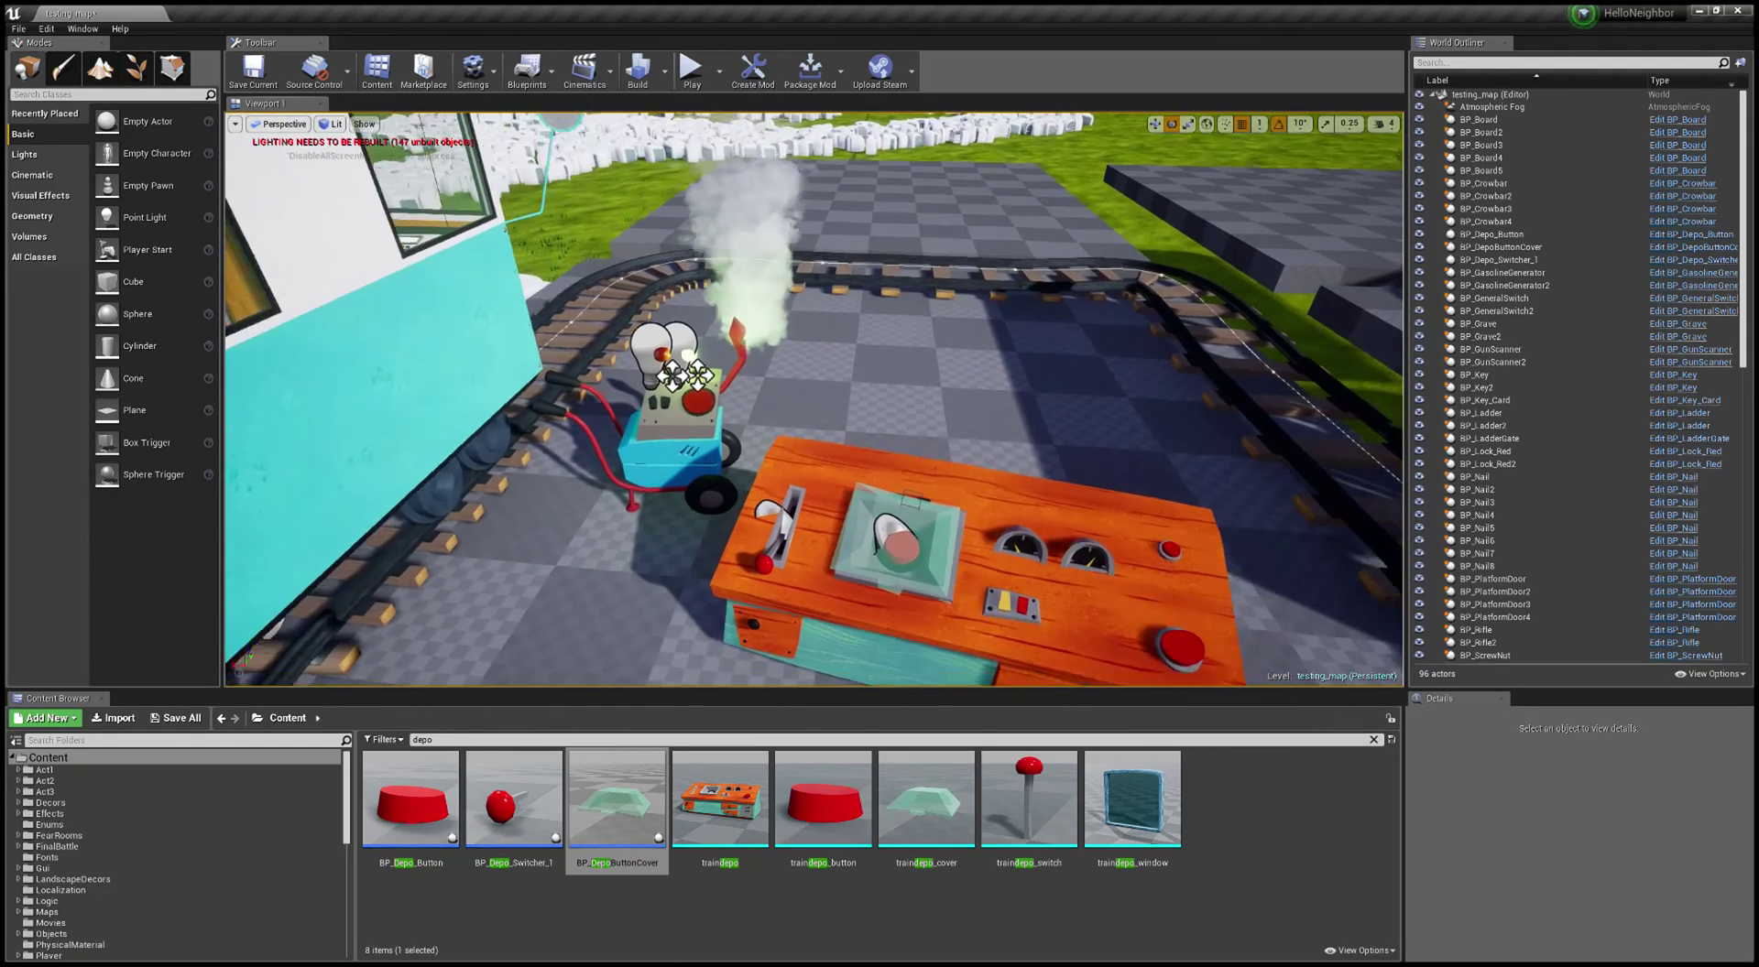
# Step: Add BP_GasolineGenerator2 as a ConnectTo element in the Electric Component of the BP_Depo_Switcher_1 lever
pyautogui.moveTo(878, 347); pyautogui.dragTo(878, 347, button='right')
pyautogui.click(703, 445)
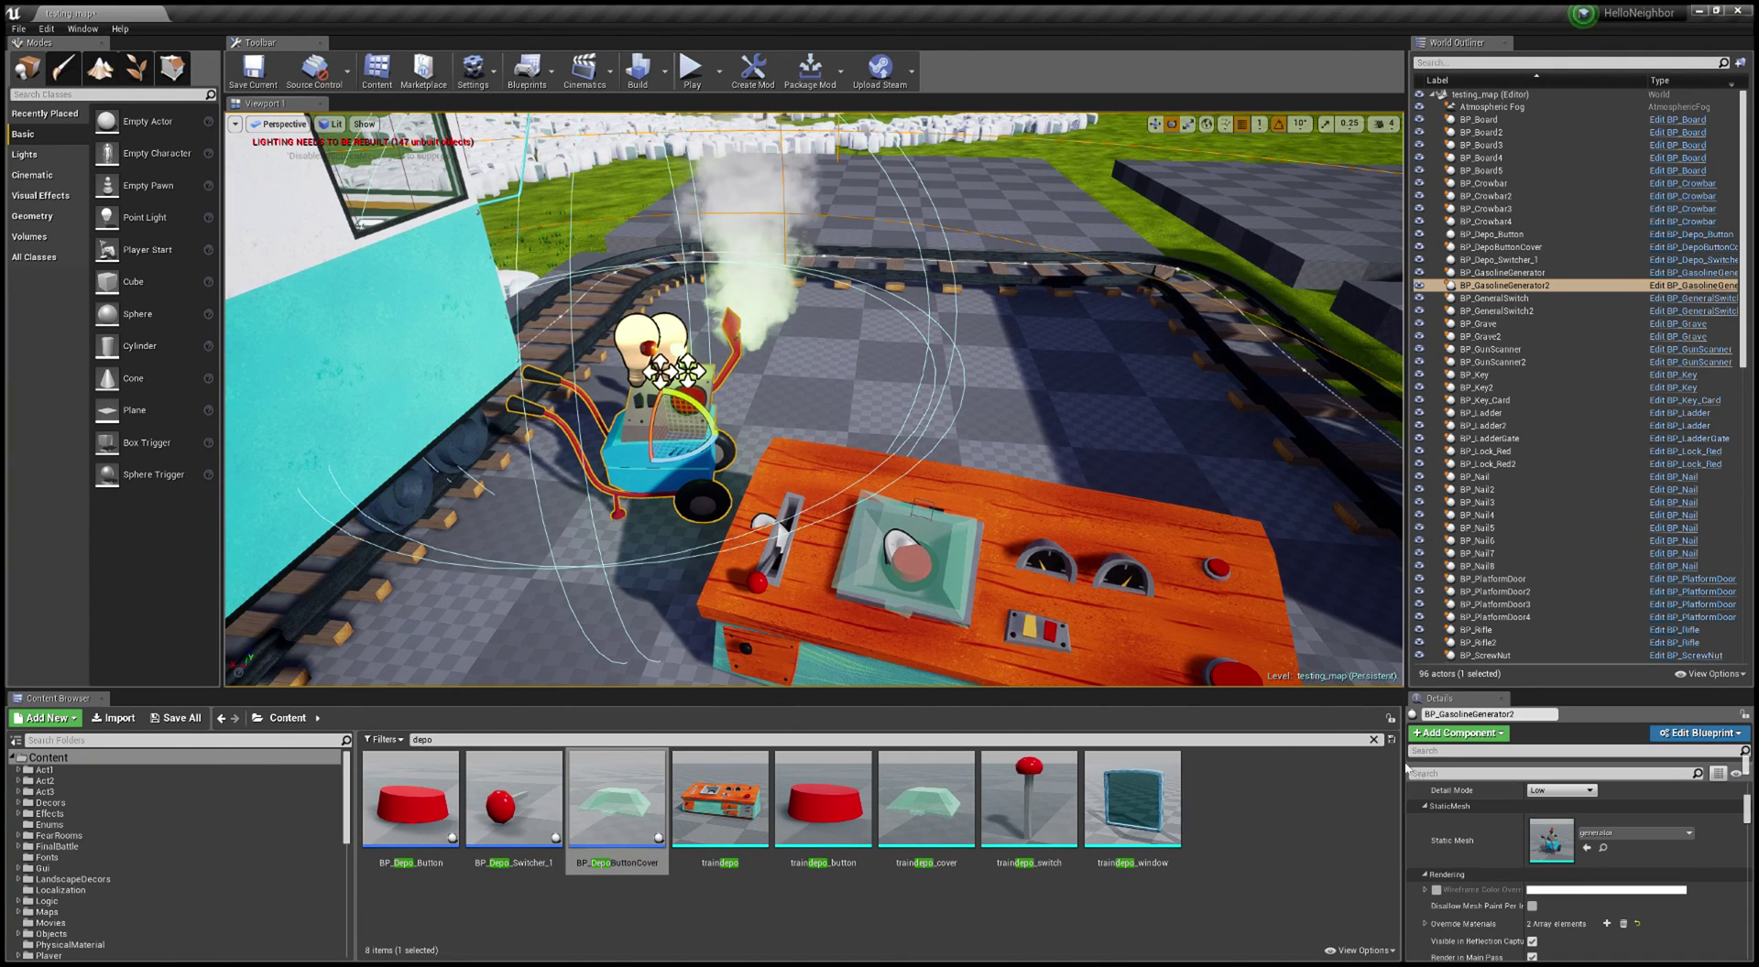
pyautogui.click(777, 579)
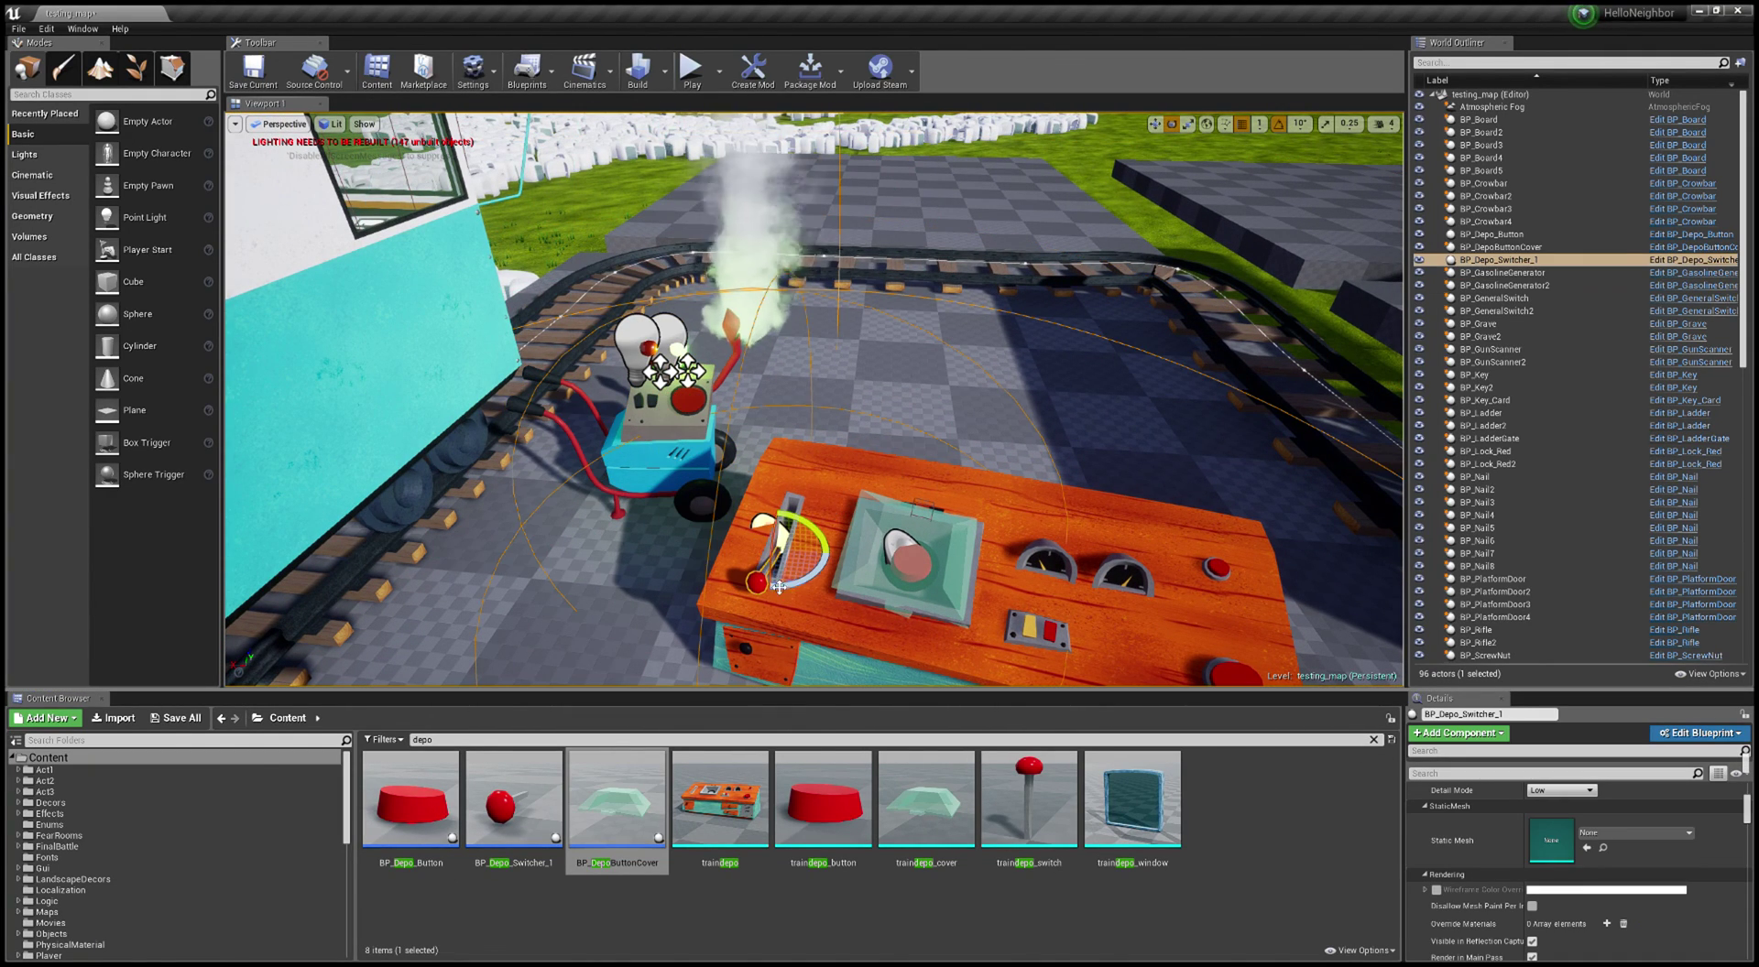
pyautogui.scroll(-3, 1636, 865)
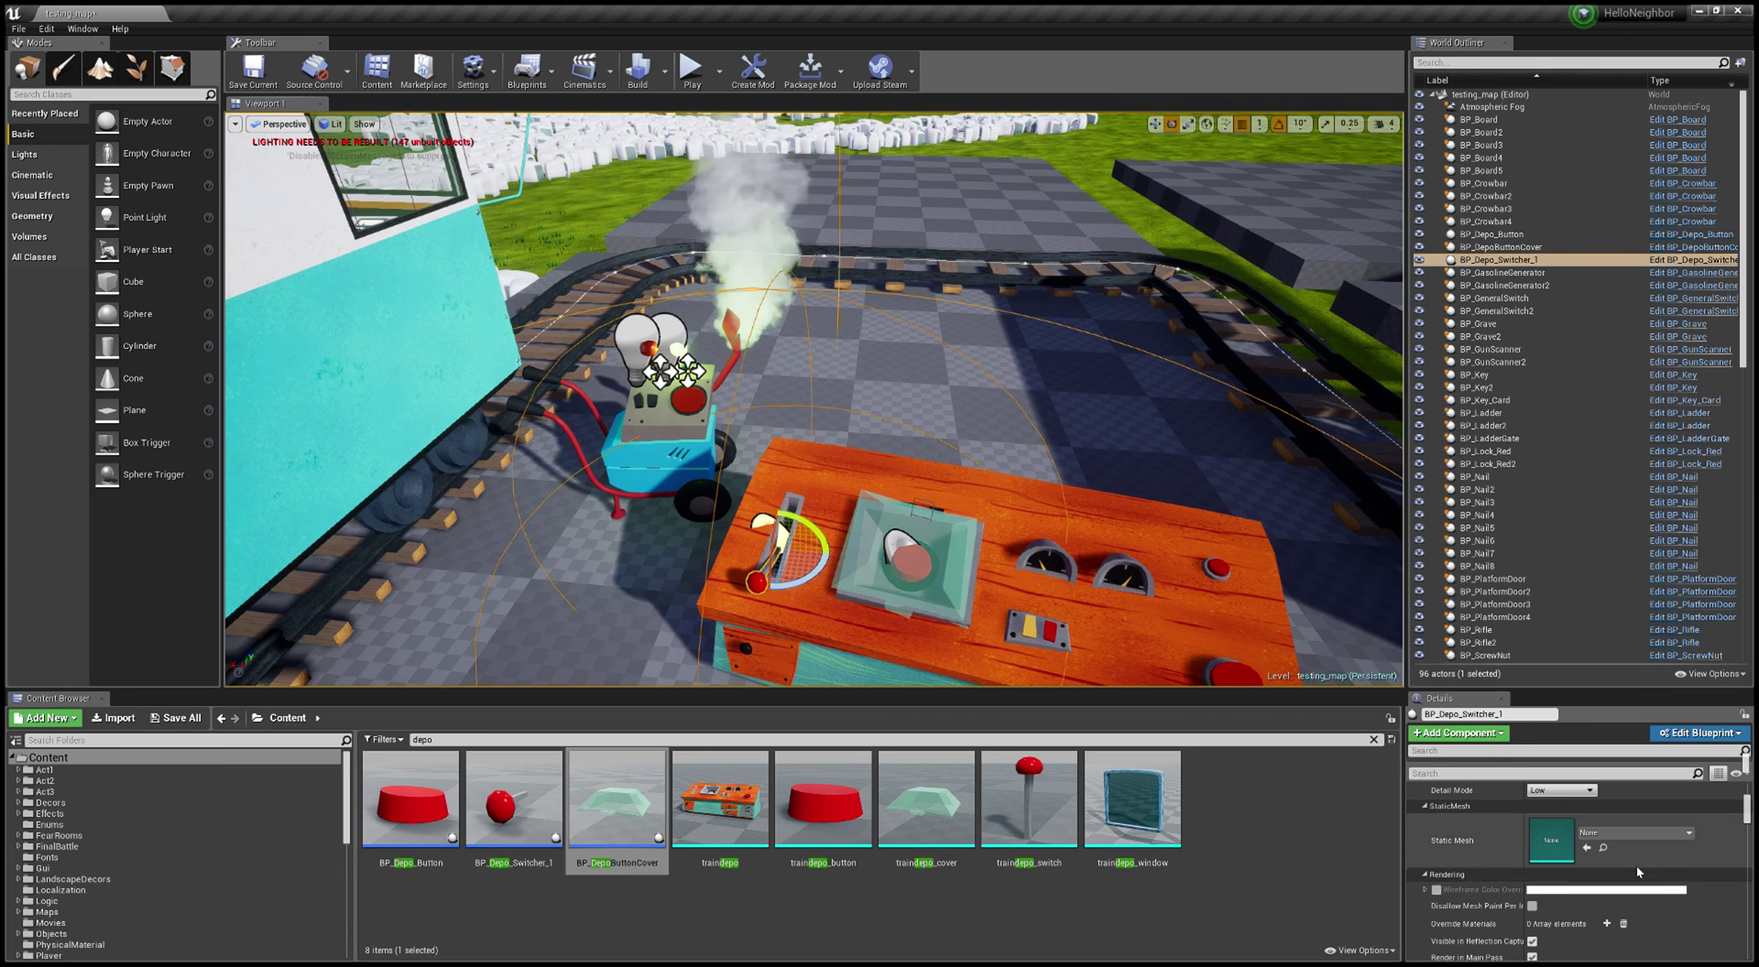
pyautogui.scroll(-6, 1636, 864)
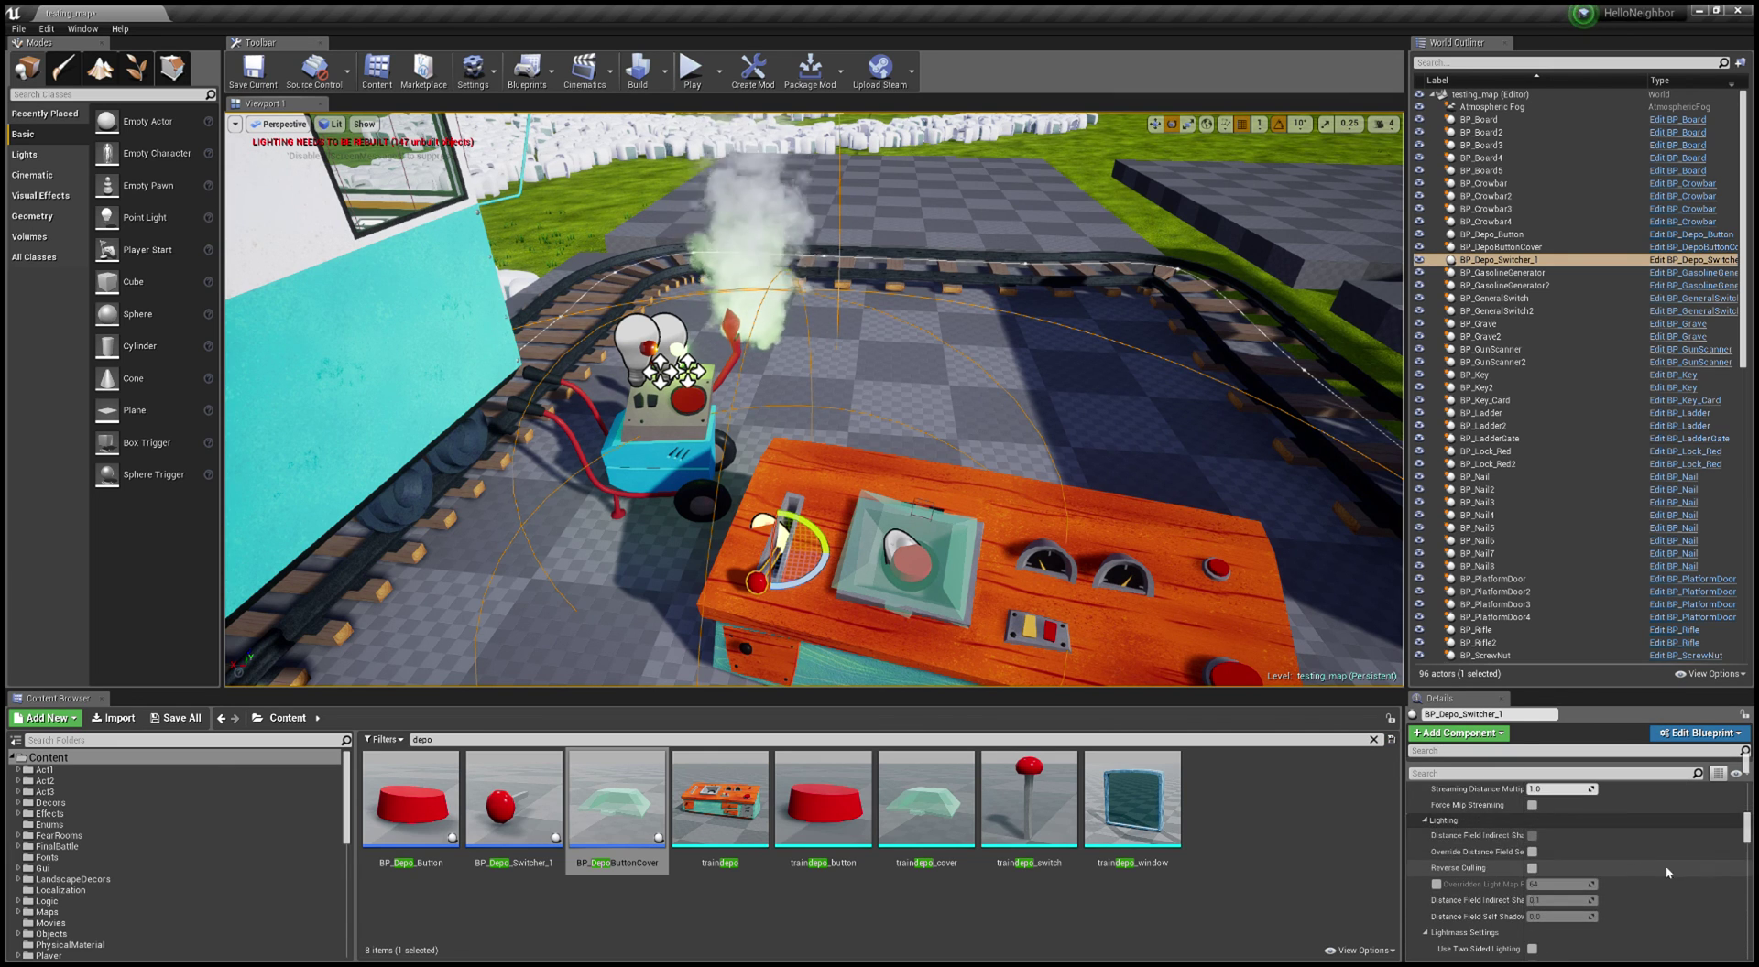
pyautogui.scroll(3, 1651, 828)
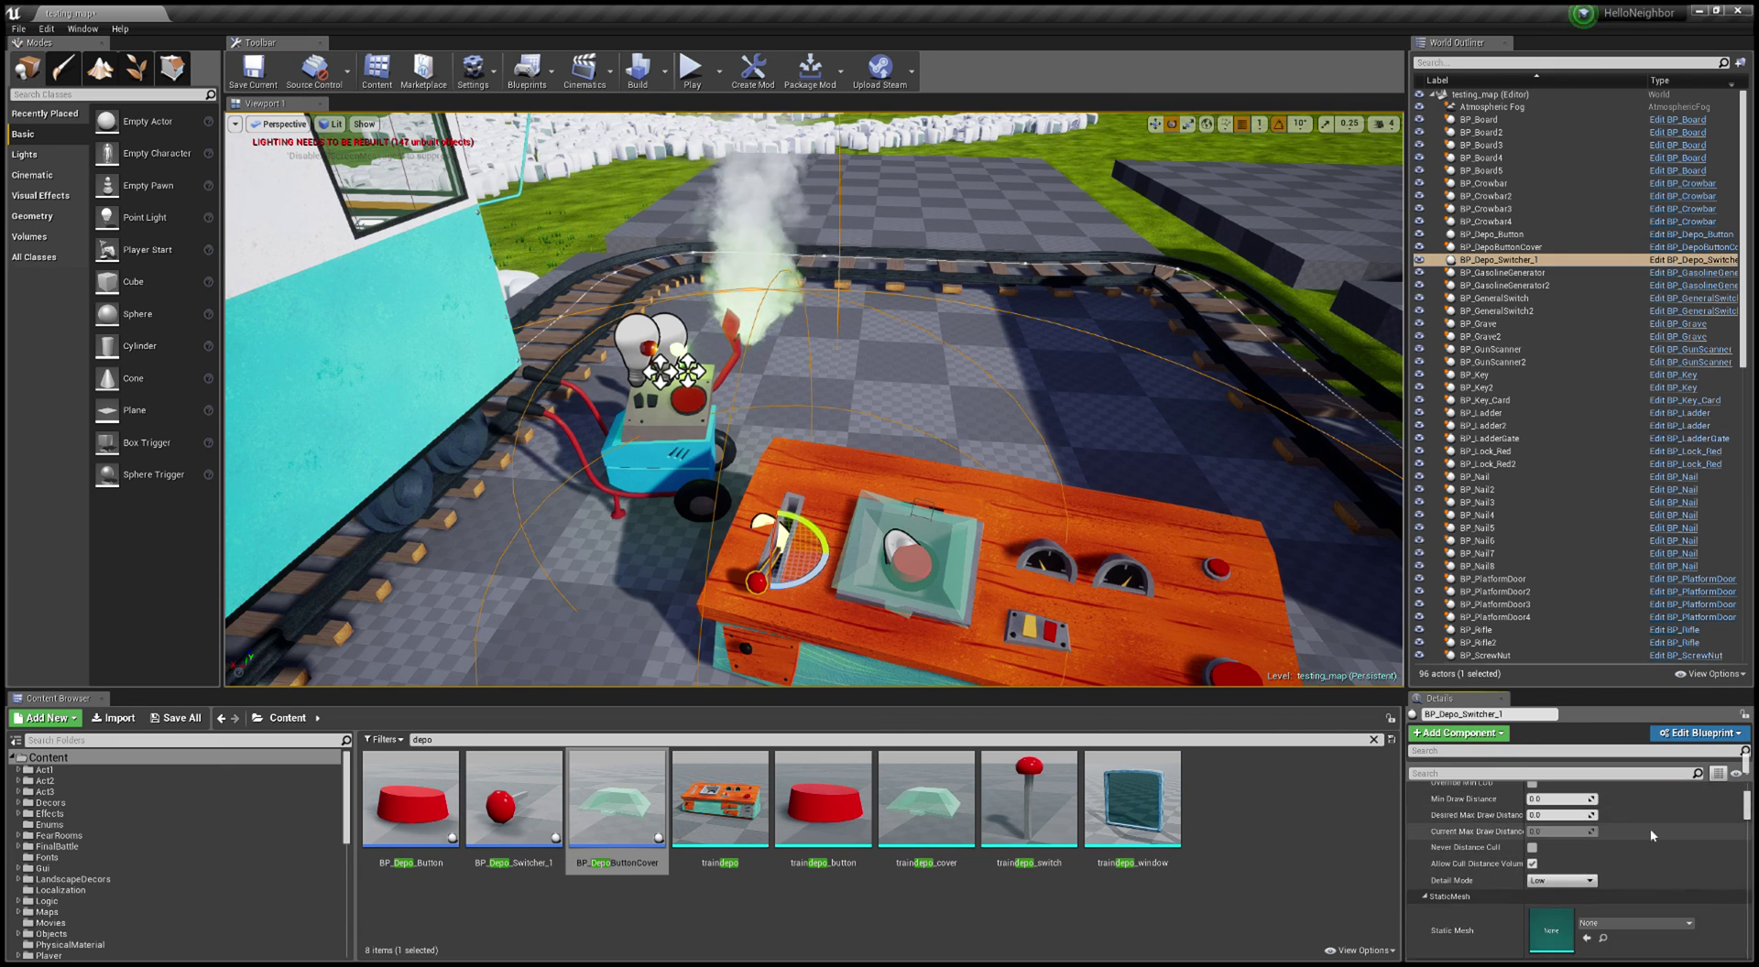
pyautogui.scroll(-3, 1654, 883)
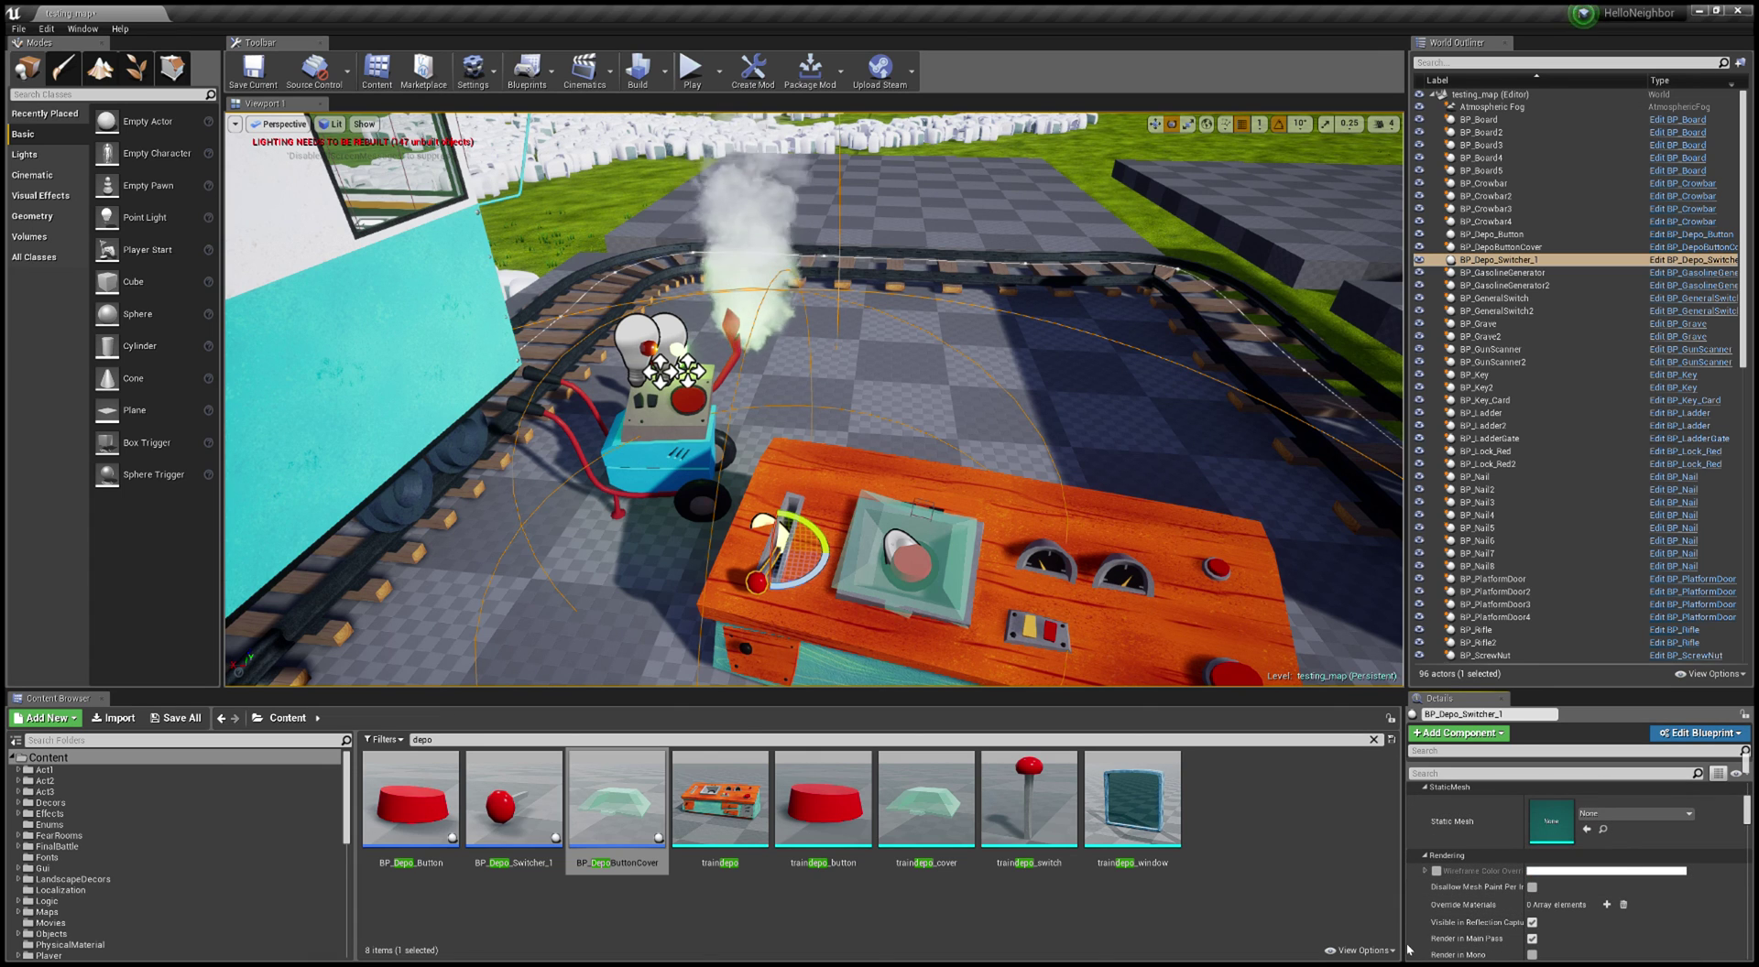
pyautogui.scroll(-4, 1624, 855)
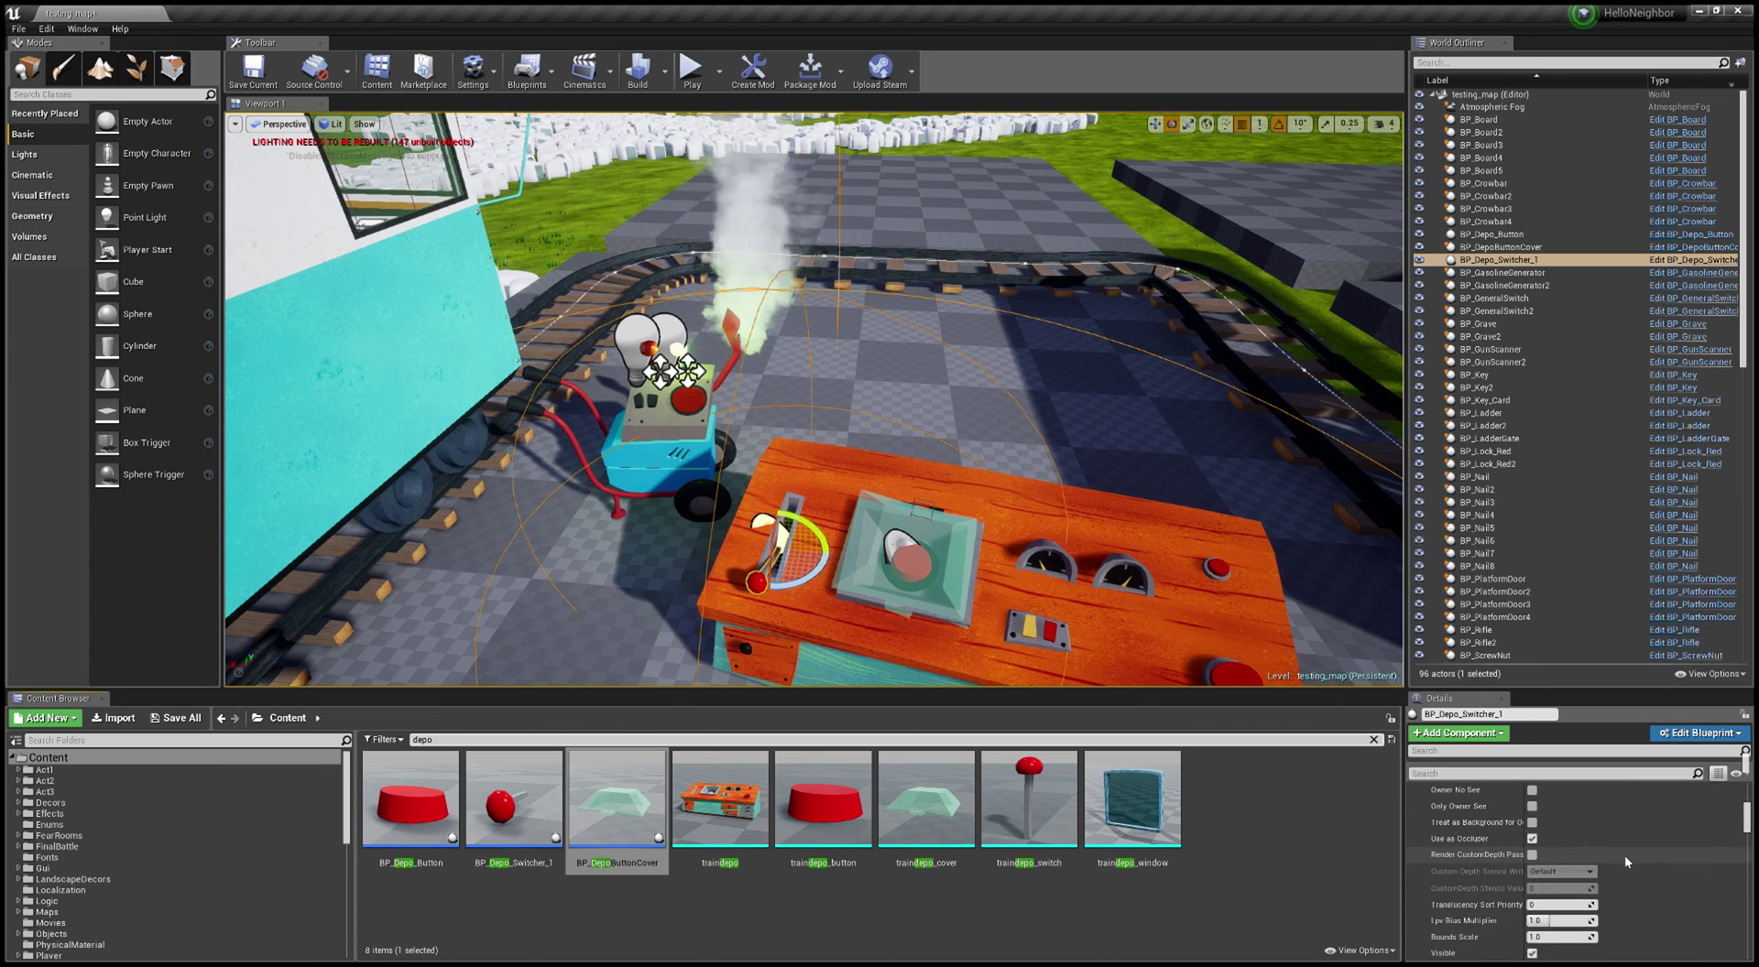
pyautogui.scroll(-5, 1624, 855)
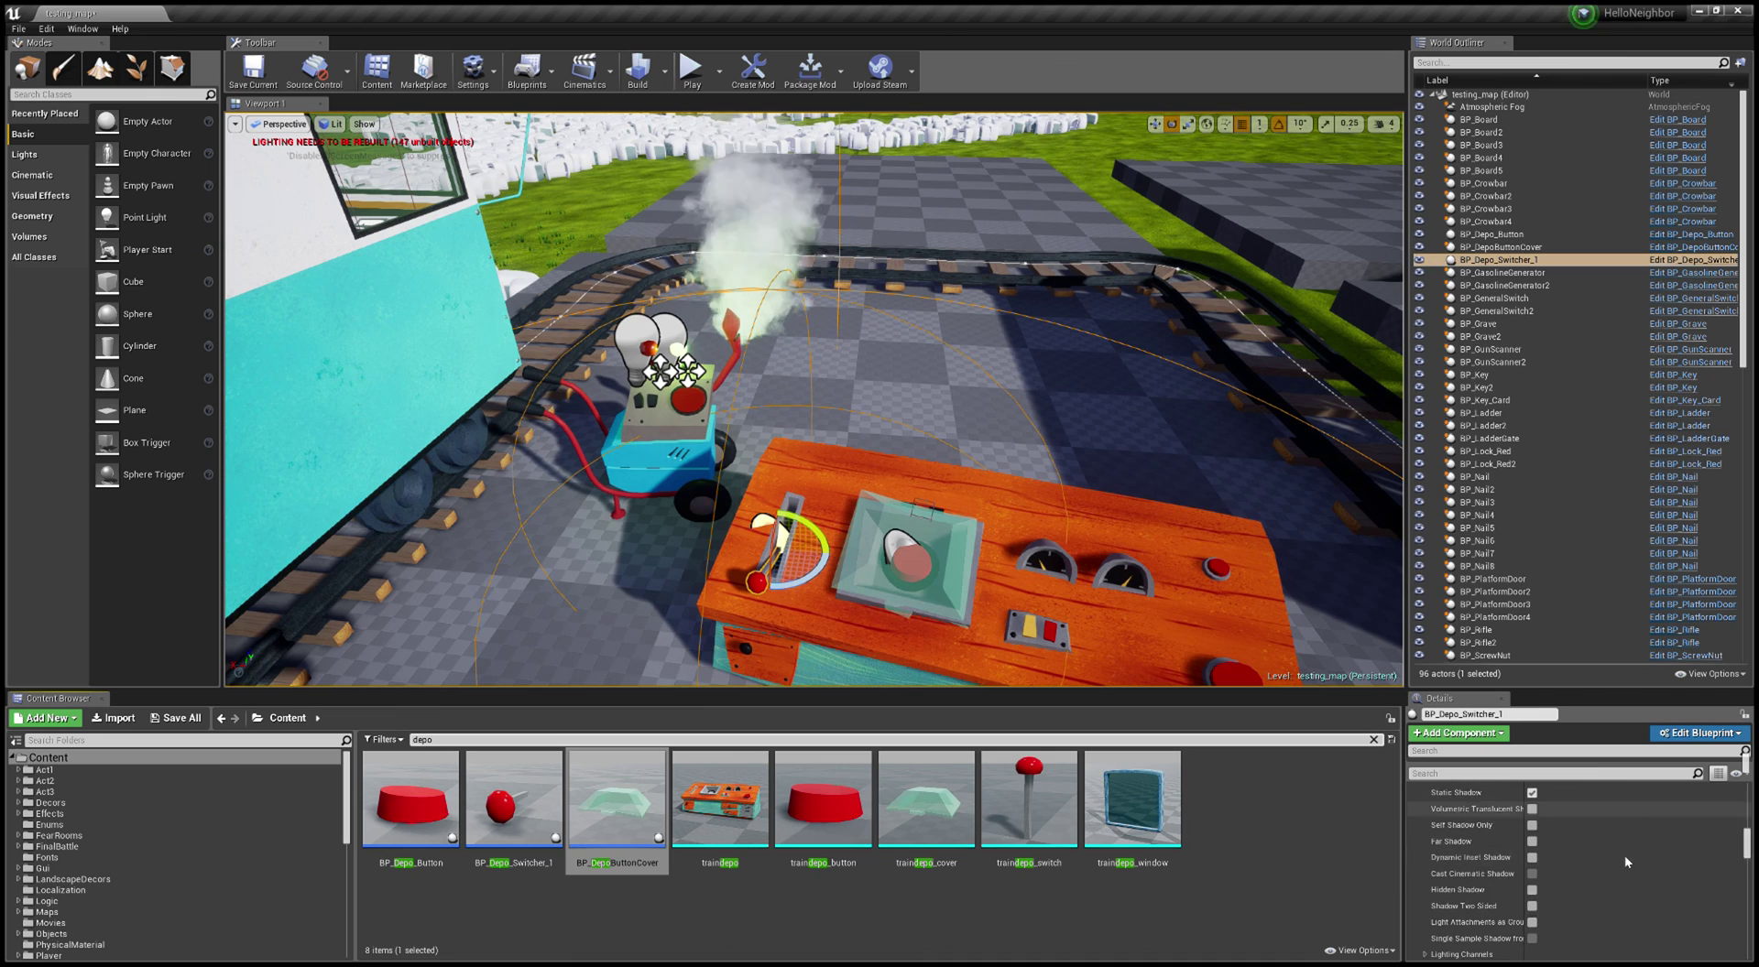
pyautogui.scroll(-5, 1624, 854)
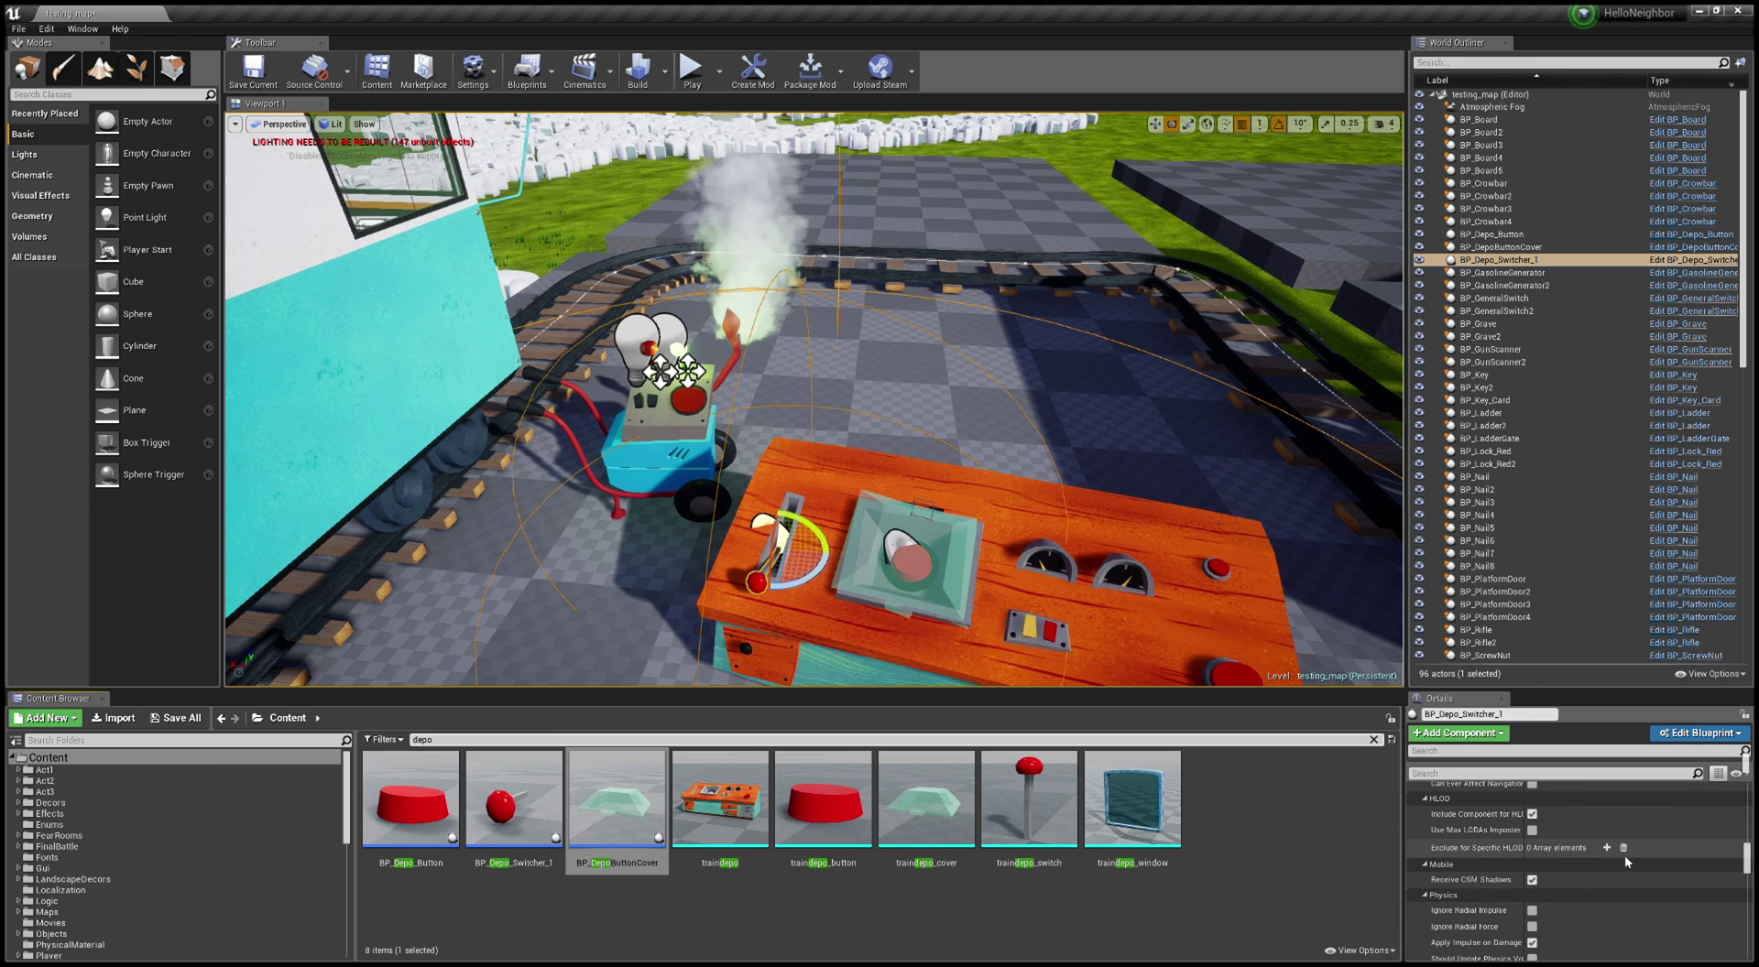
pyautogui.scroll(-6, 1626, 861)
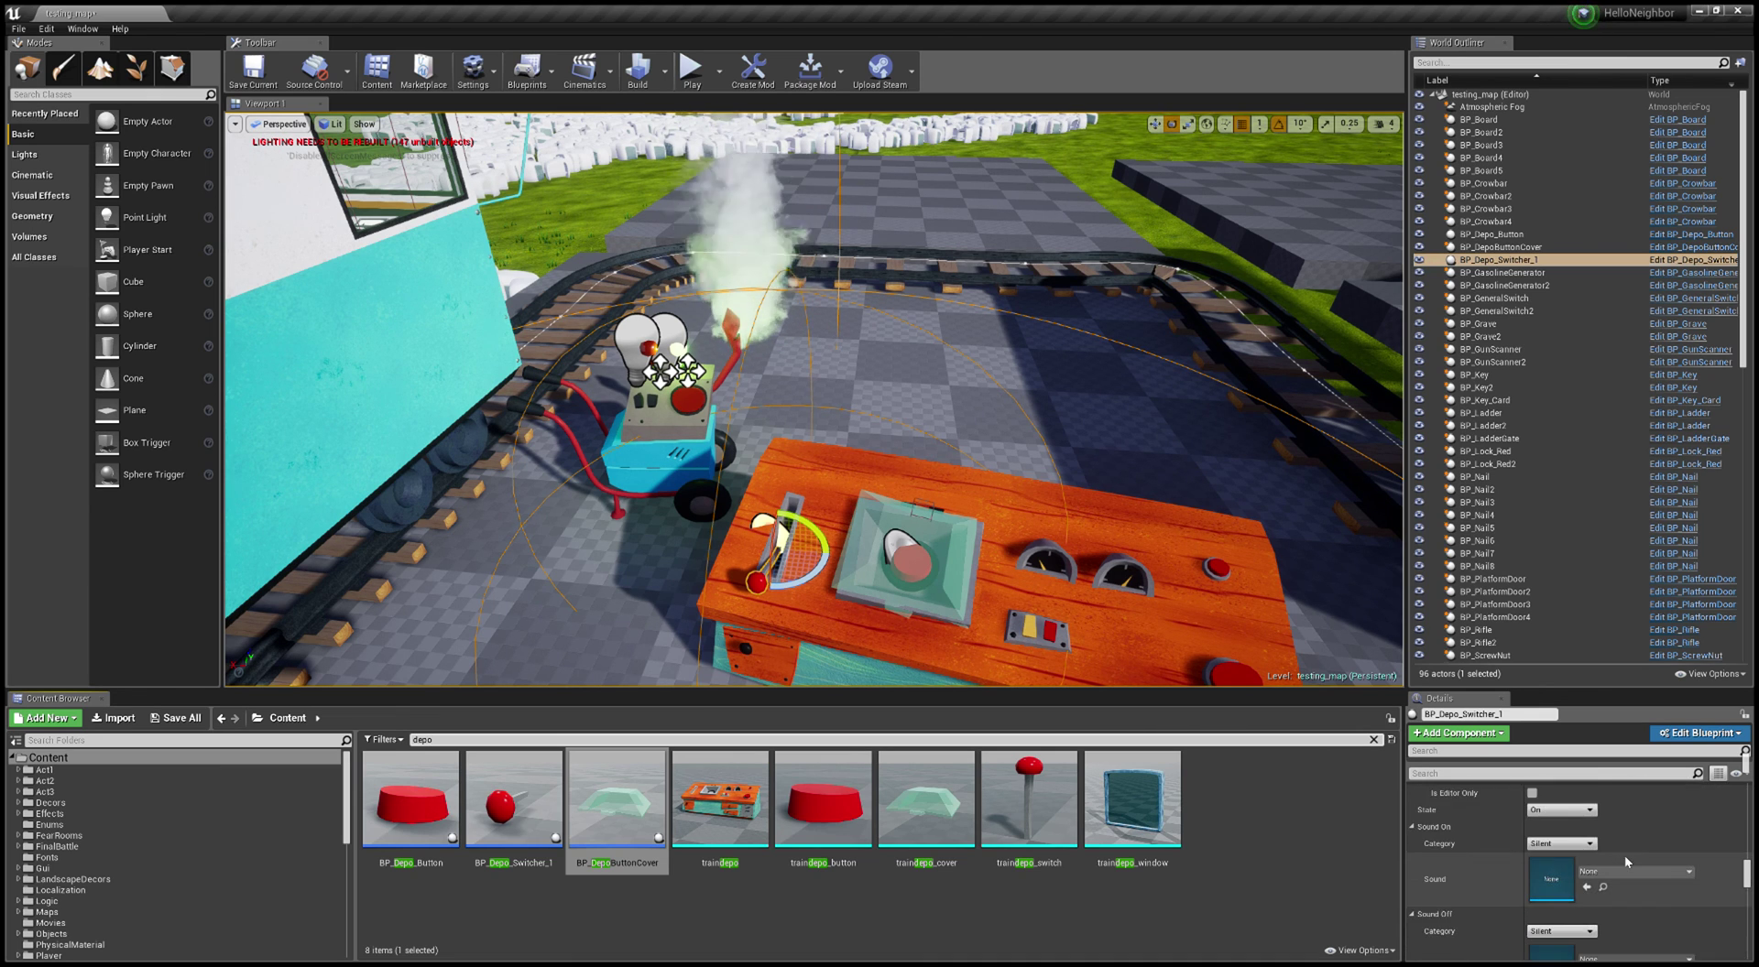
pyautogui.scroll(-3, 1626, 861)
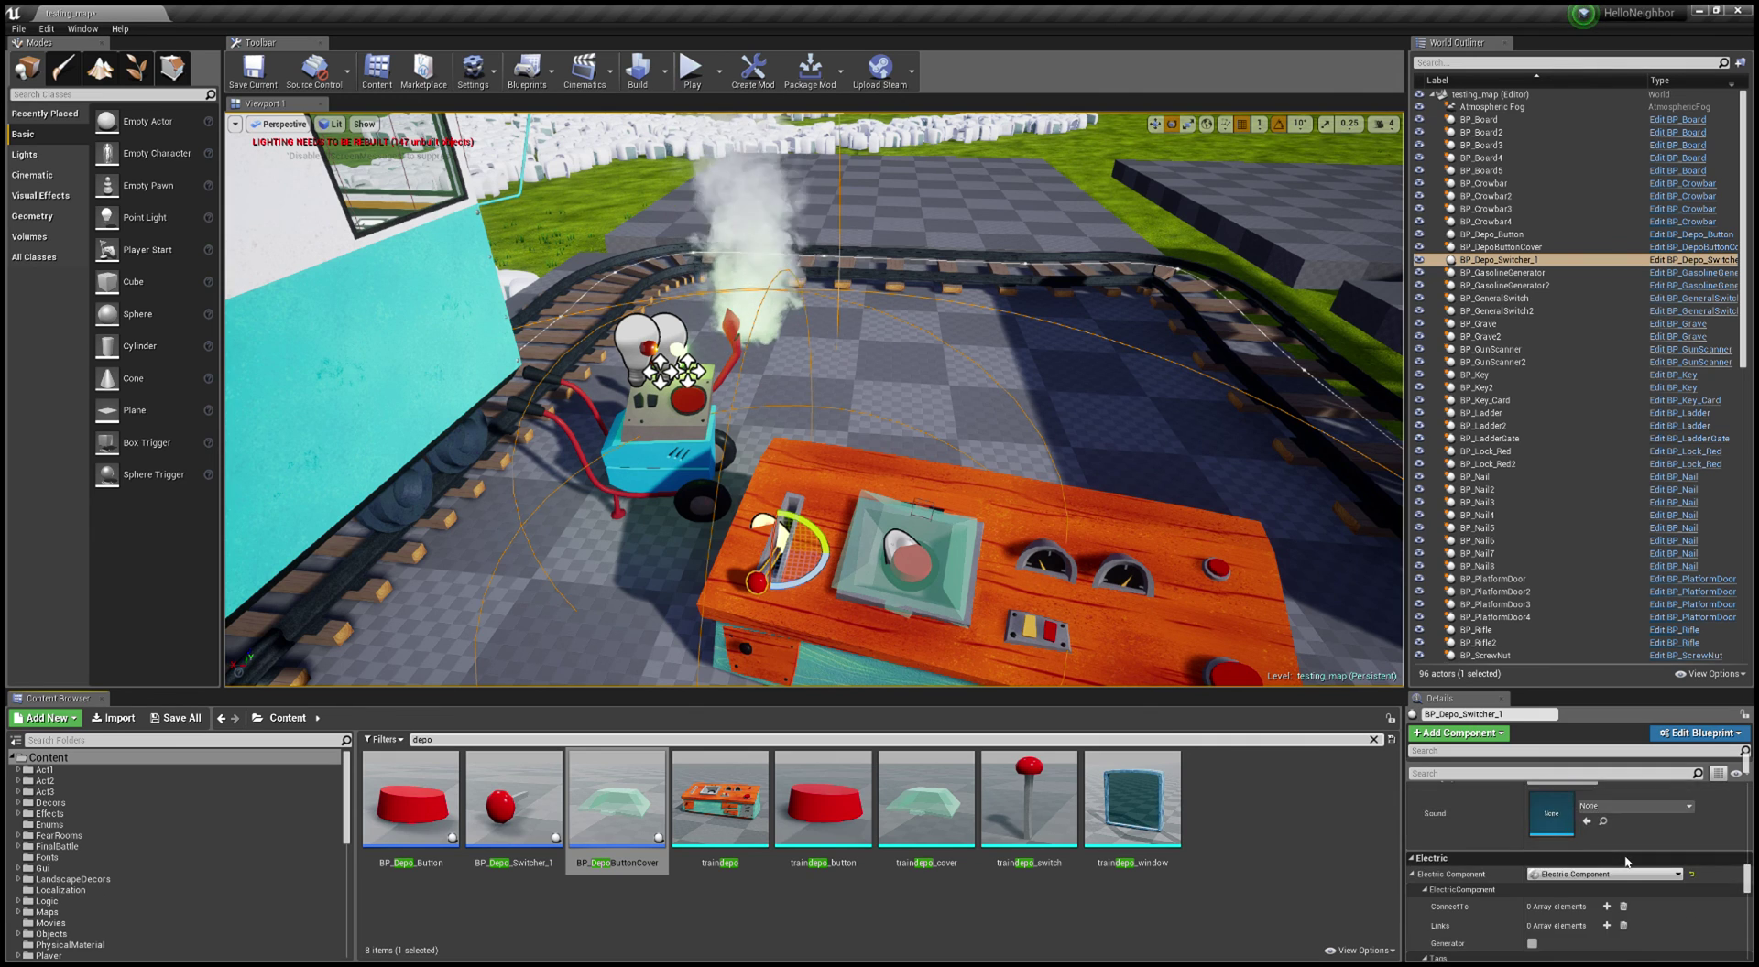
pyautogui.scroll(-2, 1627, 861)
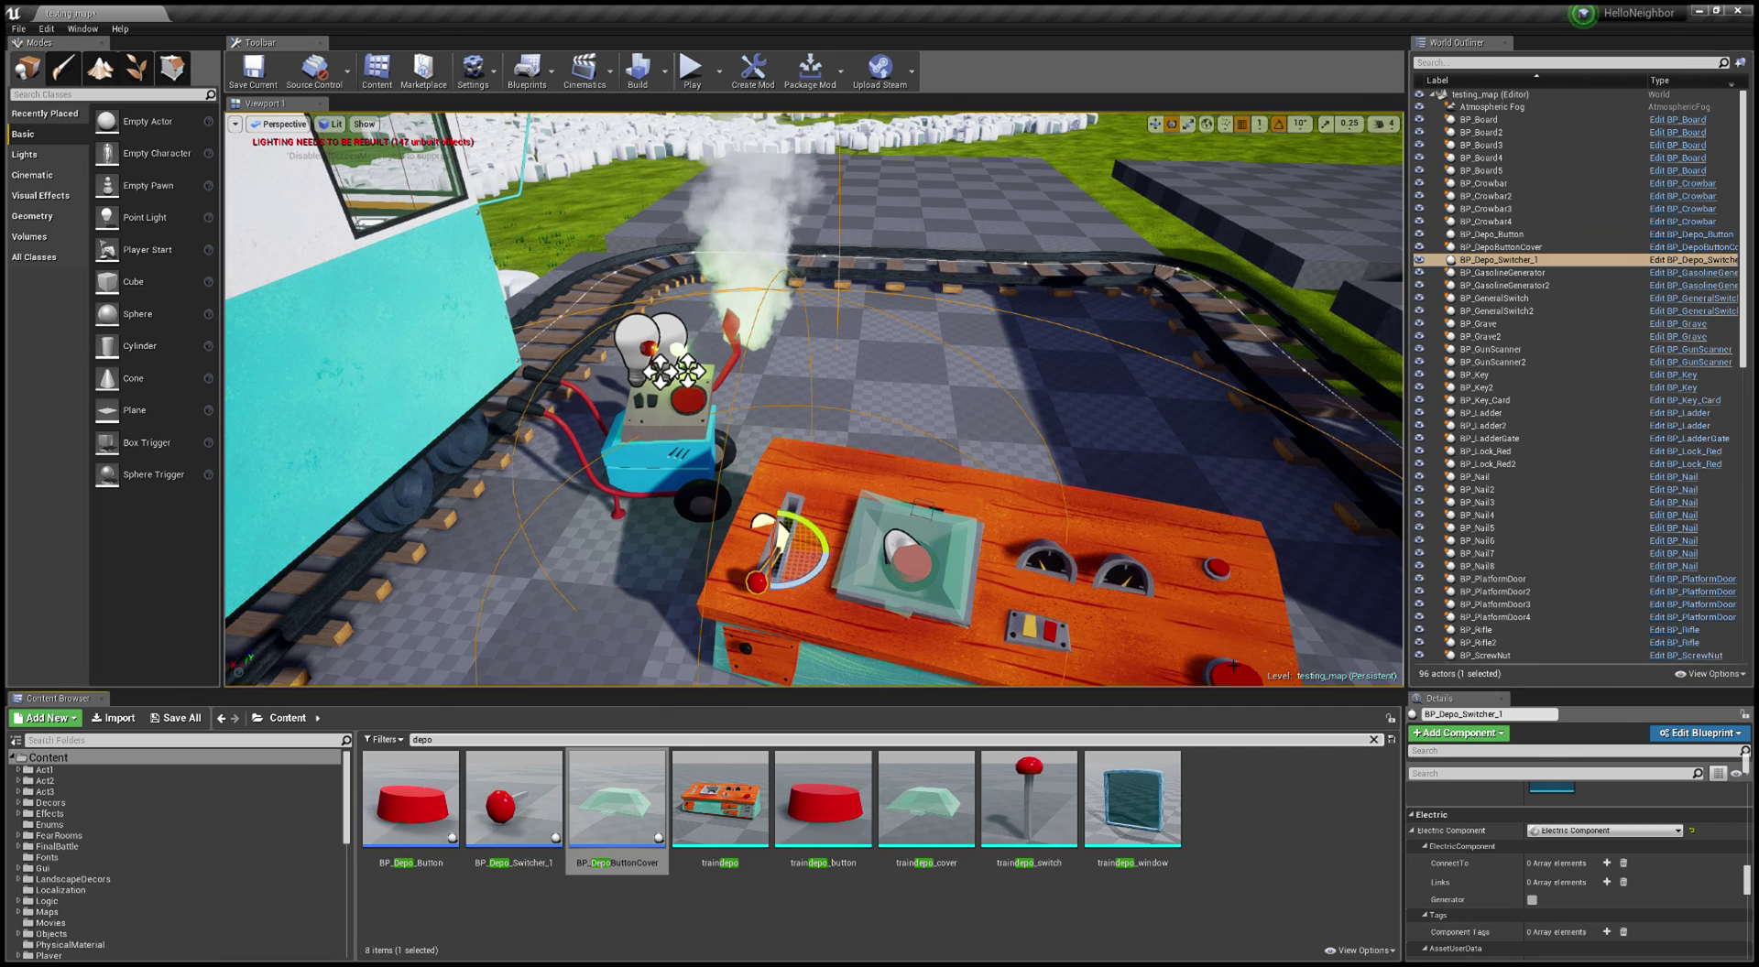
pyautogui.click(1533, 901)
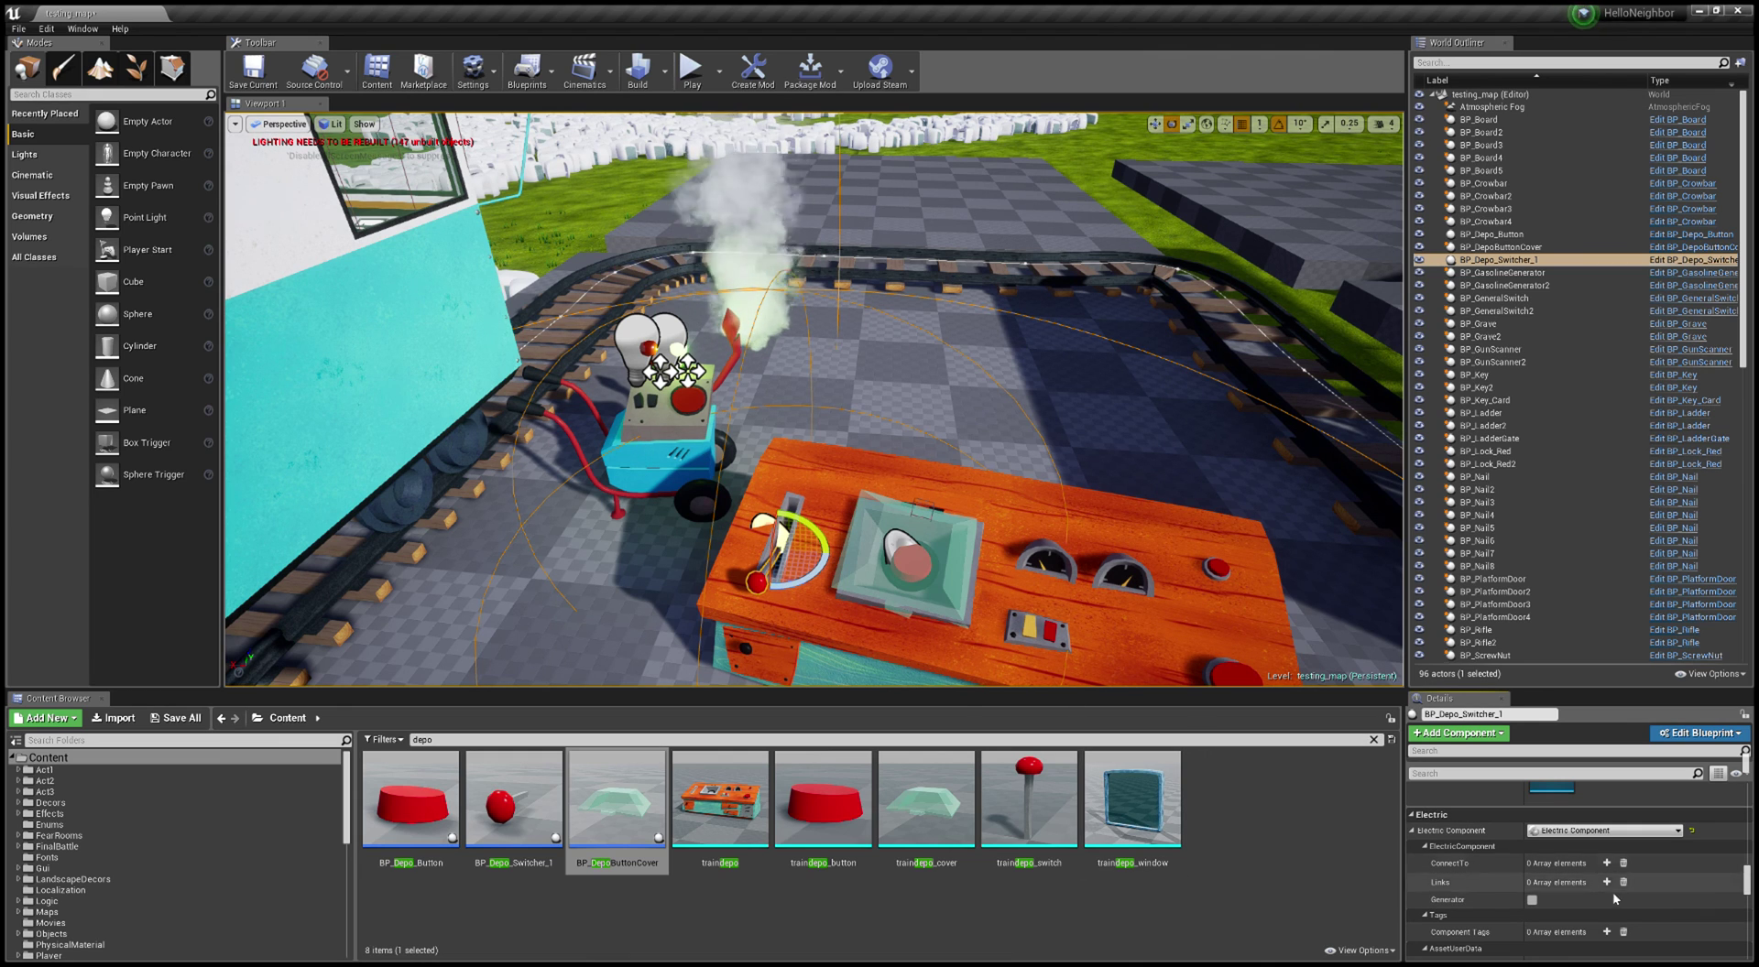
pyautogui.click(1606, 863)
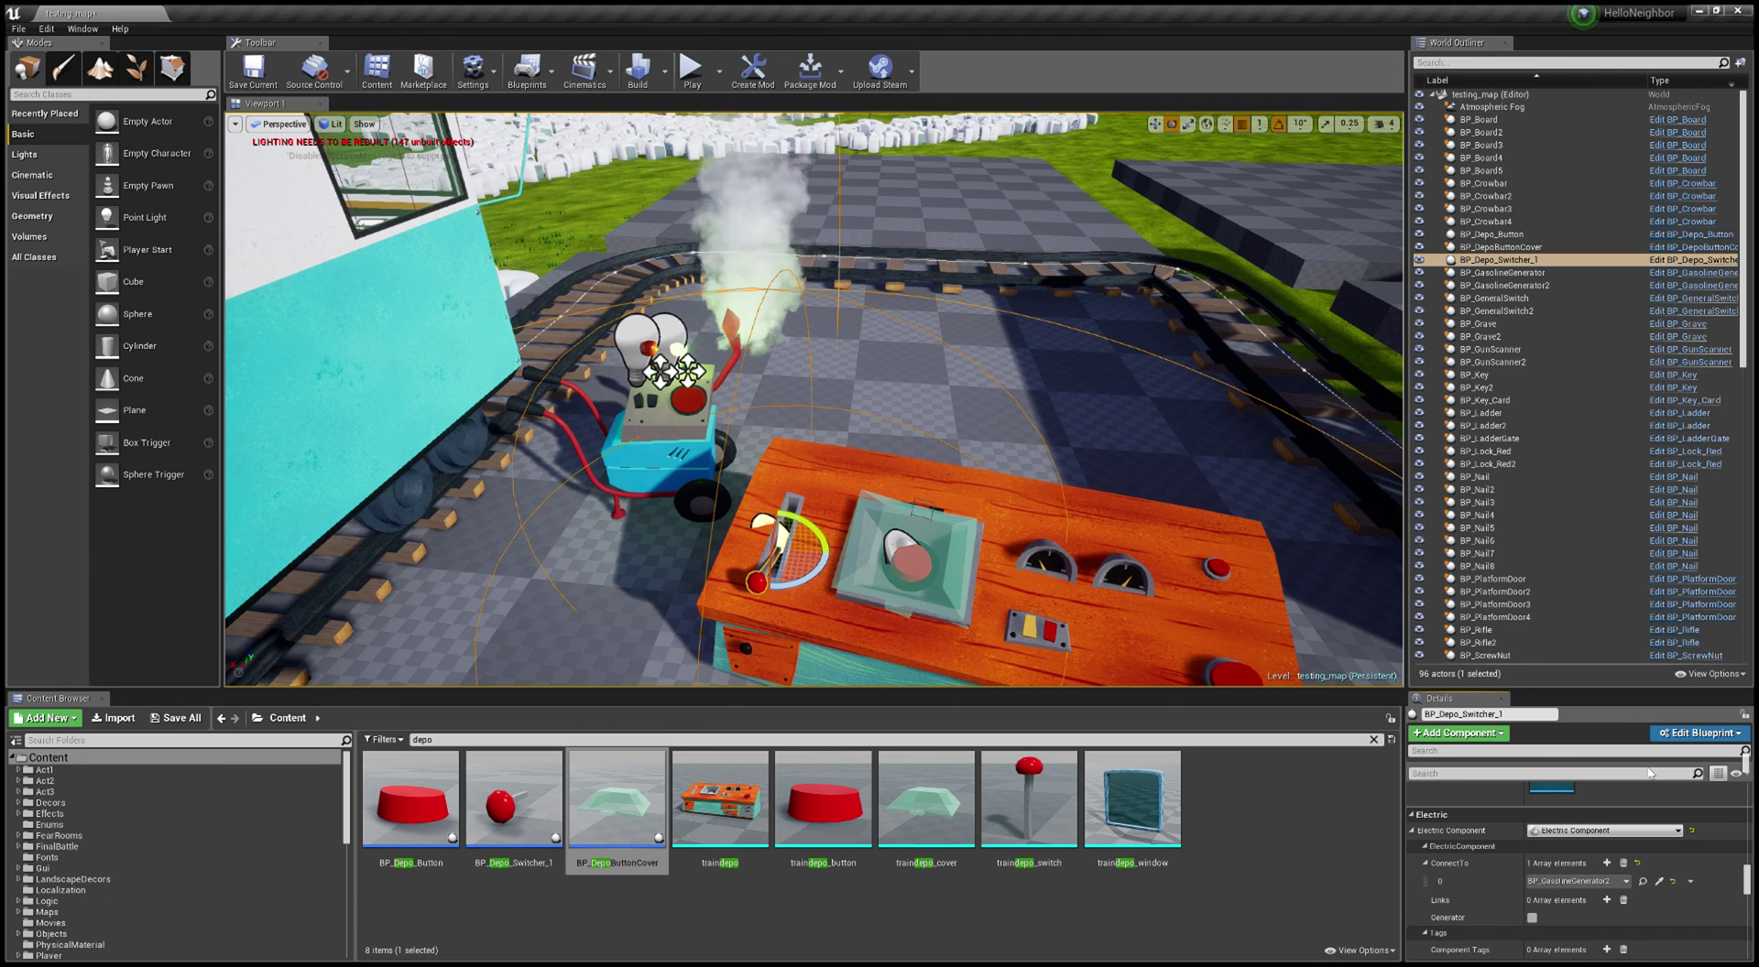
# Step: Add BP_Depo_Switcher_1 to the Links of BP_GasolineGenerator2 and compare its electric settings with those of BP_GasolineGenerator
pyautogui.click(649, 455)
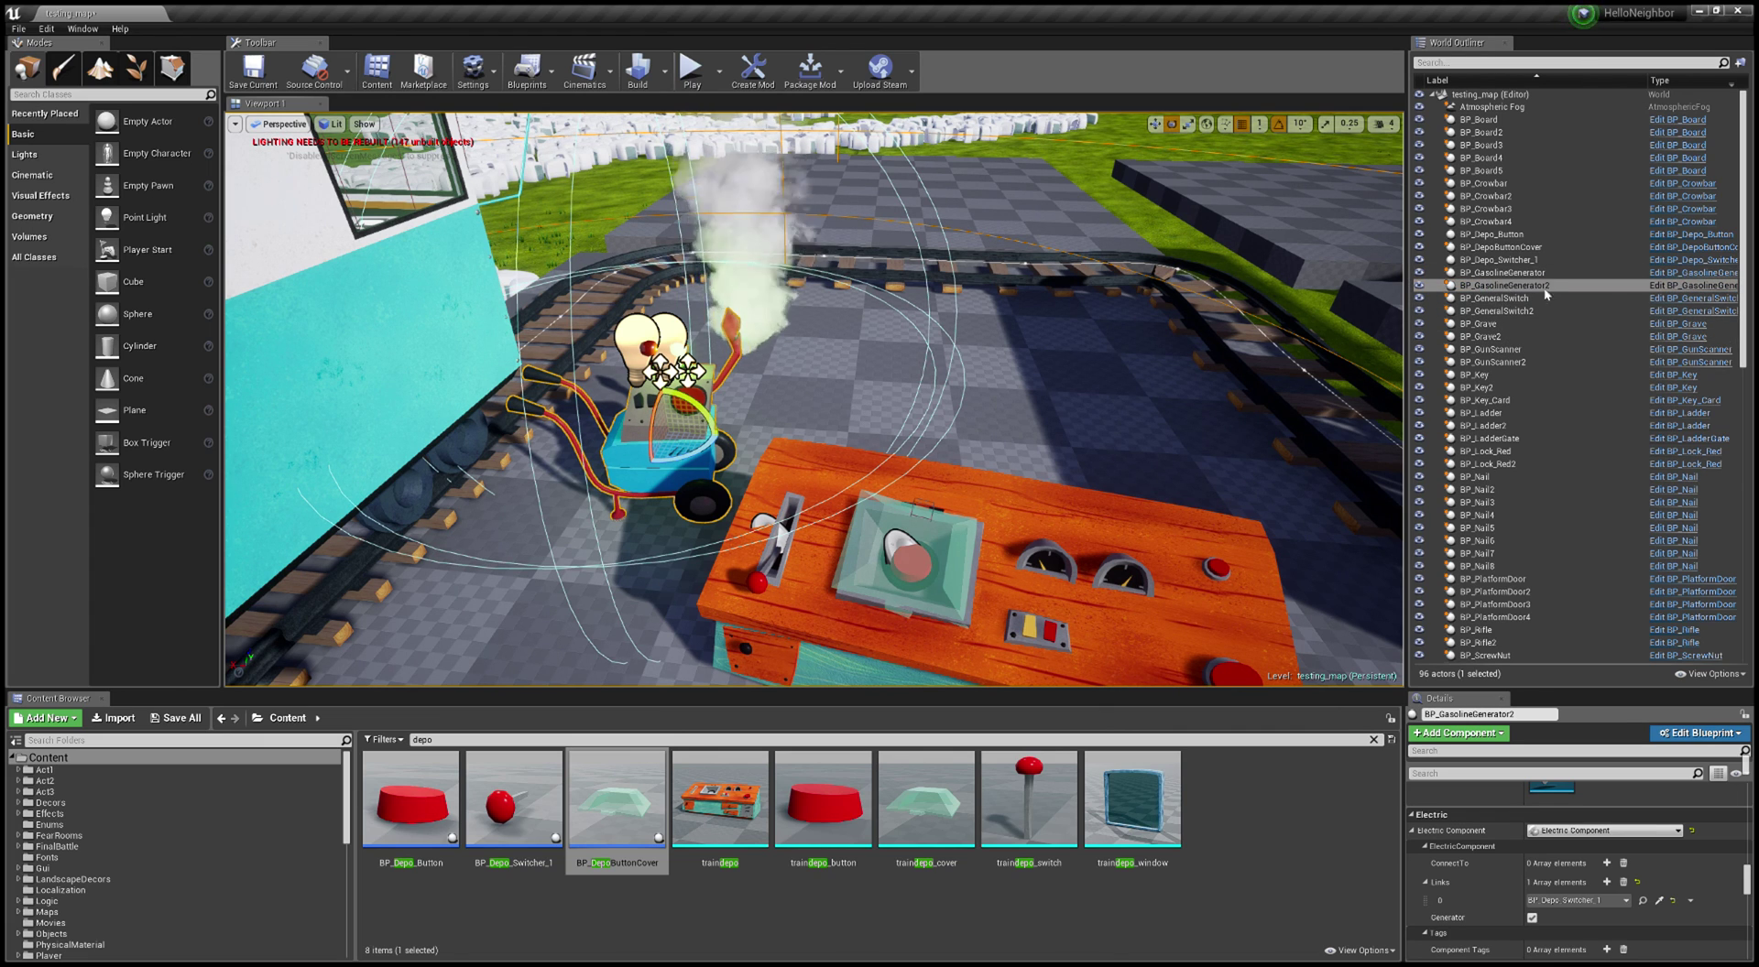
pyautogui.moveTo(675, 519); pyautogui.dragTo(682, 577, button='right')
pyautogui.click(949, 541)
pyautogui.moveTo(943, 522); pyautogui.dragTo(1006, 590, button='right')
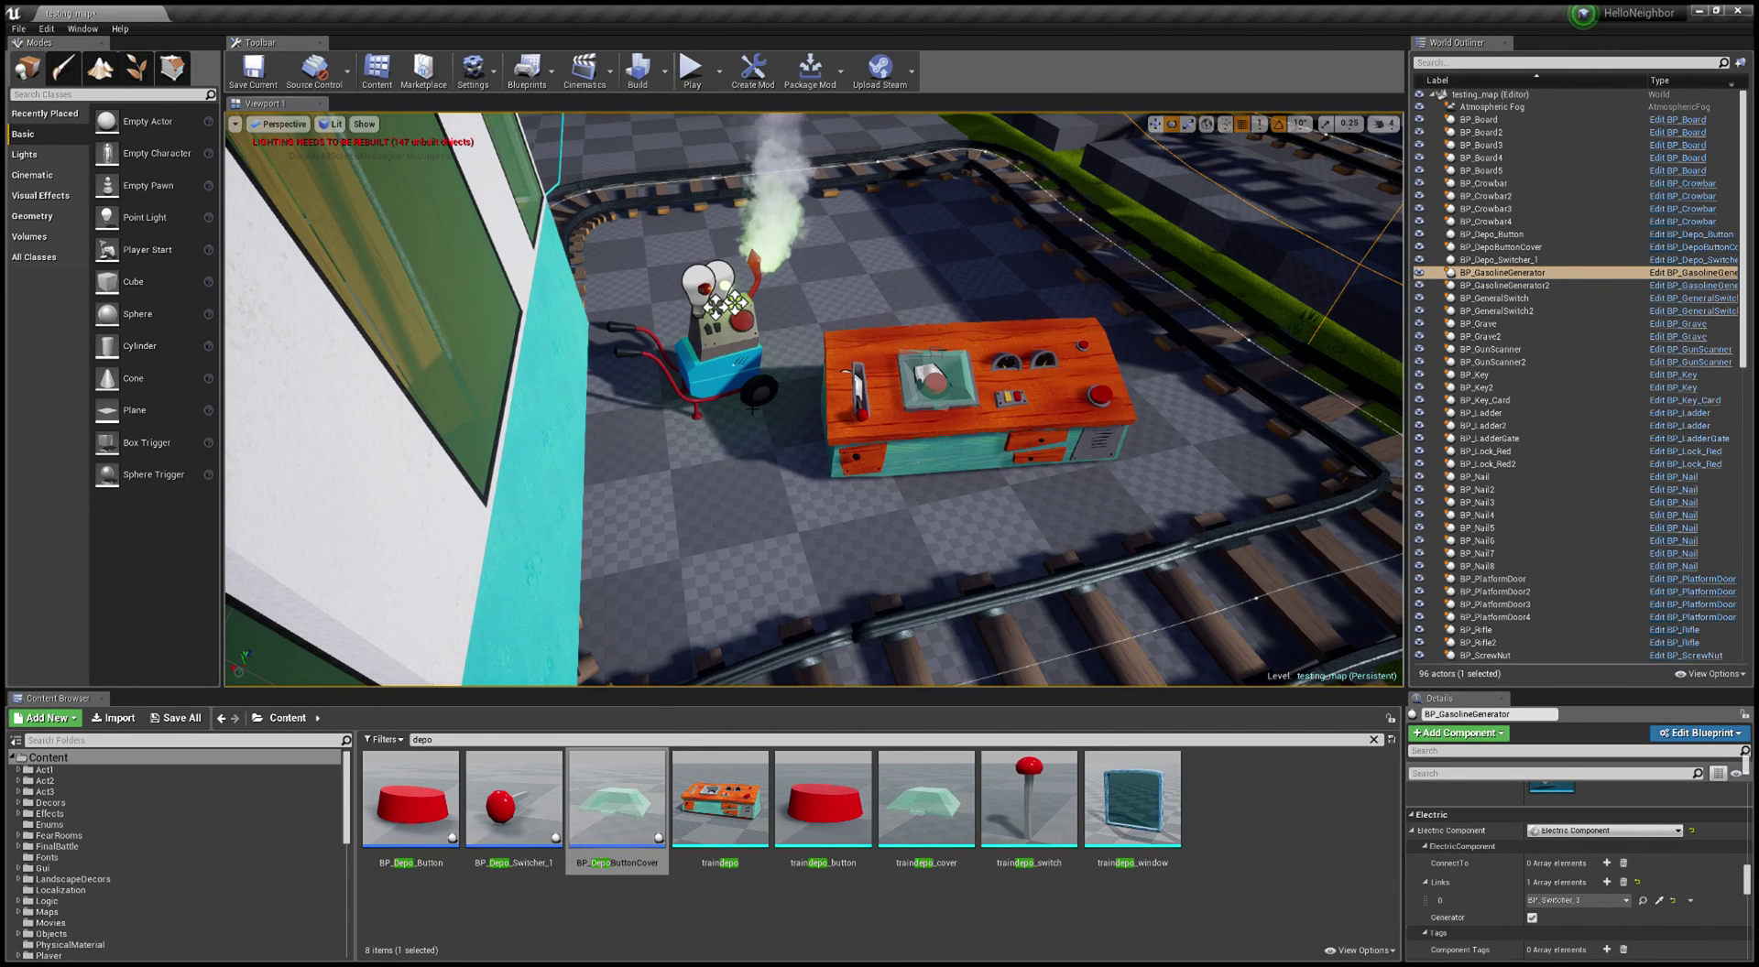
pyautogui.click(736, 396)
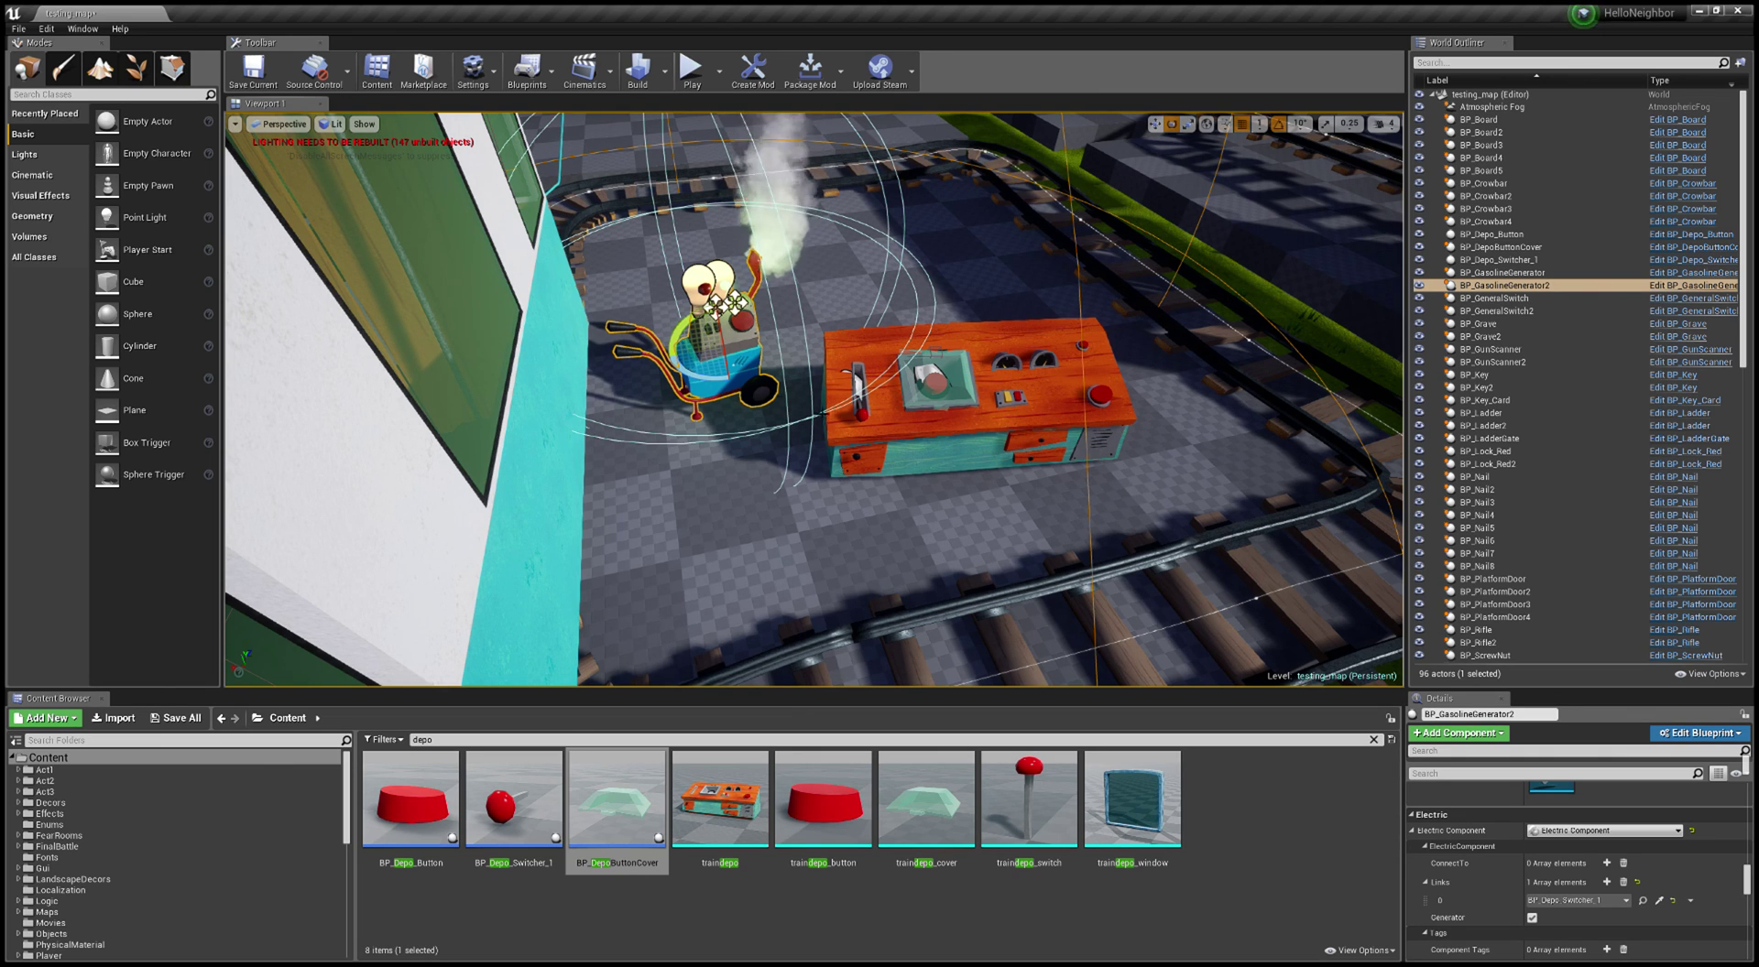
# Step: Inspect the control desk from several angles, checking how the red button and its transparent cover sit in the square recess
pyautogui.click(1001, 379)
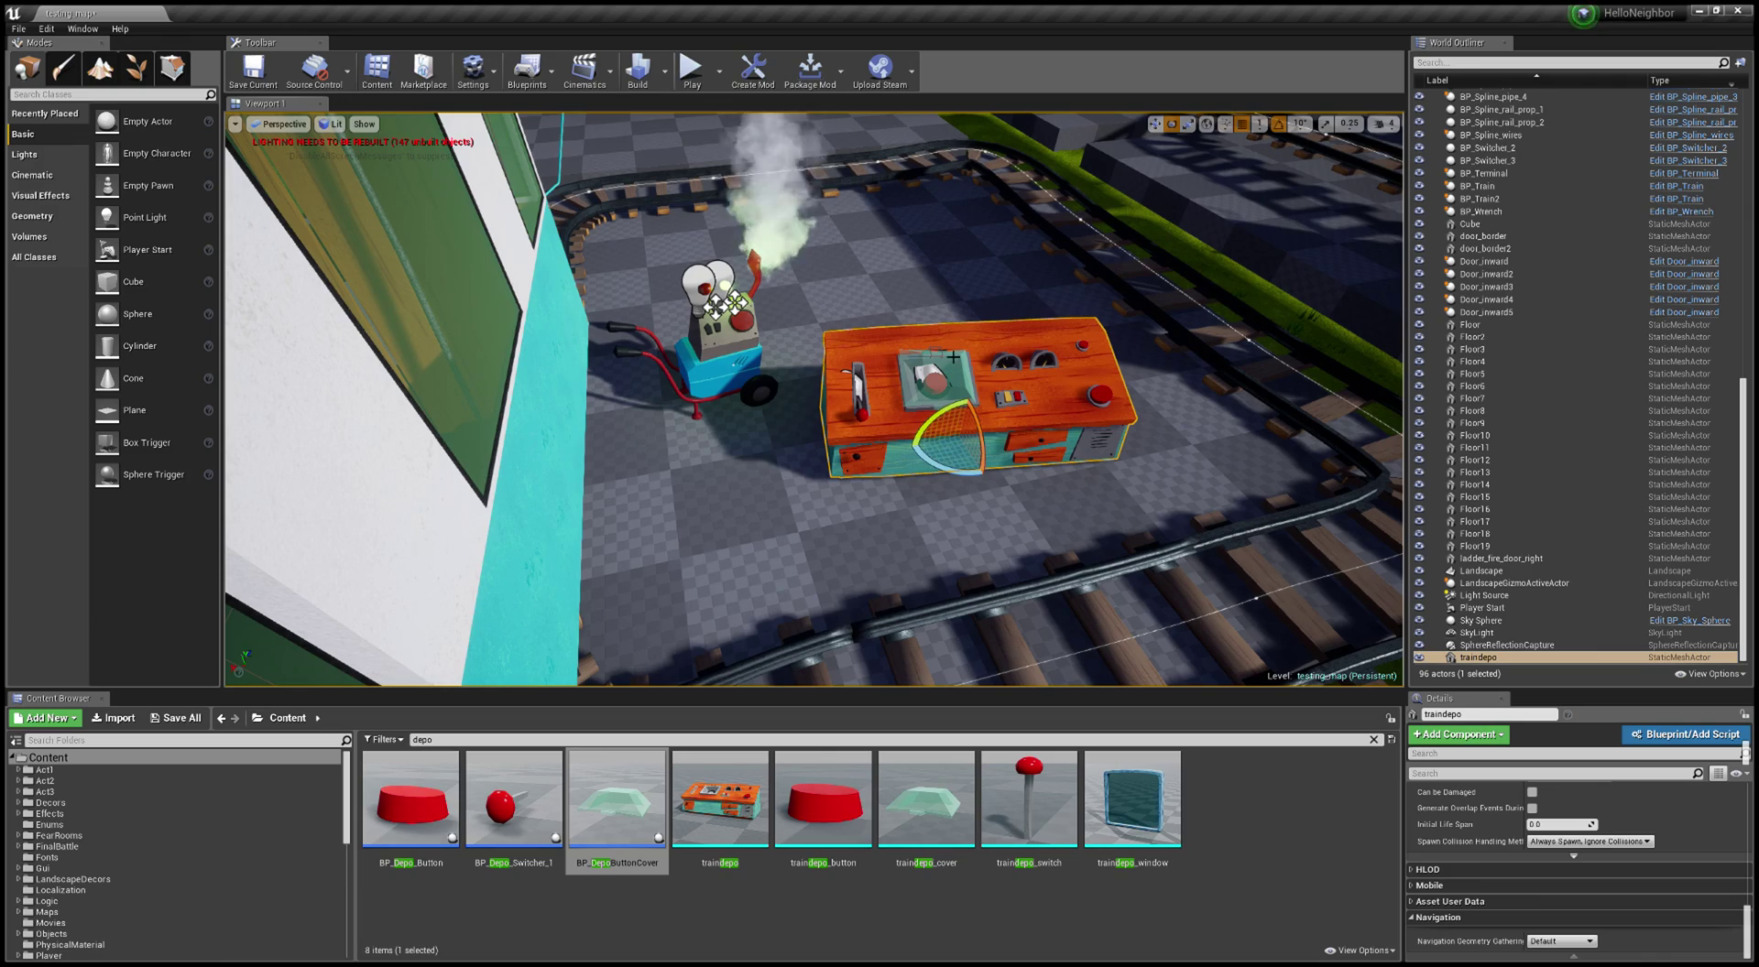
pyautogui.moveTo(949, 467)
pyautogui.mouseDown(button='right')
pyautogui.moveTo(971, 439)
pyautogui.moveTo(961, 366)
pyautogui.moveTo(964, 449)
pyautogui.mouseUp(button='right')
pyautogui.press('w')
pyautogui.press('s')
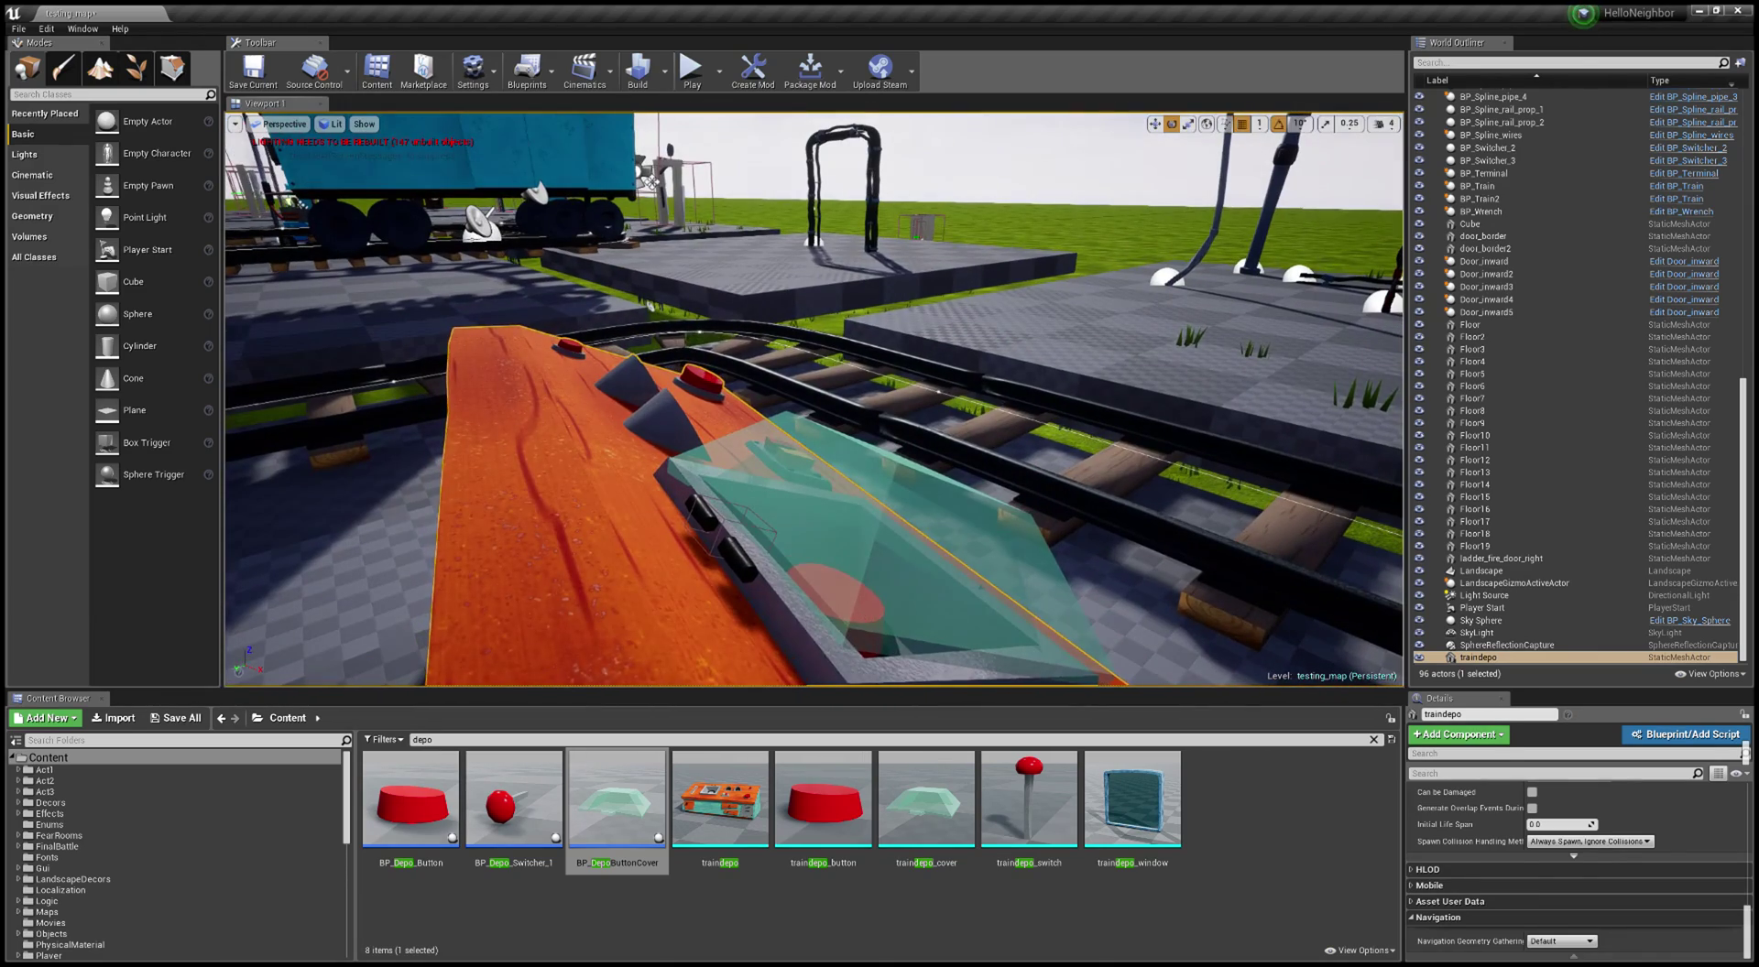
pyautogui.click(822, 595)
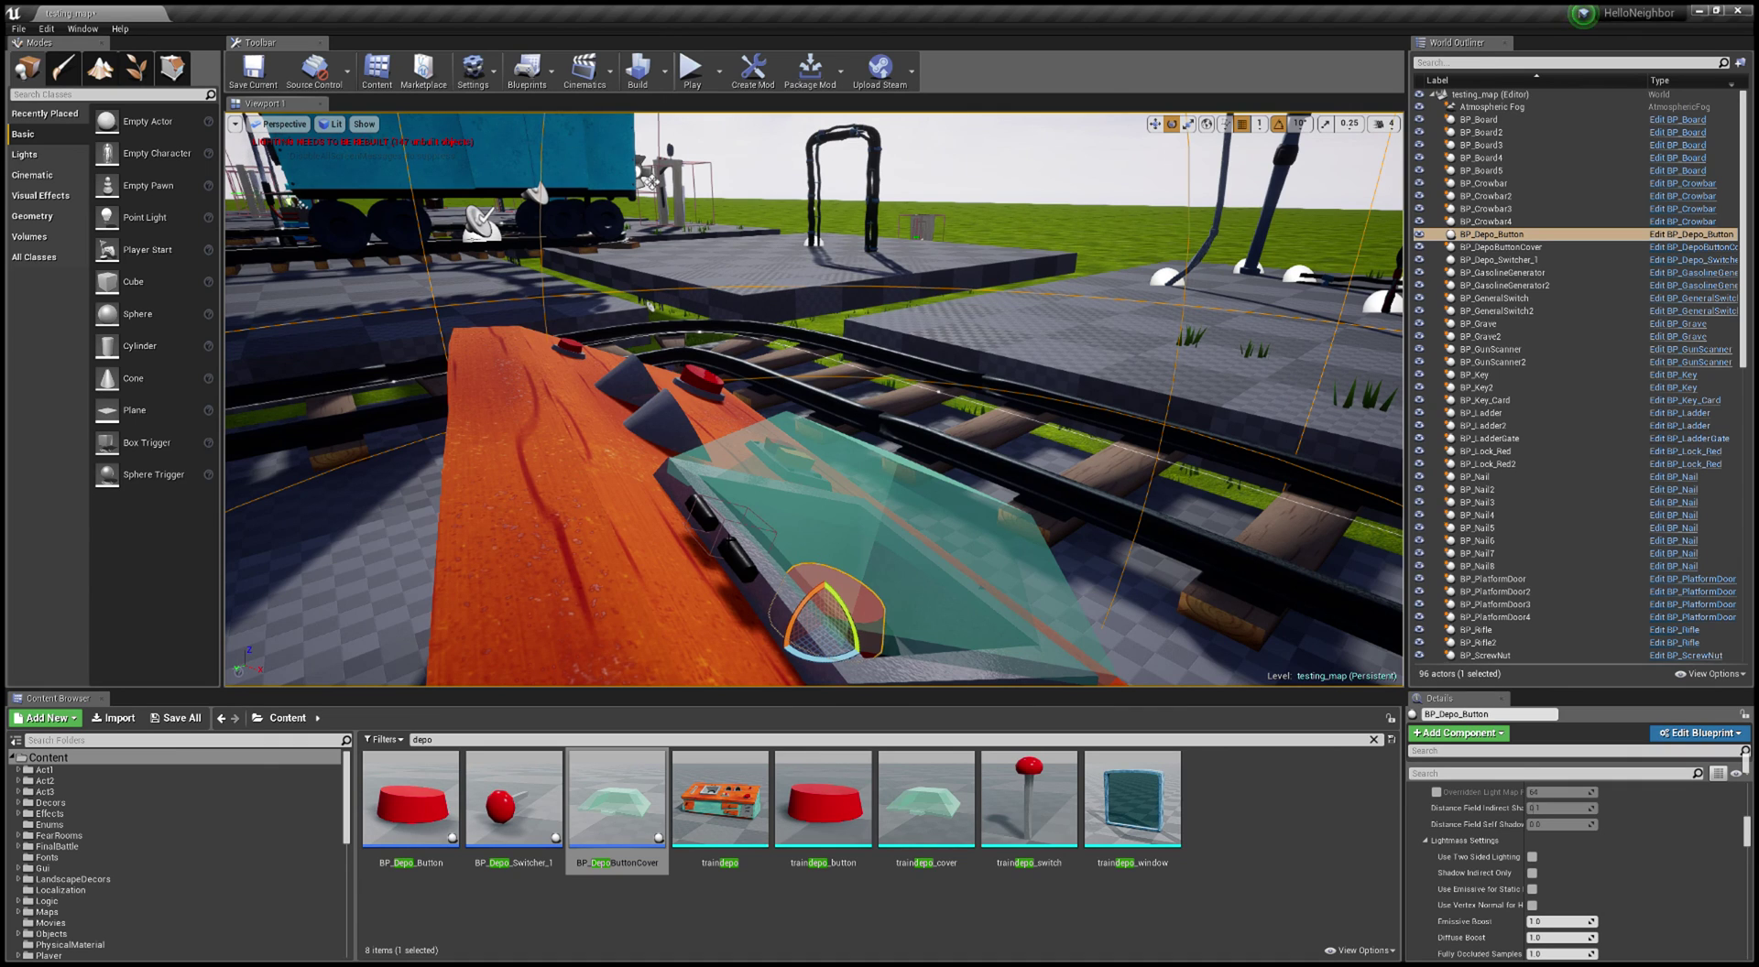
pyautogui.click(616, 524)
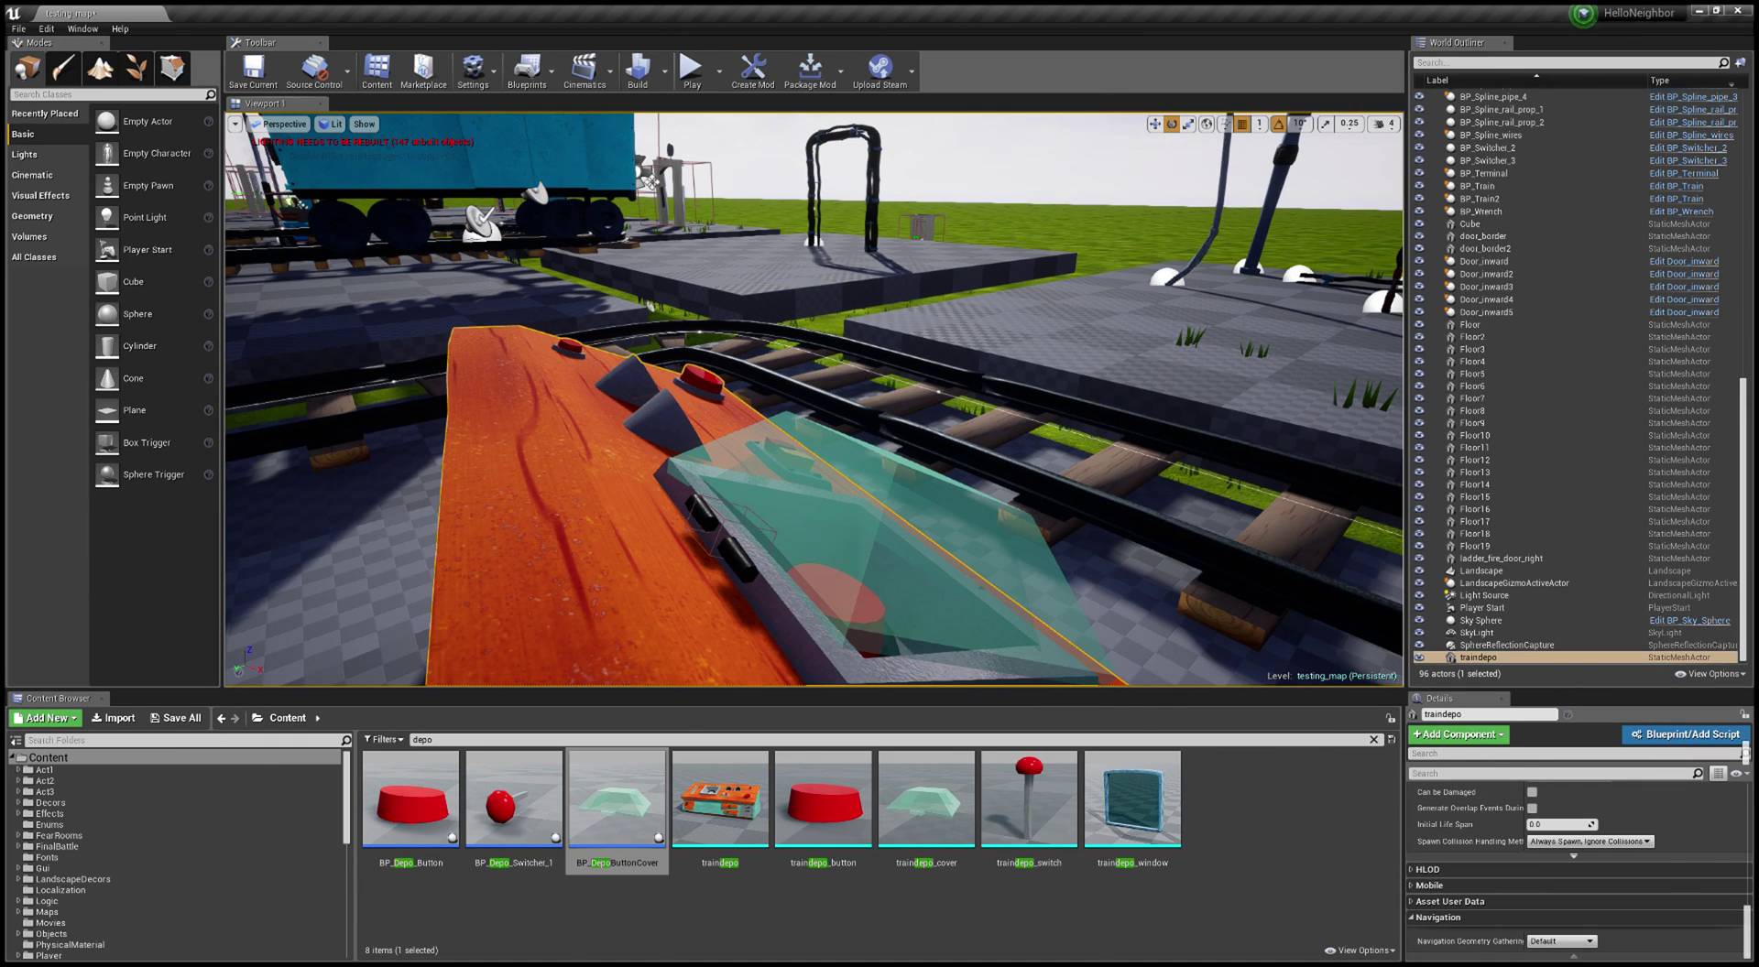
pyautogui.press('s')
pyautogui.moveTo(822, 524); pyautogui.dragTo(678, 520, button='right')
pyautogui.press('w')
pyautogui.press('s')
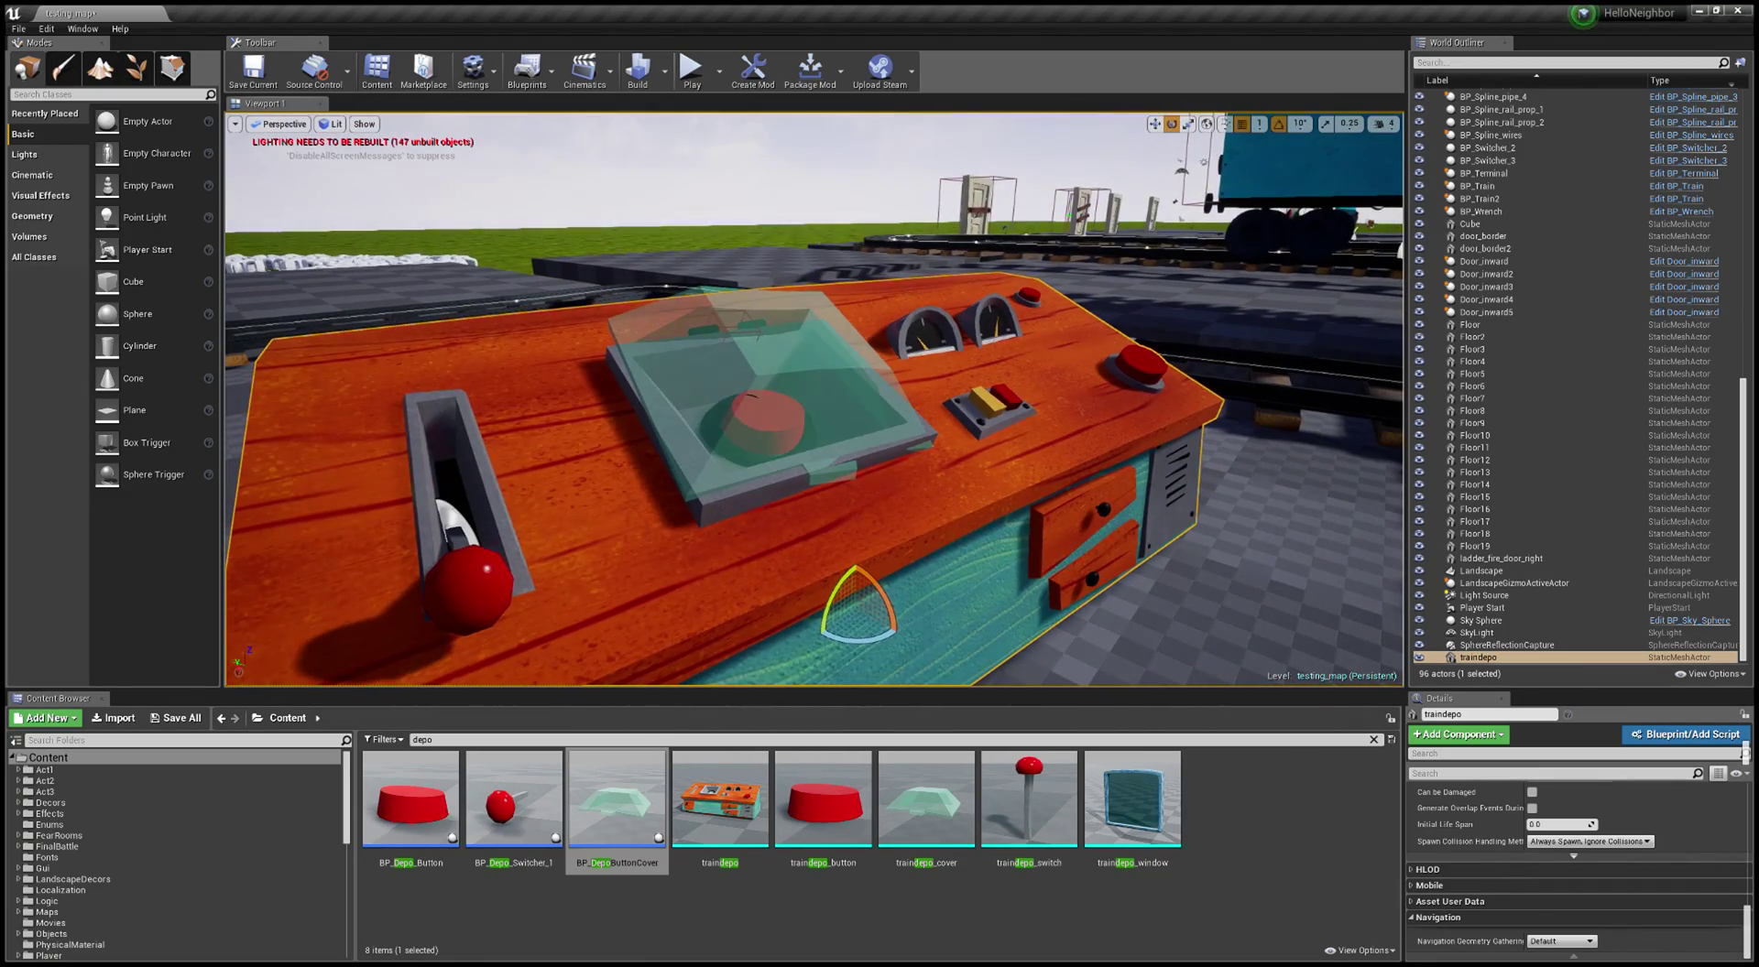
pyautogui.doubleClick(708, 491)
pyautogui.keyDown('alt'); pyautogui.moveTo(719, 414); pyautogui.dragTo(822, 389); pyautogui.keyUp('alt')
pyautogui.click(823, 389)
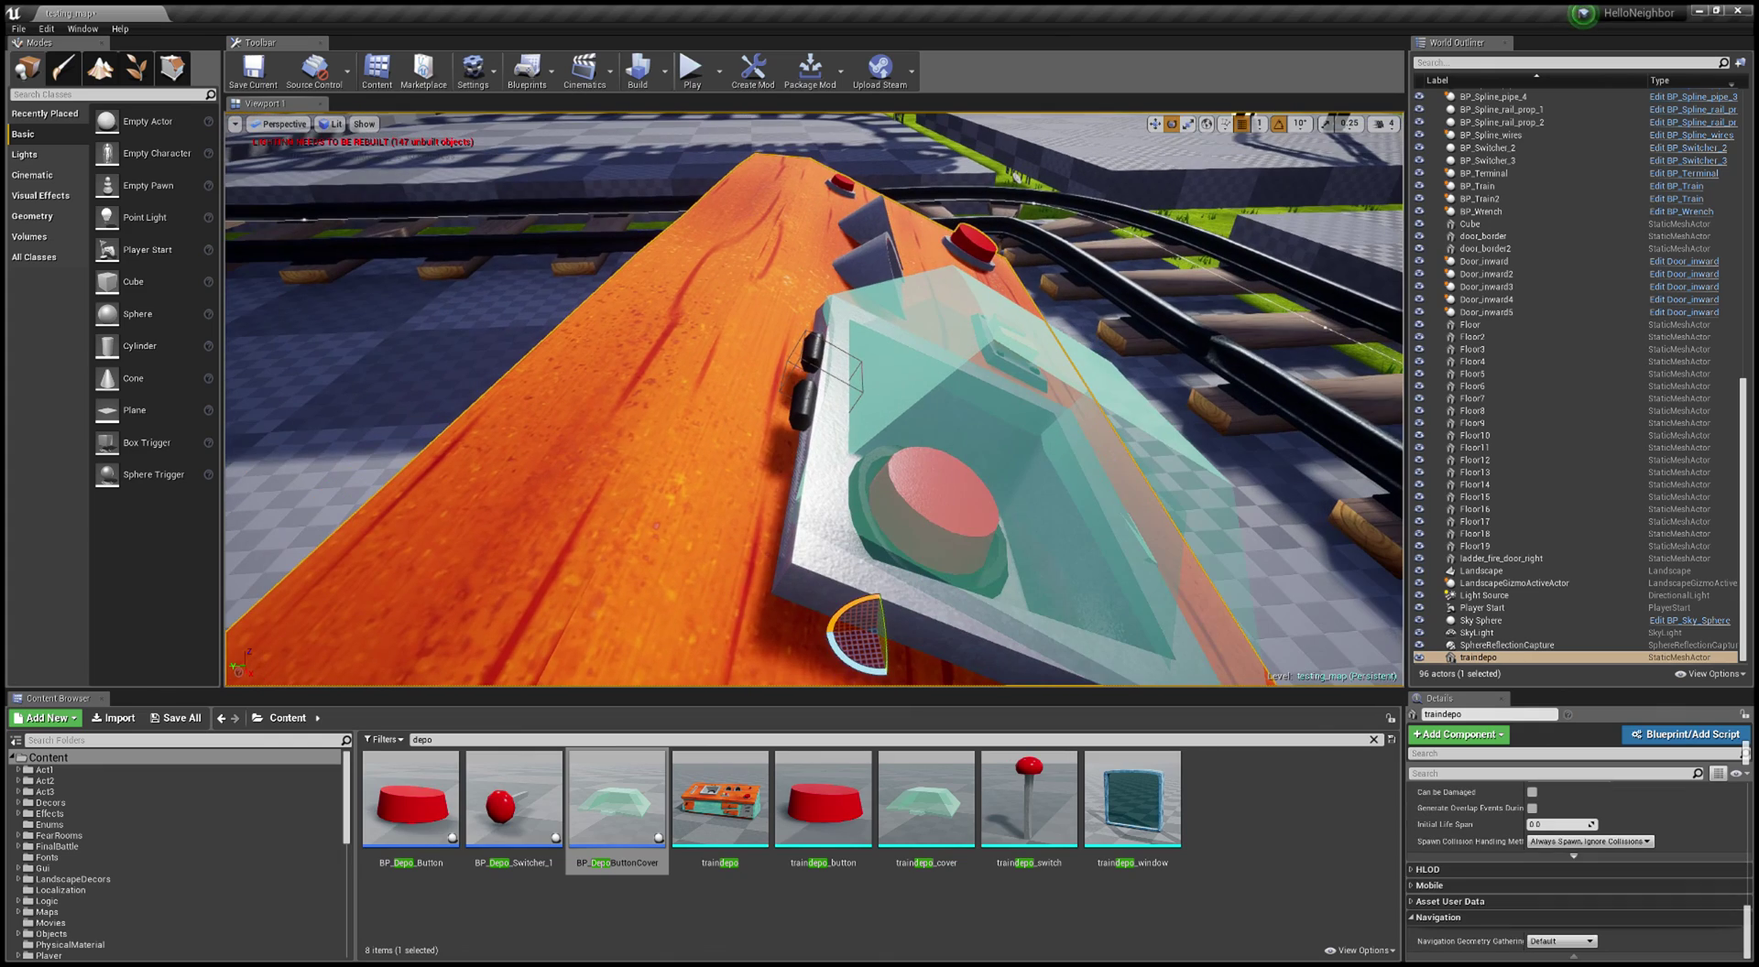
# Step: Rotate the BP_DepoButtonCover slightly to line up its hinge edge with the desk's square recess
pyautogui.click(1015, 307)
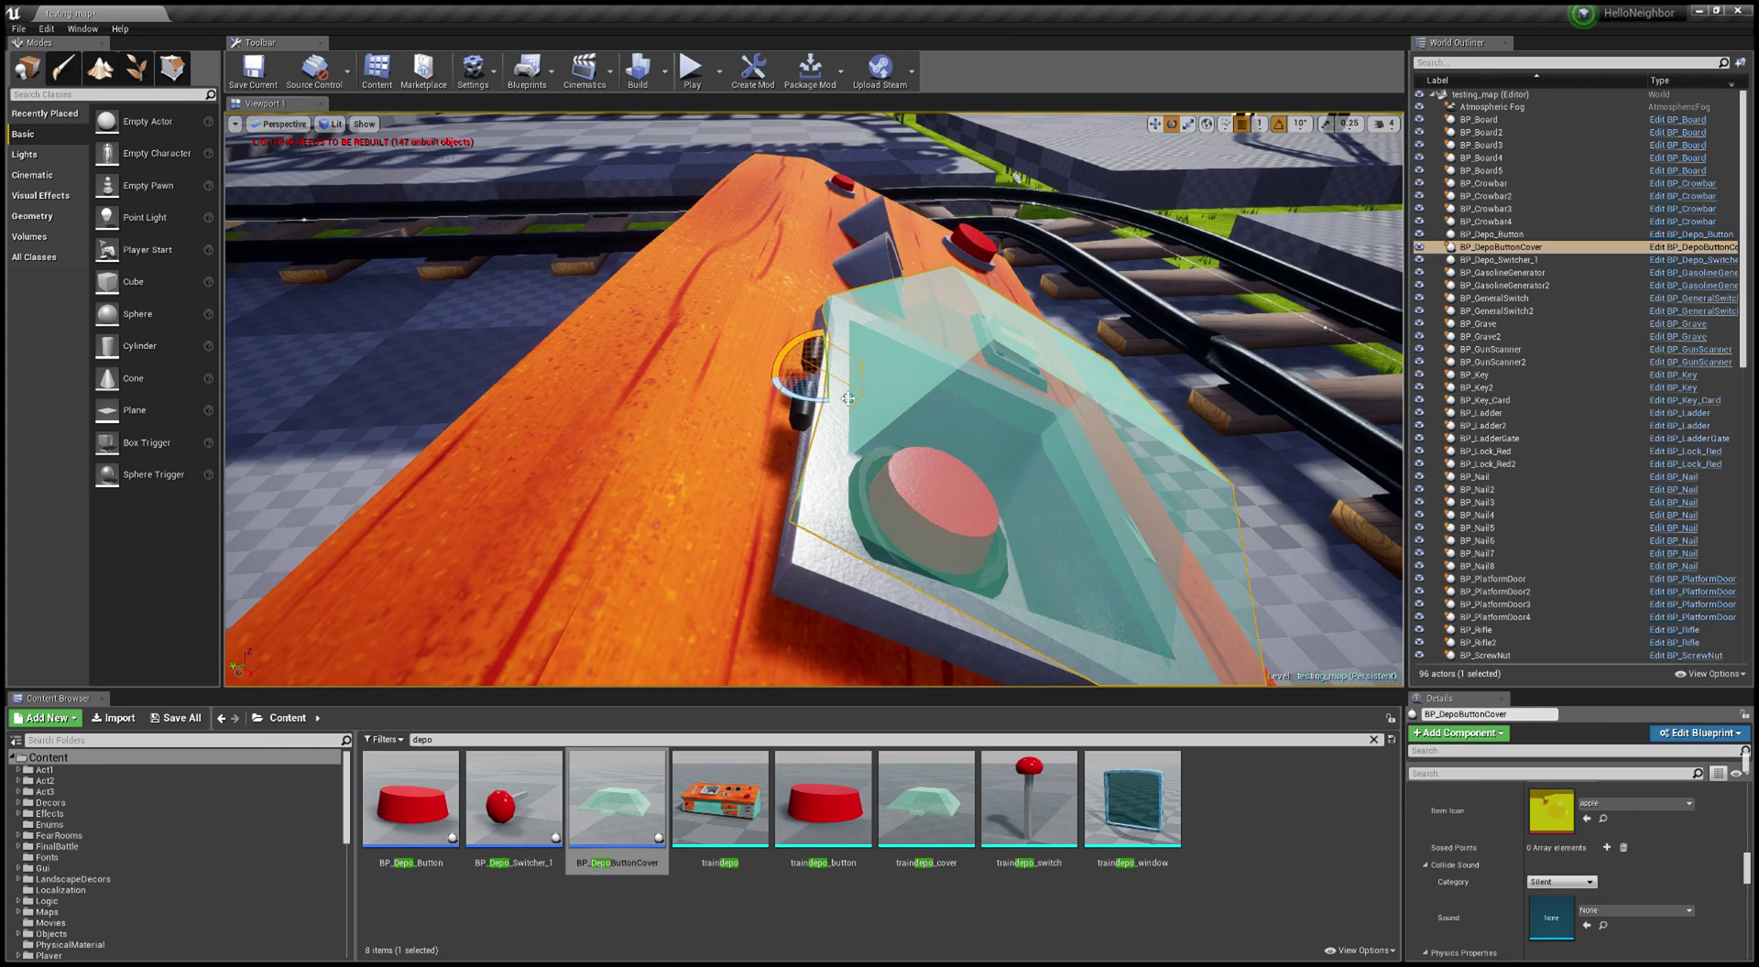
pyautogui.moveTo(908, 493); pyautogui.dragTo(907, 493, button='right')
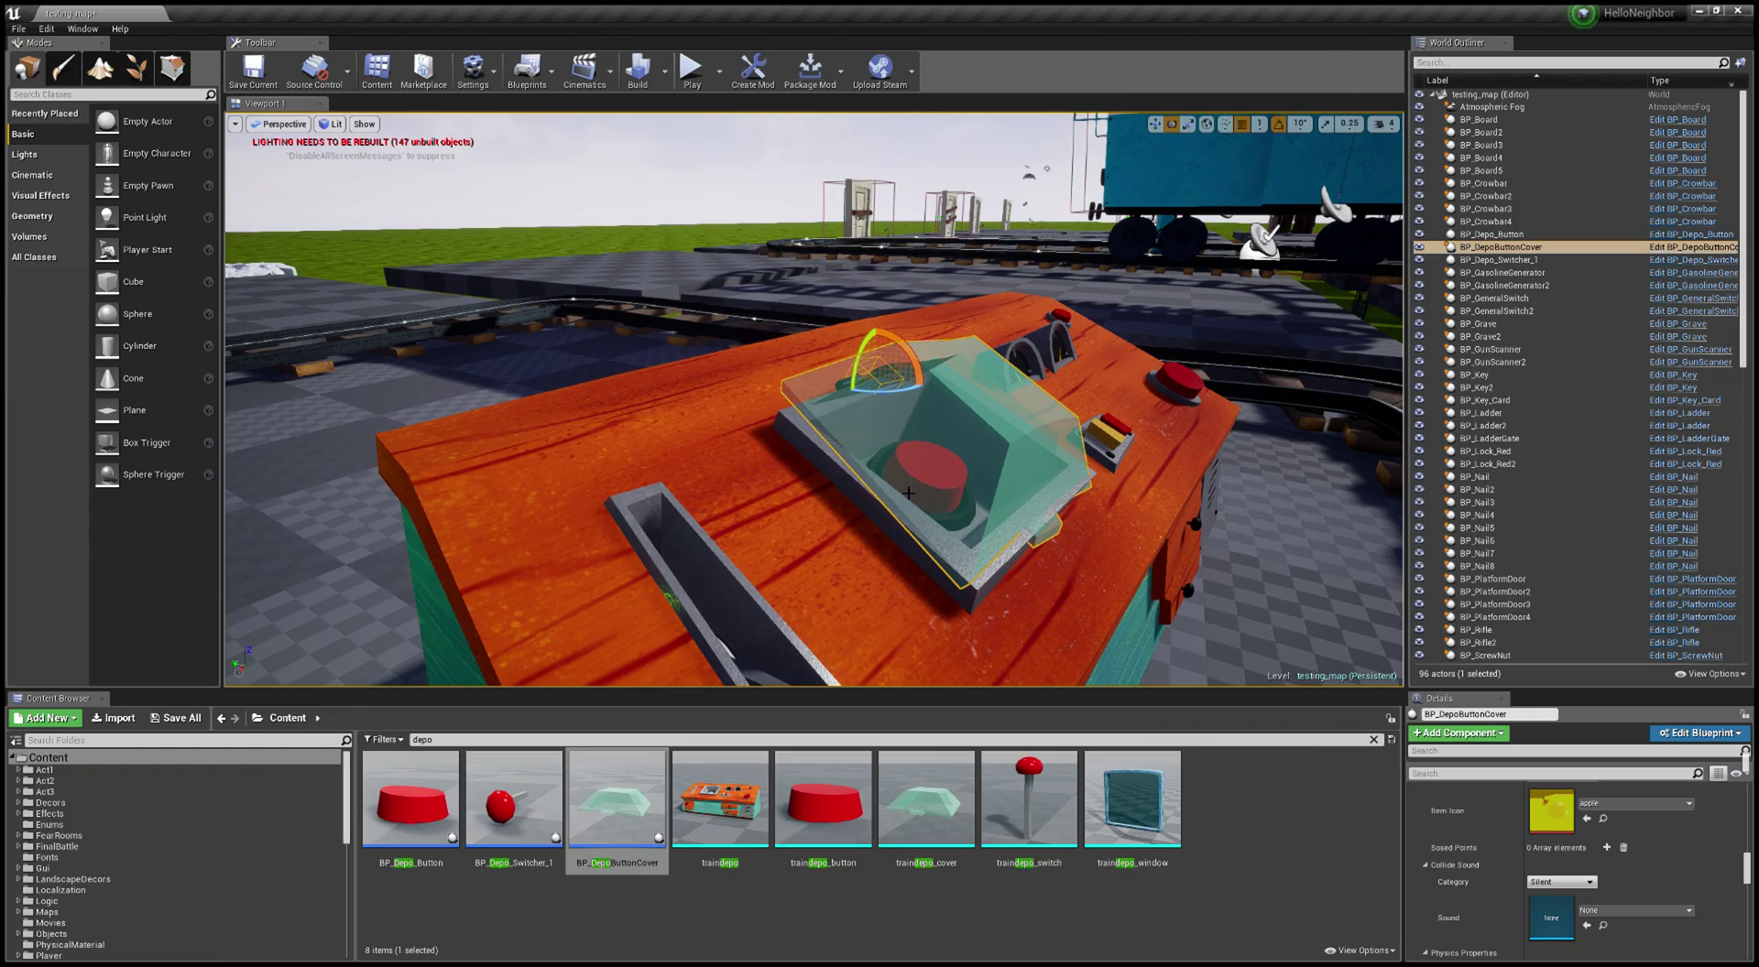
pyautogui.moveTo(918, 554); pyautogui.dragTo(877, 516, button='right')
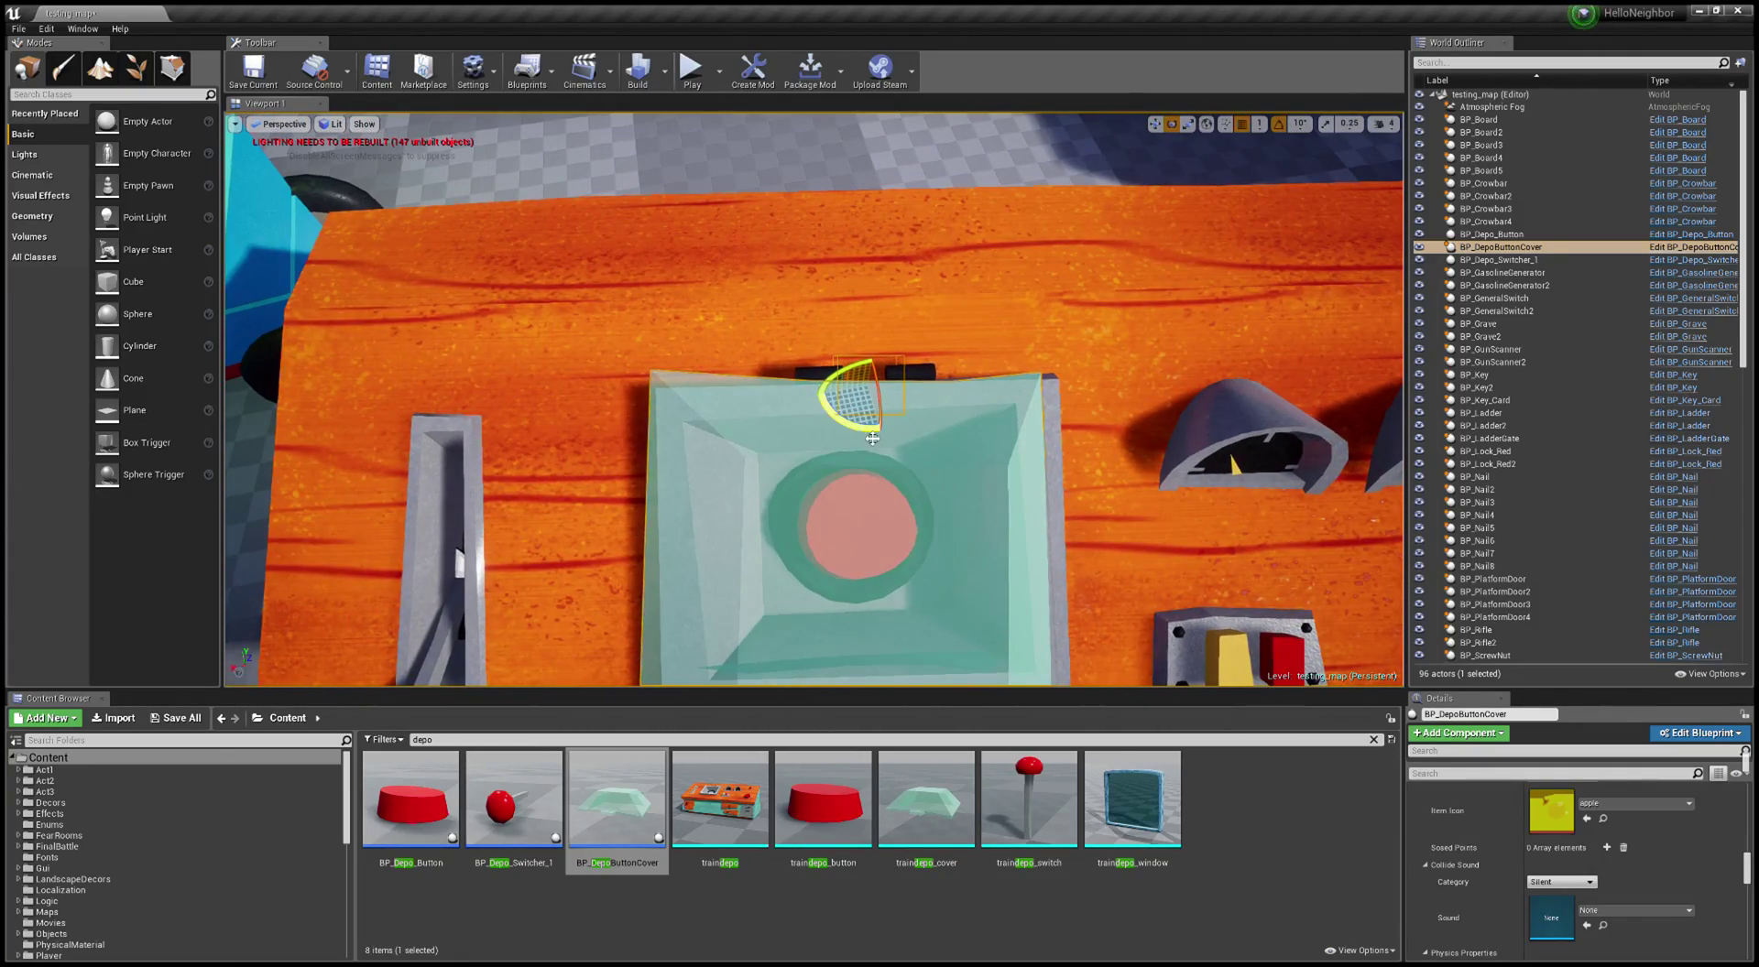
pyautogui.moveTo(881, 425); pyautogui.dragTo(871, 382)
pyautogui.press('w')
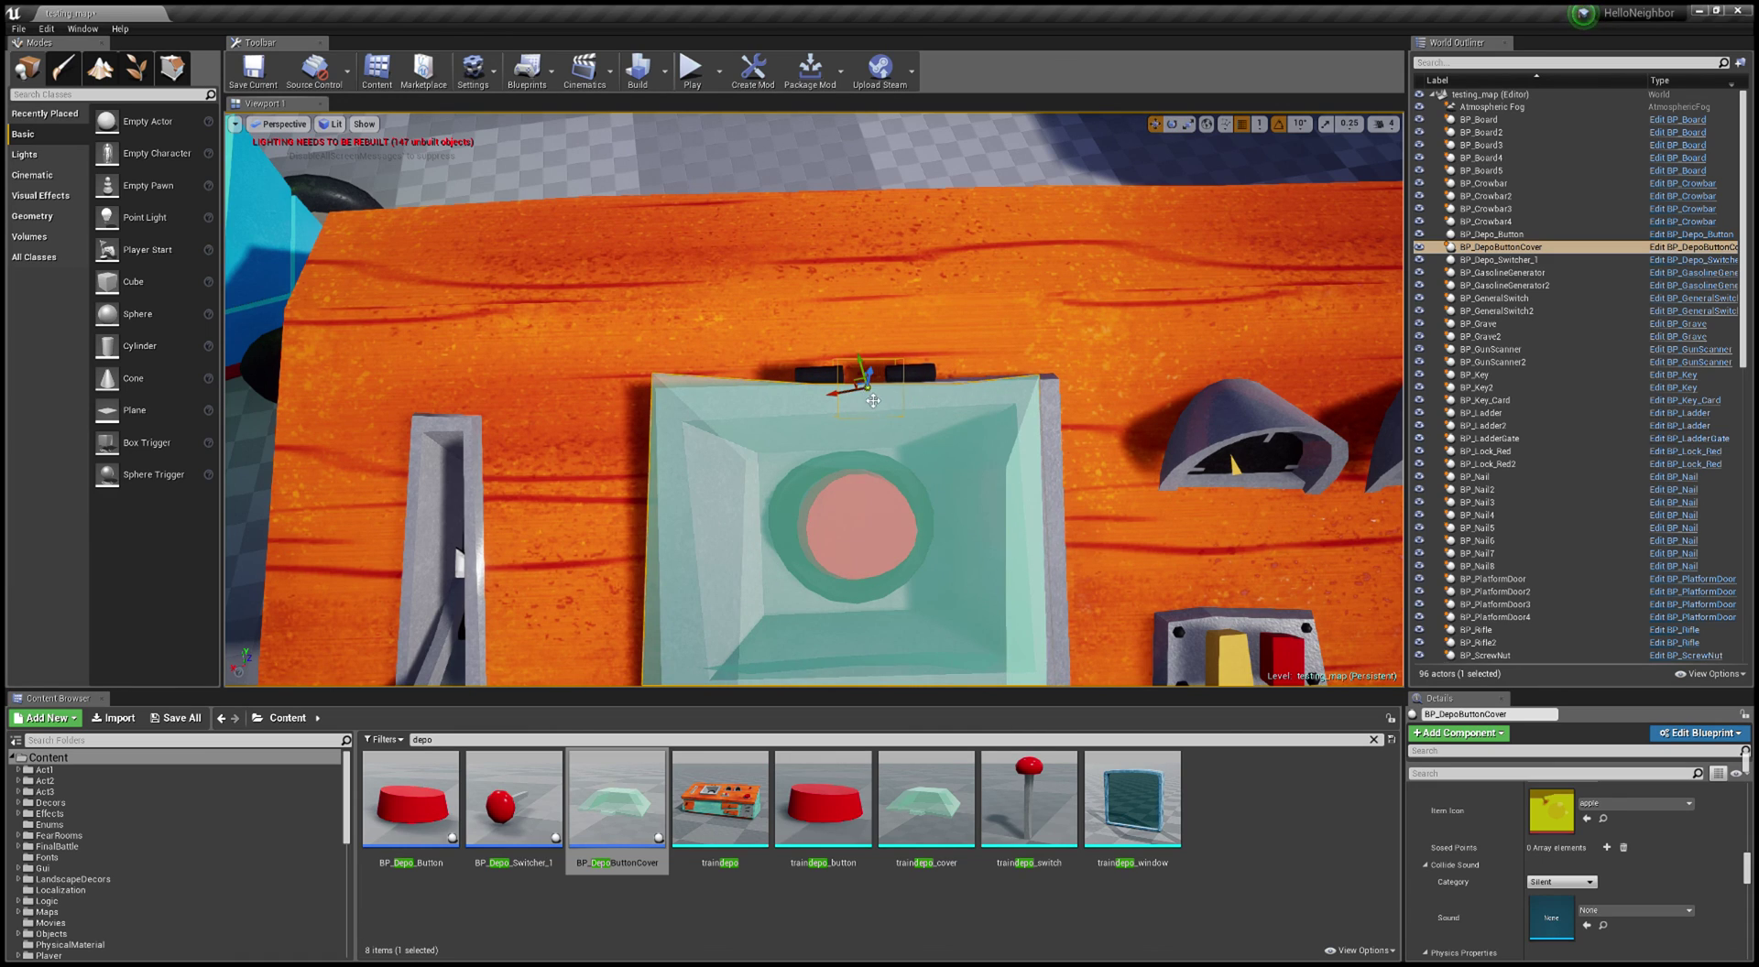
# Step: Add BP_Depo_Switcher_1 as a ConnectTo element in the Electric Component of the BP_DepoButtonCover
pyautogui.scroll(-10, 868, 383)
pyautogui.press('f')
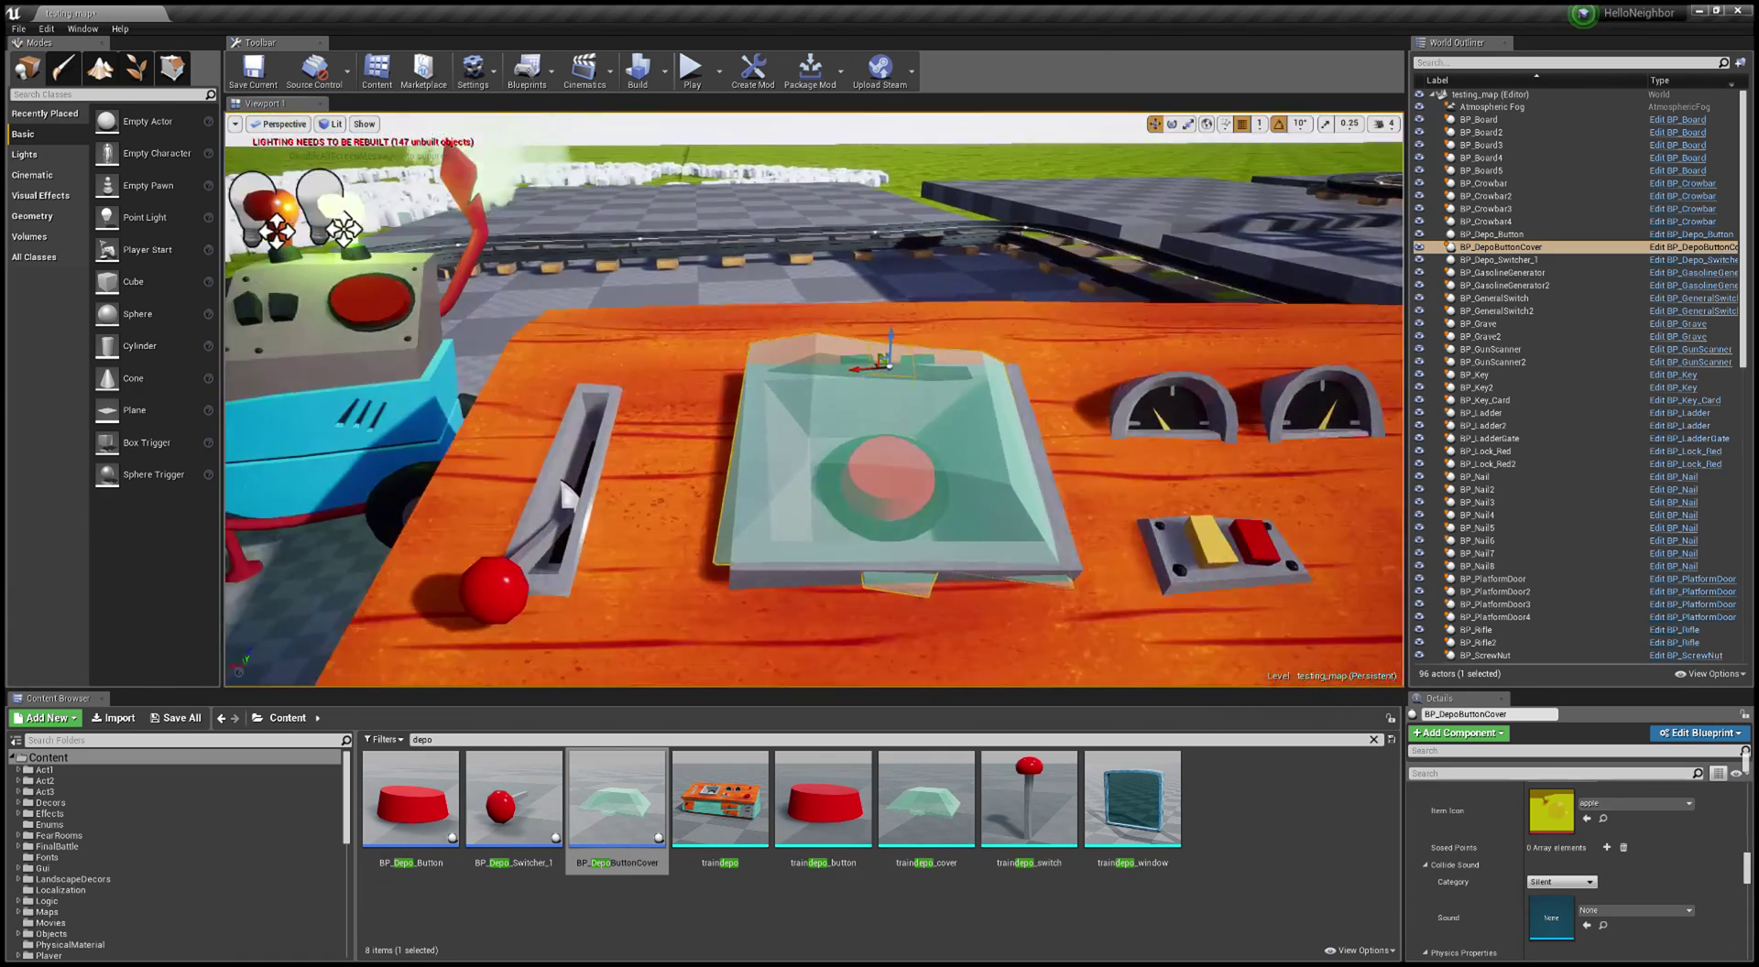
pyautogui.scroll(-5, 1594, 821)
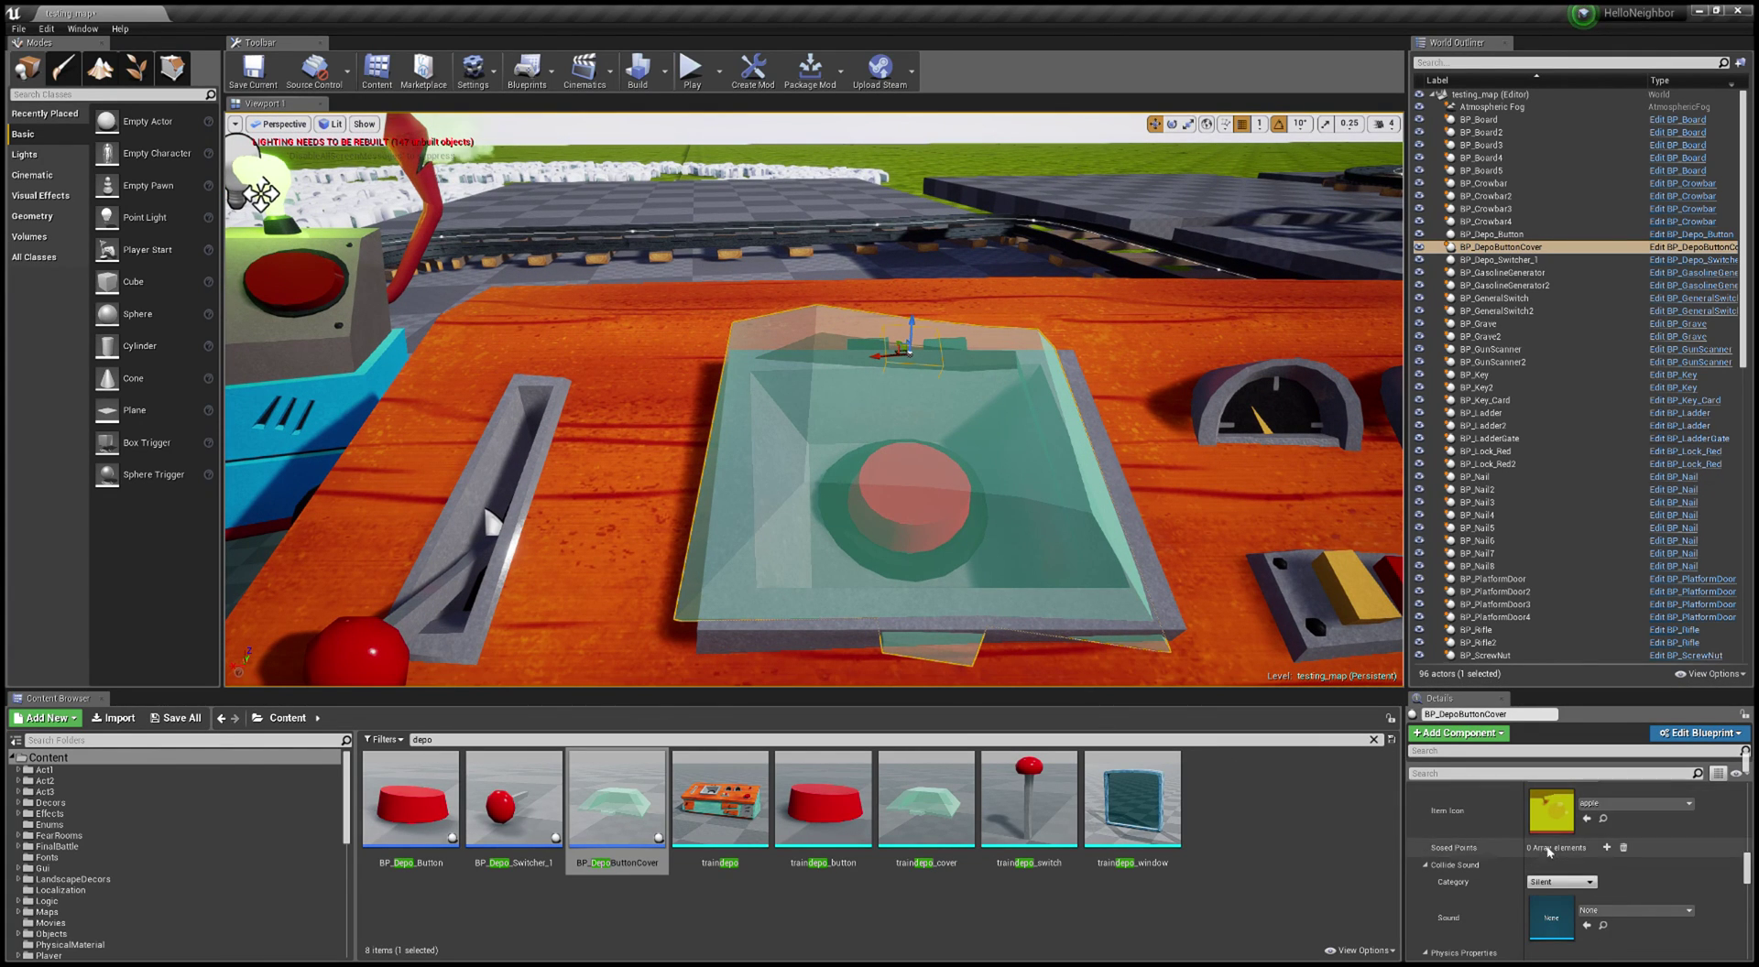
pyautogui.scroll(10, 1593, 822)
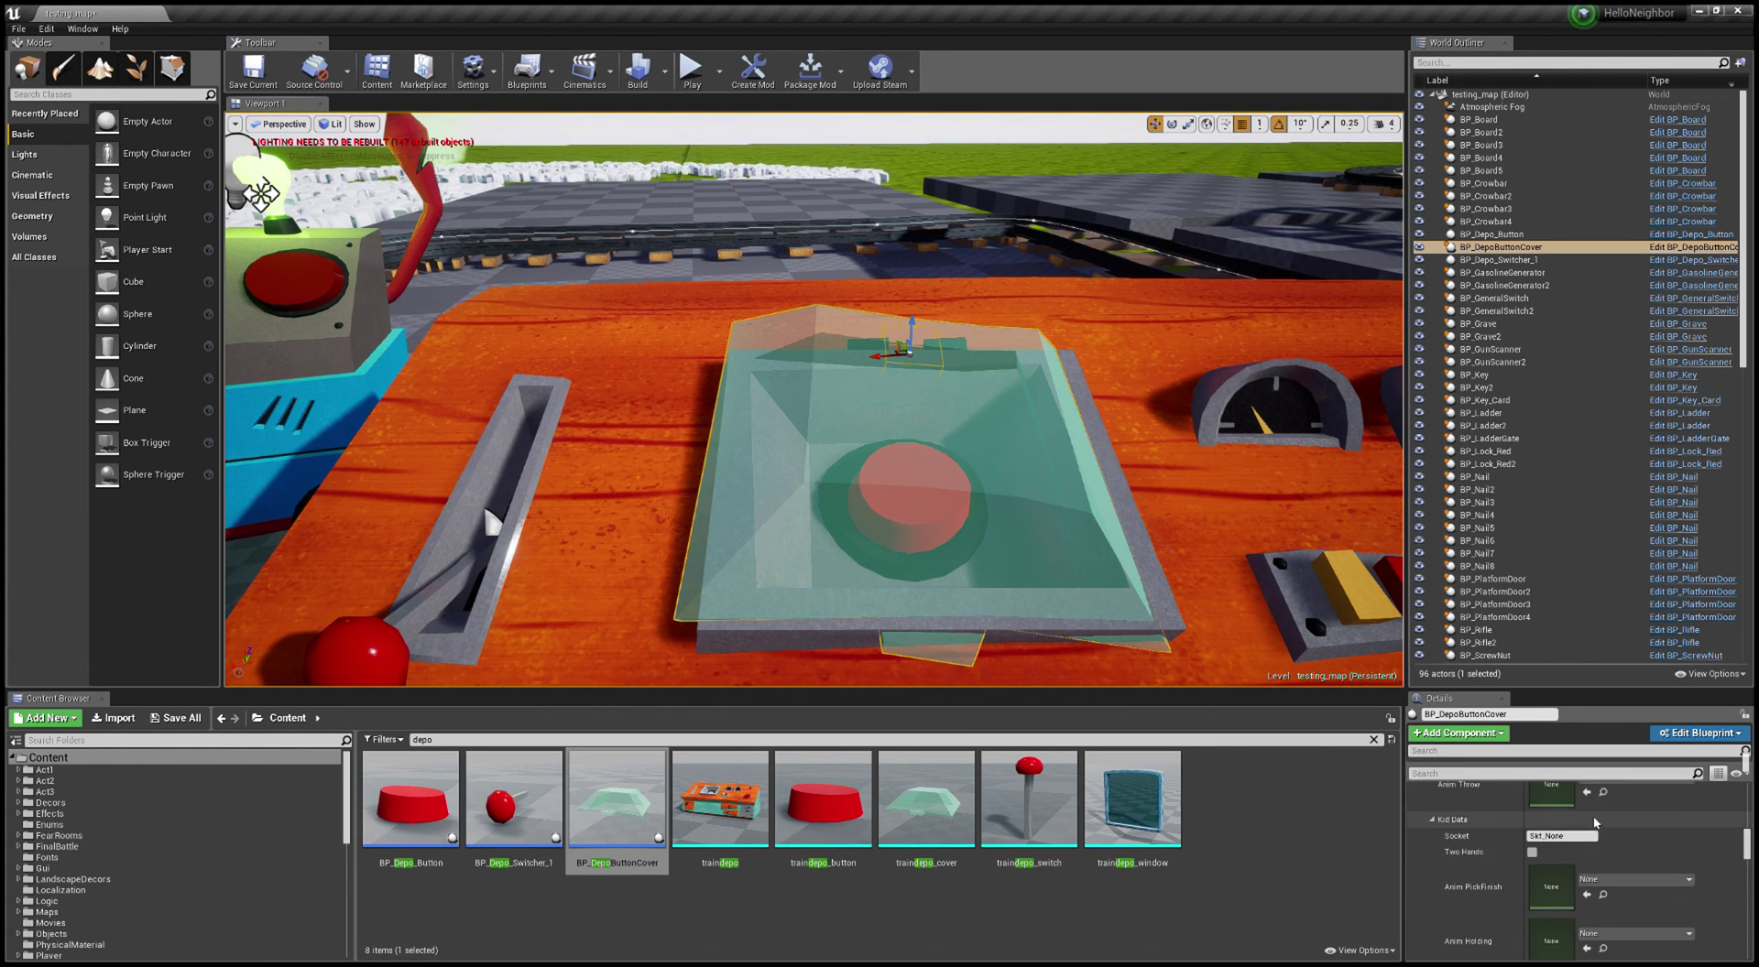
pyautogui.scroll(3, 1592, 827)
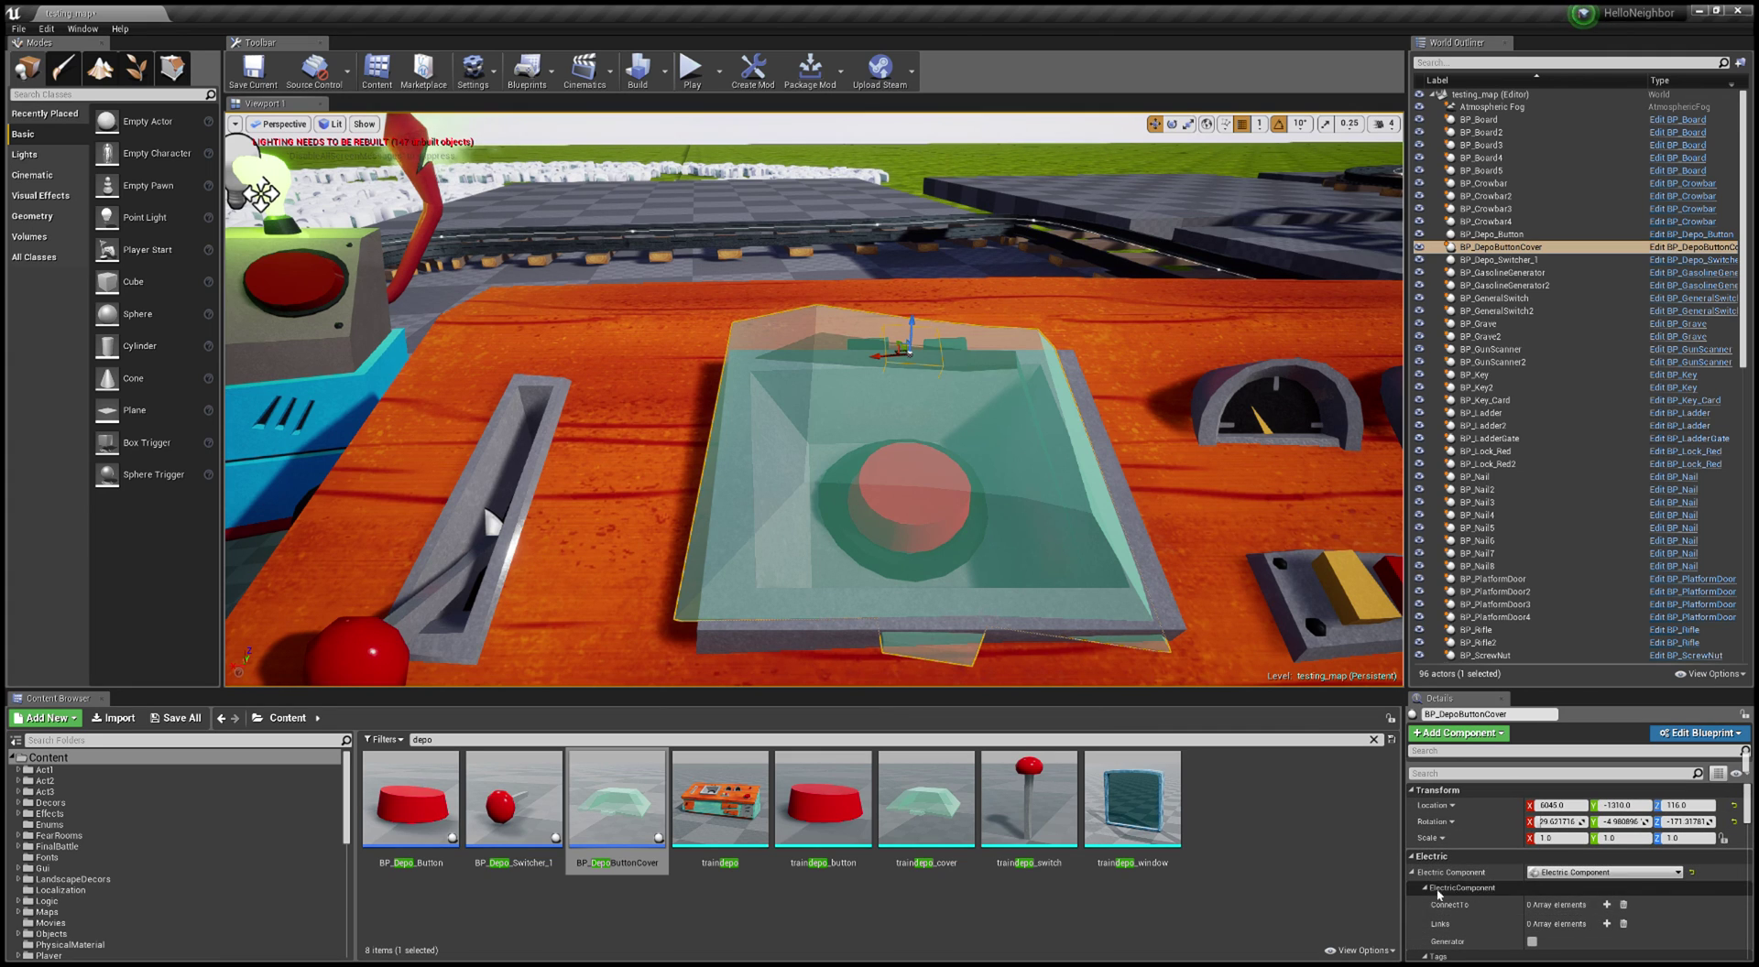
pyautogui.click(1605, 905)
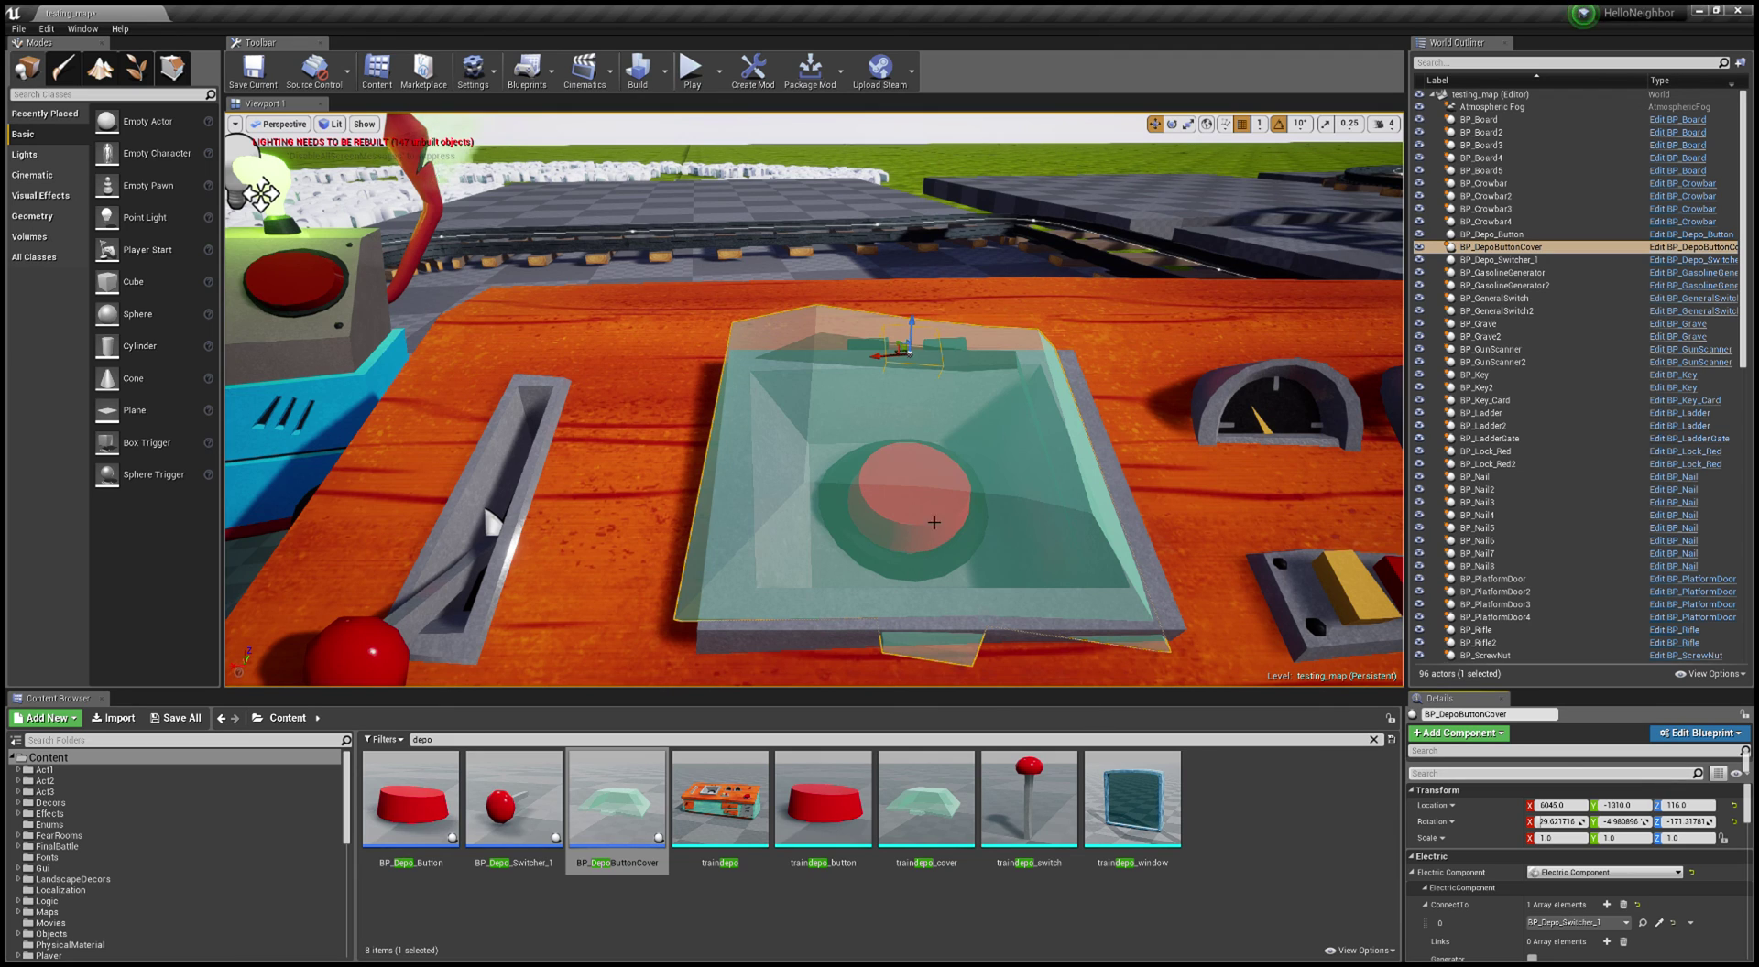
# Step: Look through the properties of the red BP_Depo_Button on the desk and view the desk beside the second train
pyautogui.click(927, 524)
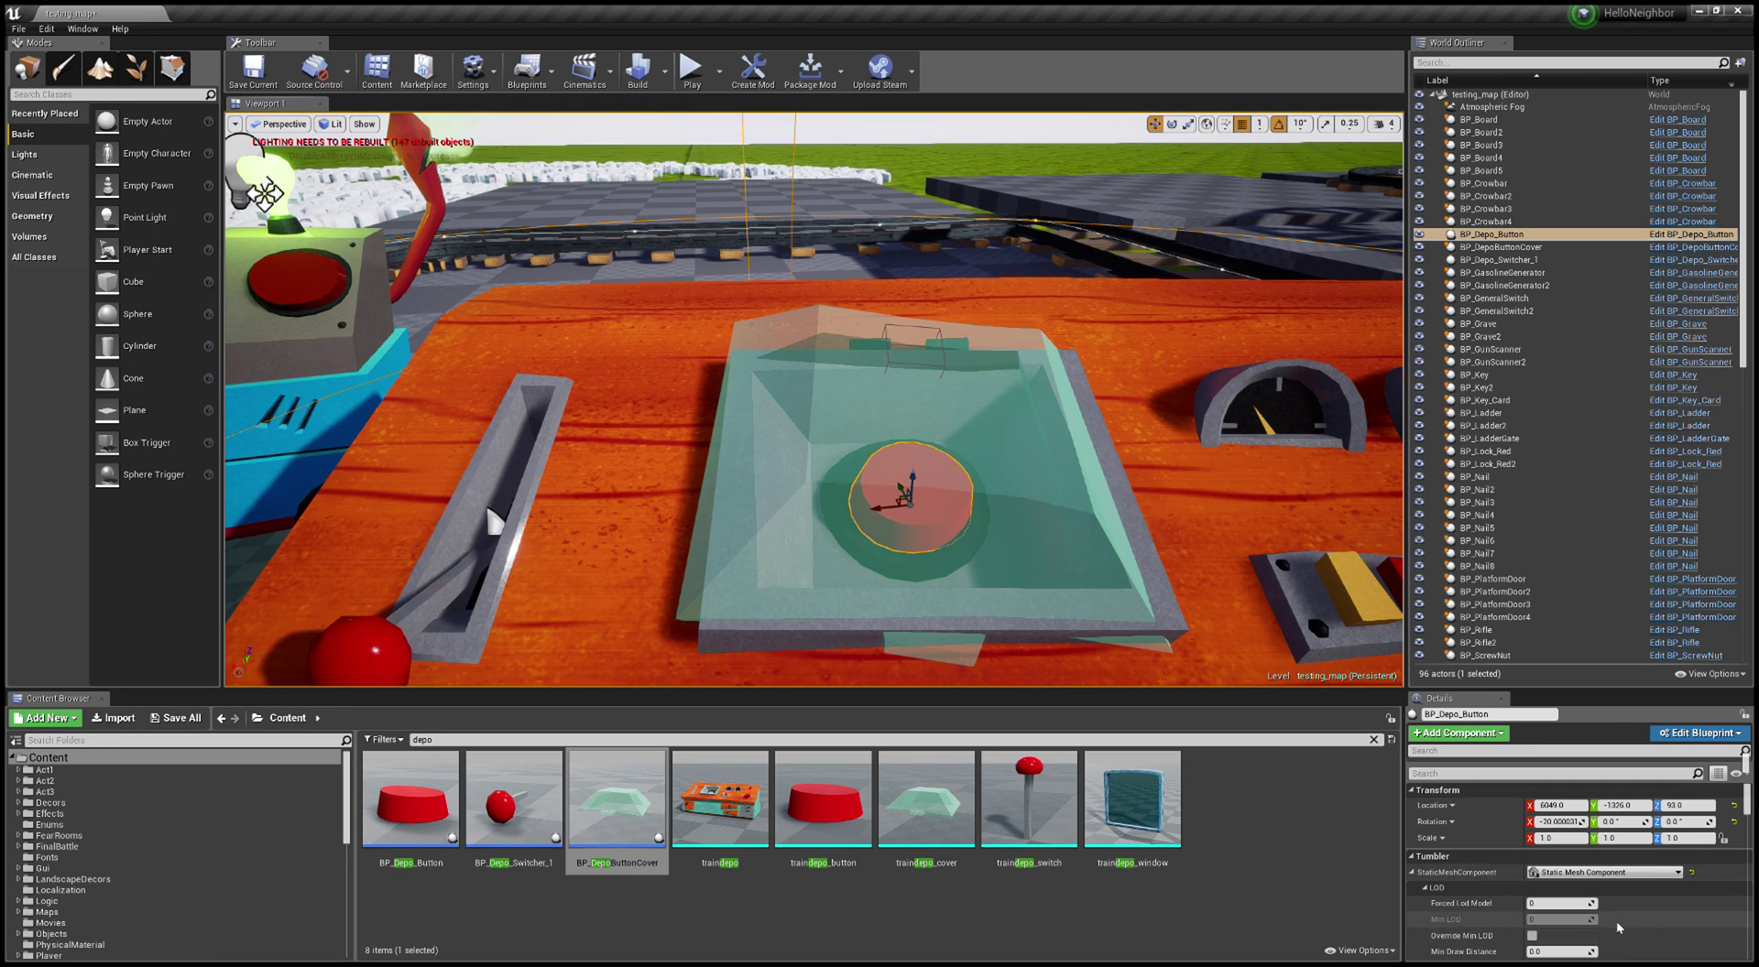
pyautogui.scroll(-10, 1615, 923)
pyautogui.scroll(-8, 1616, 923)
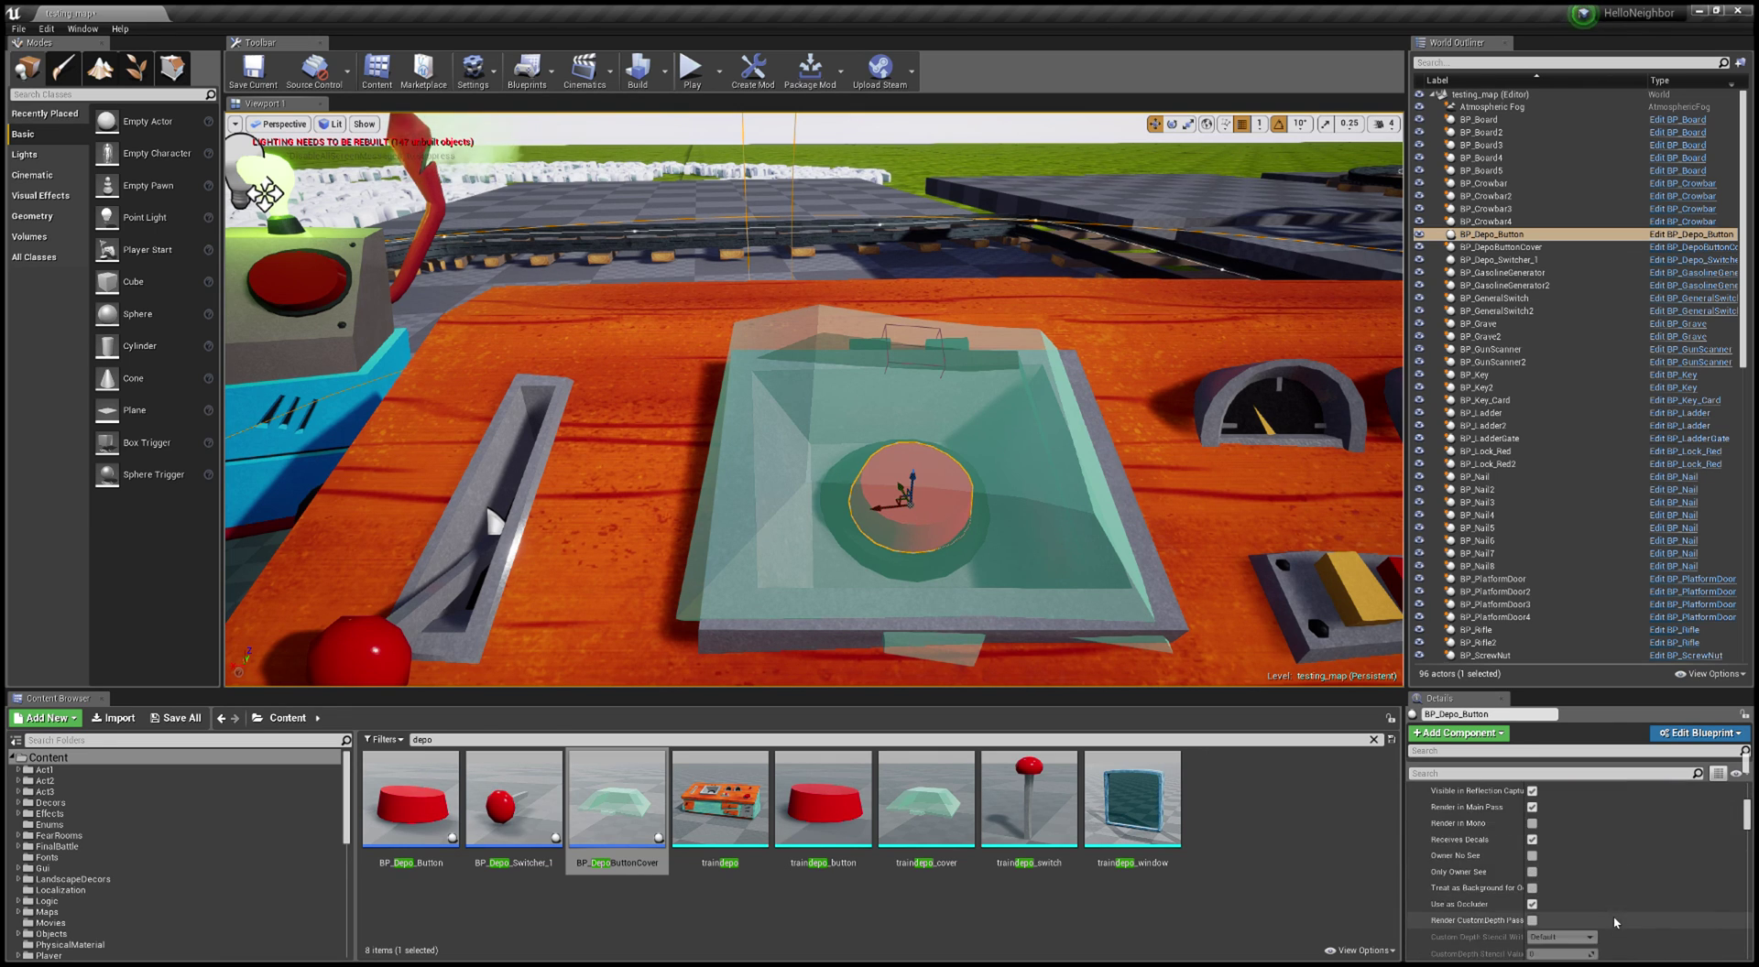
pyautogui.moveTo(1036, 638); pyautogui.dragTo(921, 587, button='right')
pyautogui.press('s')
pyautogui.press('w')
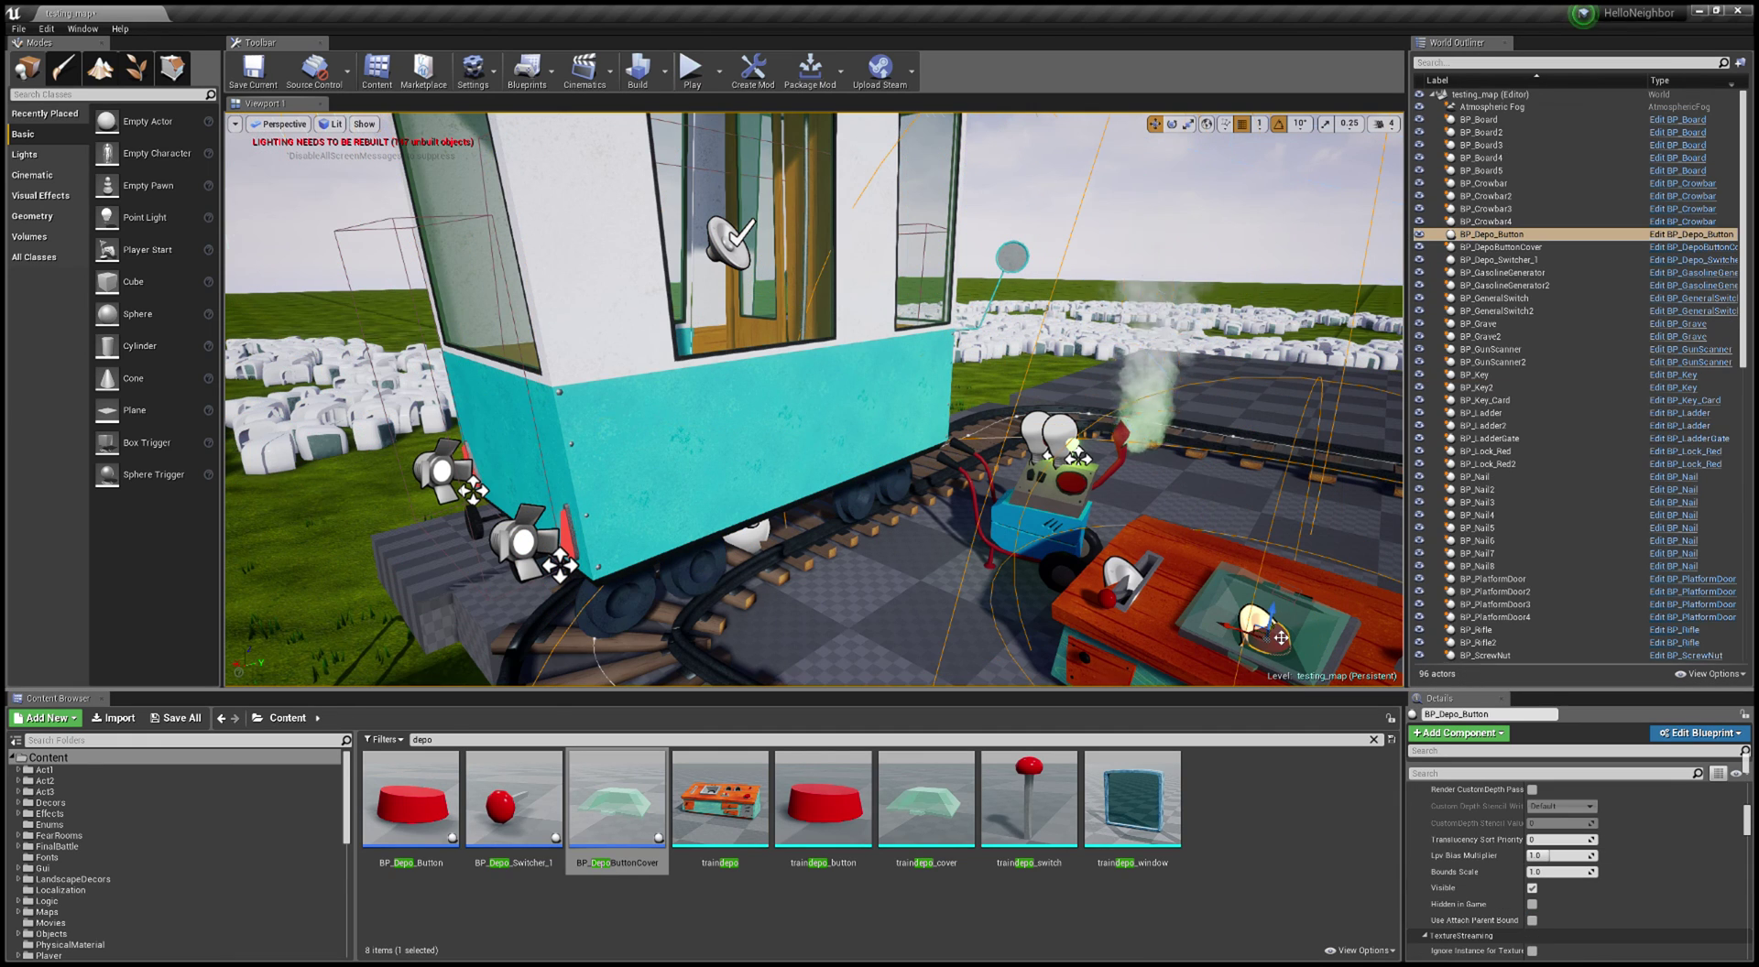
pyautogui.click(1474, 235)
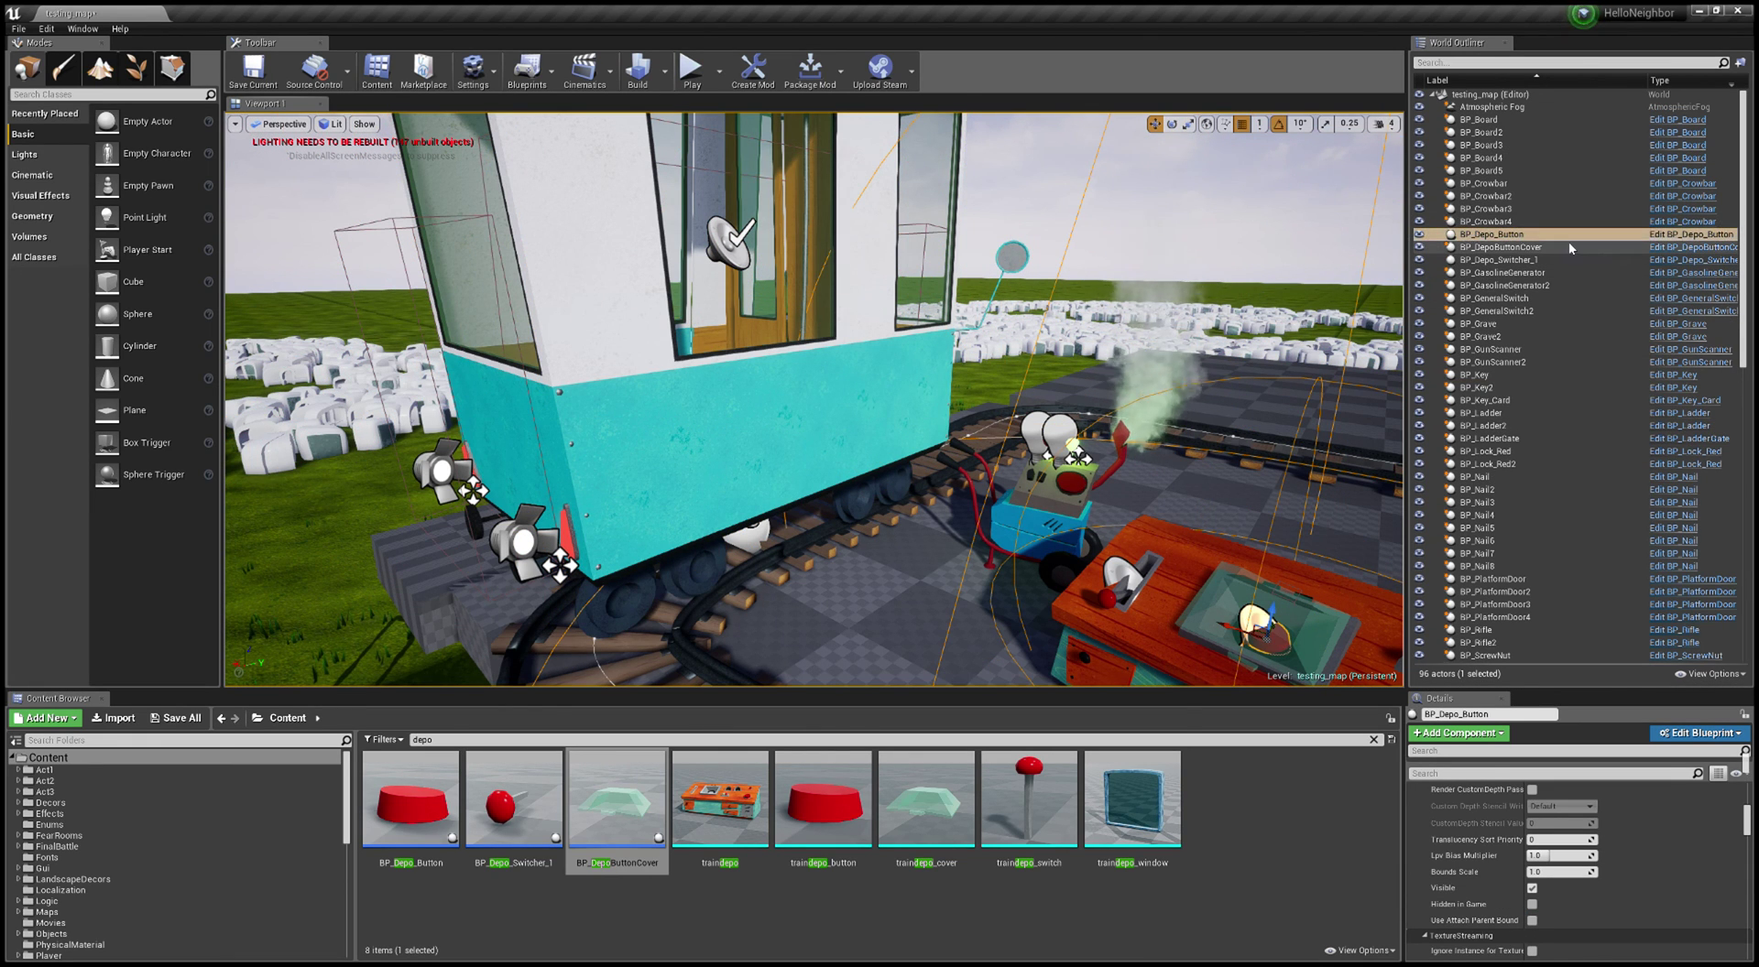
# Step: Add BP_Depo_Button as a ConnectTo element in the Electric Component of BP_Train2
pyautogui.click(648, 473)
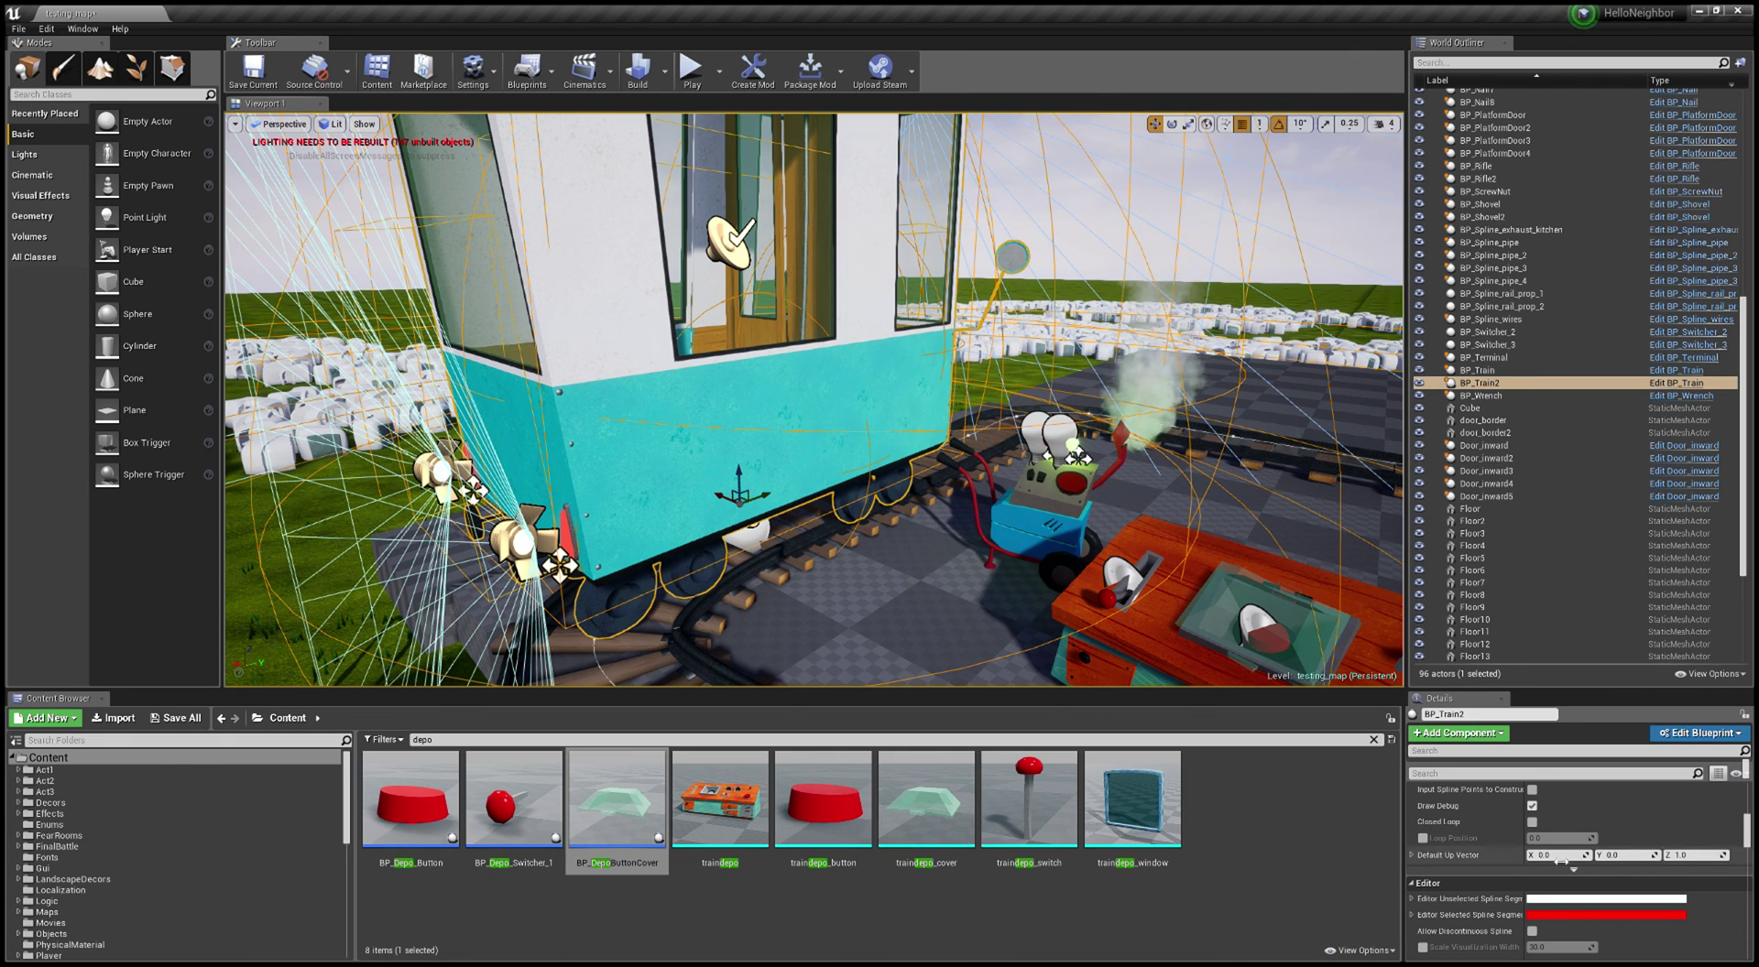
pyautogui.scroll(-5, 1663, 862)
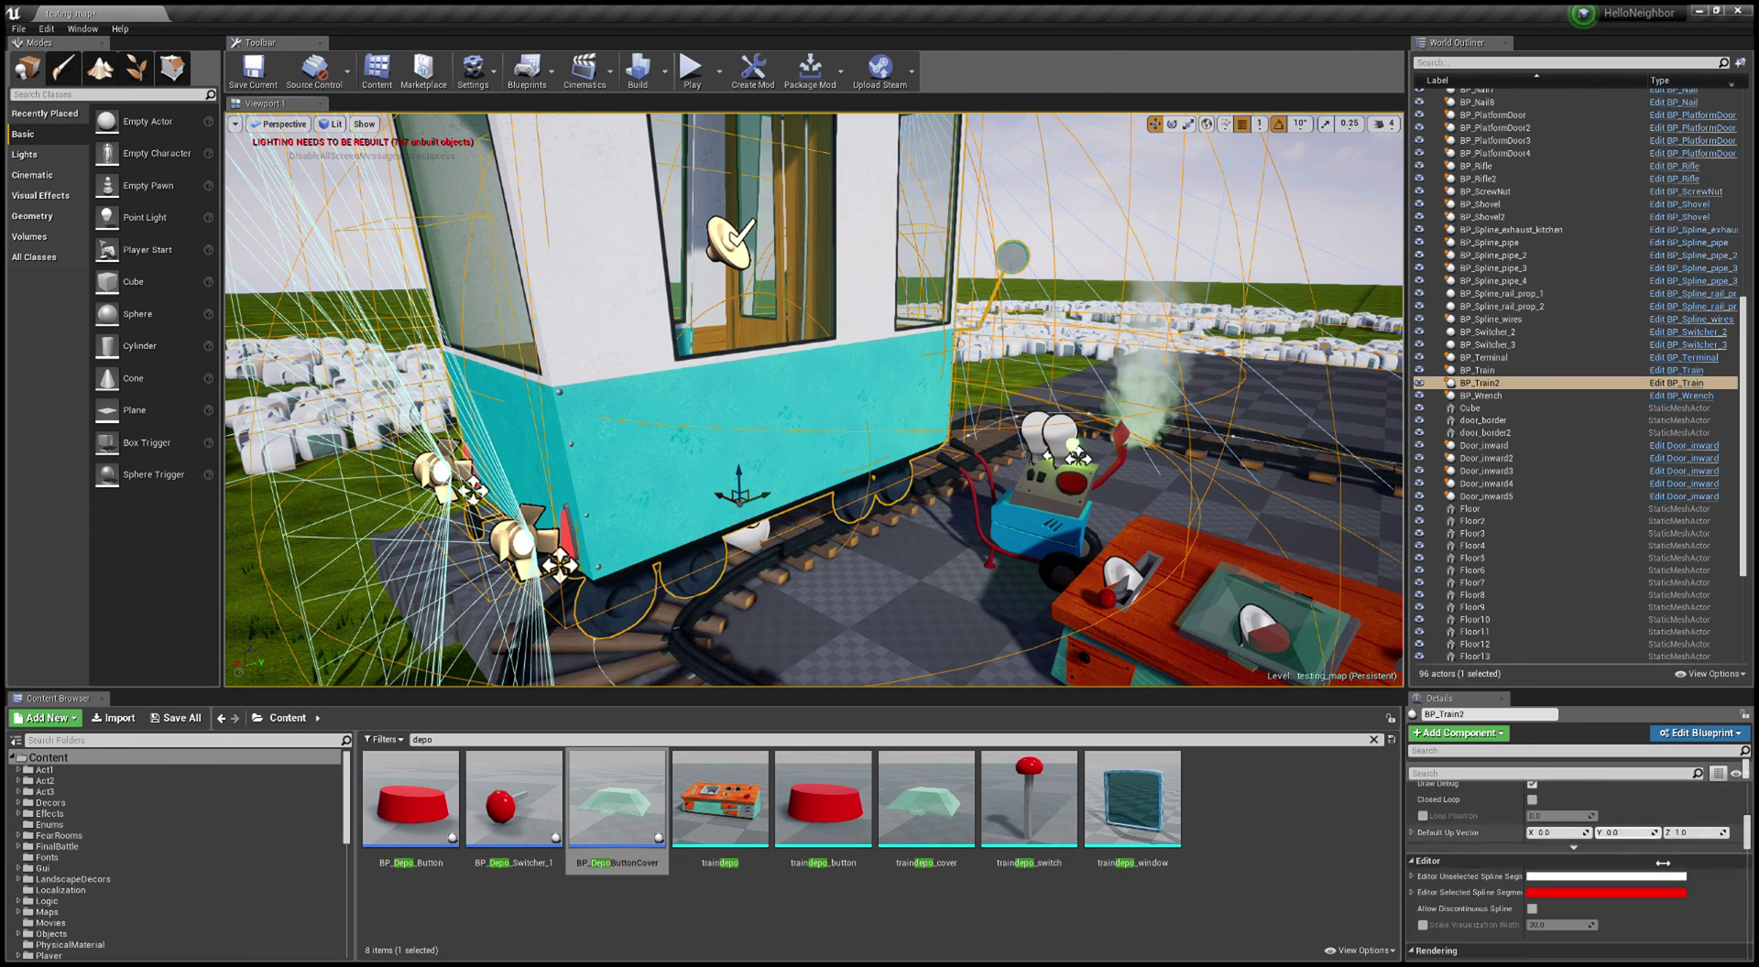
pyautogui.scroll(-6, 1662, 862)
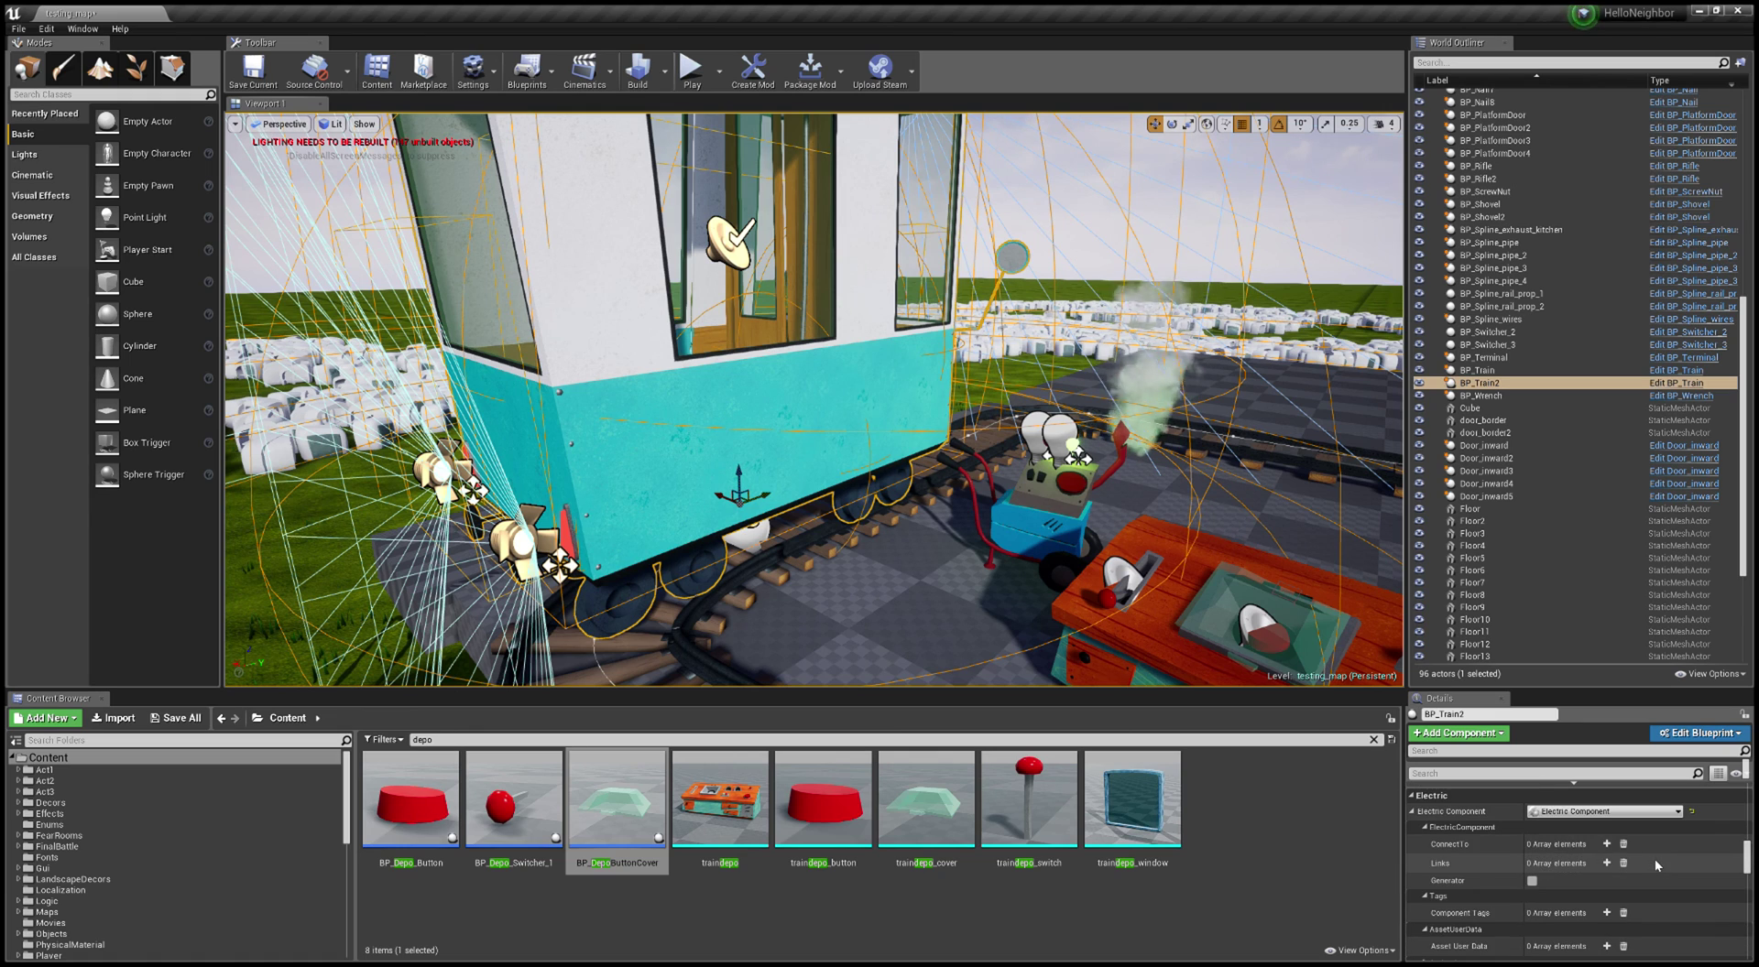
pyautogui.click(1606, 845)
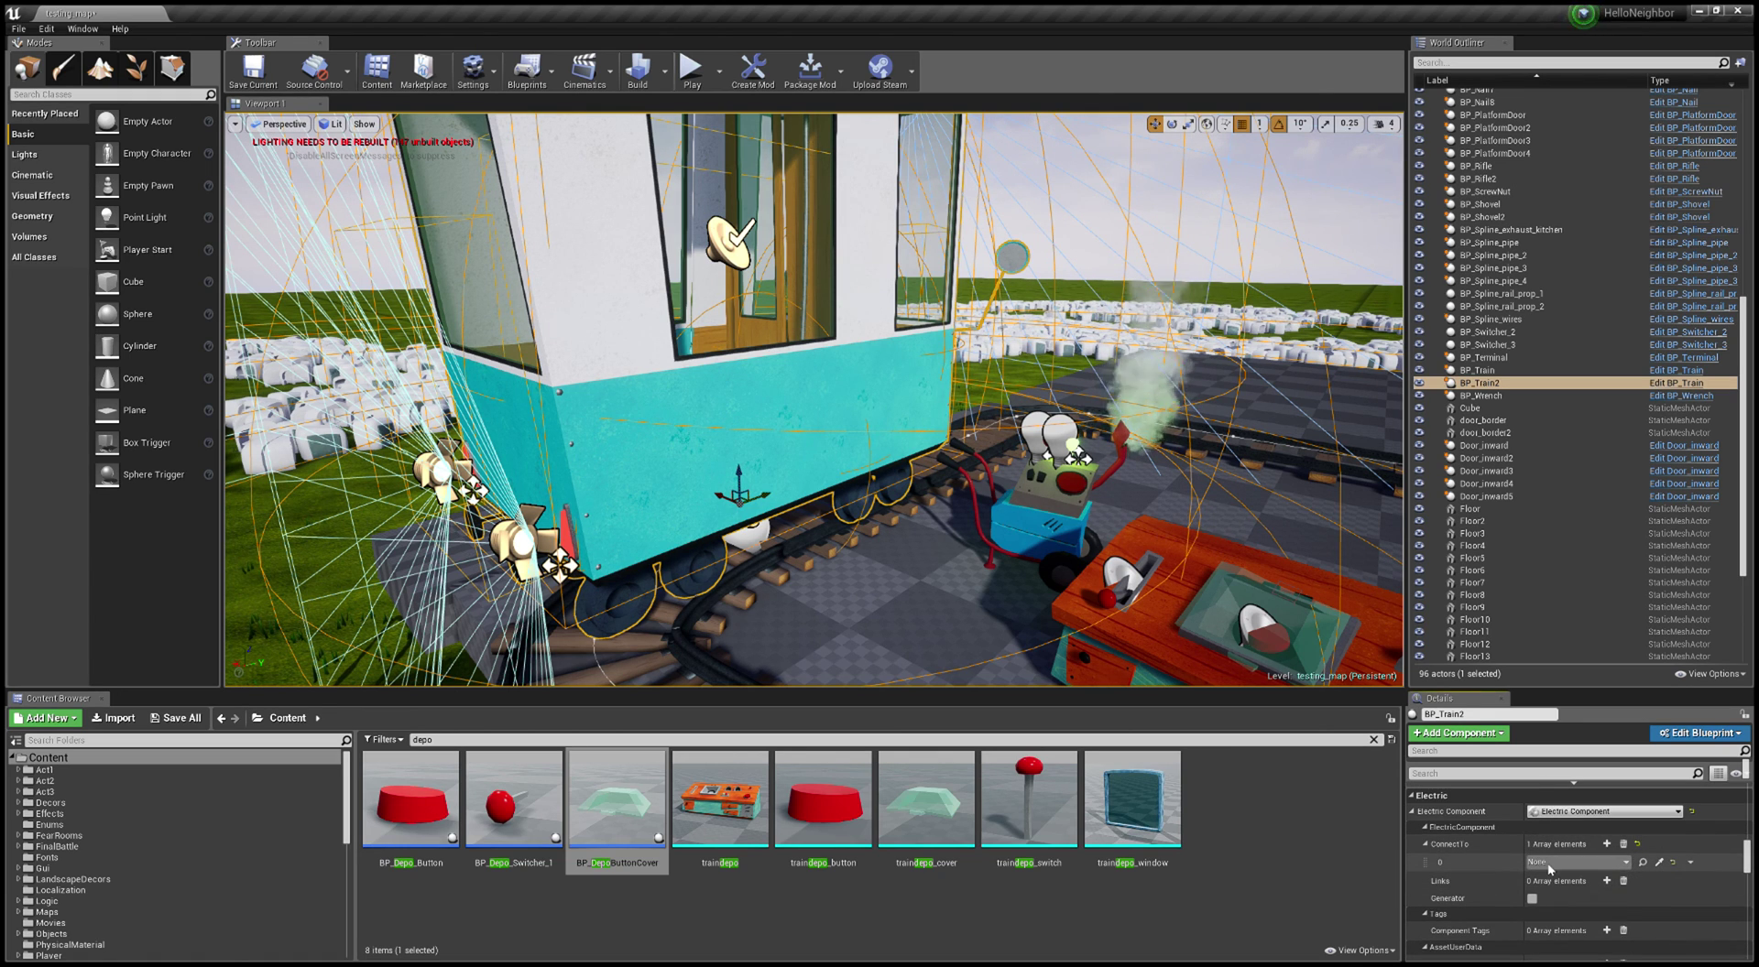
pyautogui.click(1623, 706)
pyautogui.press('s')
pyautogui.moveTo(777, 210)
pyautogui.mouseDown(button='right')
pyautogui.moveTo(816, 247)
pyautogui.moveTo(778, 211)
pyautogui.mouseUp(button='right')
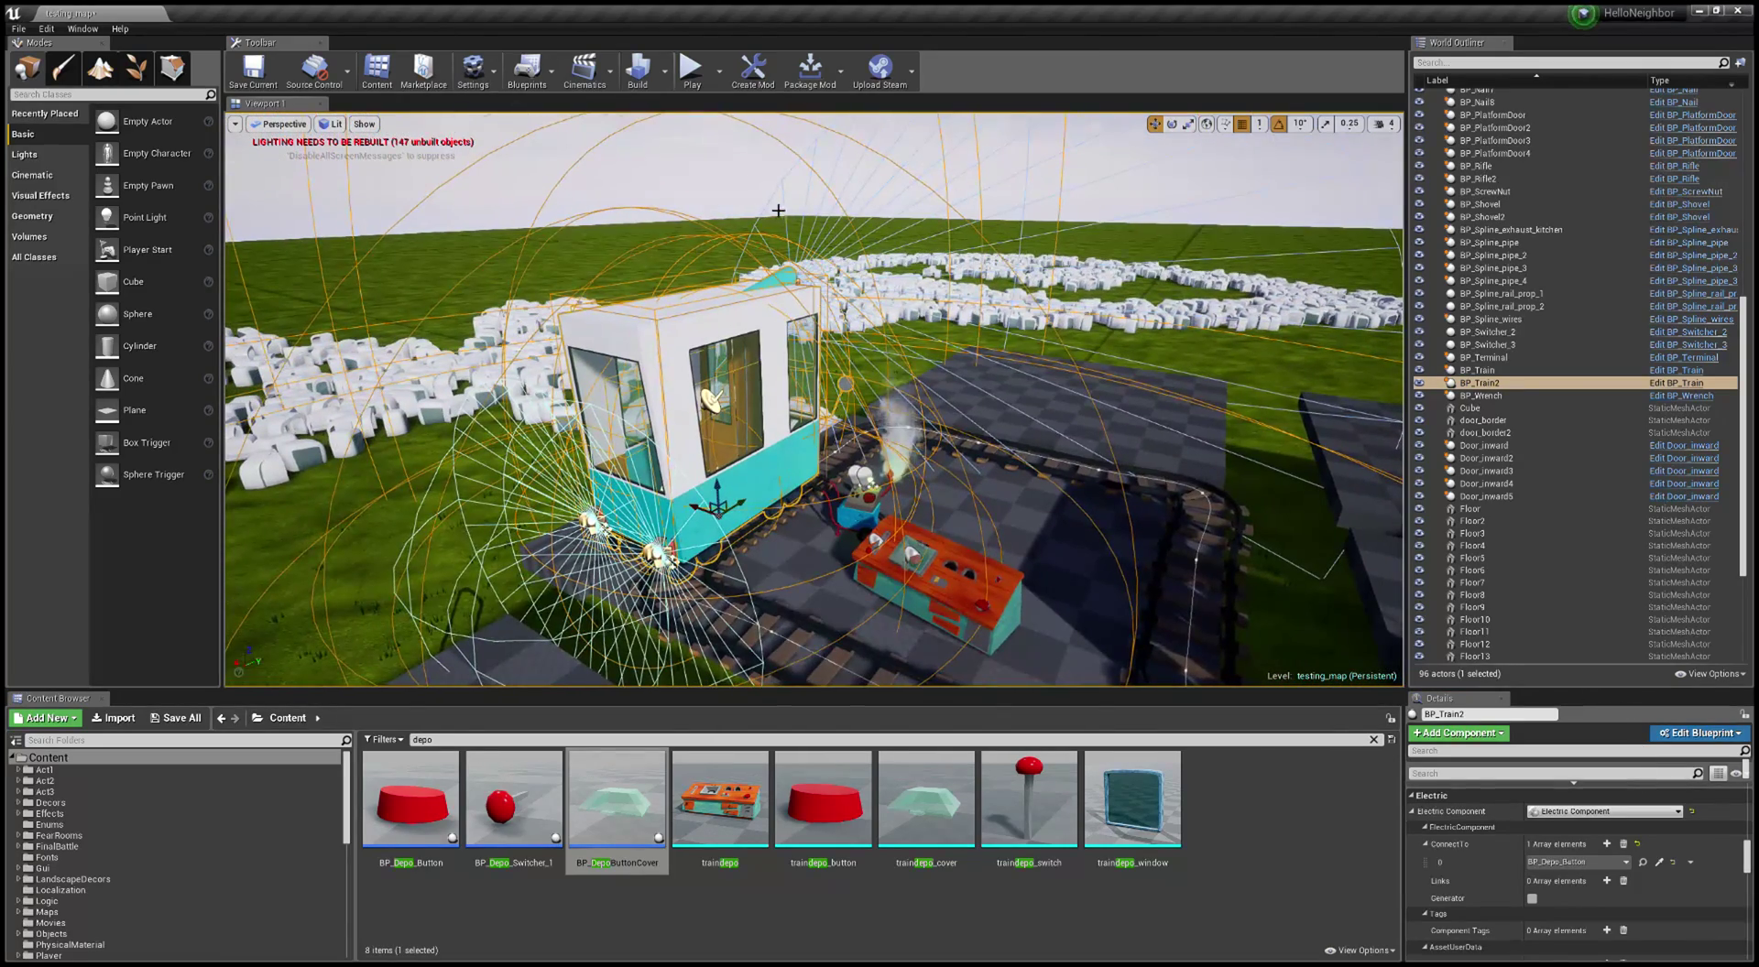
# Step: Playtest the map by running to the depot desk and checking its lever, button cover and red button, and end the playtest
pyautogui.click(691, 69)
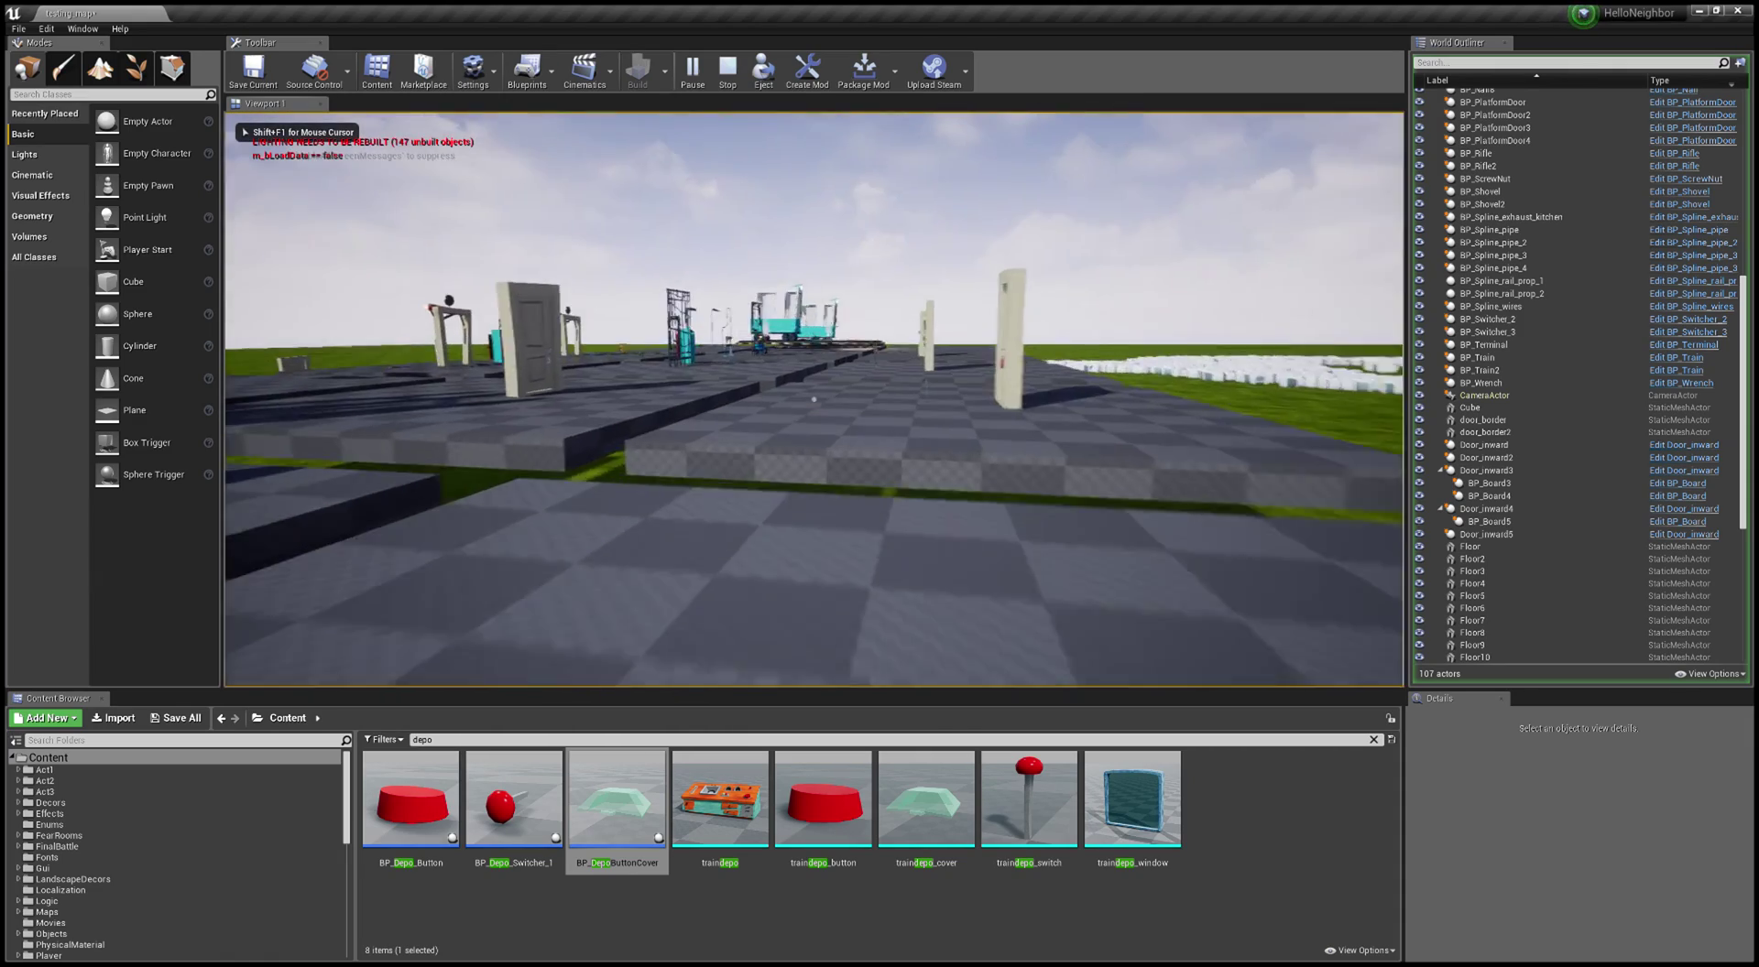
pyautogui.press('w')
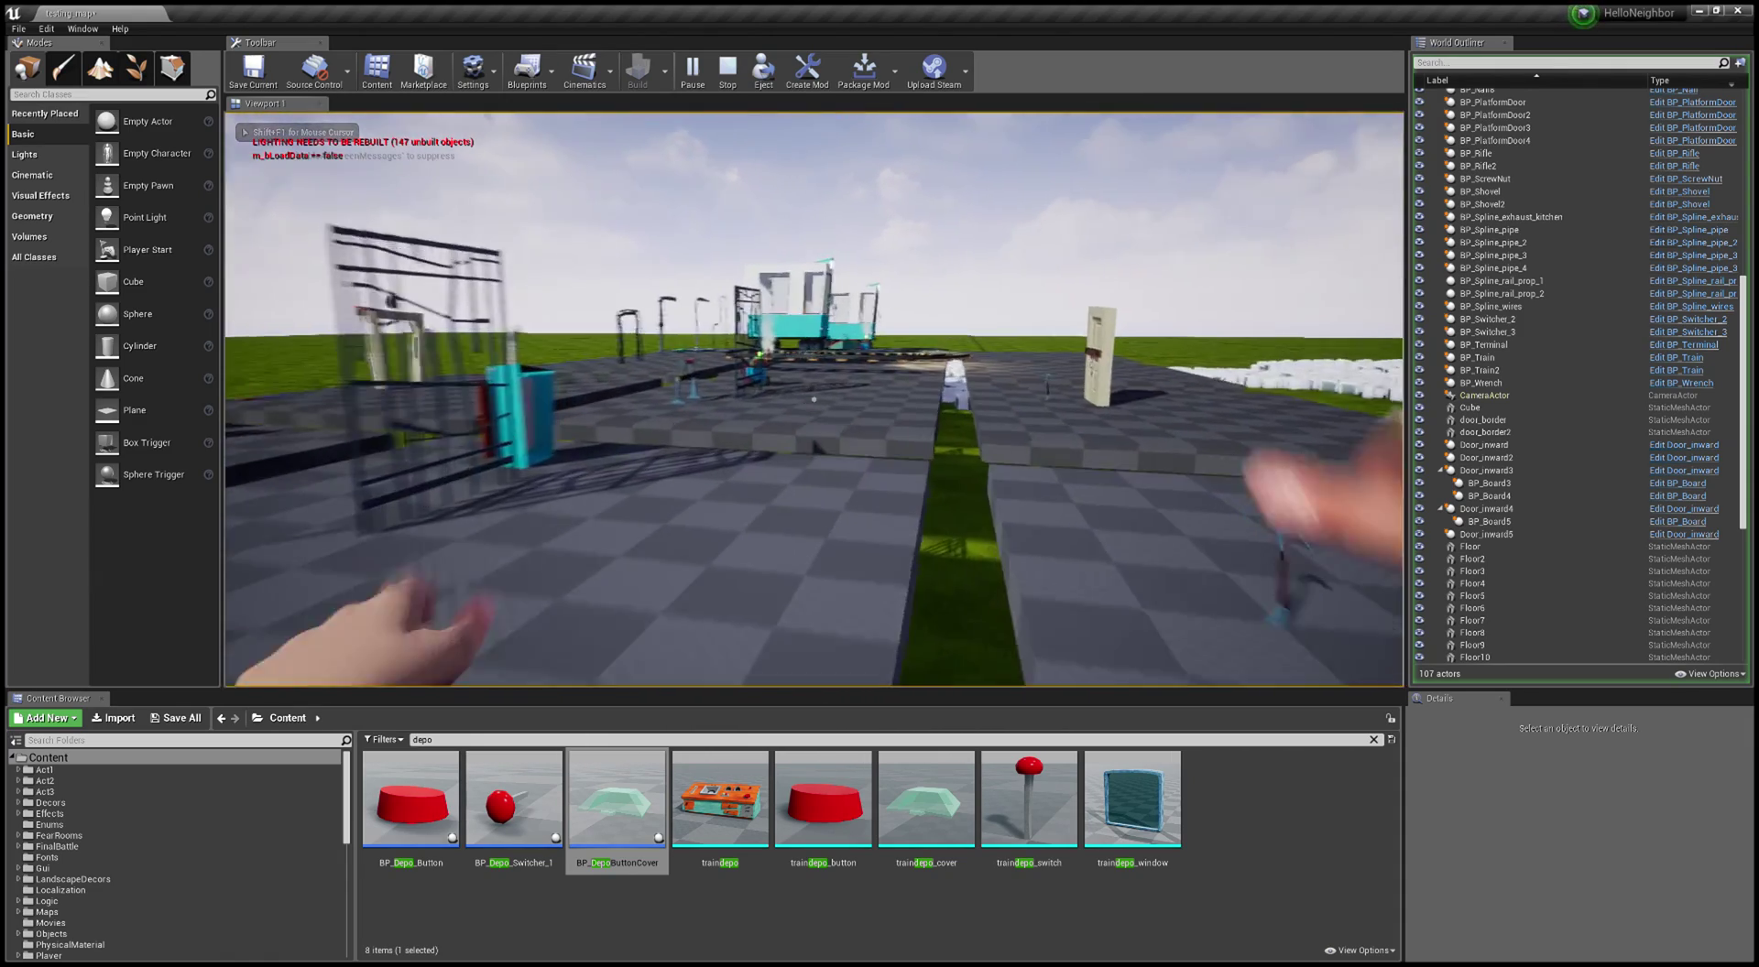
pyautogui.press('w')
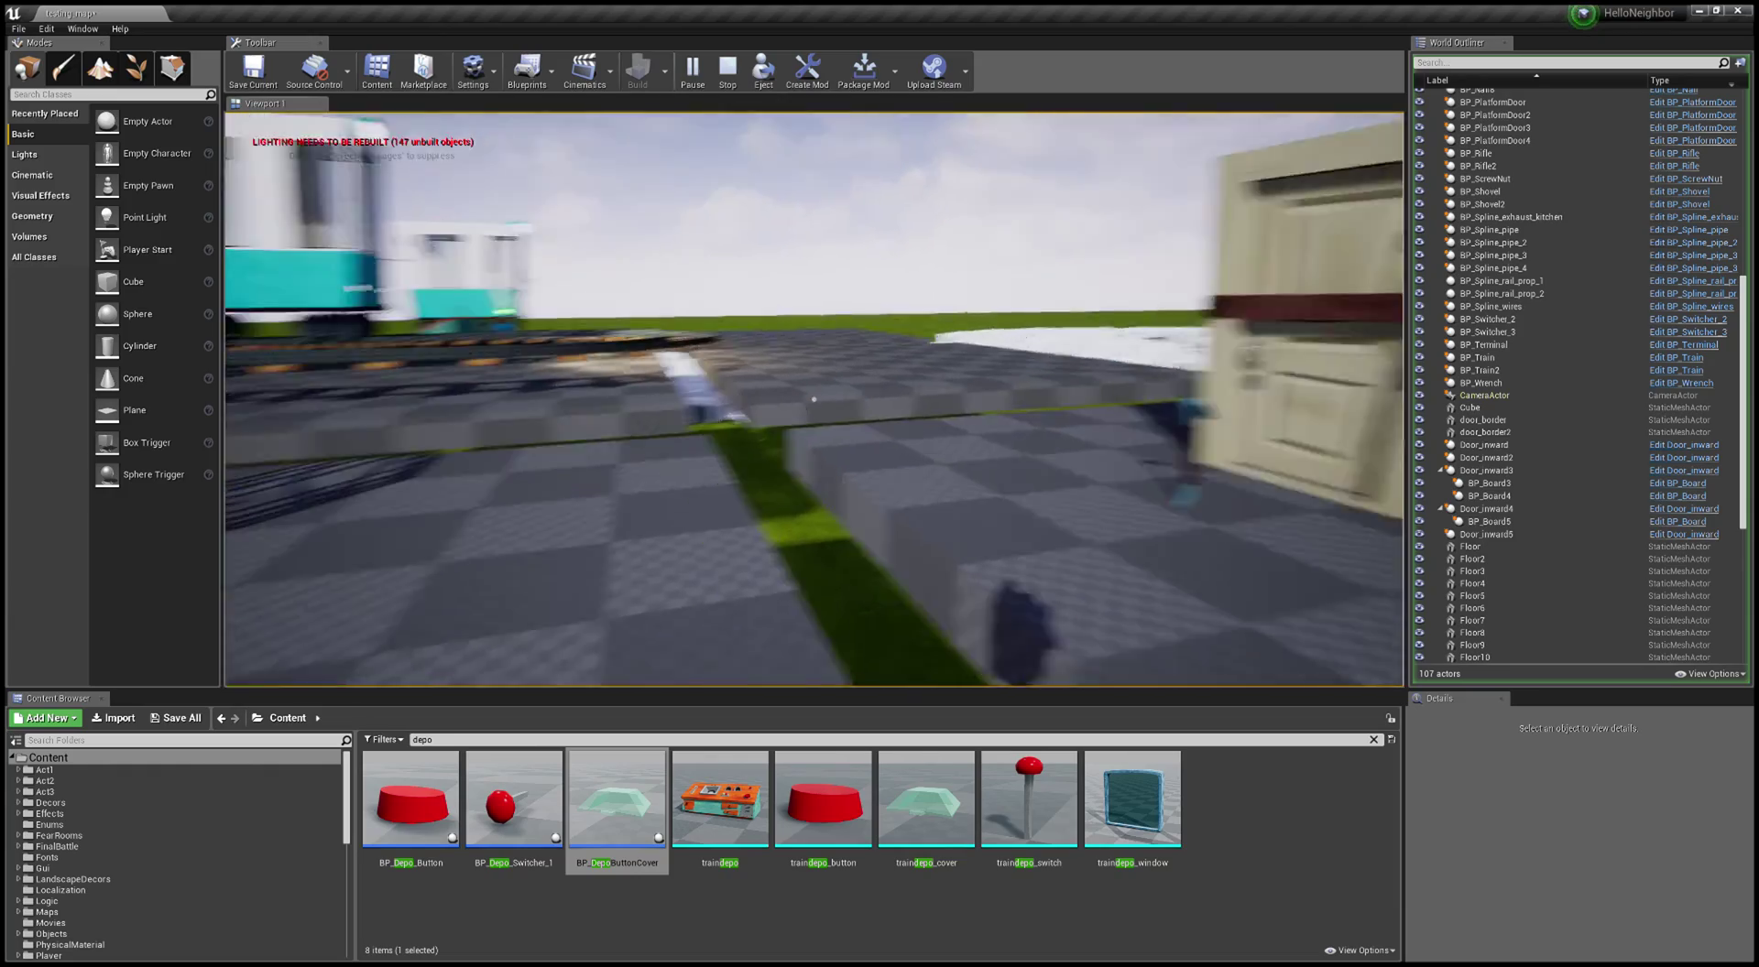
pyautogui.press('w')
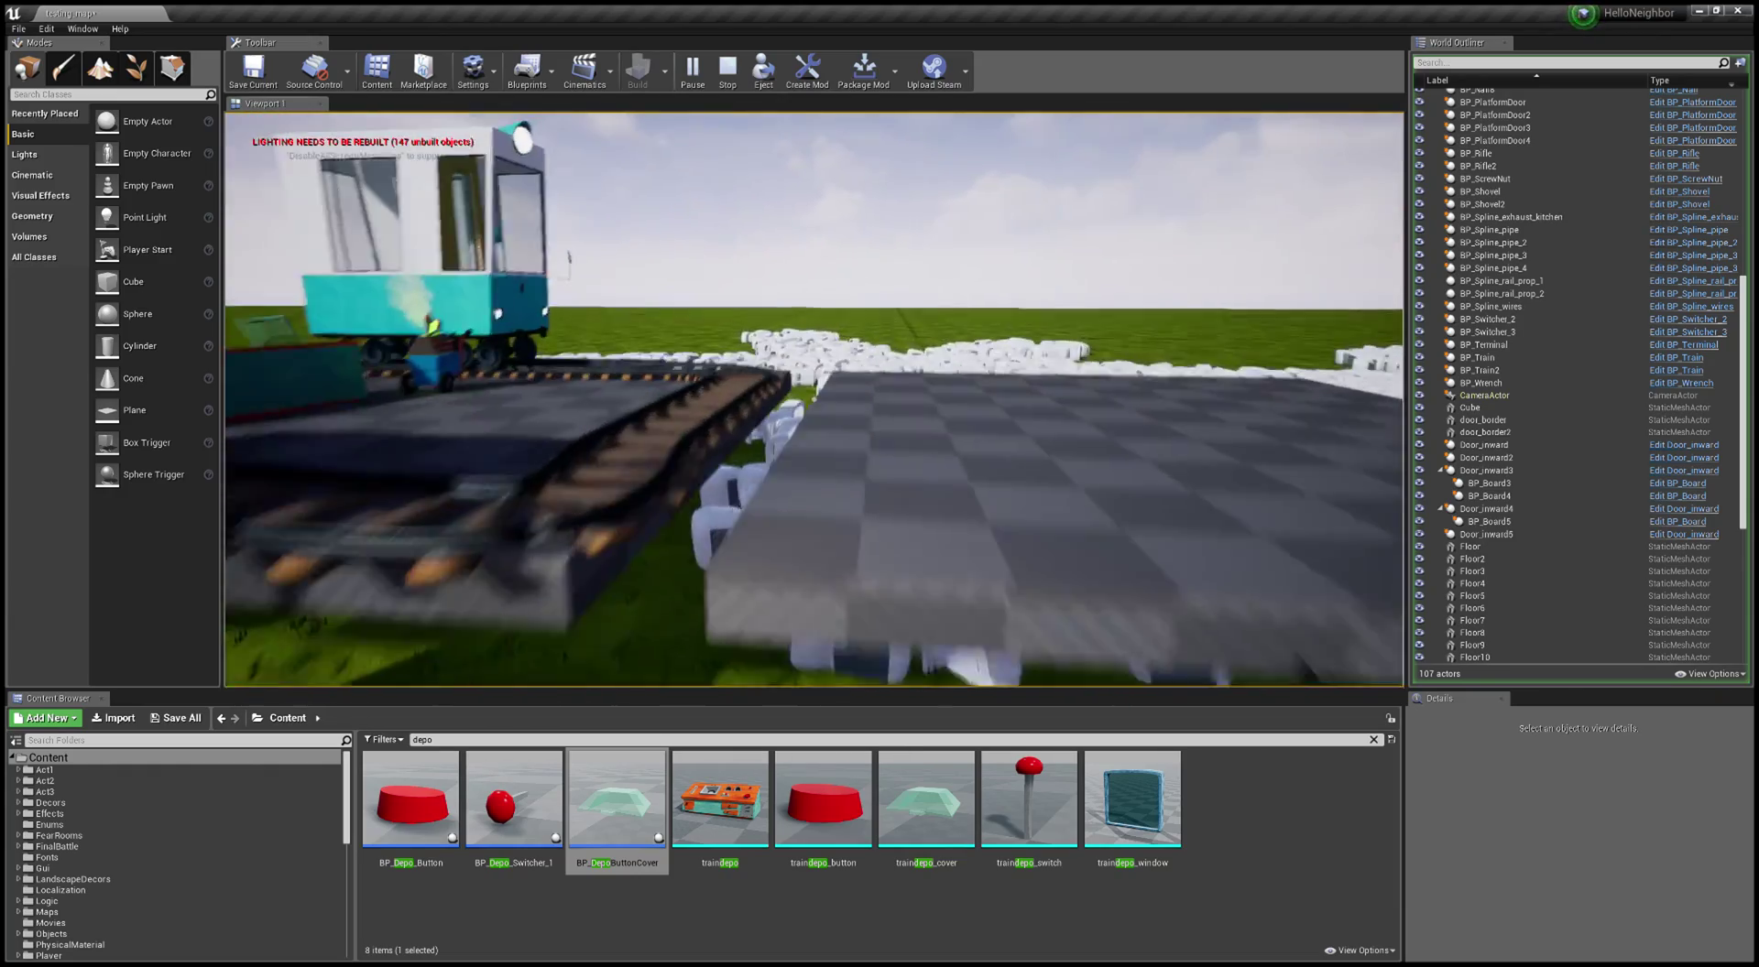
pyautogui.press('w')
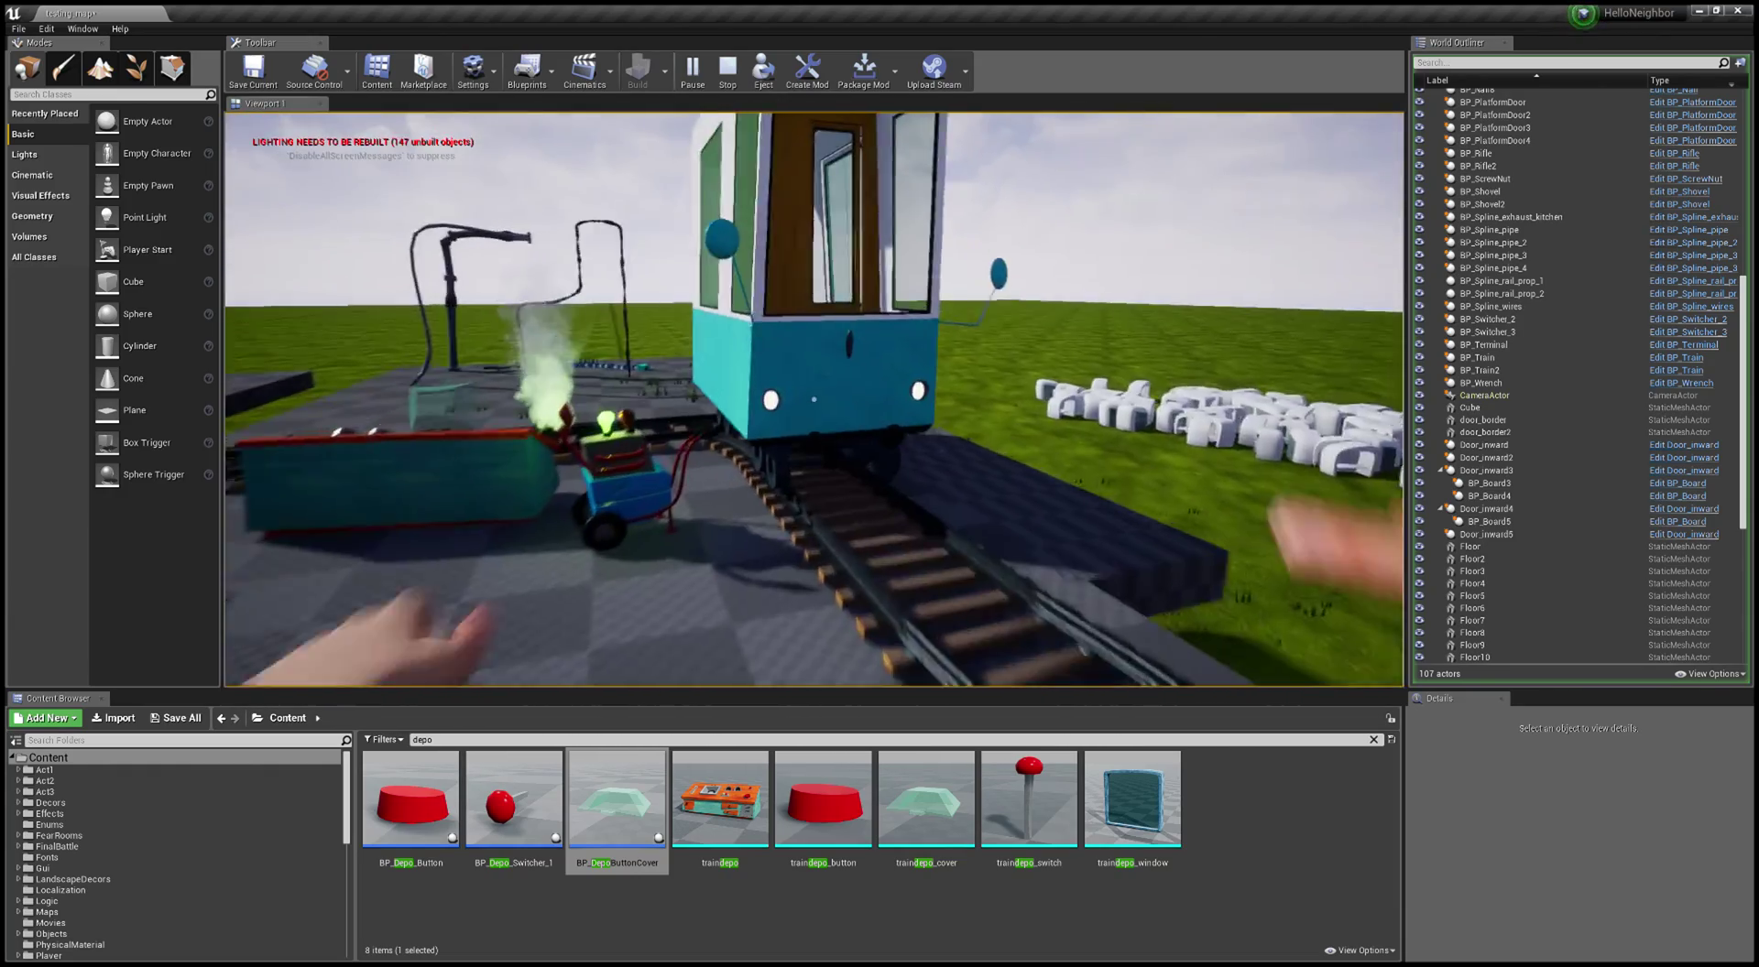
pyautogui.press('w')
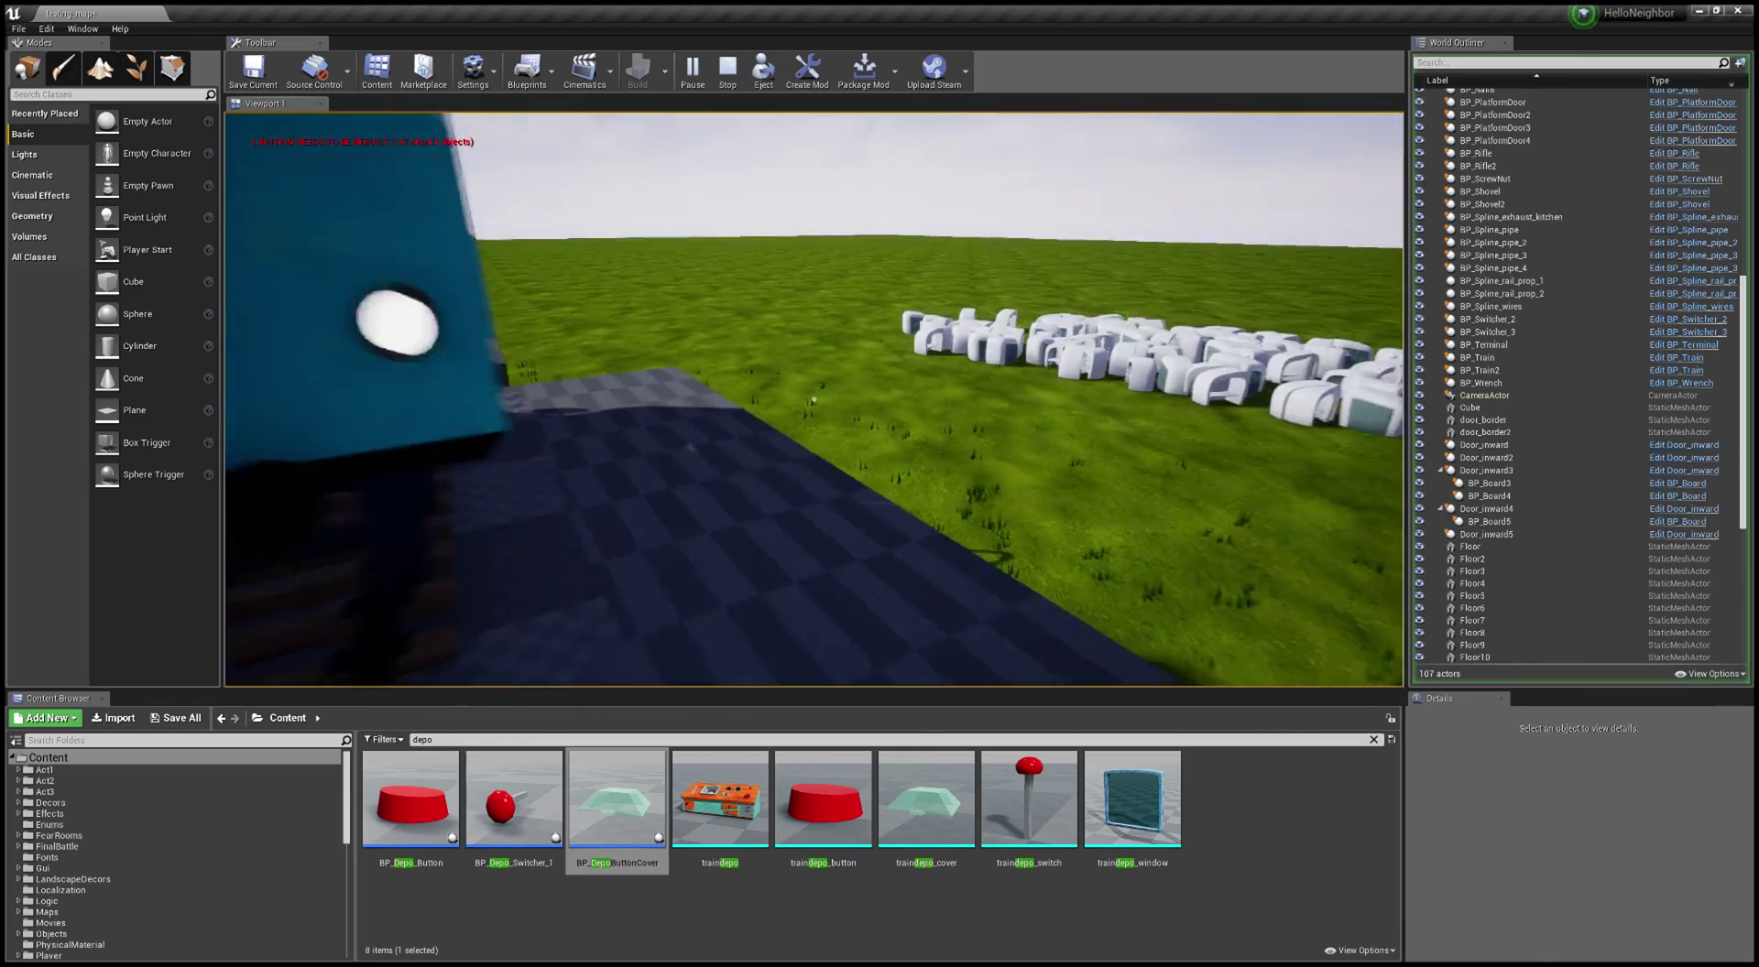
pyautogui.press('w')
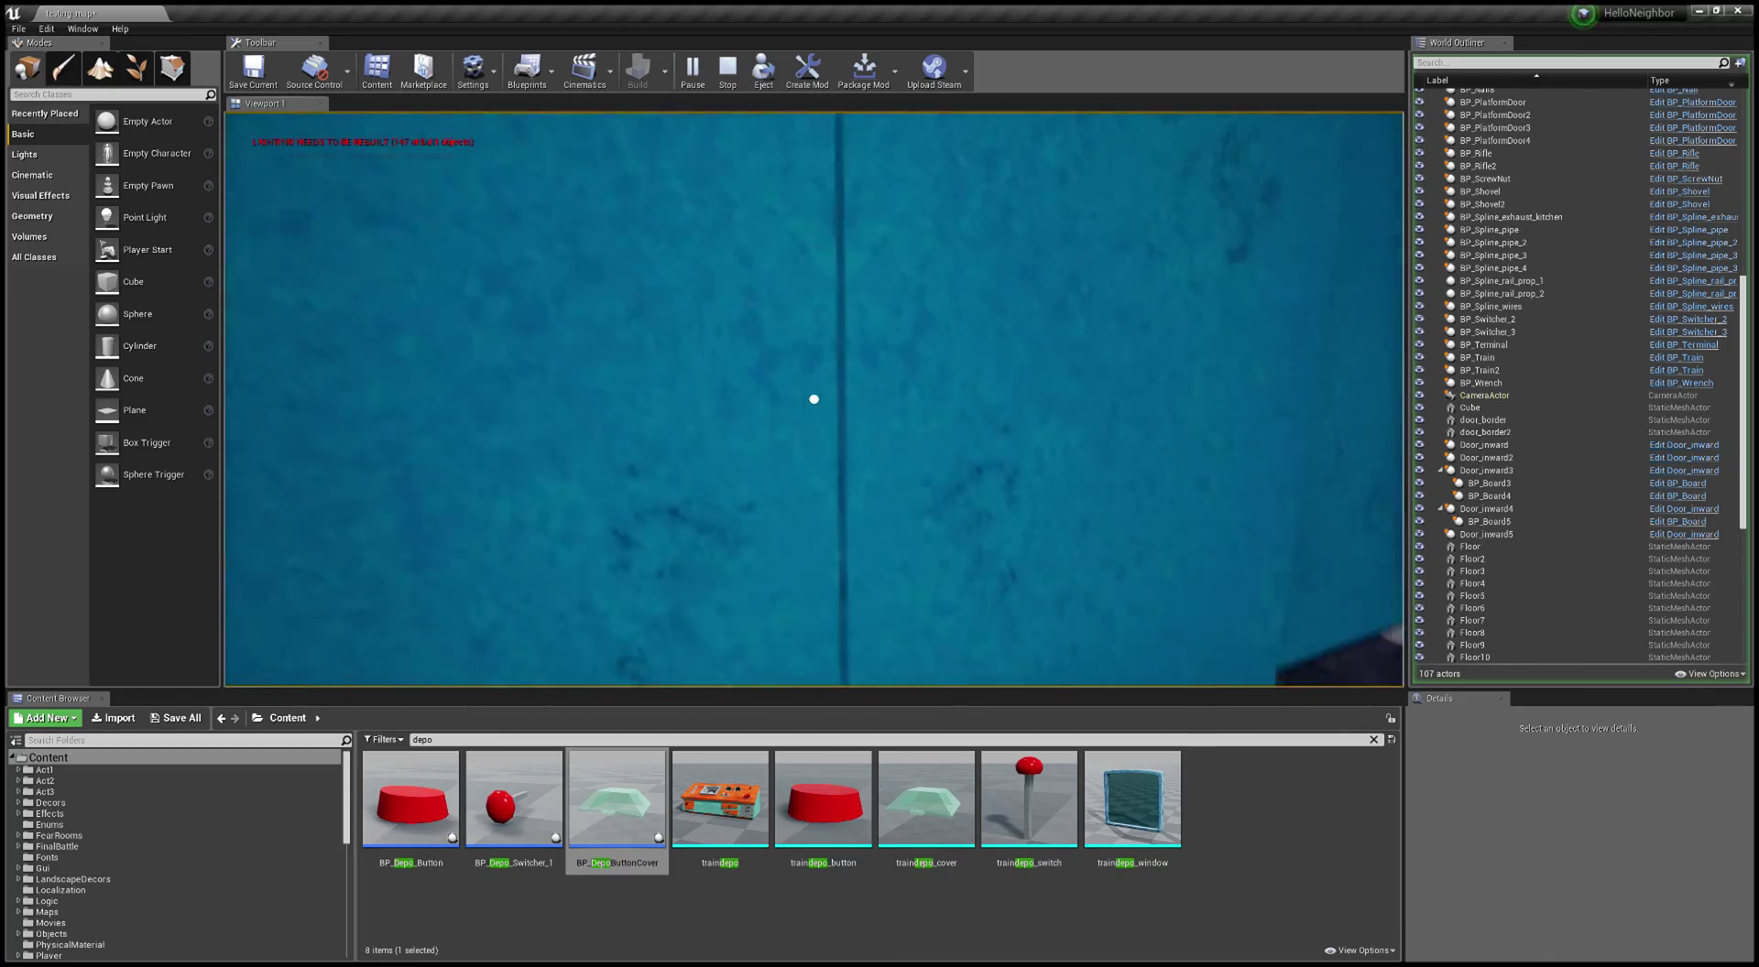
pyautogui.press('w')
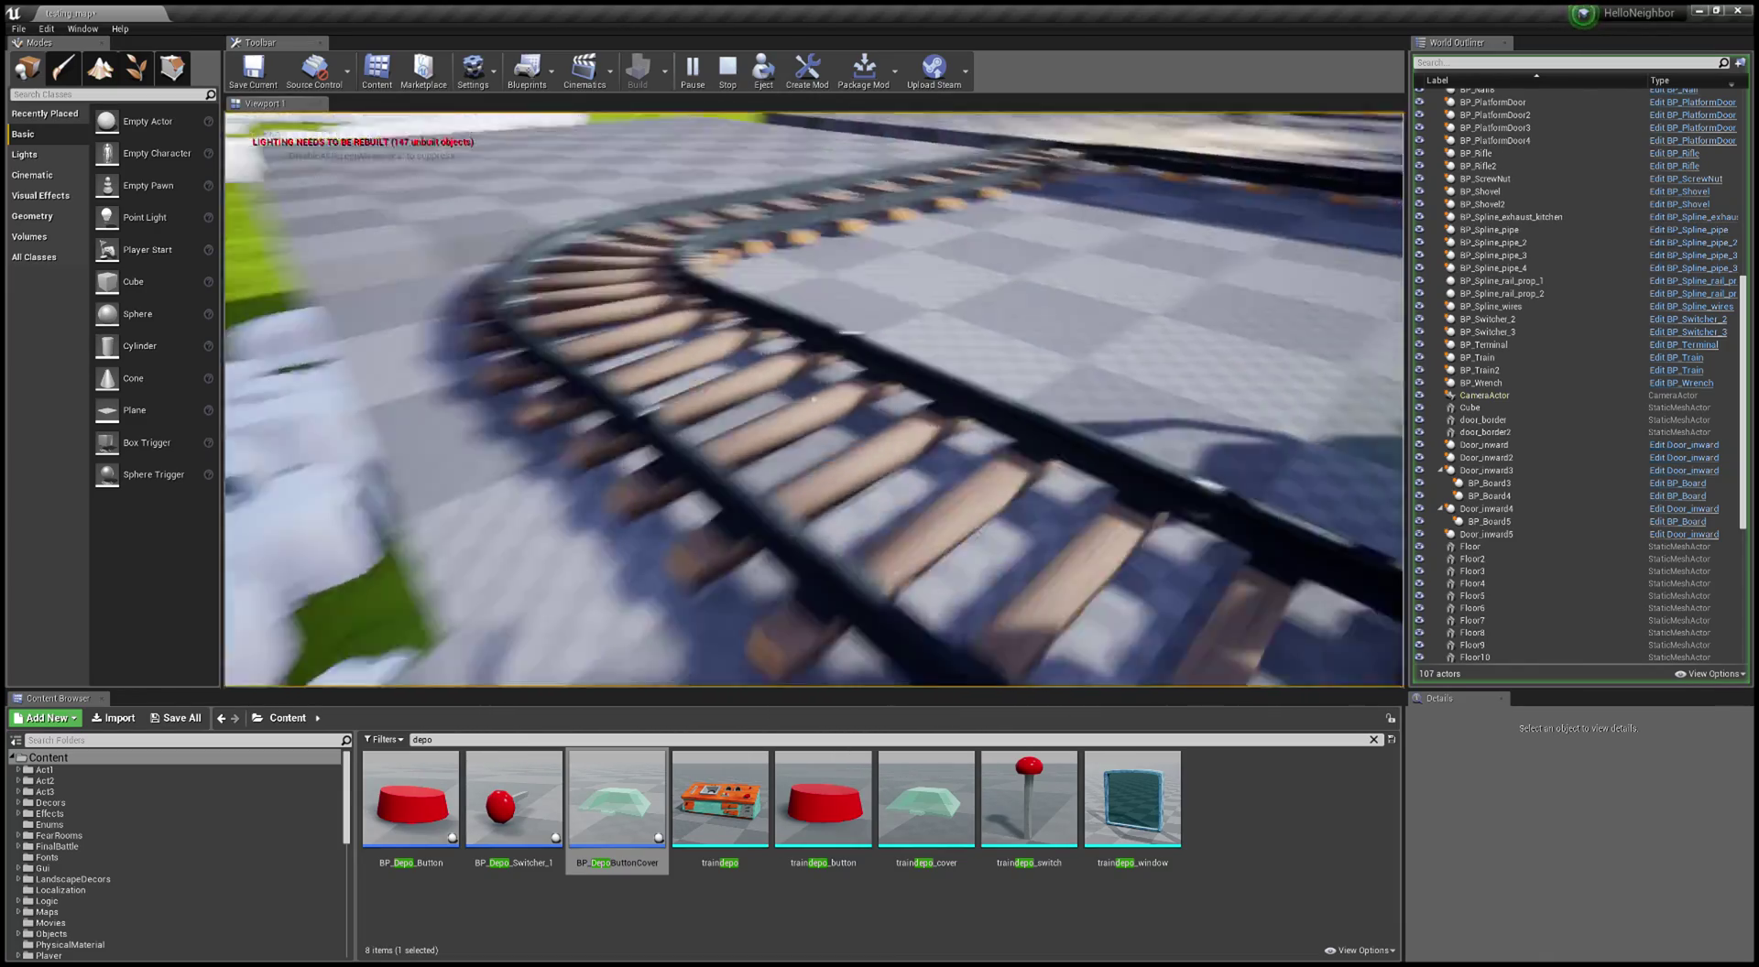
pyautogui.press('w')
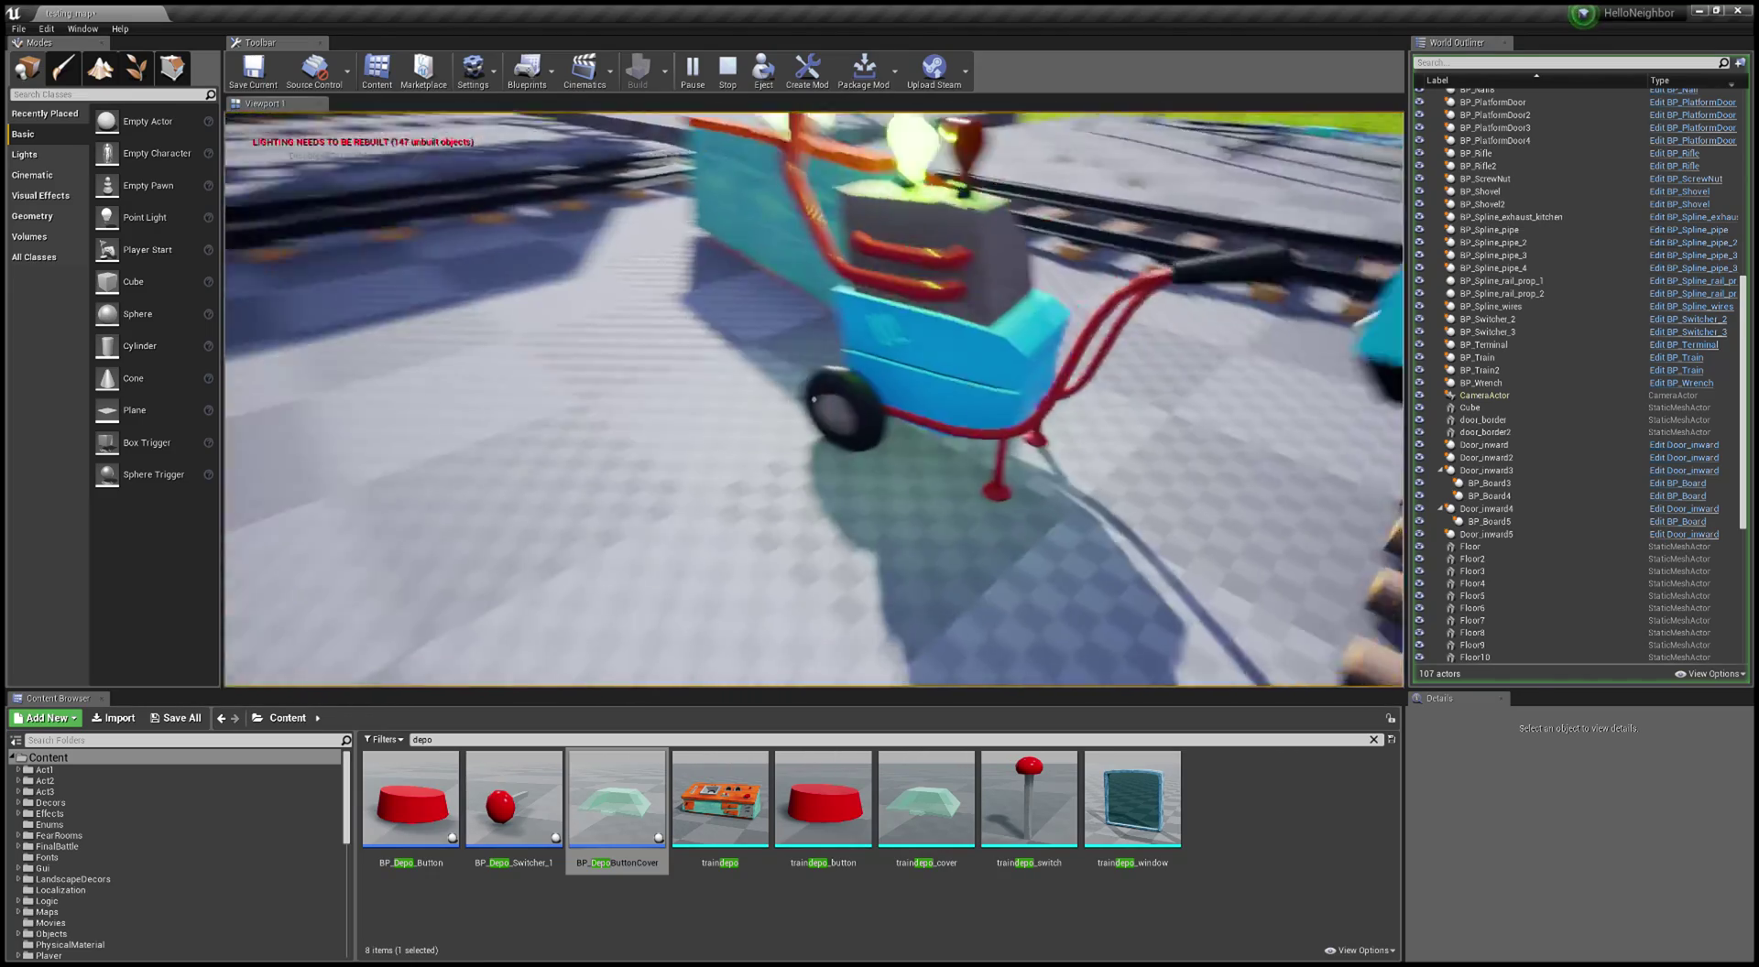
pyautogui.press('w')
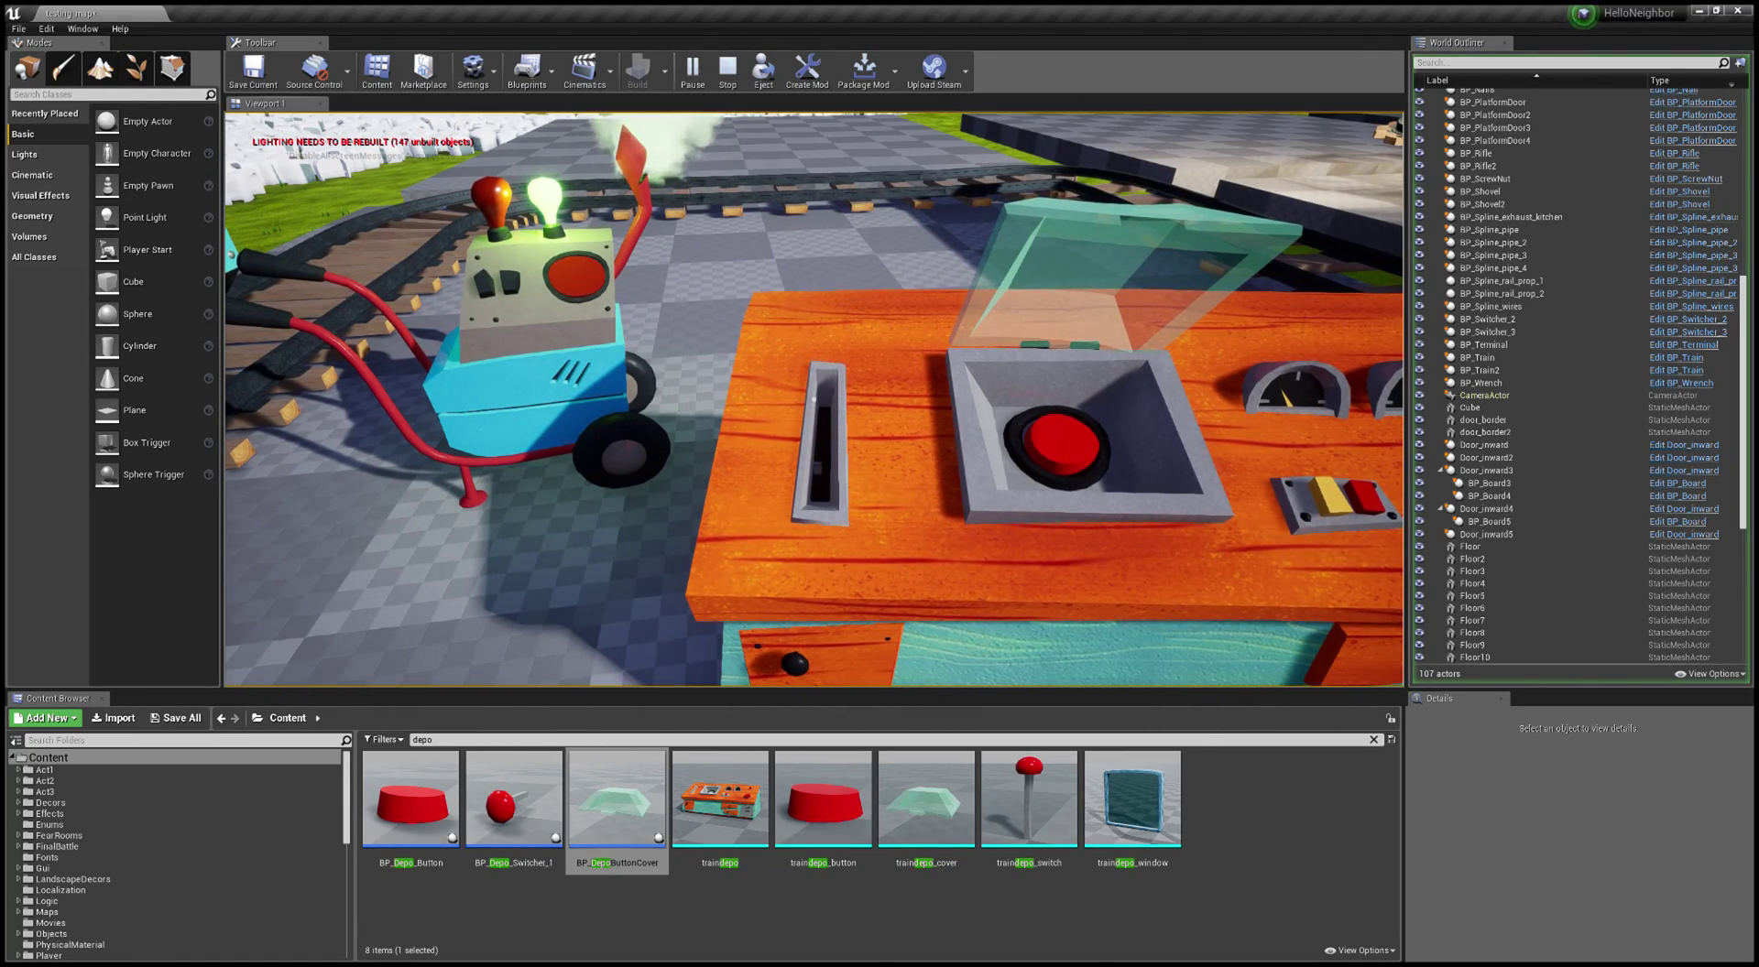
pyautogui.press('Escape')
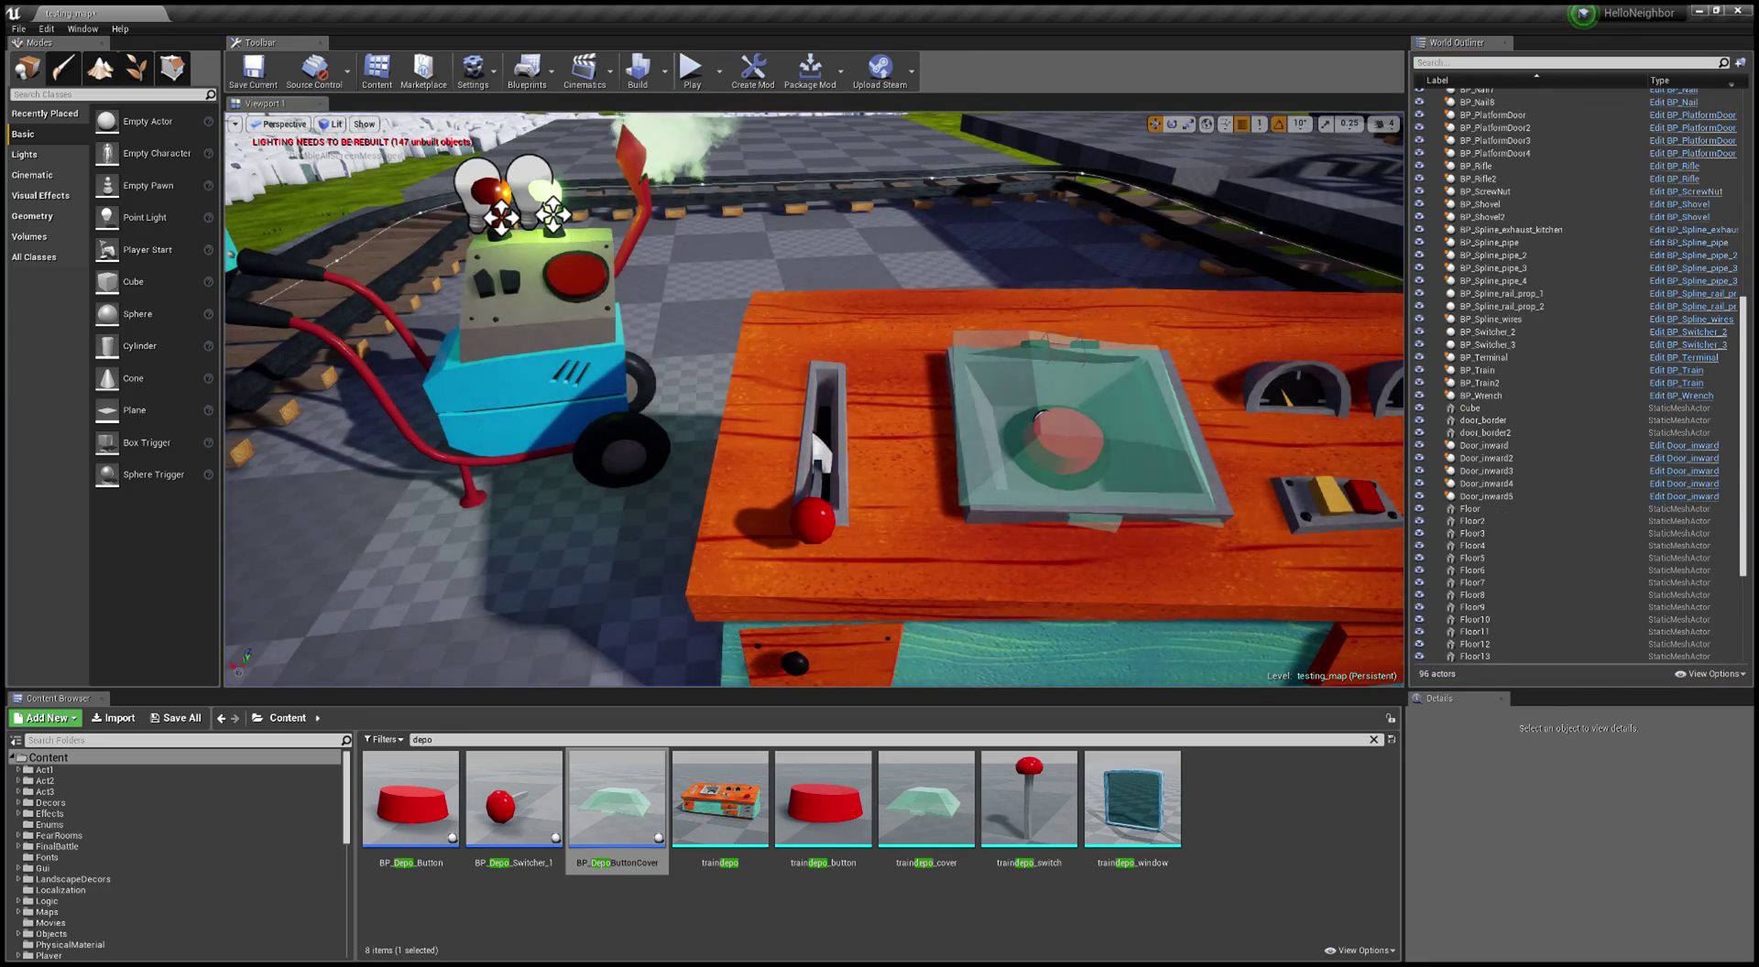
# Step: Examine from several angles how the BP_Depo_Switcher_1 lever sits in its slot on the desk
pyautogui.click(818, 448)
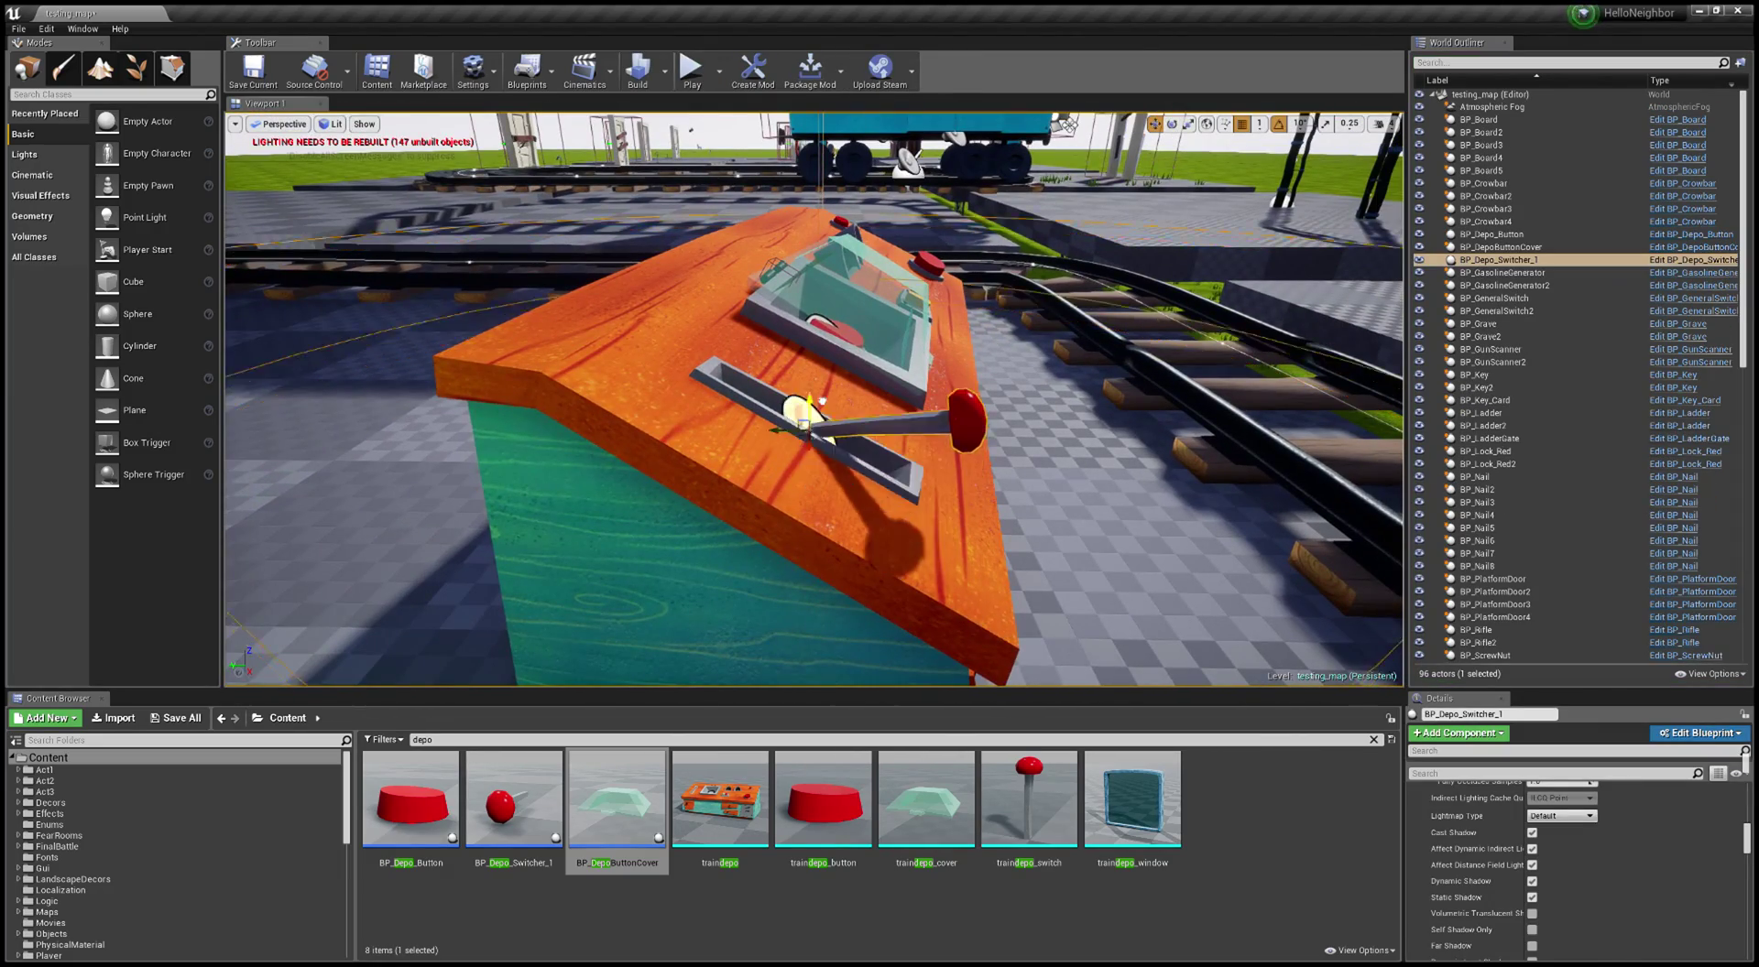
pyautogui.moveTo(927, 209); pyautogui.dragTo(682, 329, button='right')
pyautogui.click(938, 329)
pyautogui.moveTo(937, 330); pyautogui.dragTo(1191, 412, button='right')
pyautogui.moveTo(927, 209); pyautogui.dragTo(927, 209, button='right')
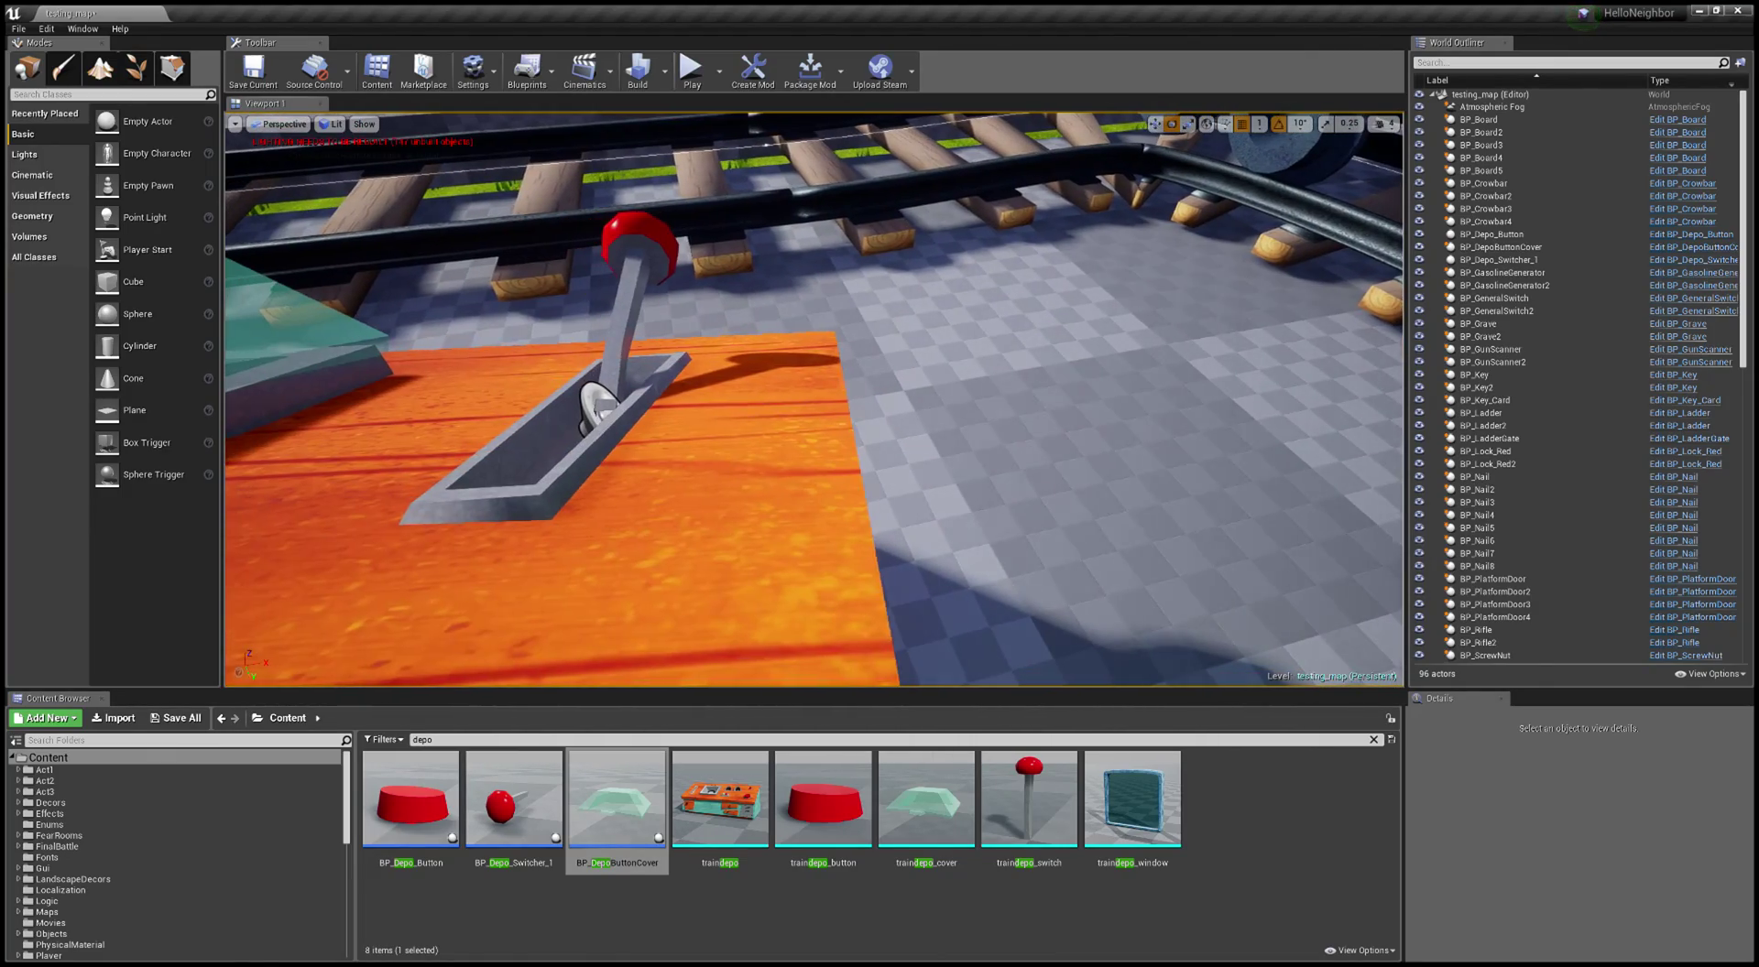
pyautogui.click(619, 371)
pyautogui.click(622, 394)
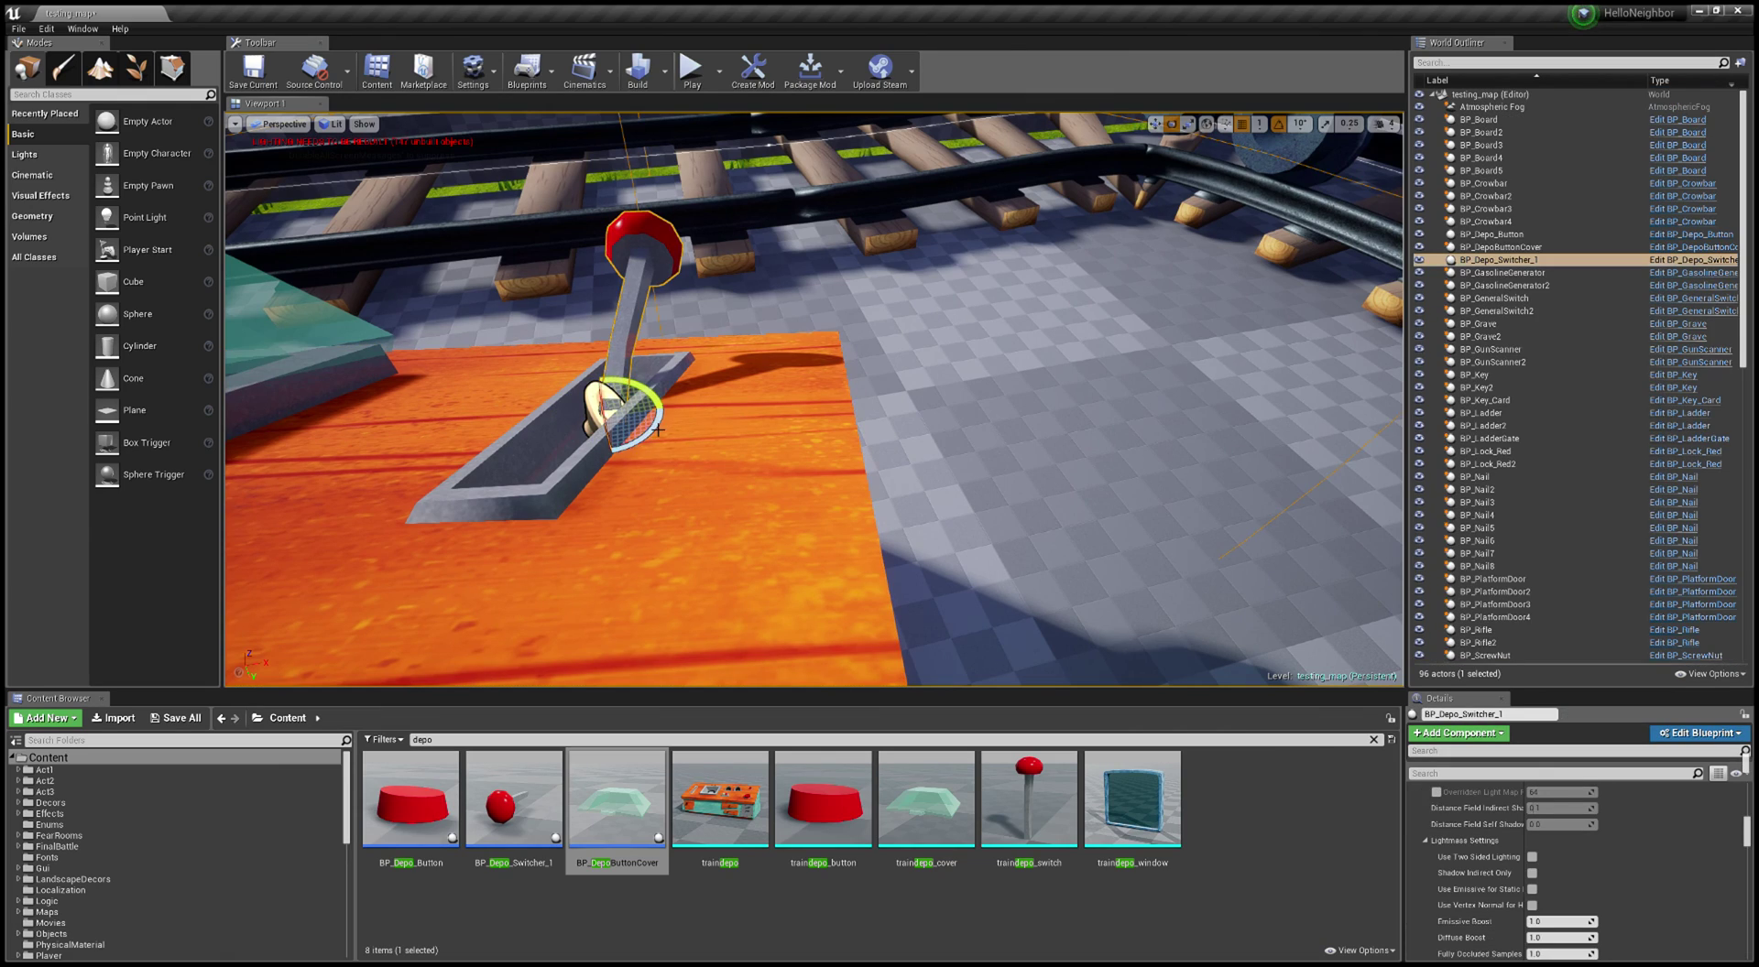
pyautogui.press('f')
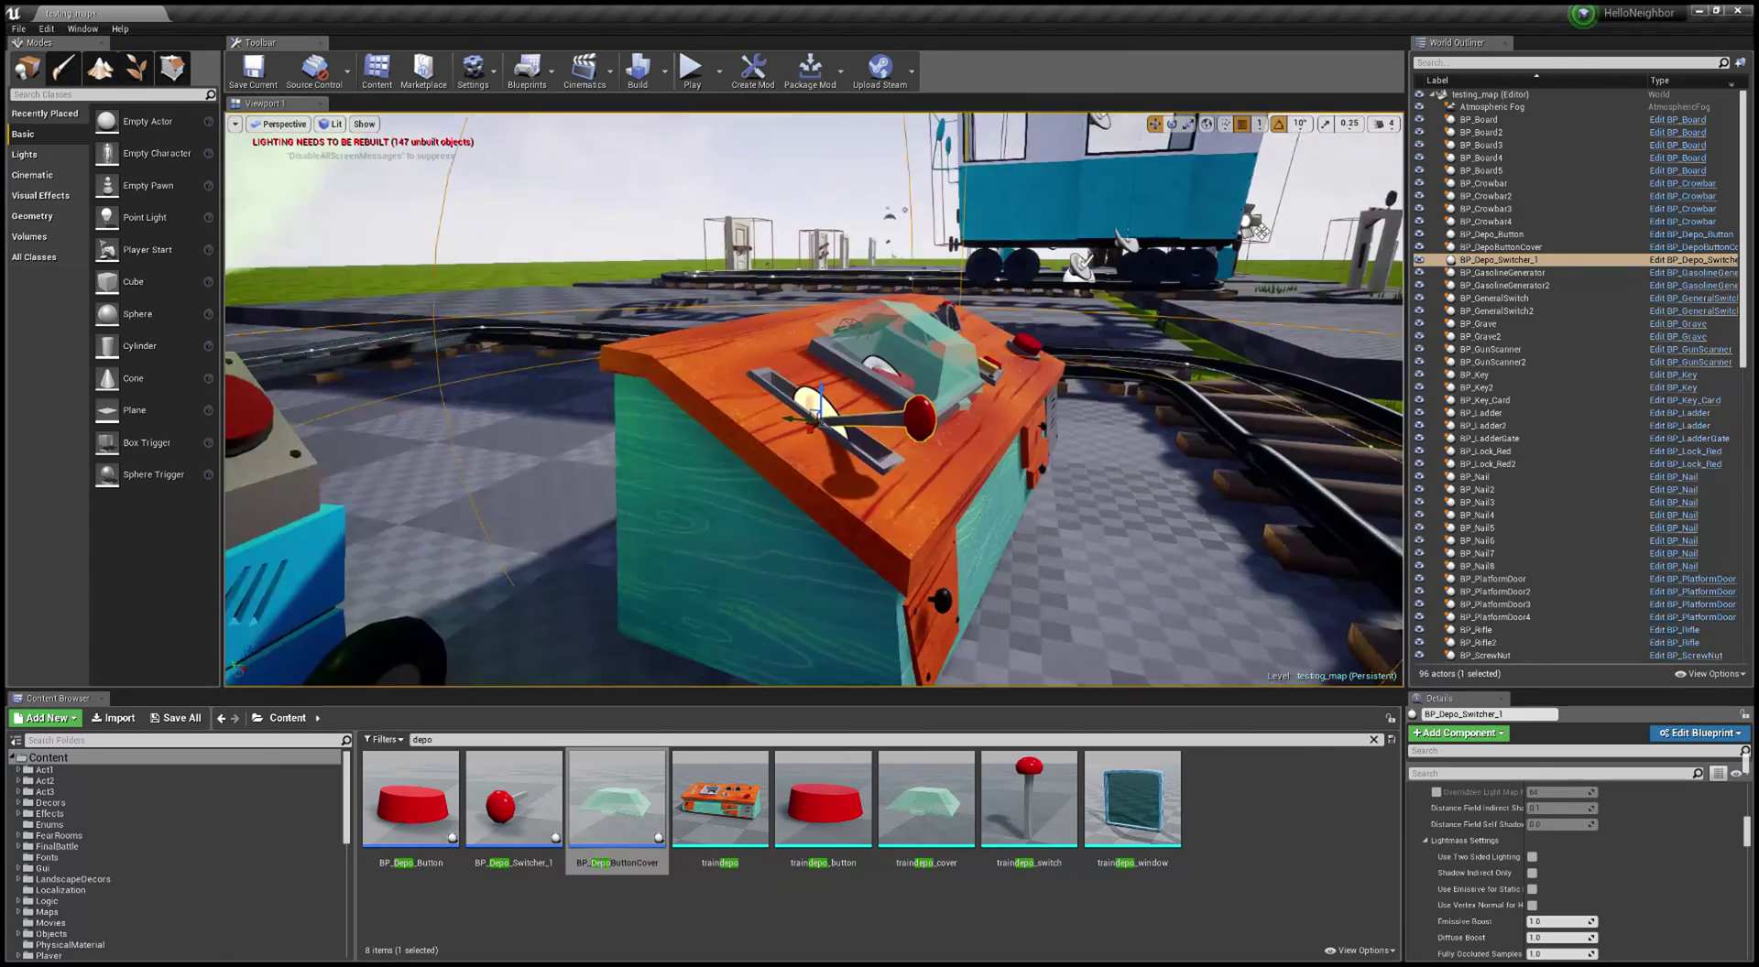
# Step: Filter the properties of BP_Depo_Switcher_1 by "state" and set its State to Off
pyautogui.scroll(3, 1554, 845)
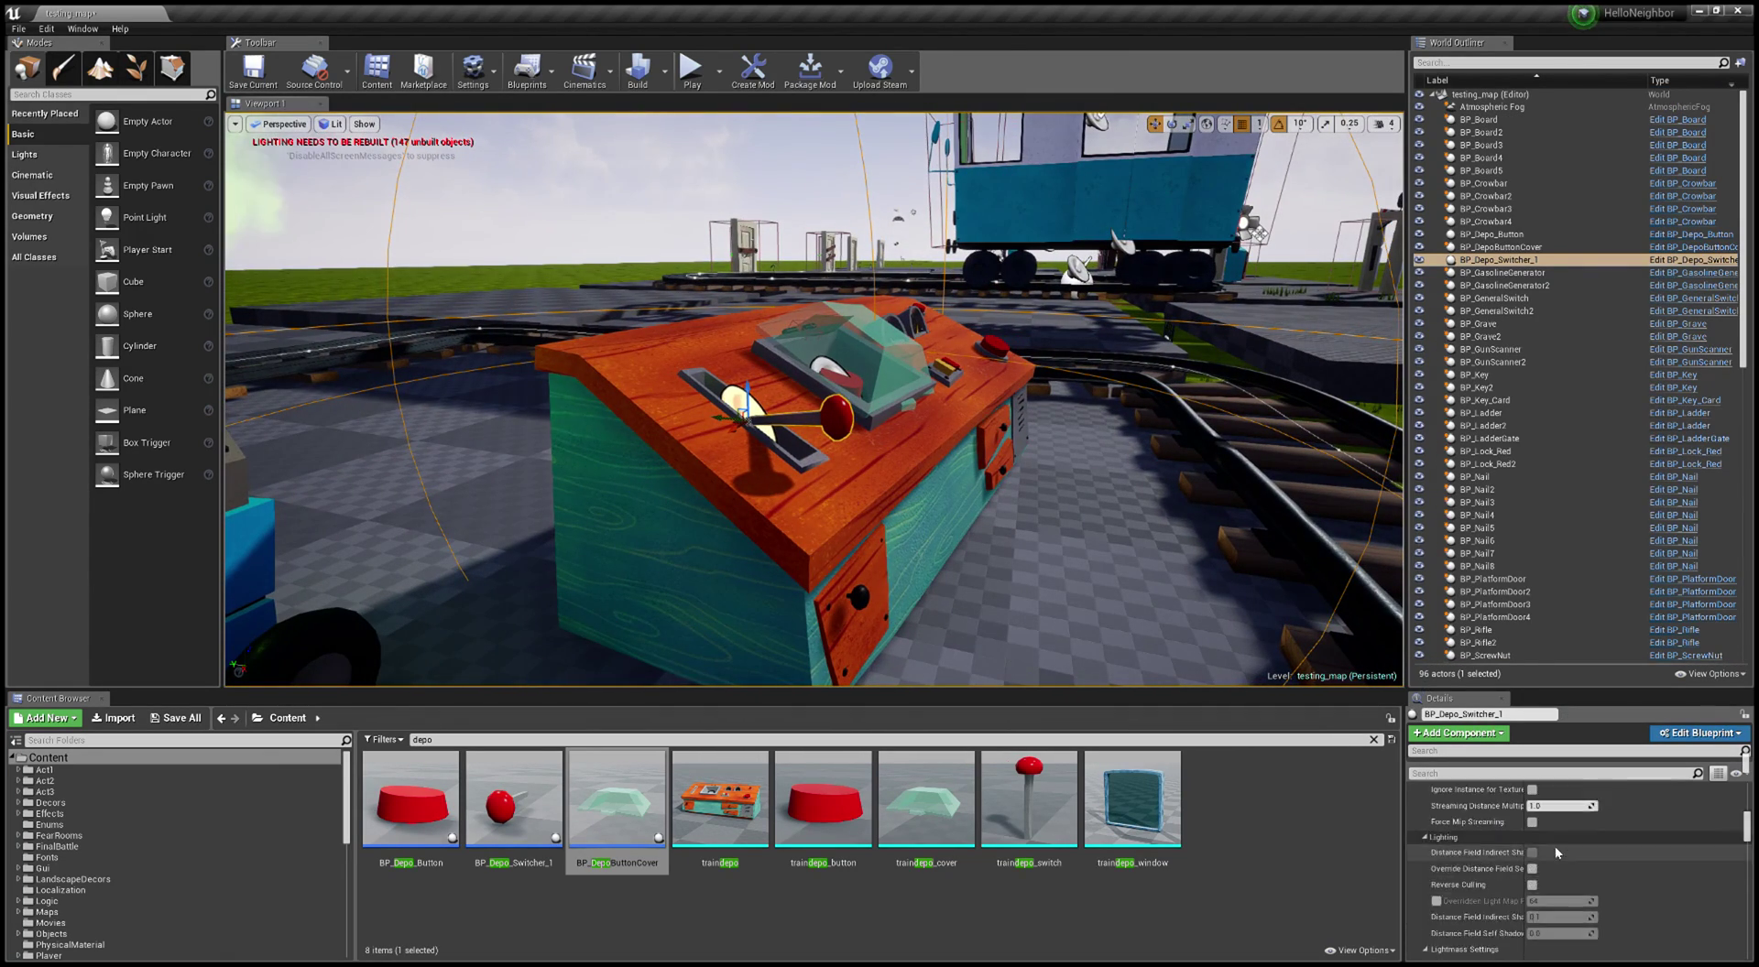
pyautogui.scroll(10, 1556, 852)
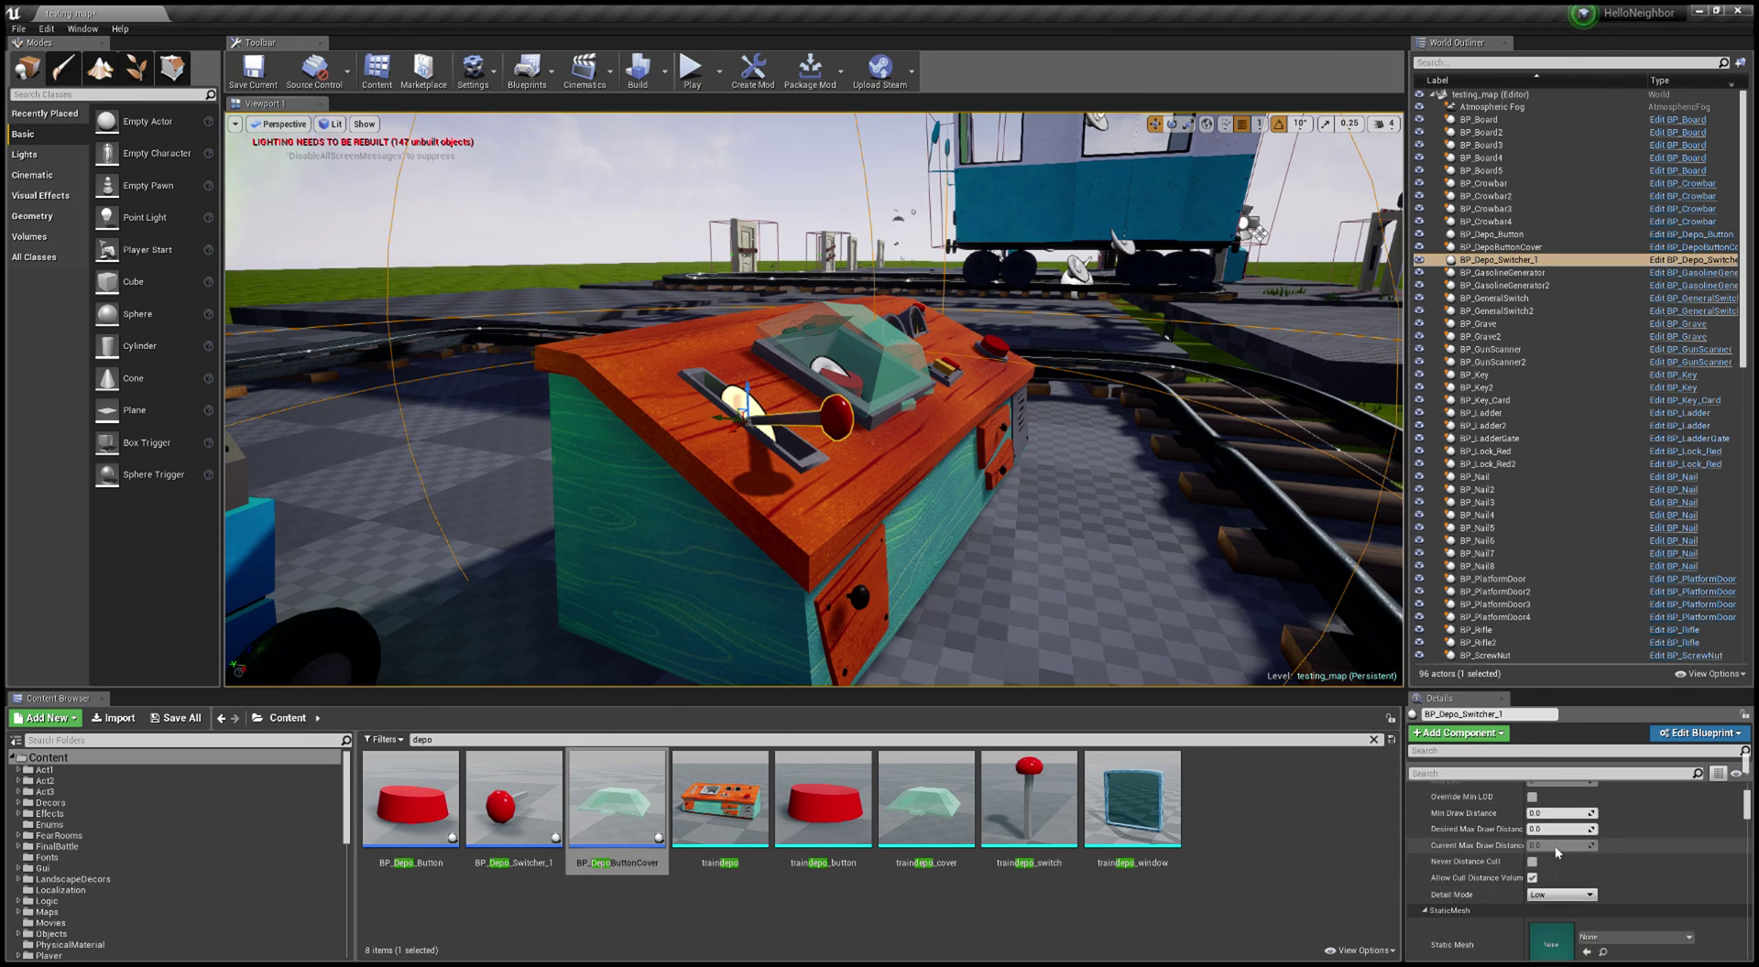
pyautogui.scroll(5, 1555, 851)
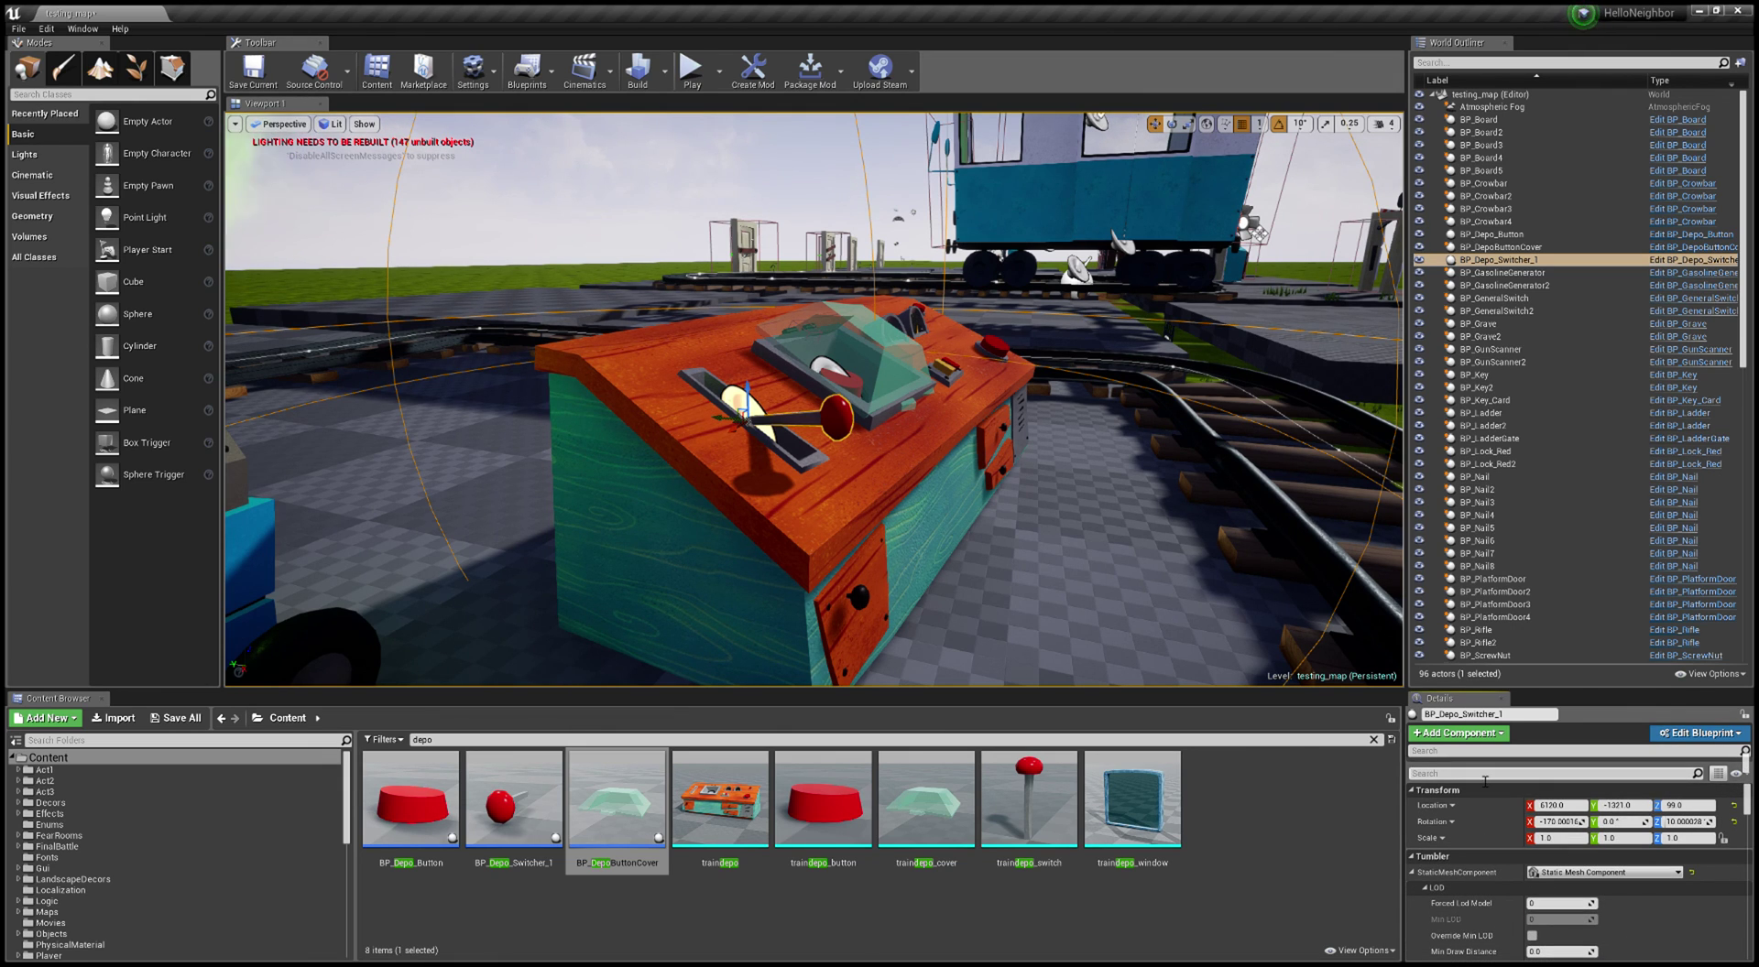
pyautogui.write('state')
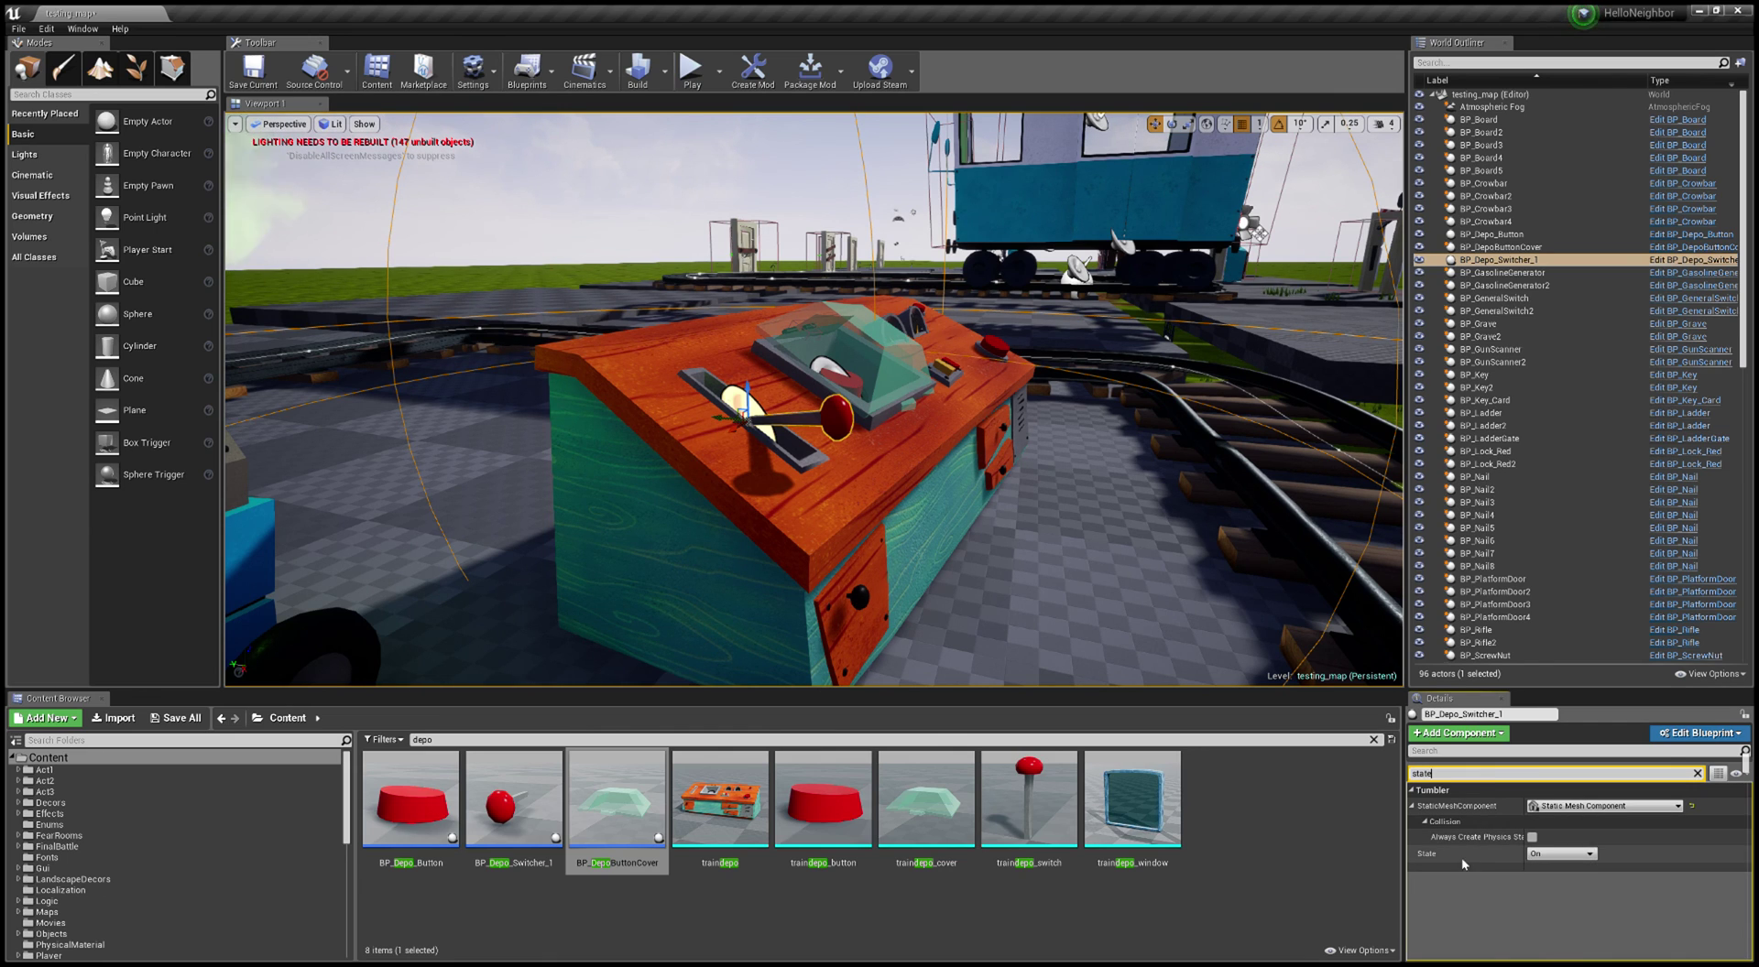
pyautogui.click(1560, 854)
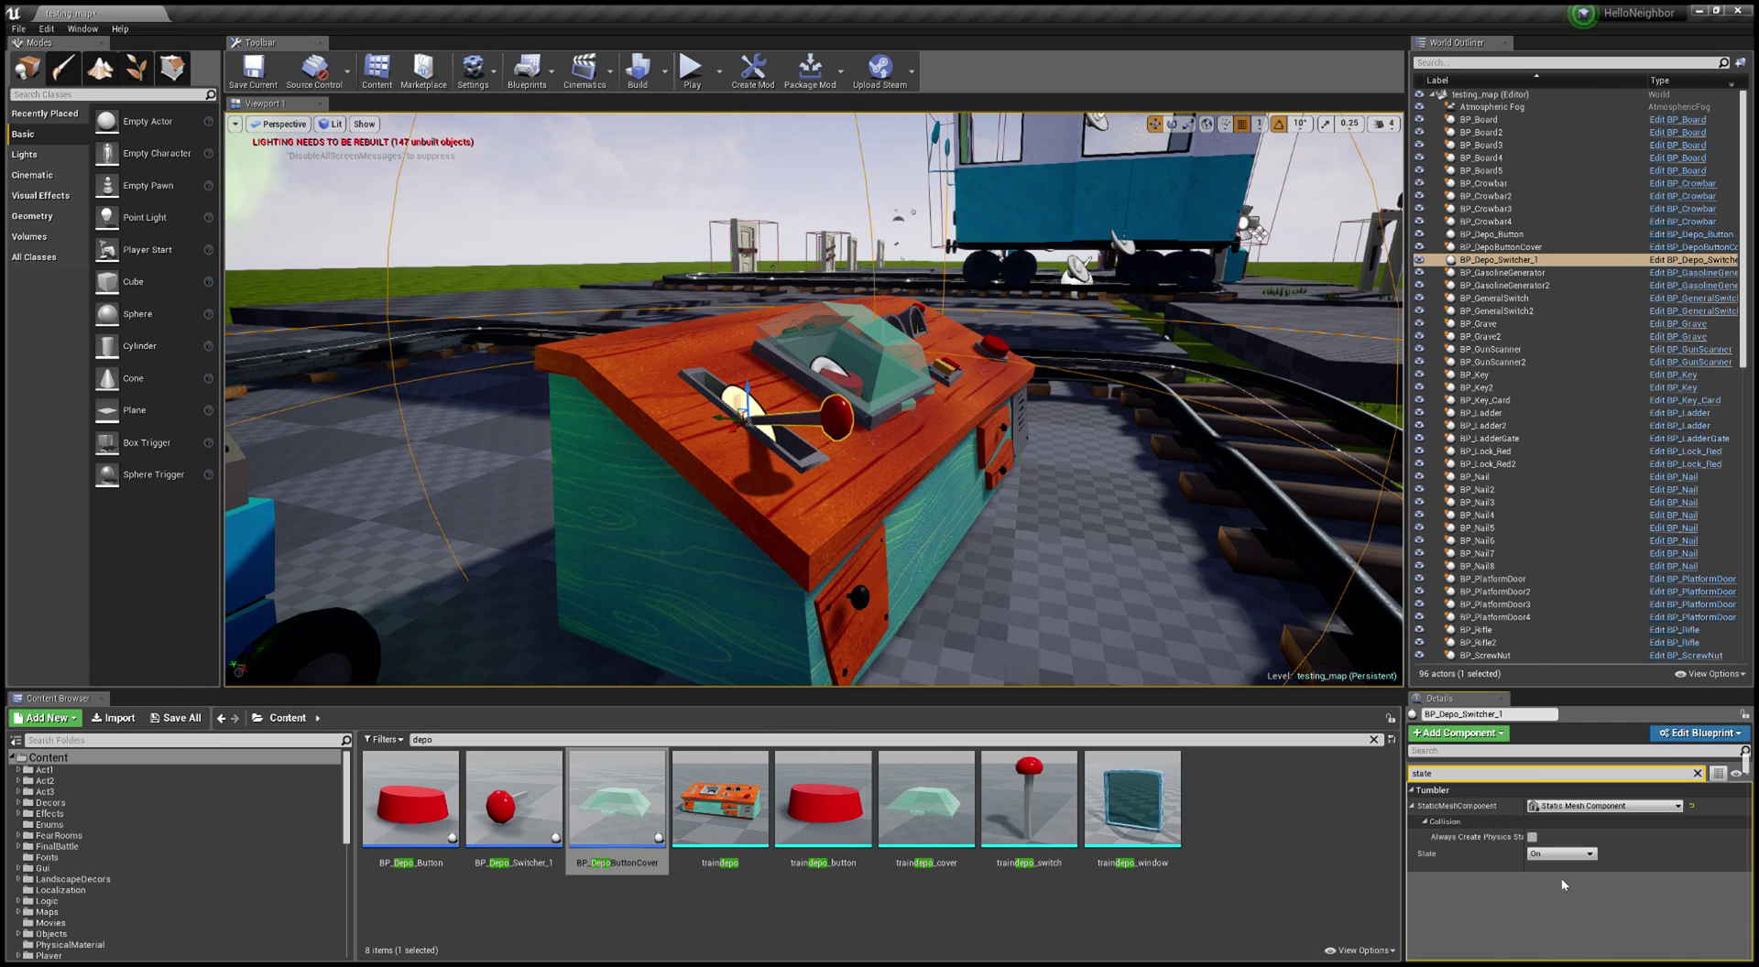
pyautogui.click(1556, 871)
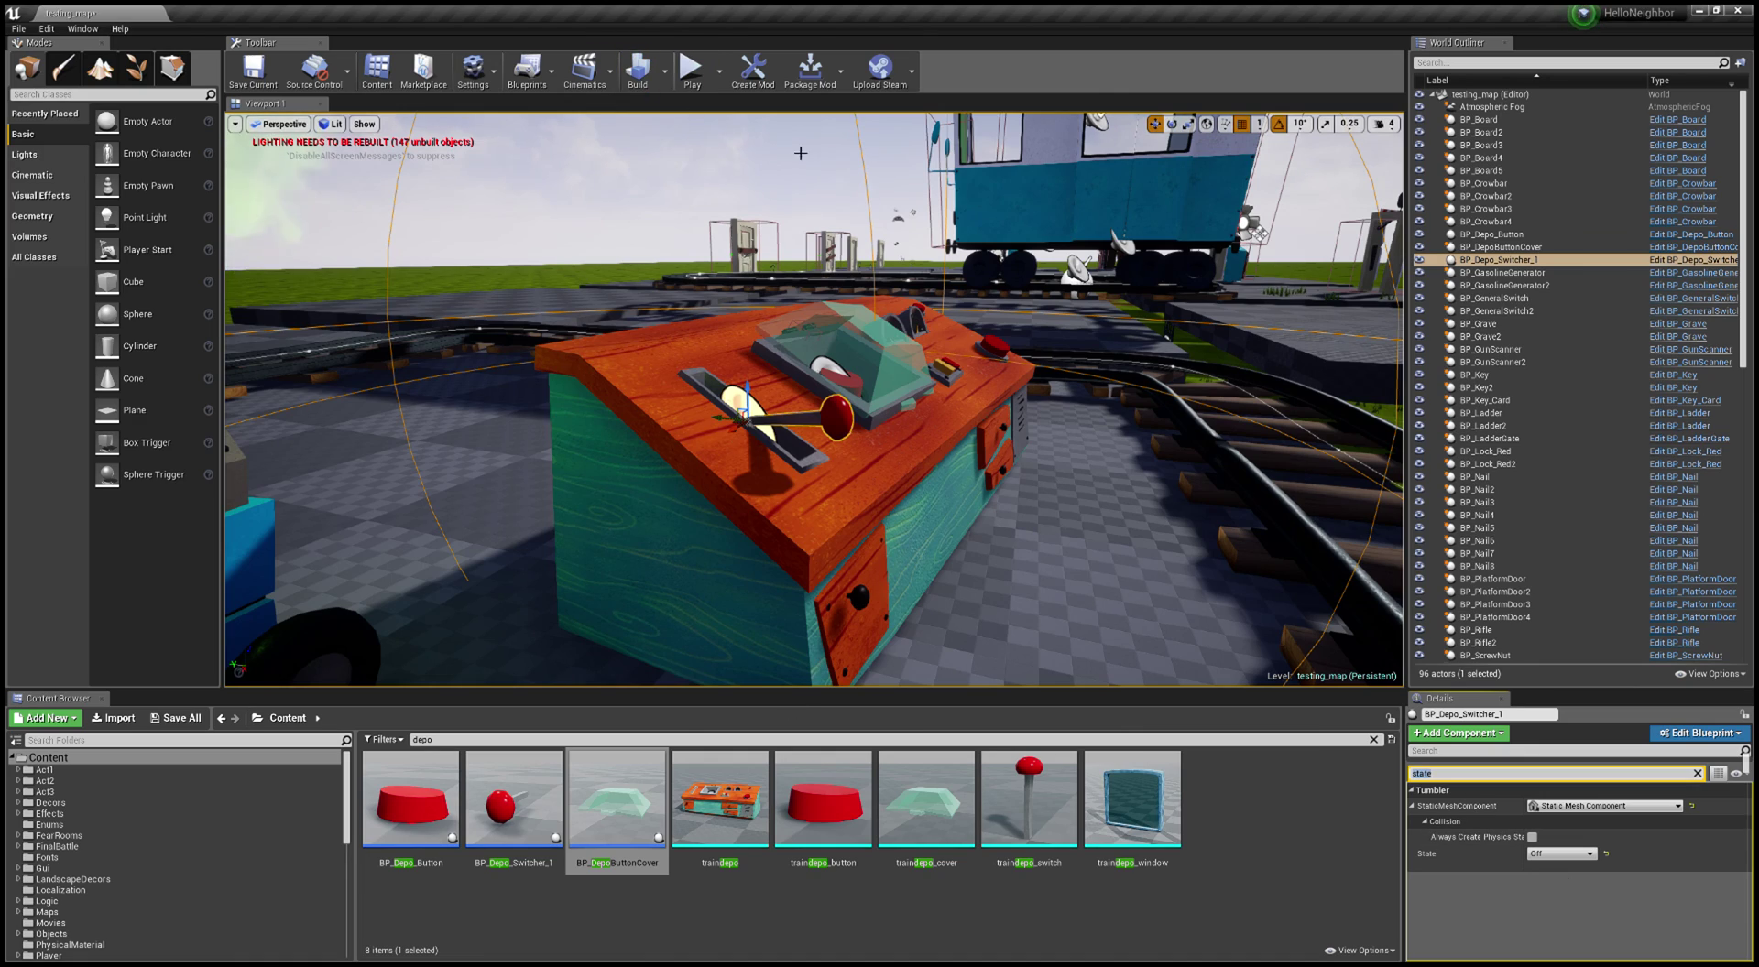
# Step: Set the State of the red BP_Depo_Button under the transparent cover to Off
pyautogui.press('w')
pyautogui.moveTo(636, 288); pyautogui.dragTo(794, 371, button='right')
pyautogui.click(783, 471)
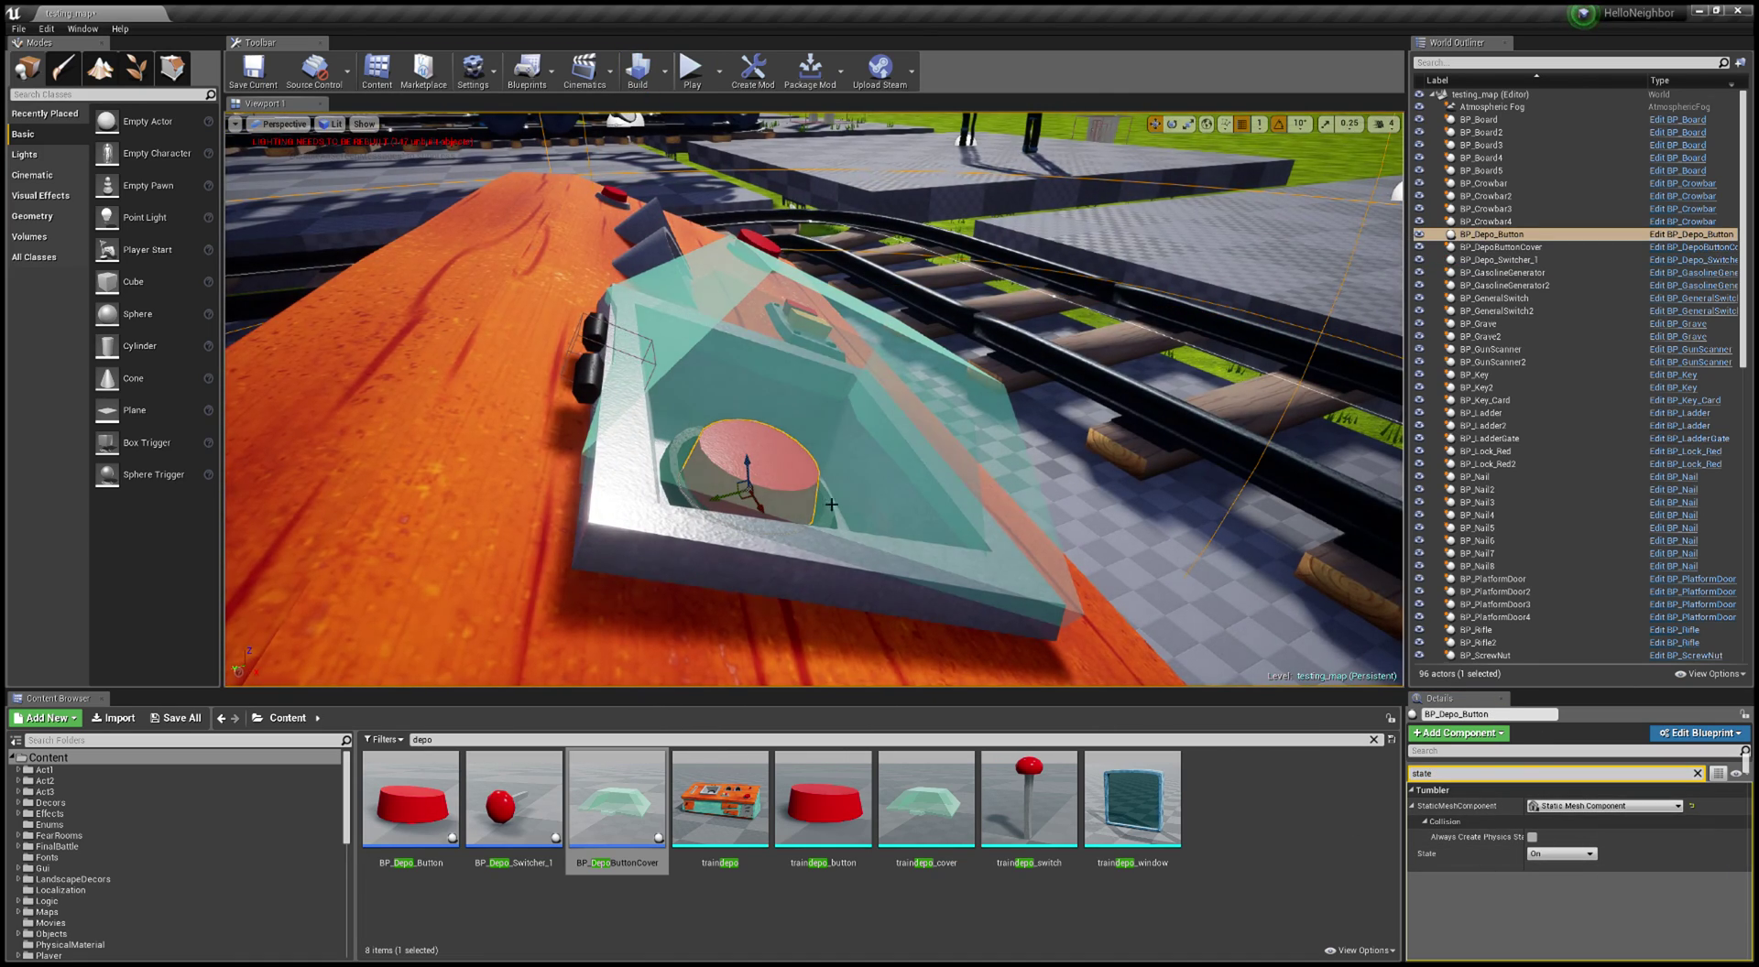
pyautogui.click(1581, 857)
pyautogui.click(1581, 874)
pyautogui.press('f')
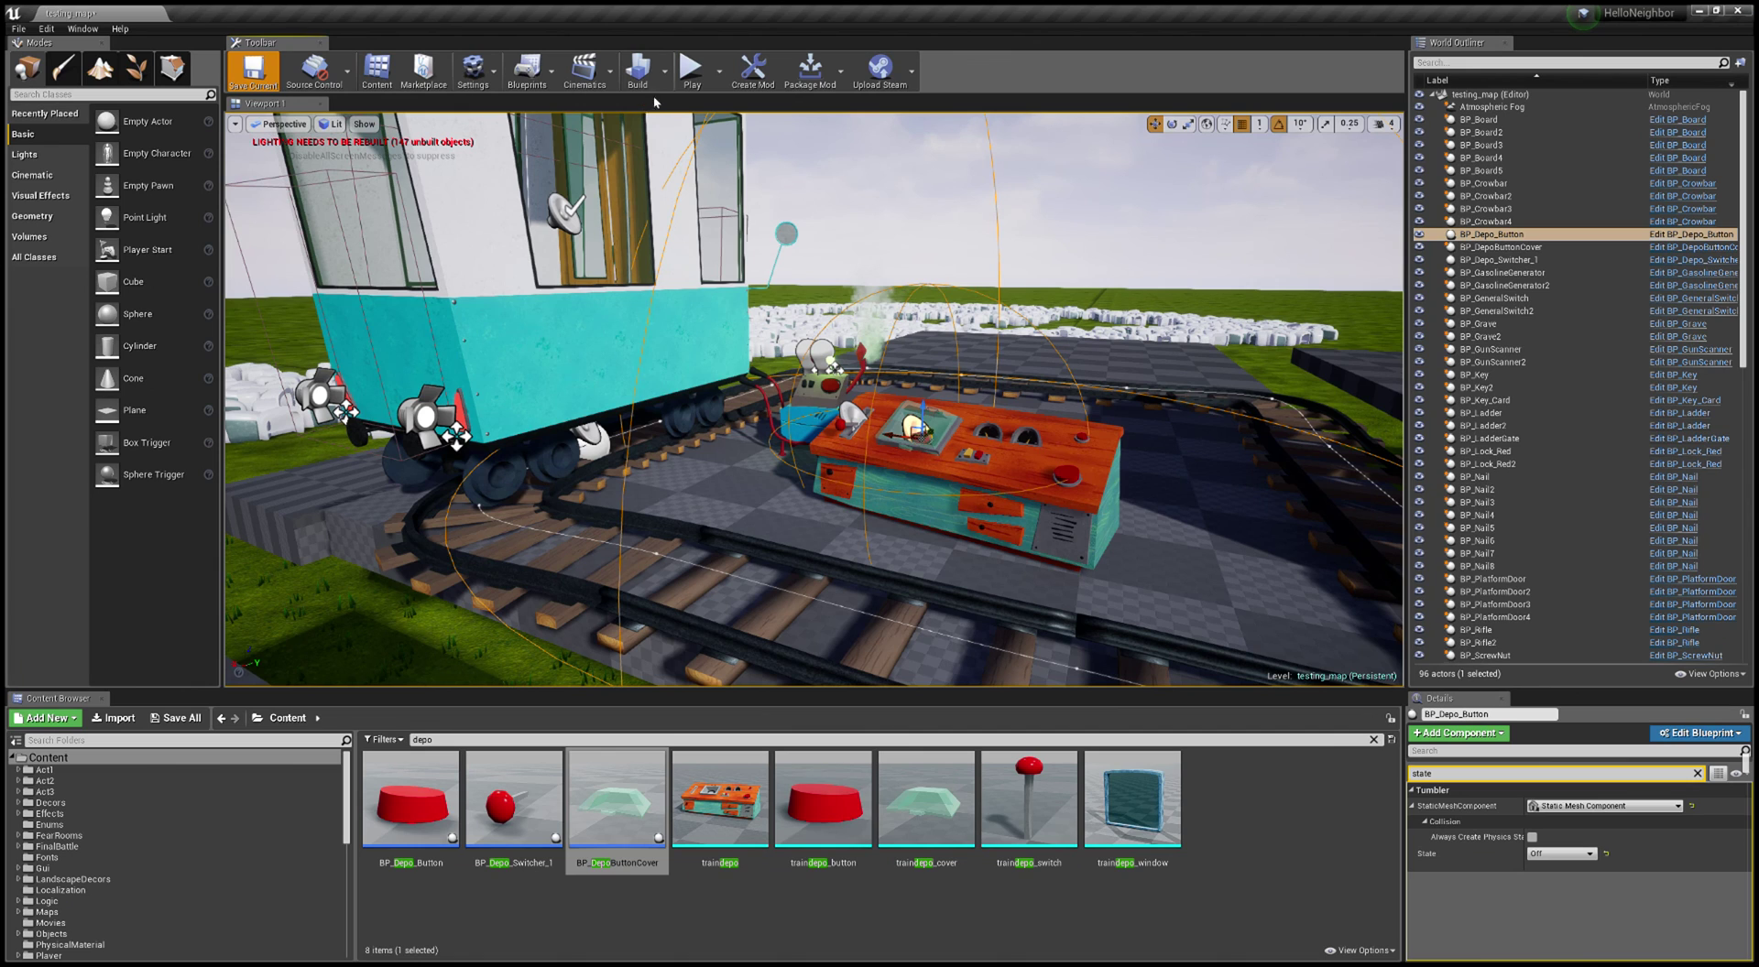
# Step: Start a playtest and run past the train and generator to the lever on the depot desk
pyautogui.click(692, 71)
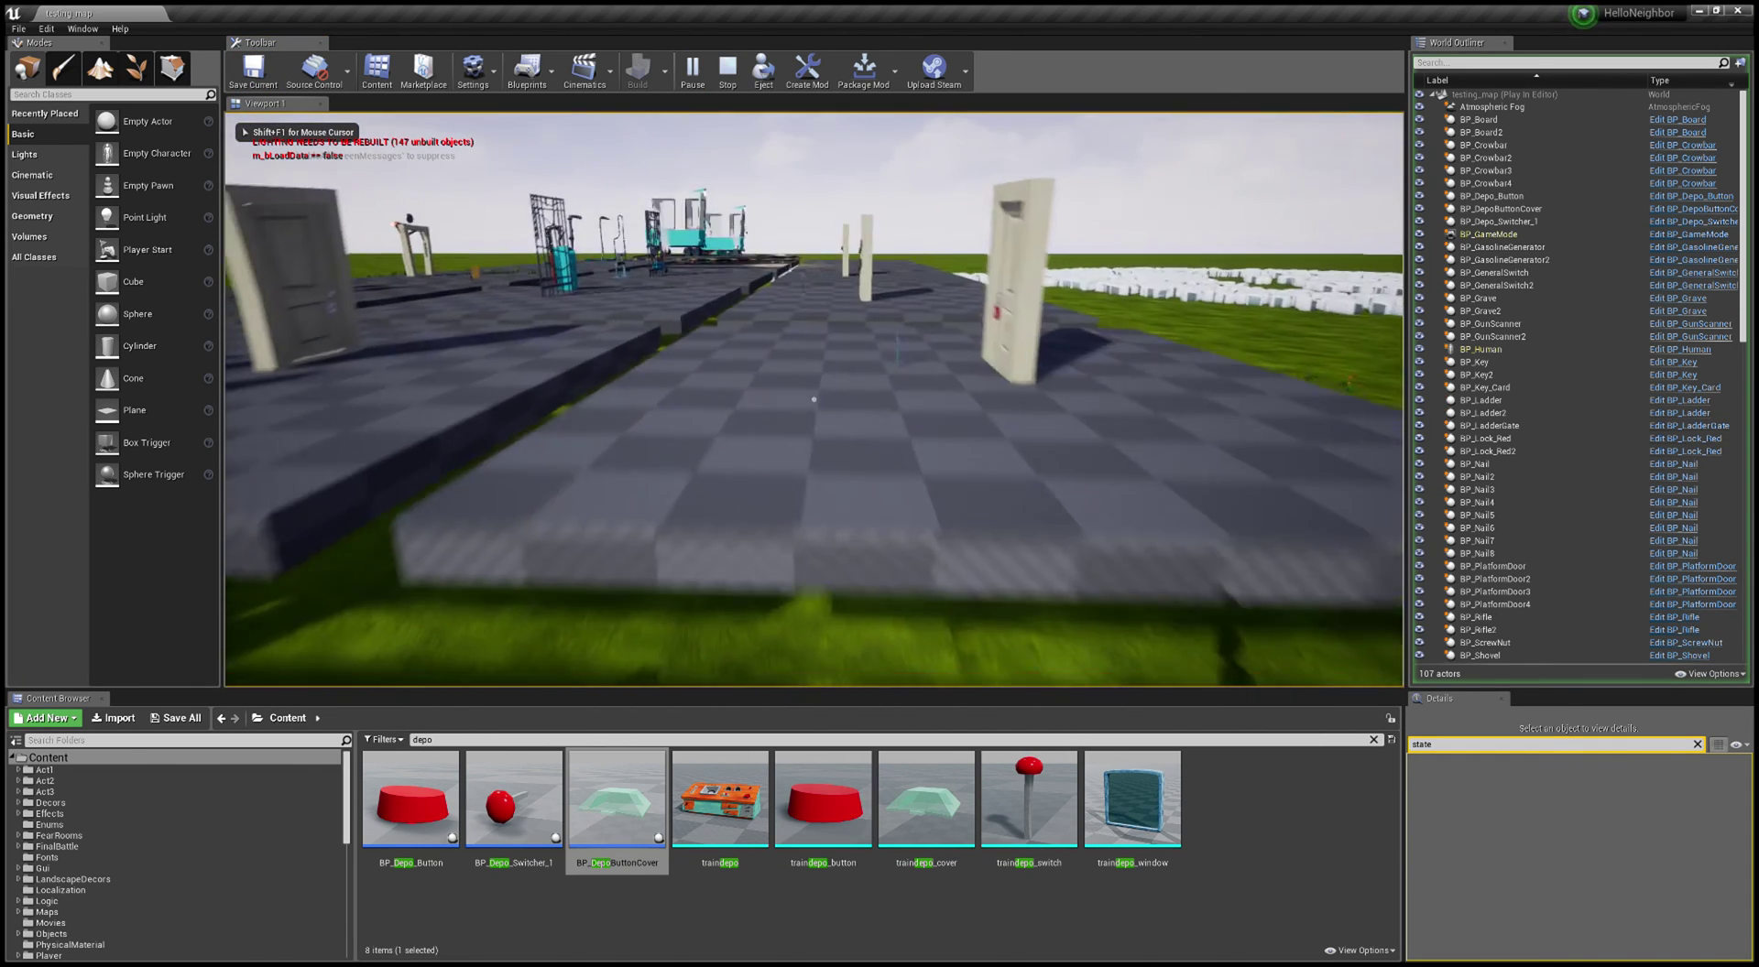
pyautogui.press('w')
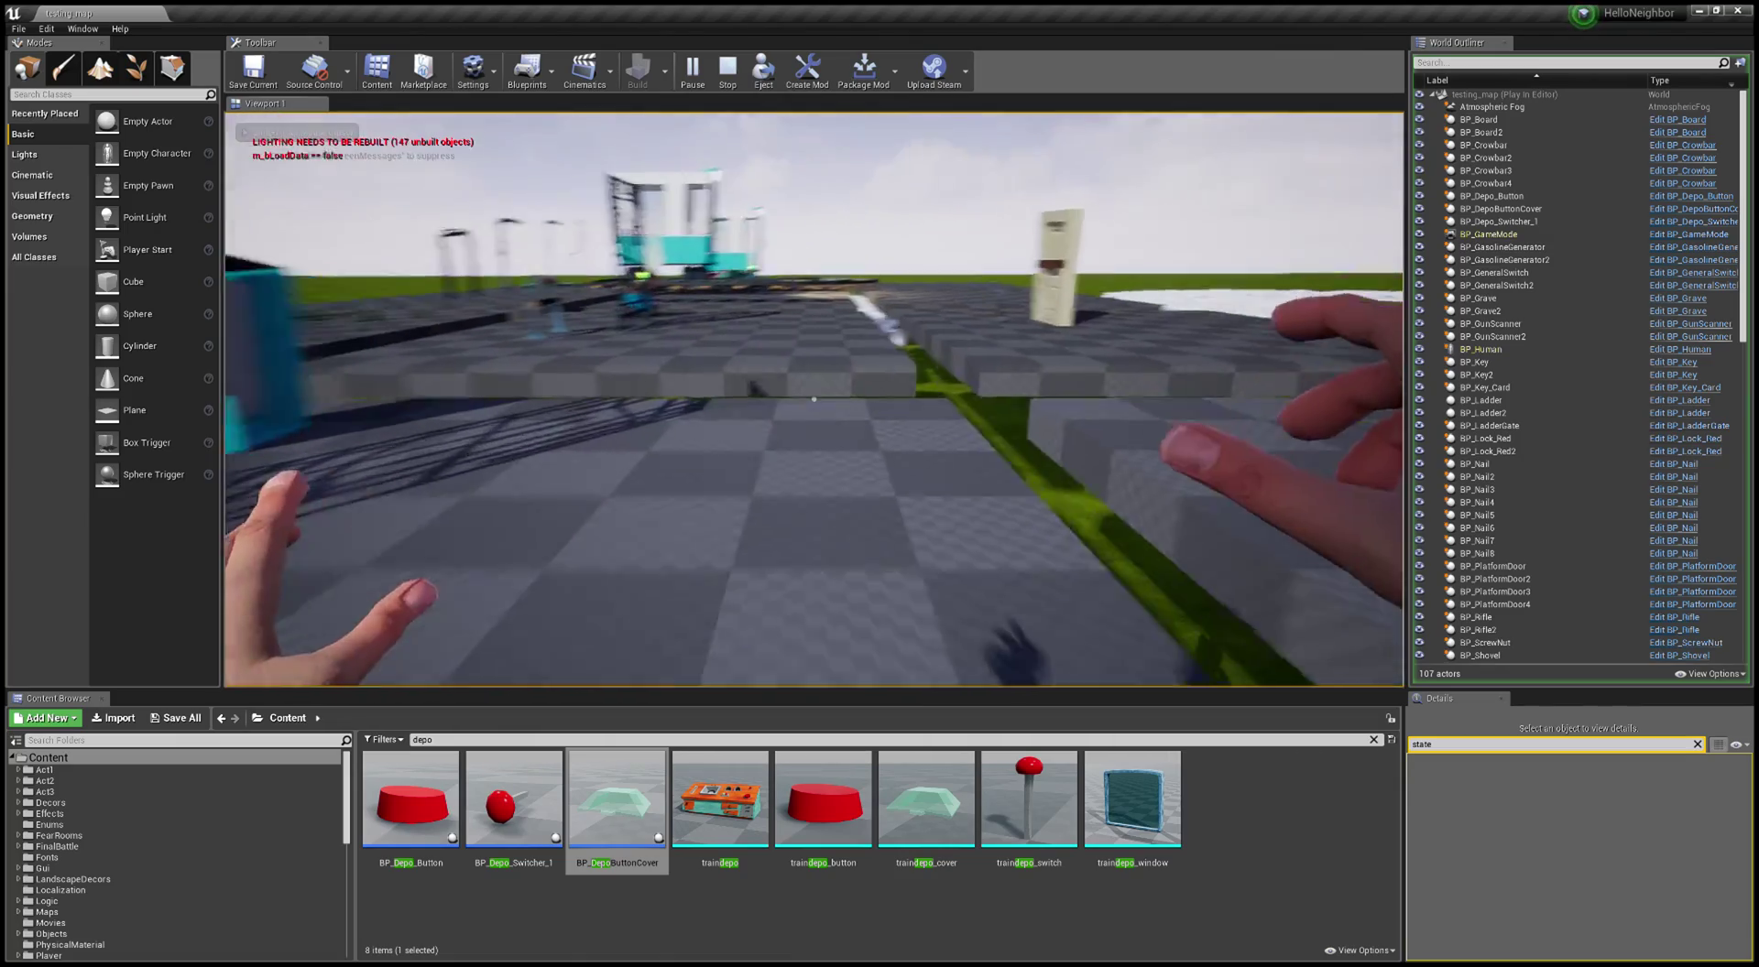
pyautogui.press('w')
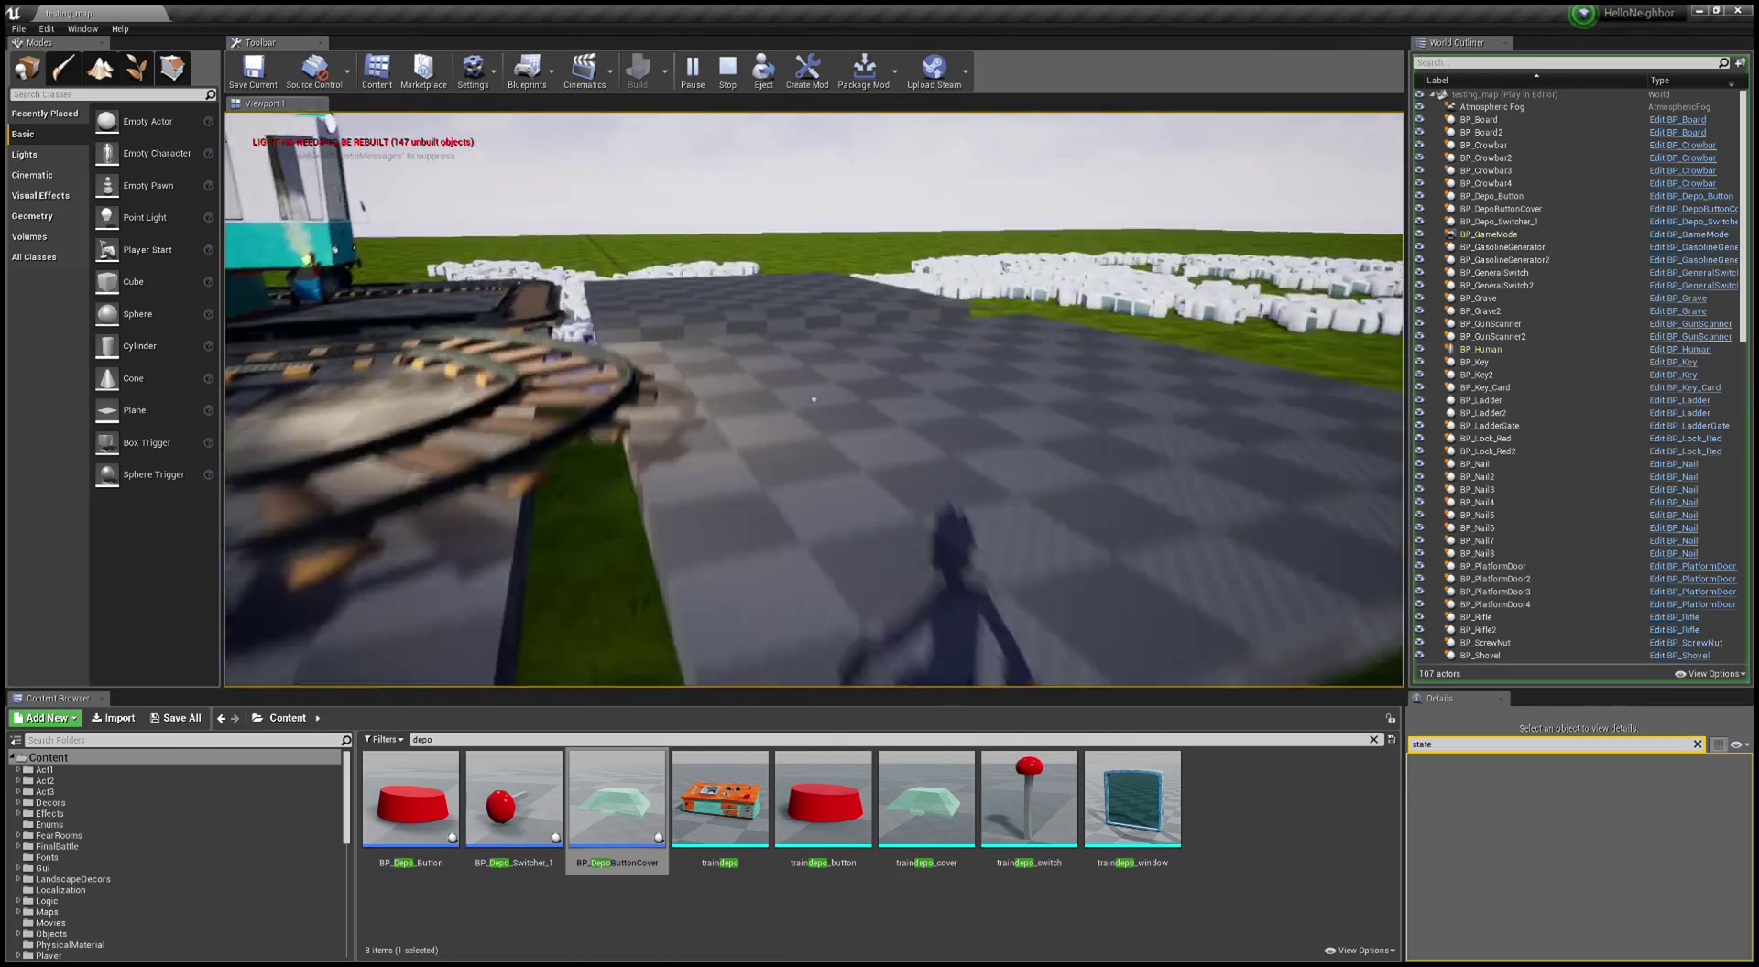
pyautogui.press('w')
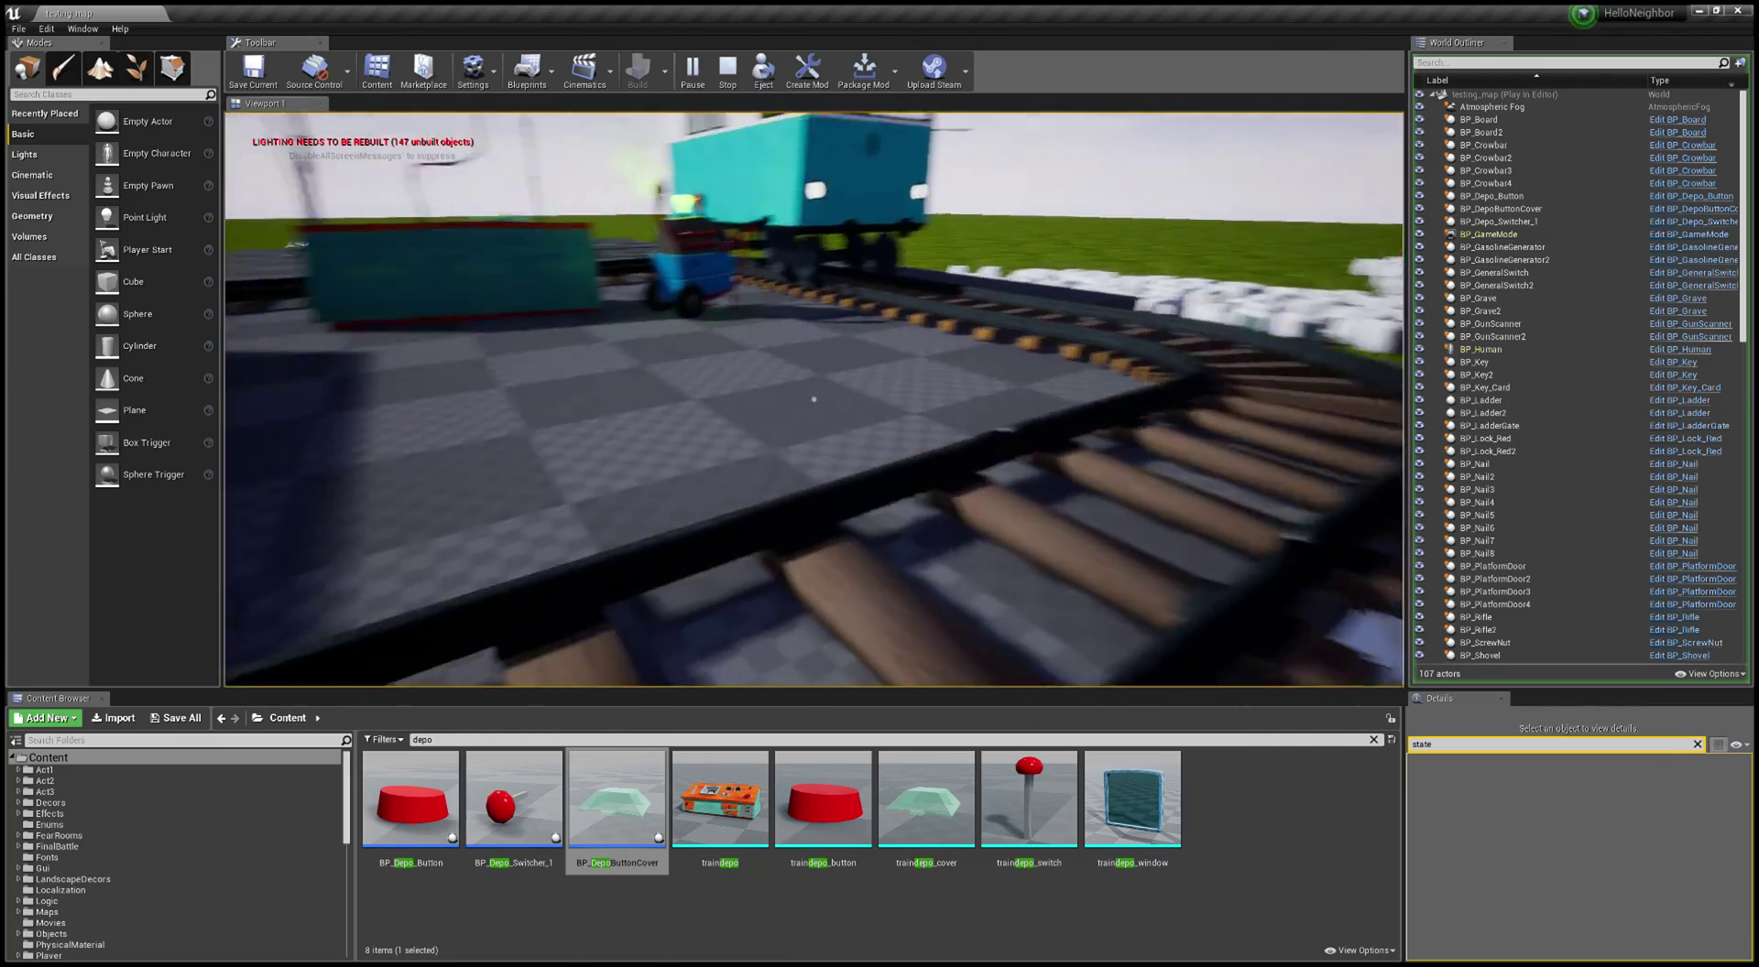
pyautogui.press('w')
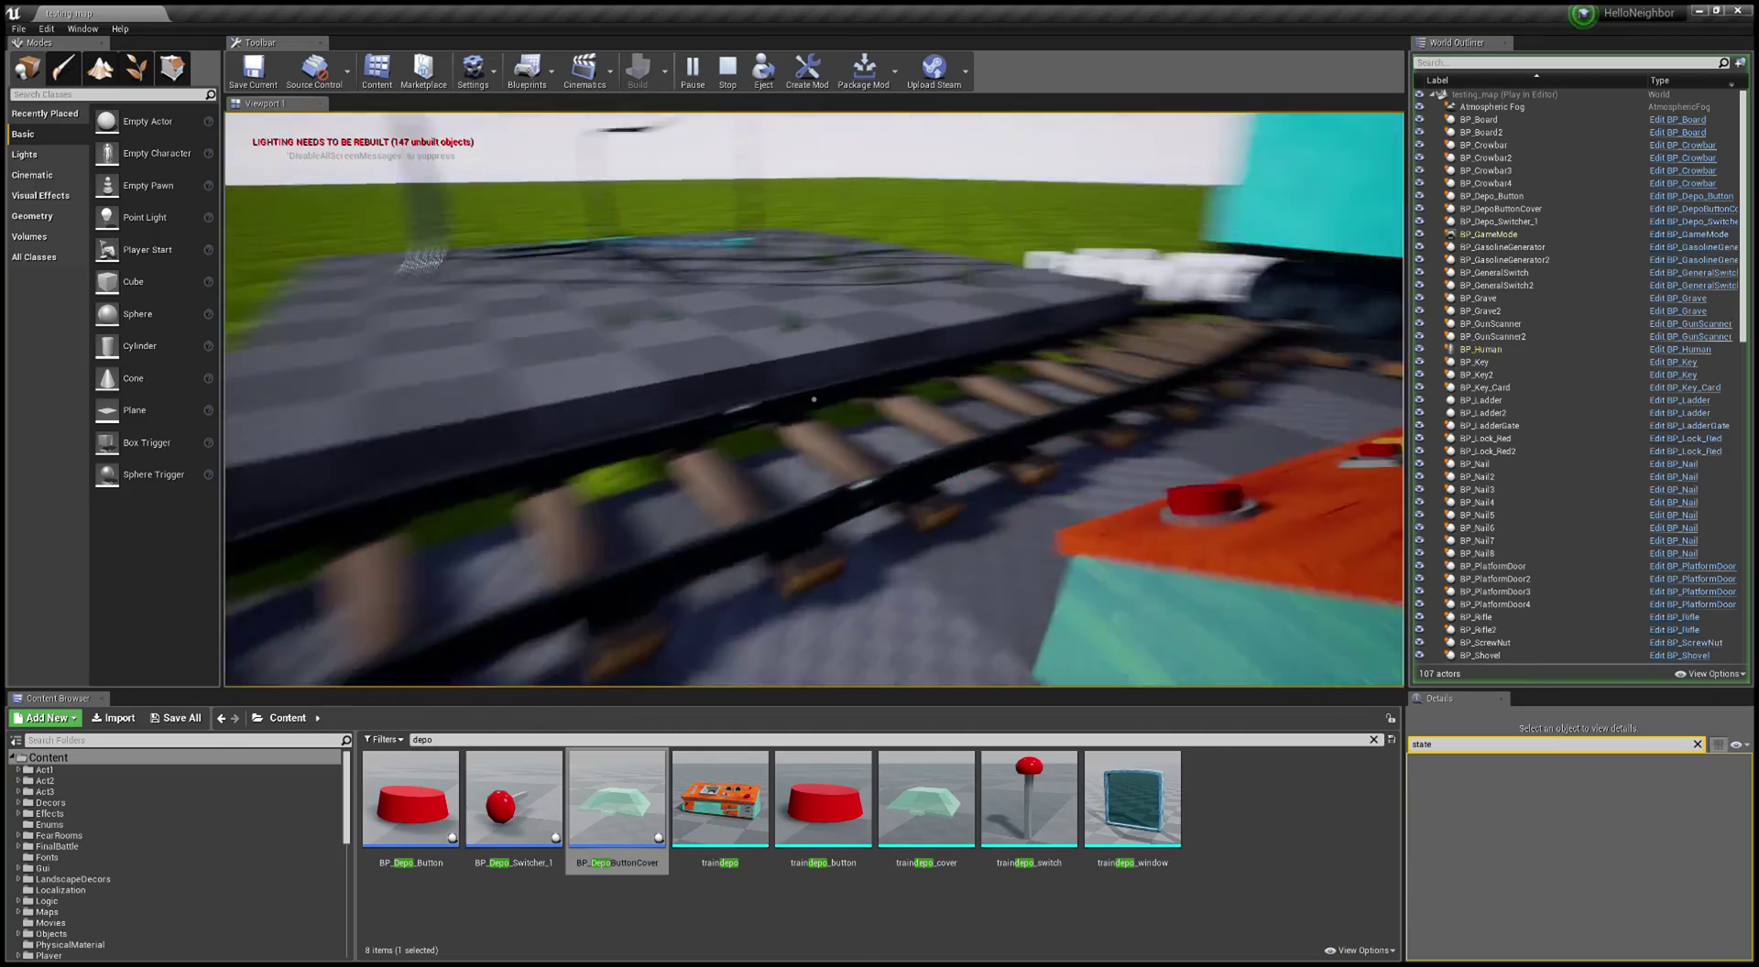
pyautogui.press('w')
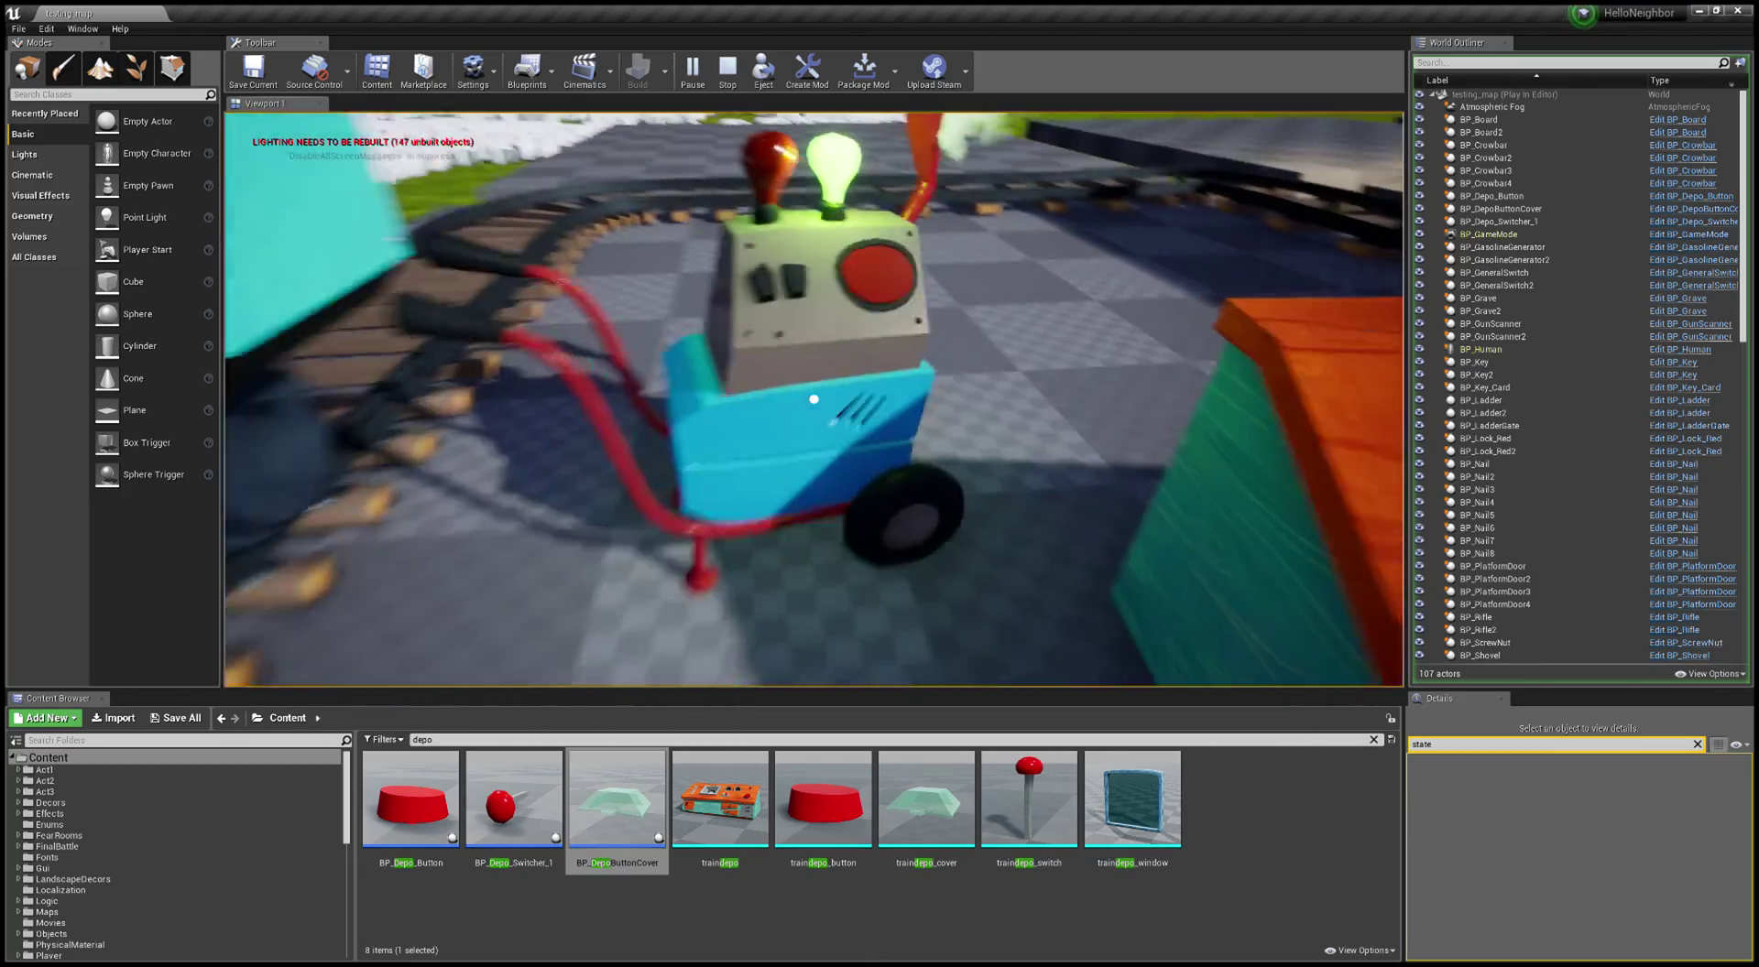
pyautogui.press('w')
pyautogui.press('e')
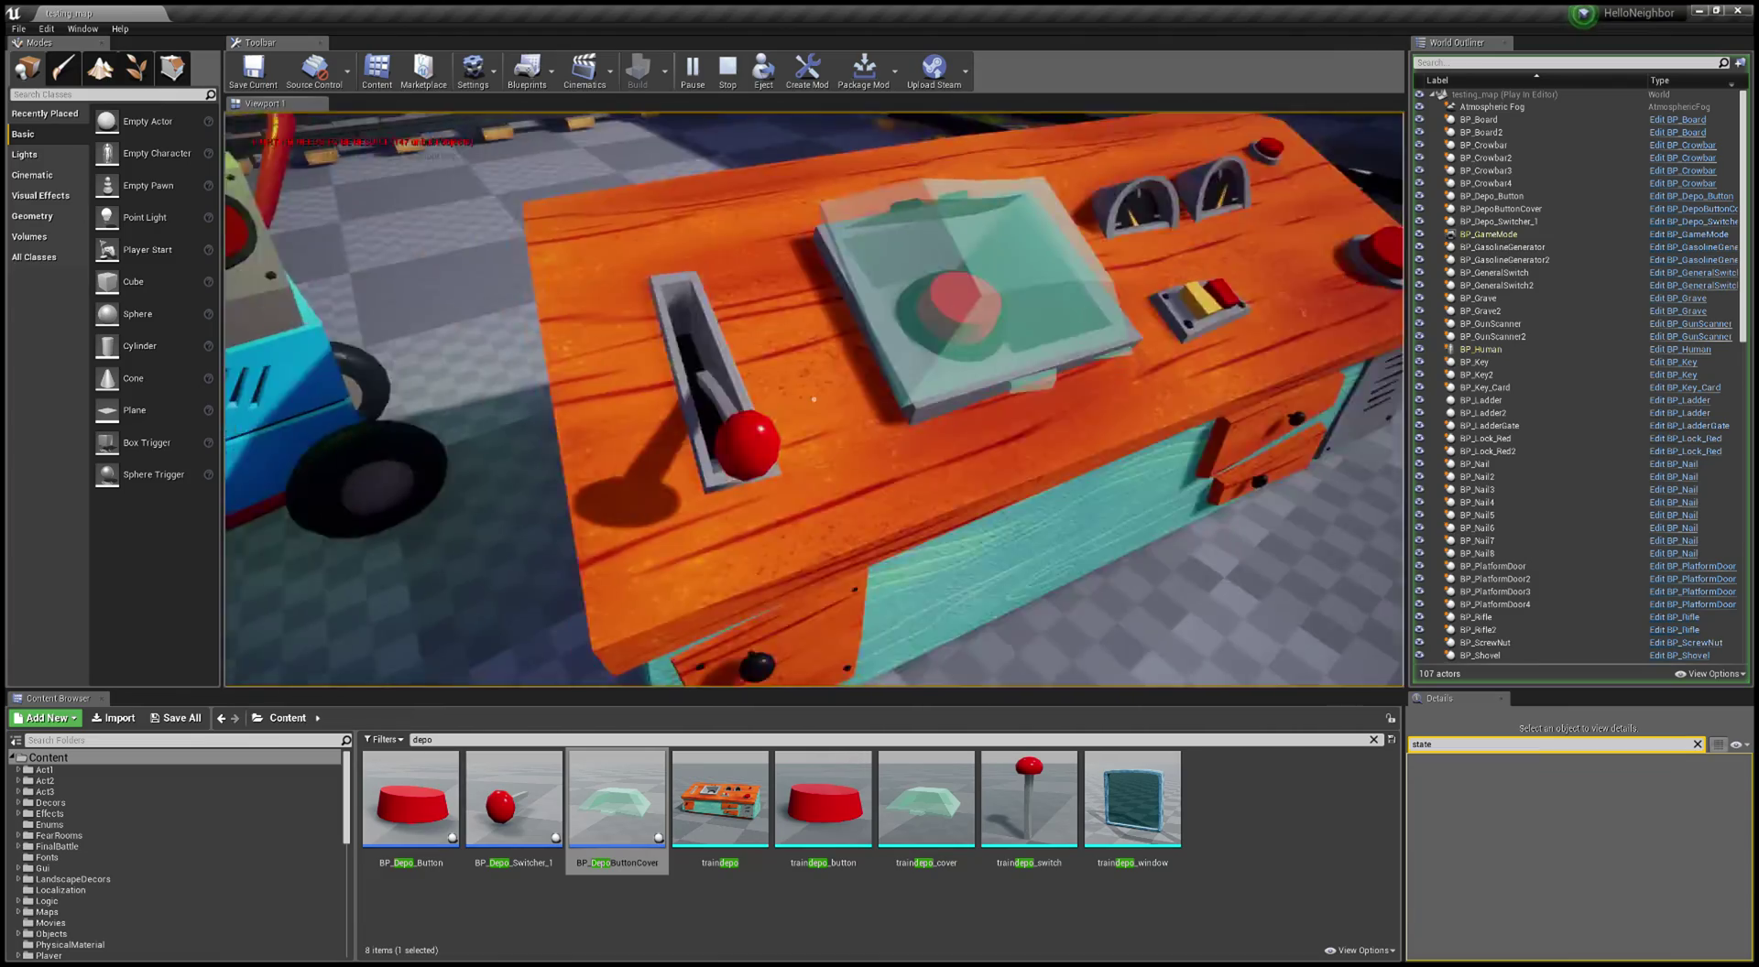
# Step: Operate the red button under the raised transparent cover, check how the train reacts, and end the playtest
pyautogui.press('w')
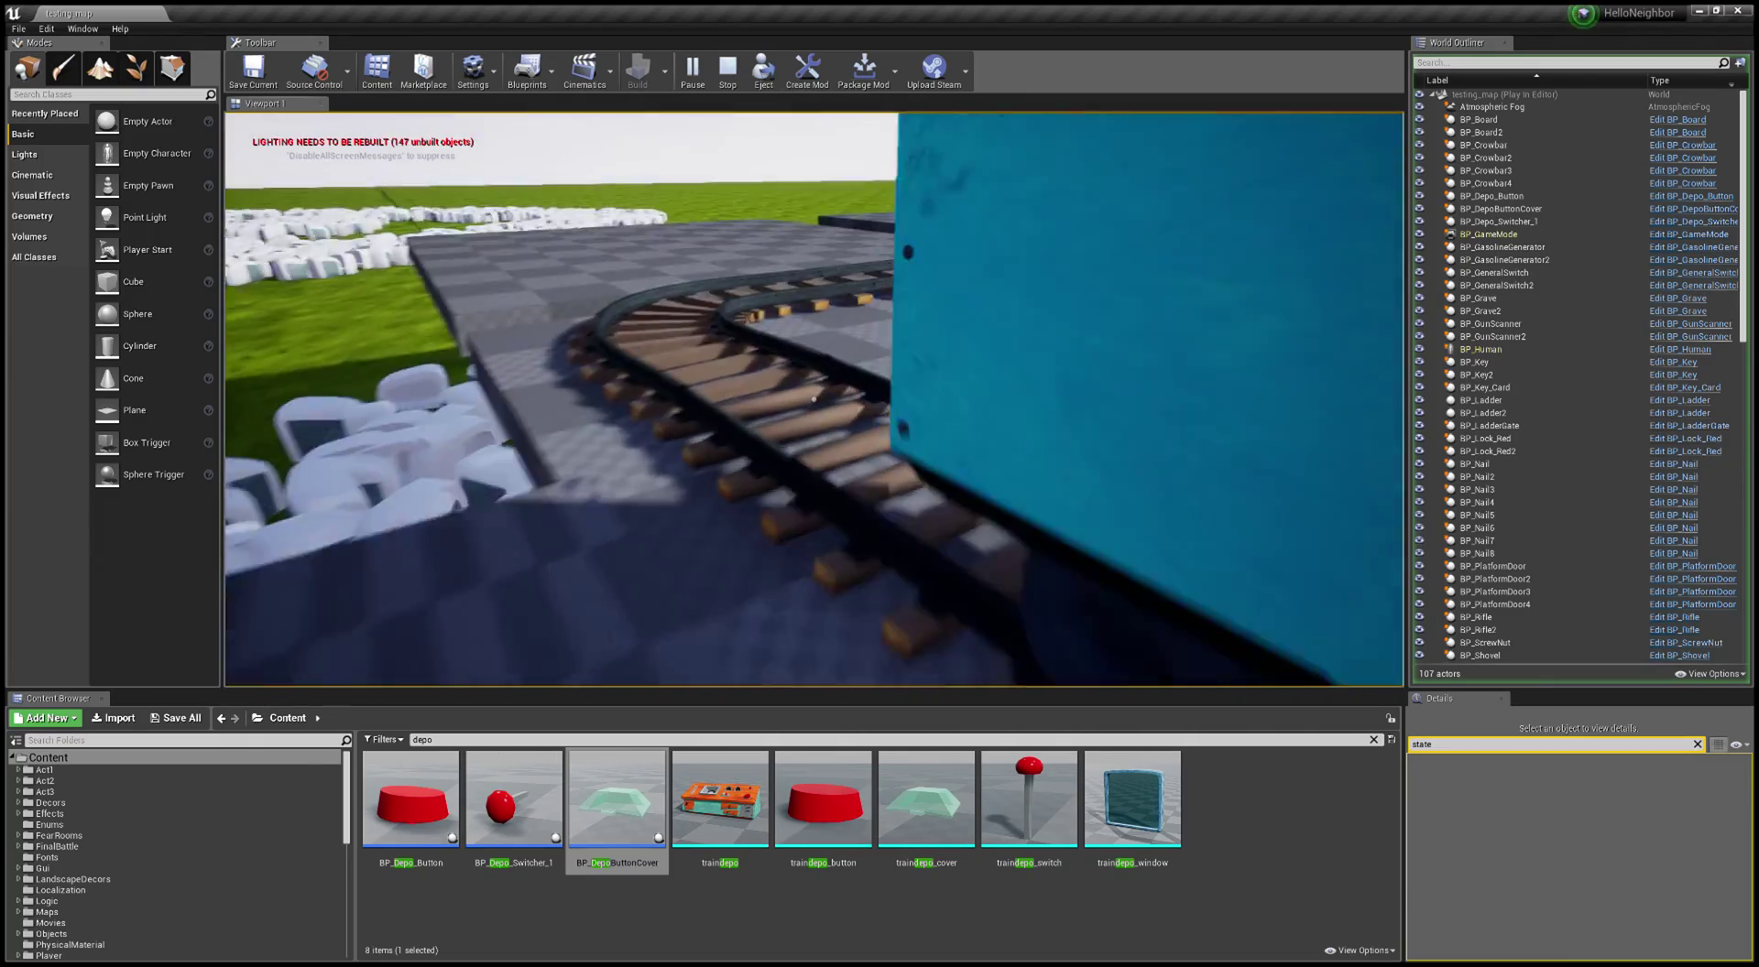
pyautogui.press('w')
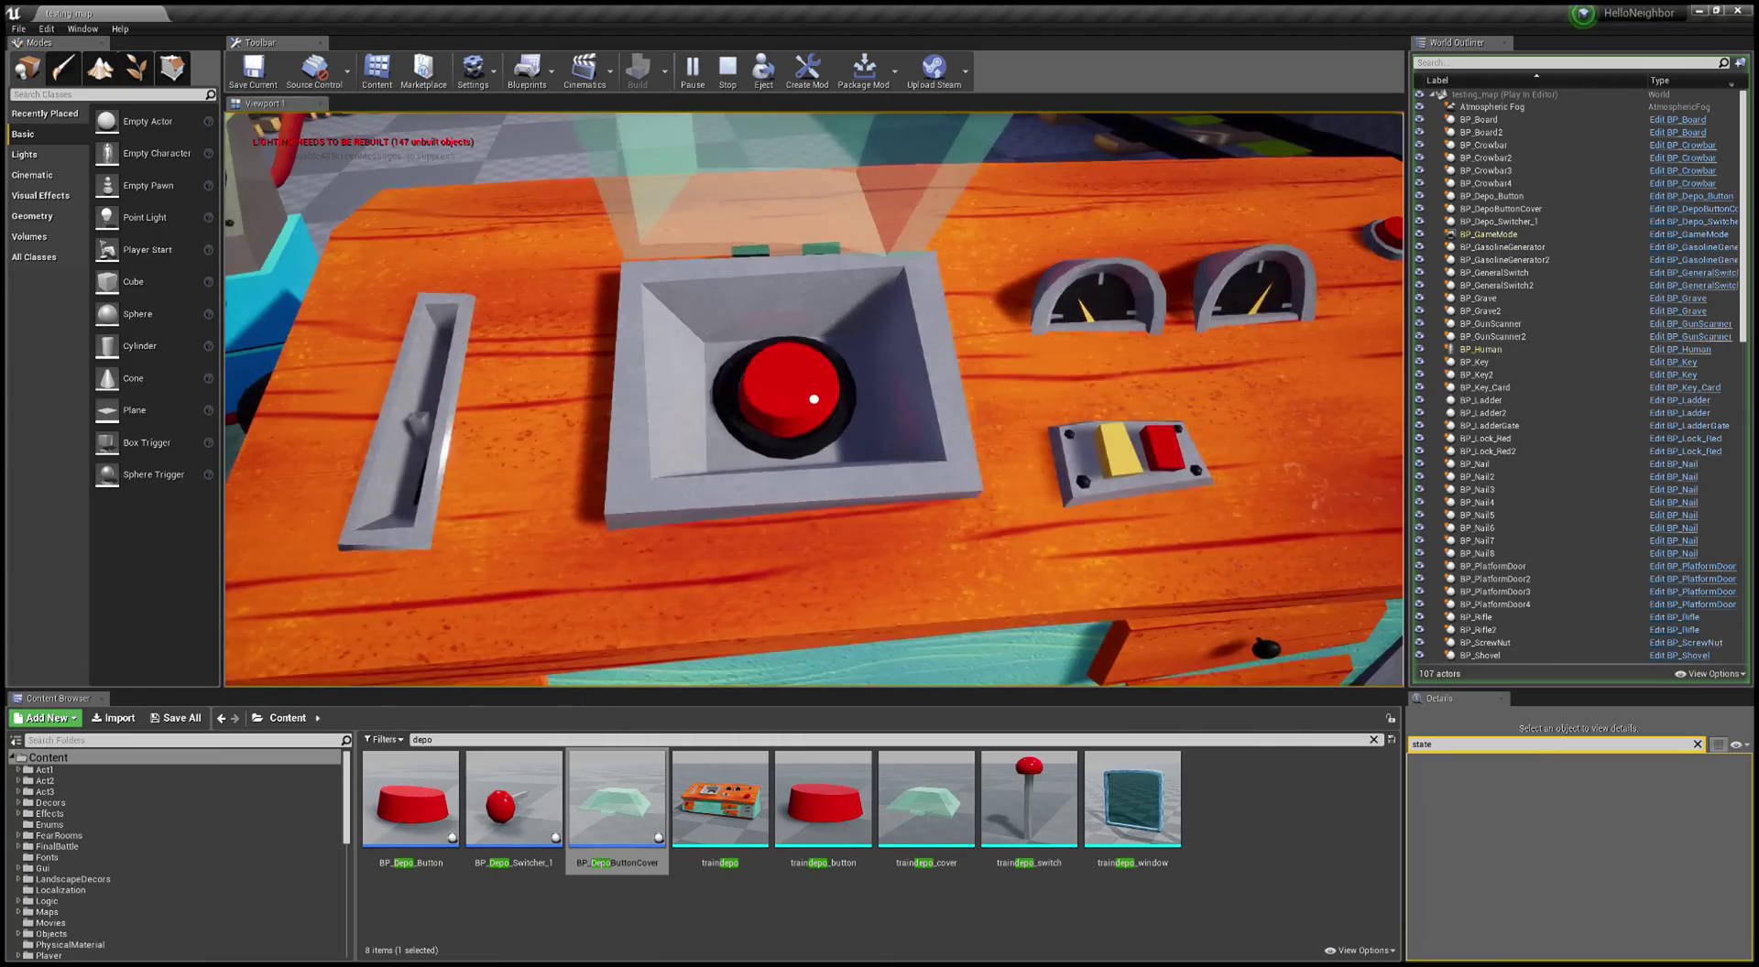
pyautogui.click(813, 398)
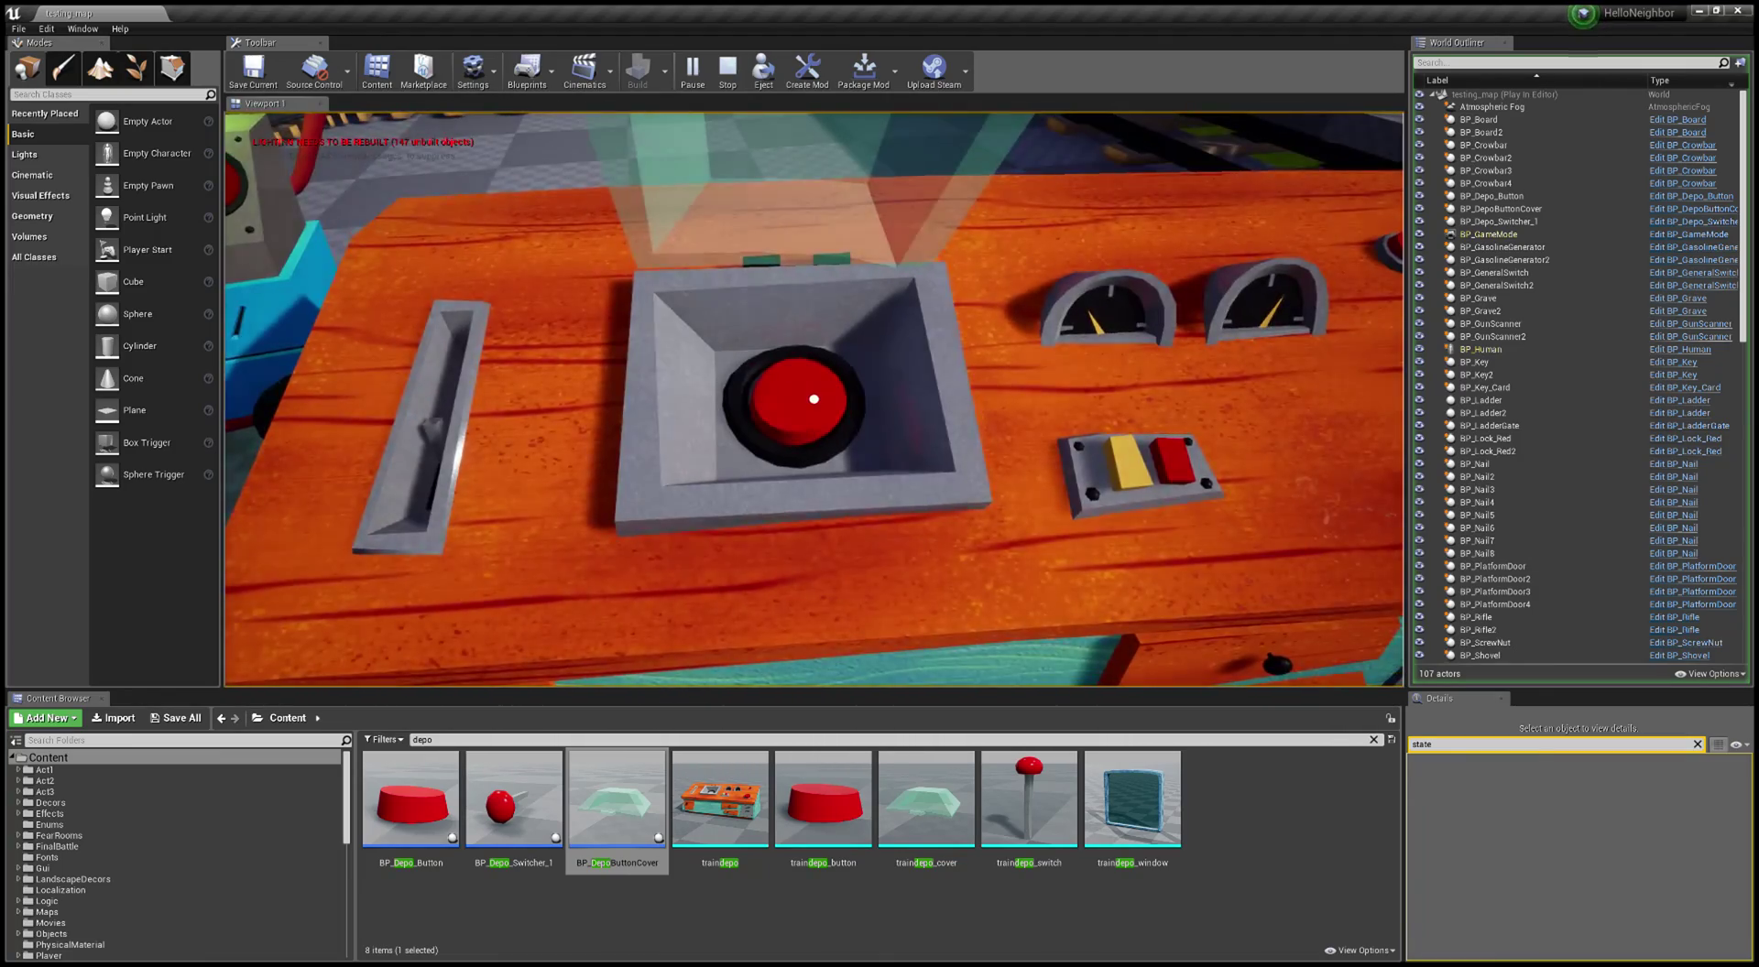
pyautogui.click(813, 399)
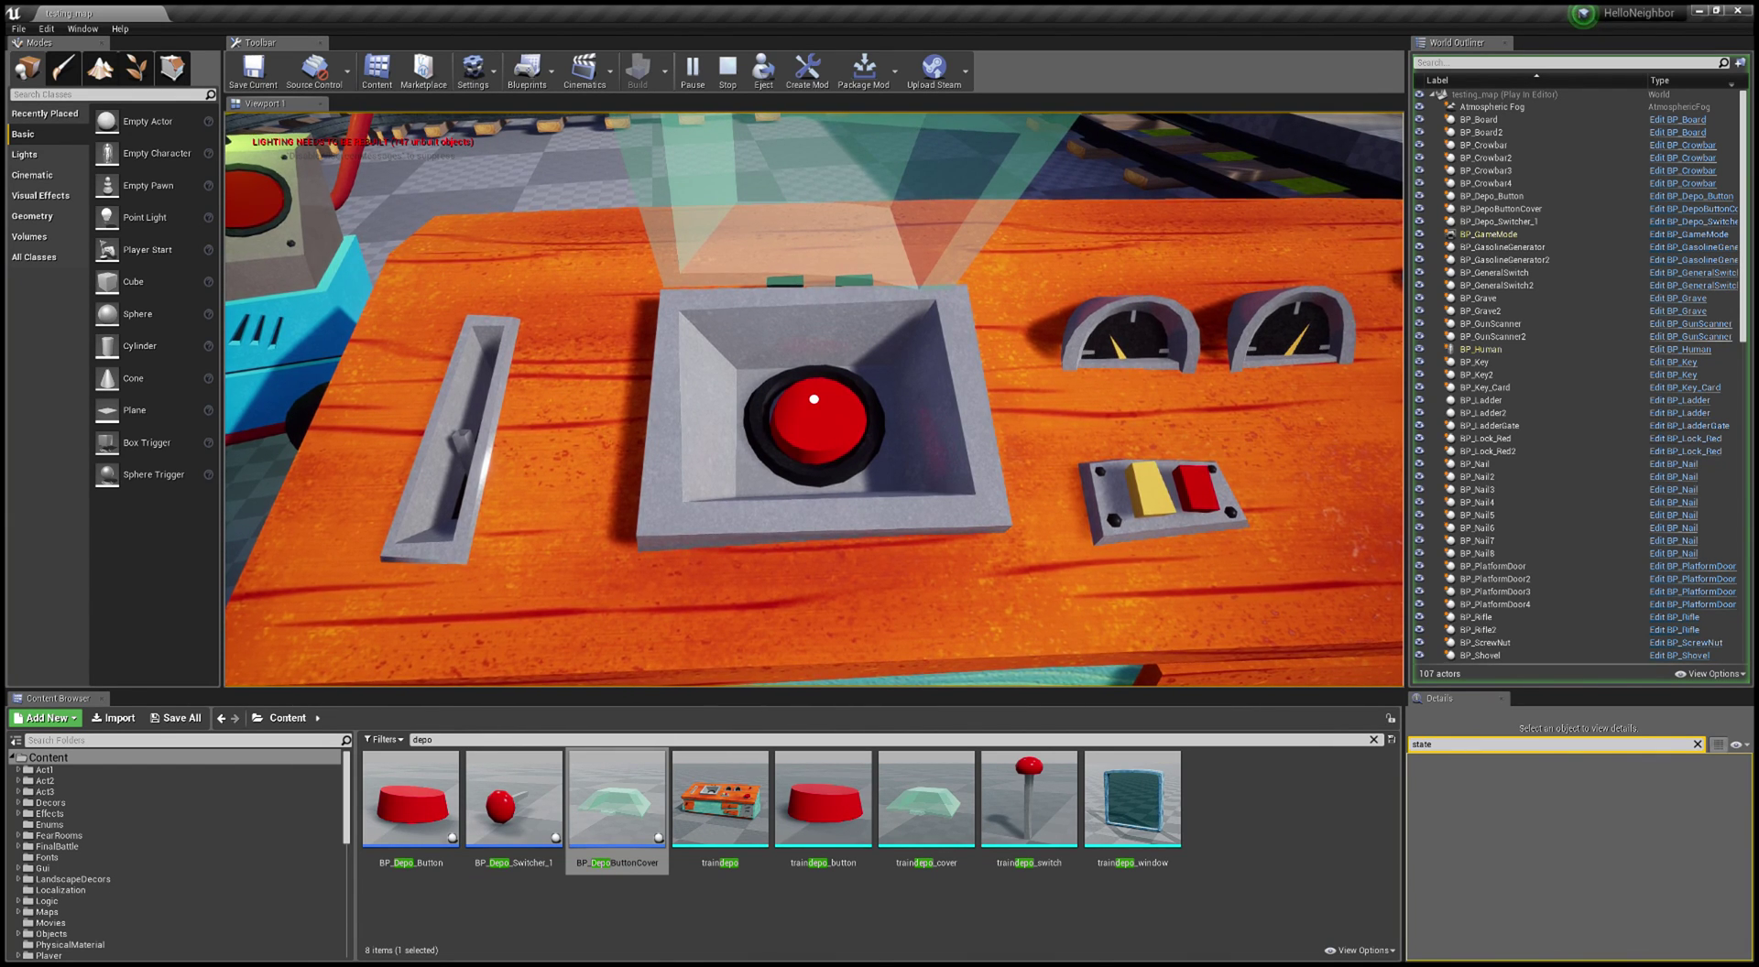
pyautogui.click(813, 399)
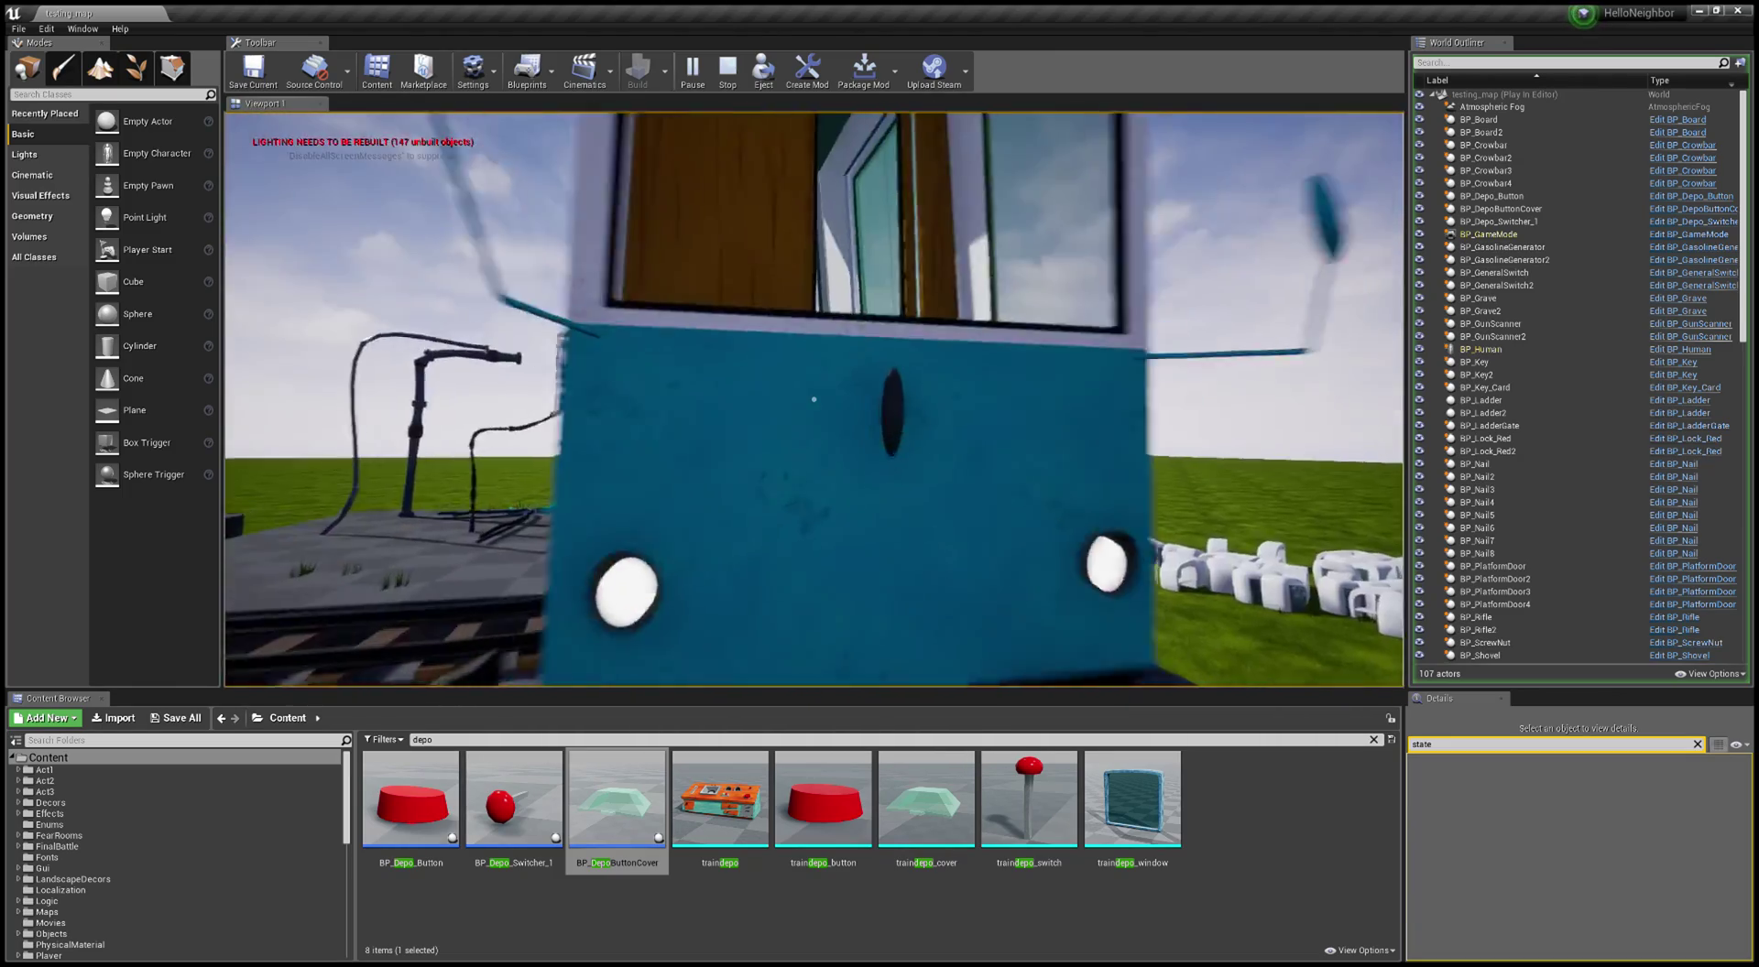
pyautogui.press('Escape')
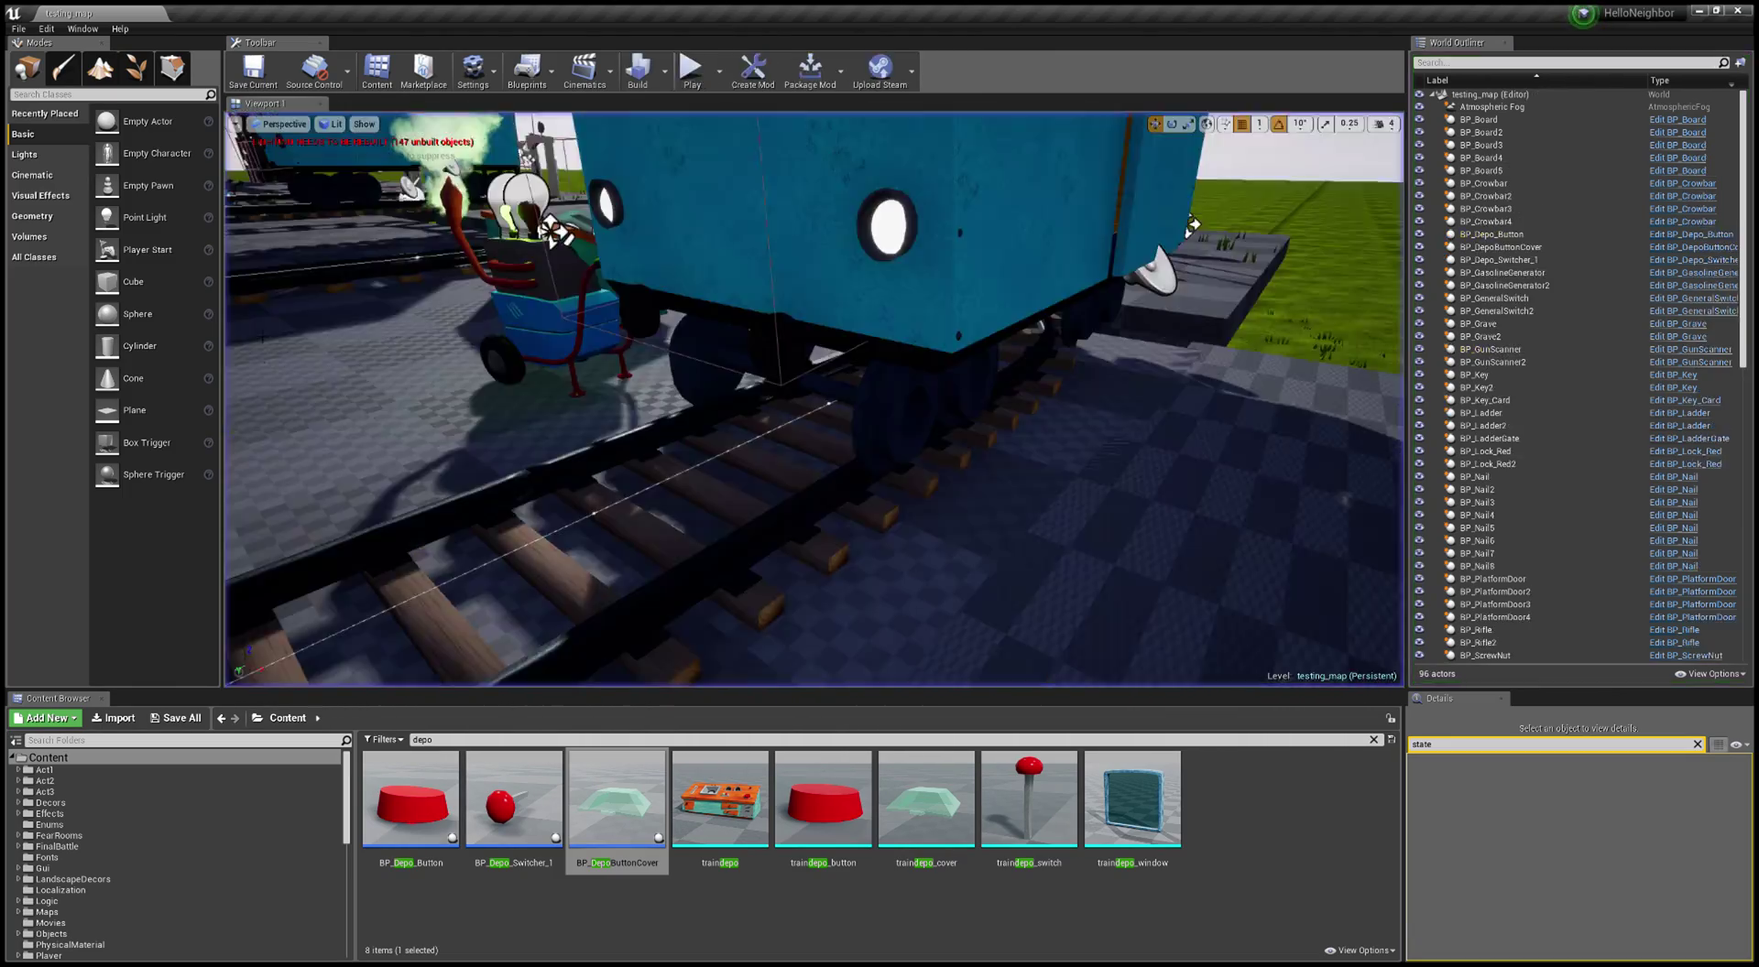
# Step: Rotate the BP_Depo_Switcher_1 lever on the depot desk so it rises out of its slot instead of lying across it
pyautogui.moveTo(814, 399); pyautogui.dragTo(787, 458, button='right')
pyautogui.moveTo(1059, 179); pyautogui.dragTo(1060, 180, button='right')
pyautogui.click(779, 357)
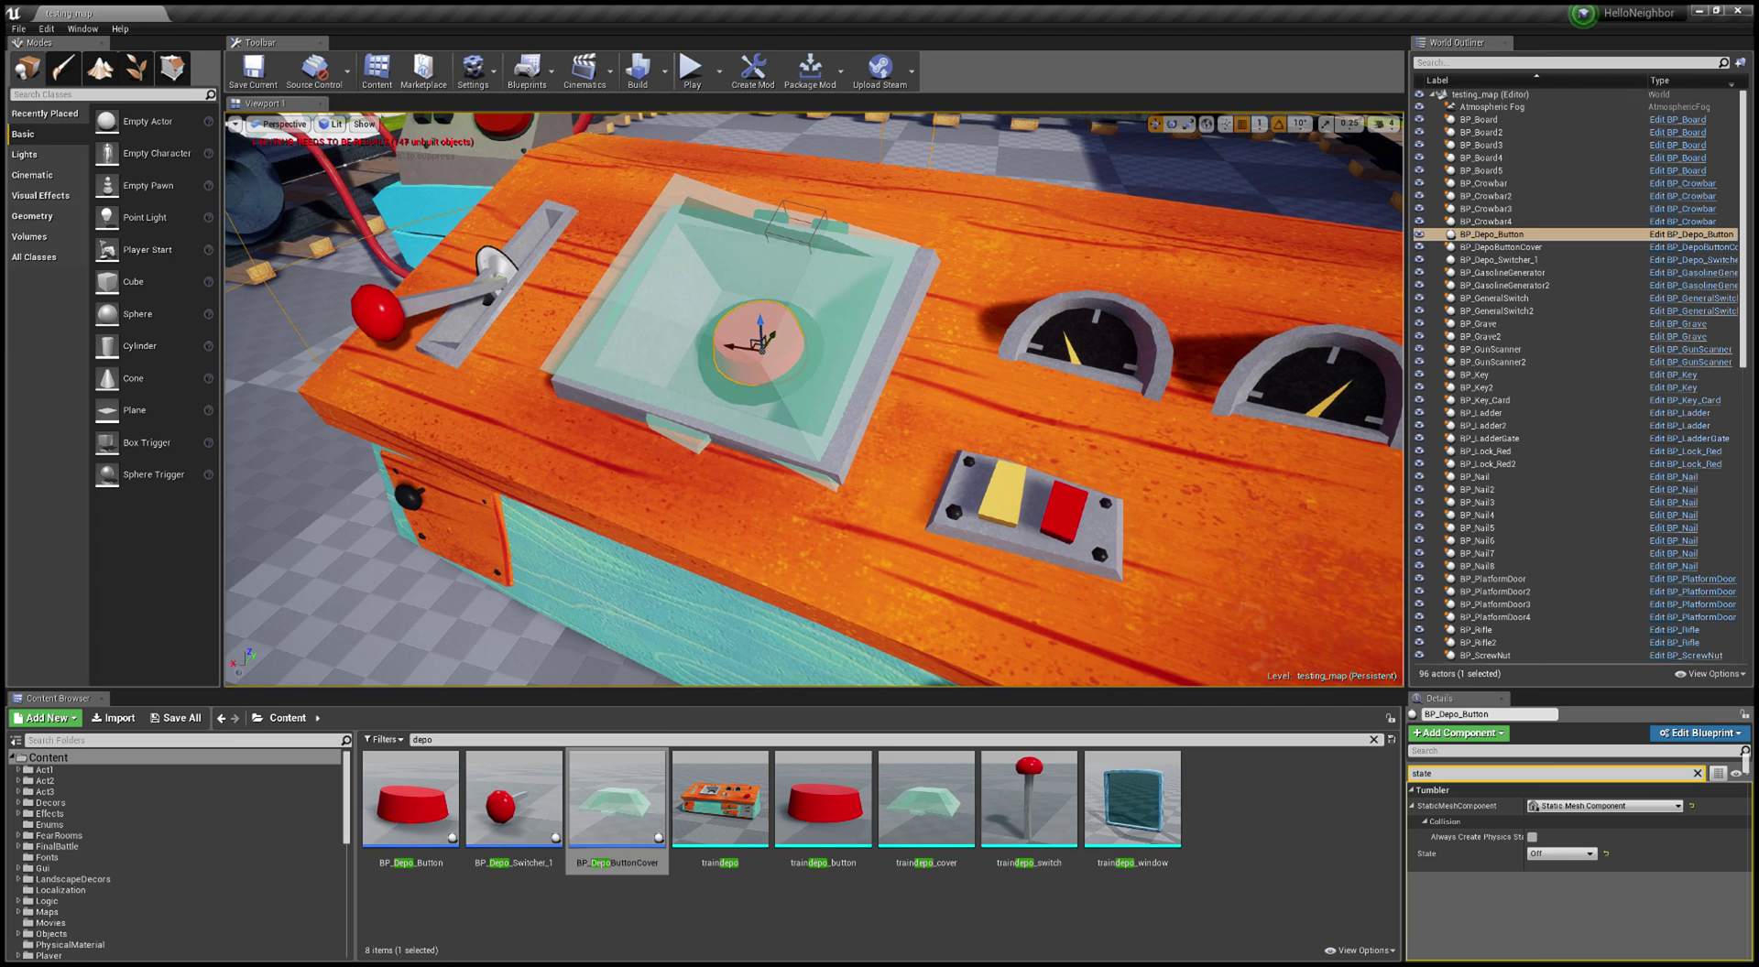
pyautogui.click(499, 283)
pyautogui.press('e')
pyautogui.moveTo(518, 306); pyautogui.dragTo(581, 304)
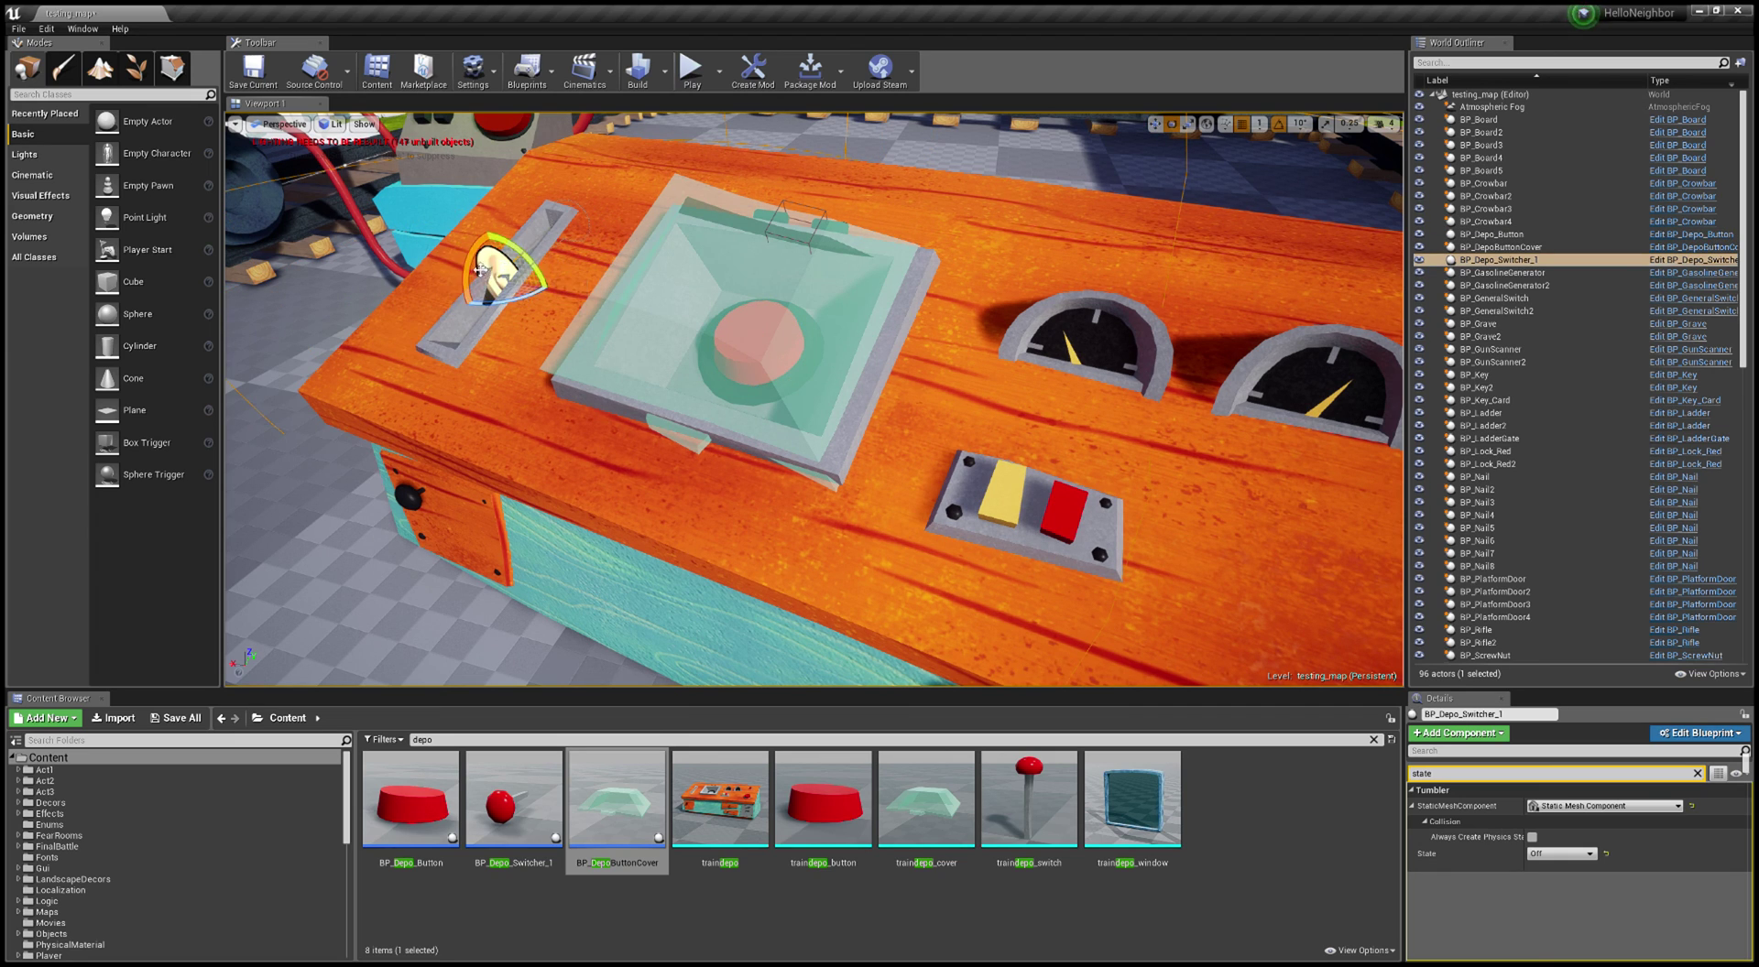
pyautogui.moveTo(480, 270); pyautogui.dragTo(458, 273)
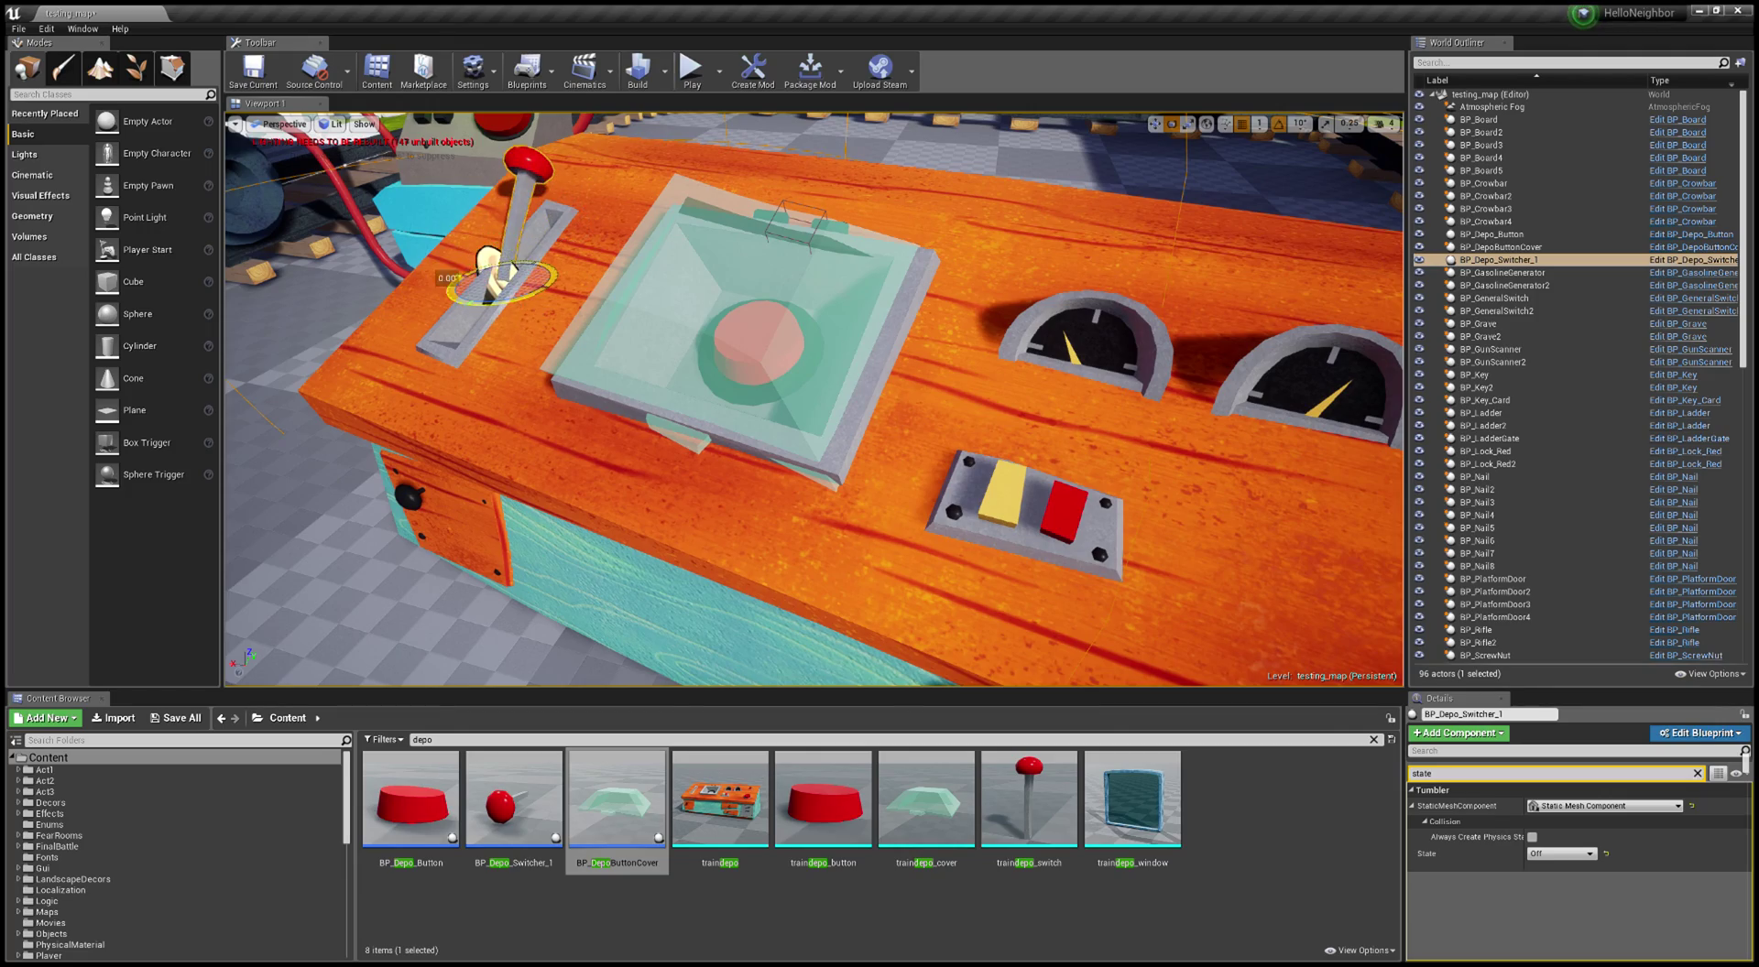
# Step: Rotate the BP_Depo_Switcher_1 lever to line up with its slot, with the red knob toward the desk's front edge
pyautogui.moveTo(457, 273); pyautogui.dragTo(627, 357, button='right')
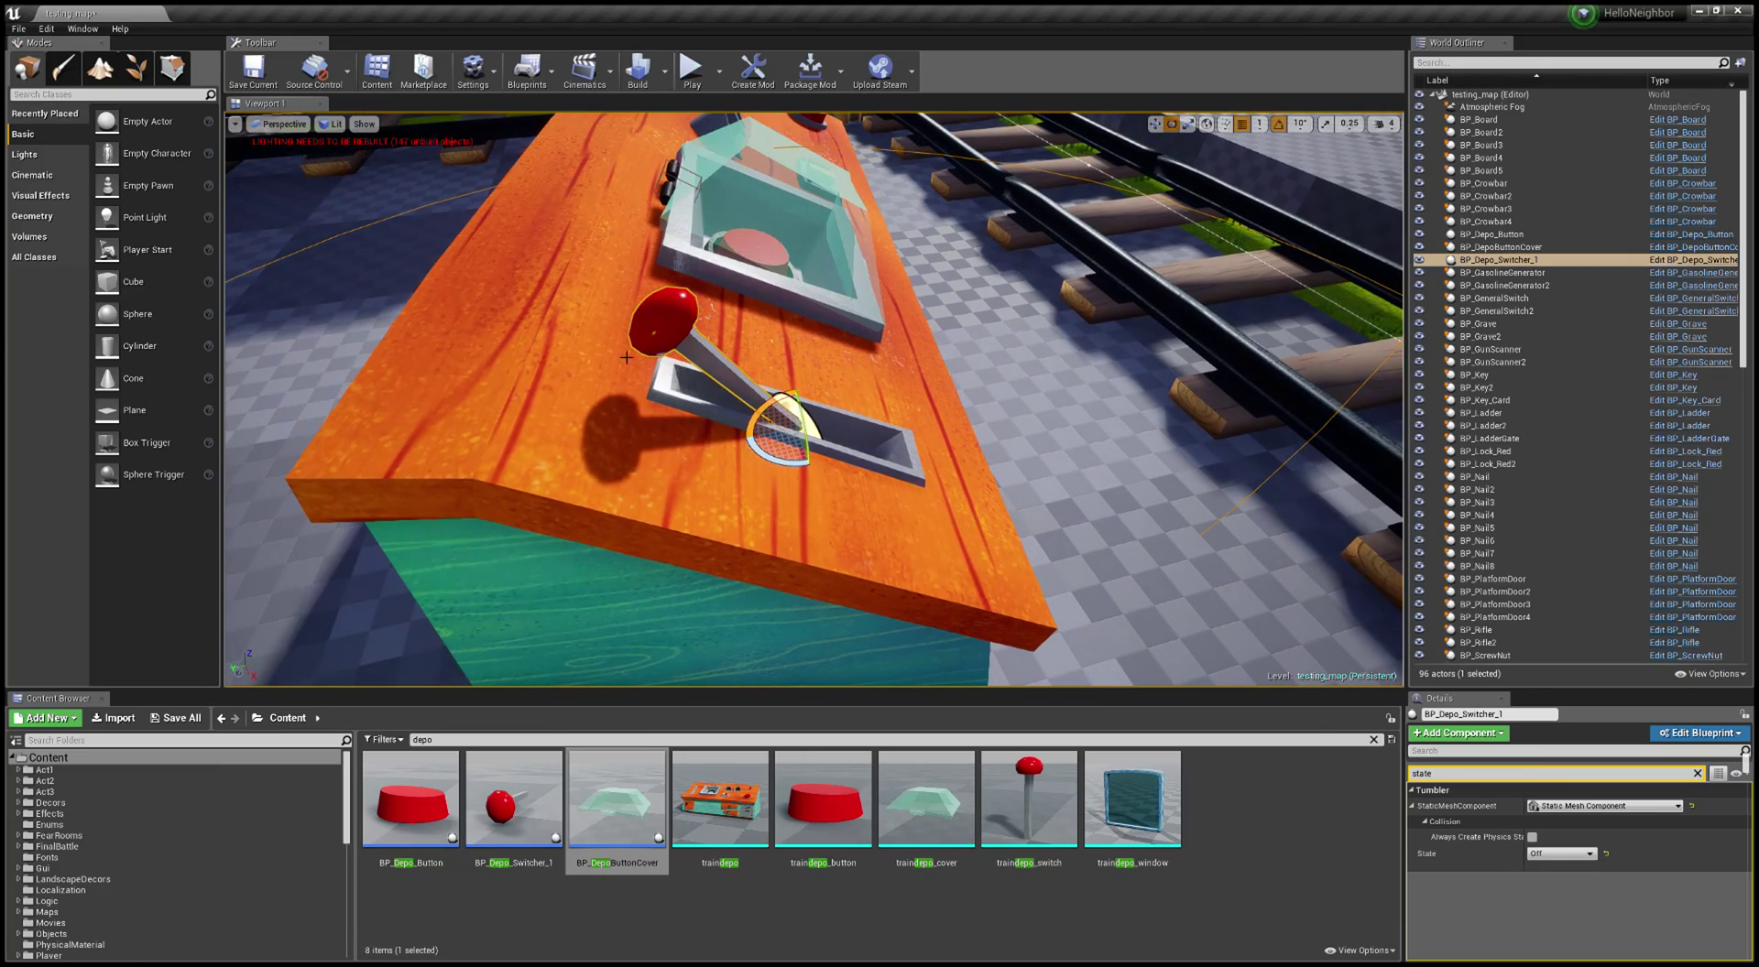
pyautogui.moveTo(786, 392); pyautogui.dragTo(834, 453)
pyautogui.moveTo(848, 403); pyautogui.dragTo(848, 403, button='right')
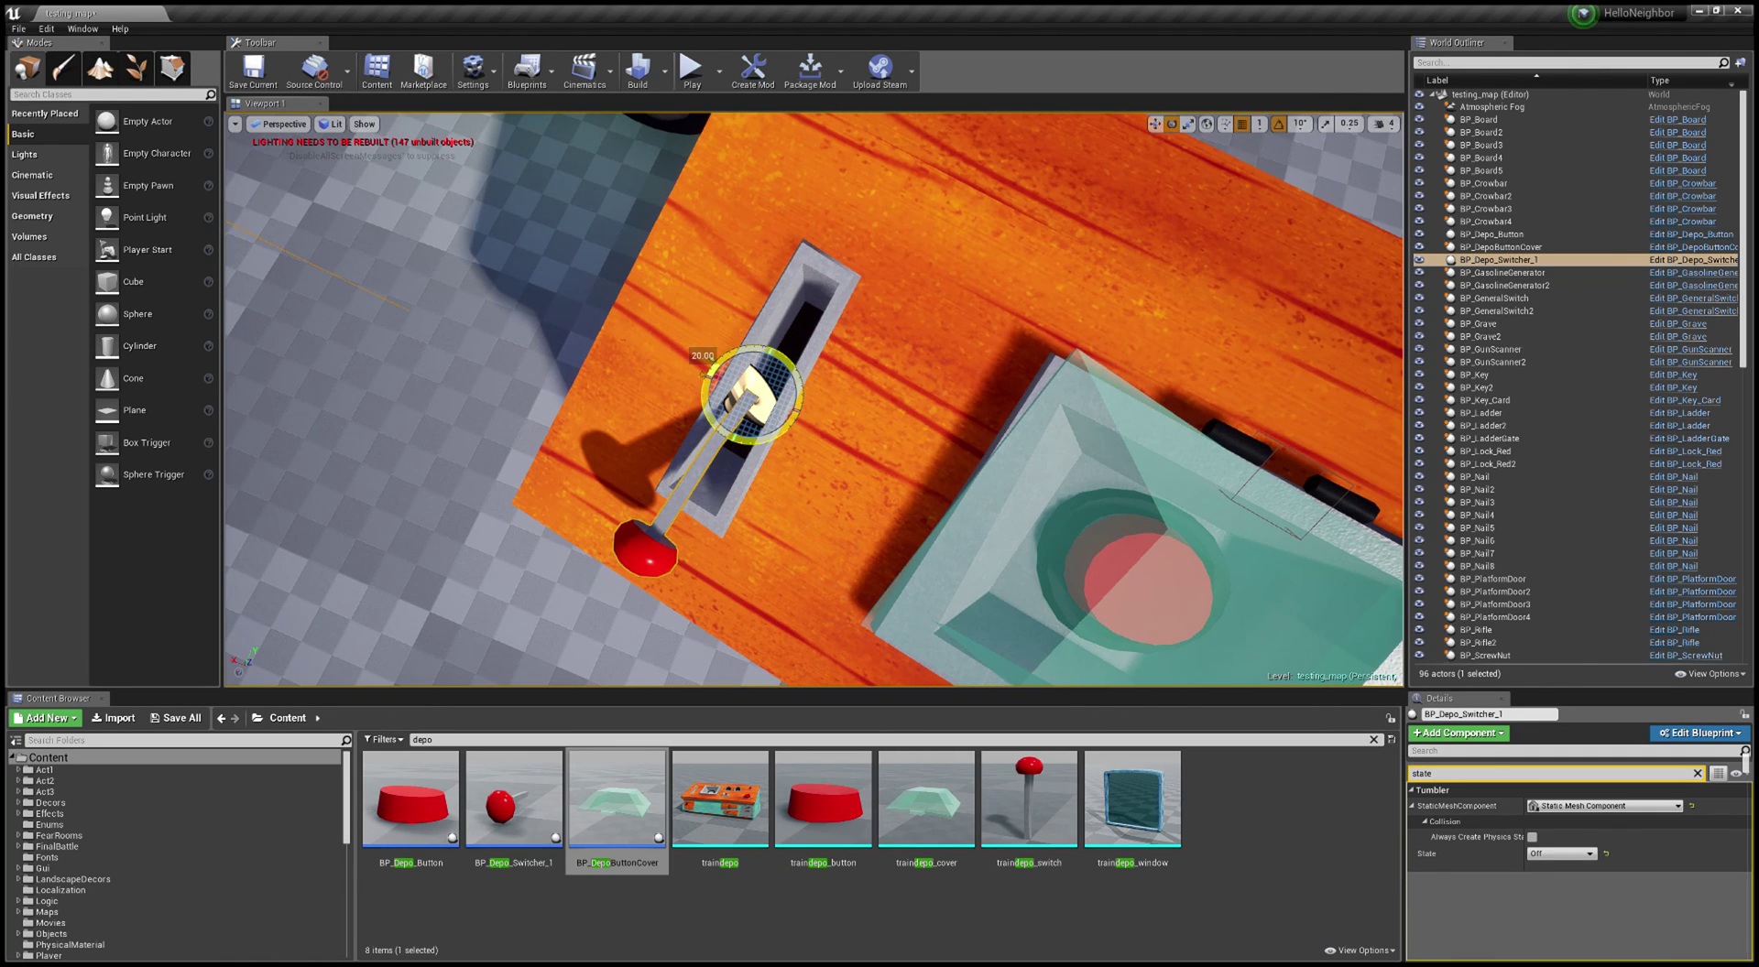
pyautogui.moveTo(856, 429); pyautogui.dragTo(829, 423, button='right')
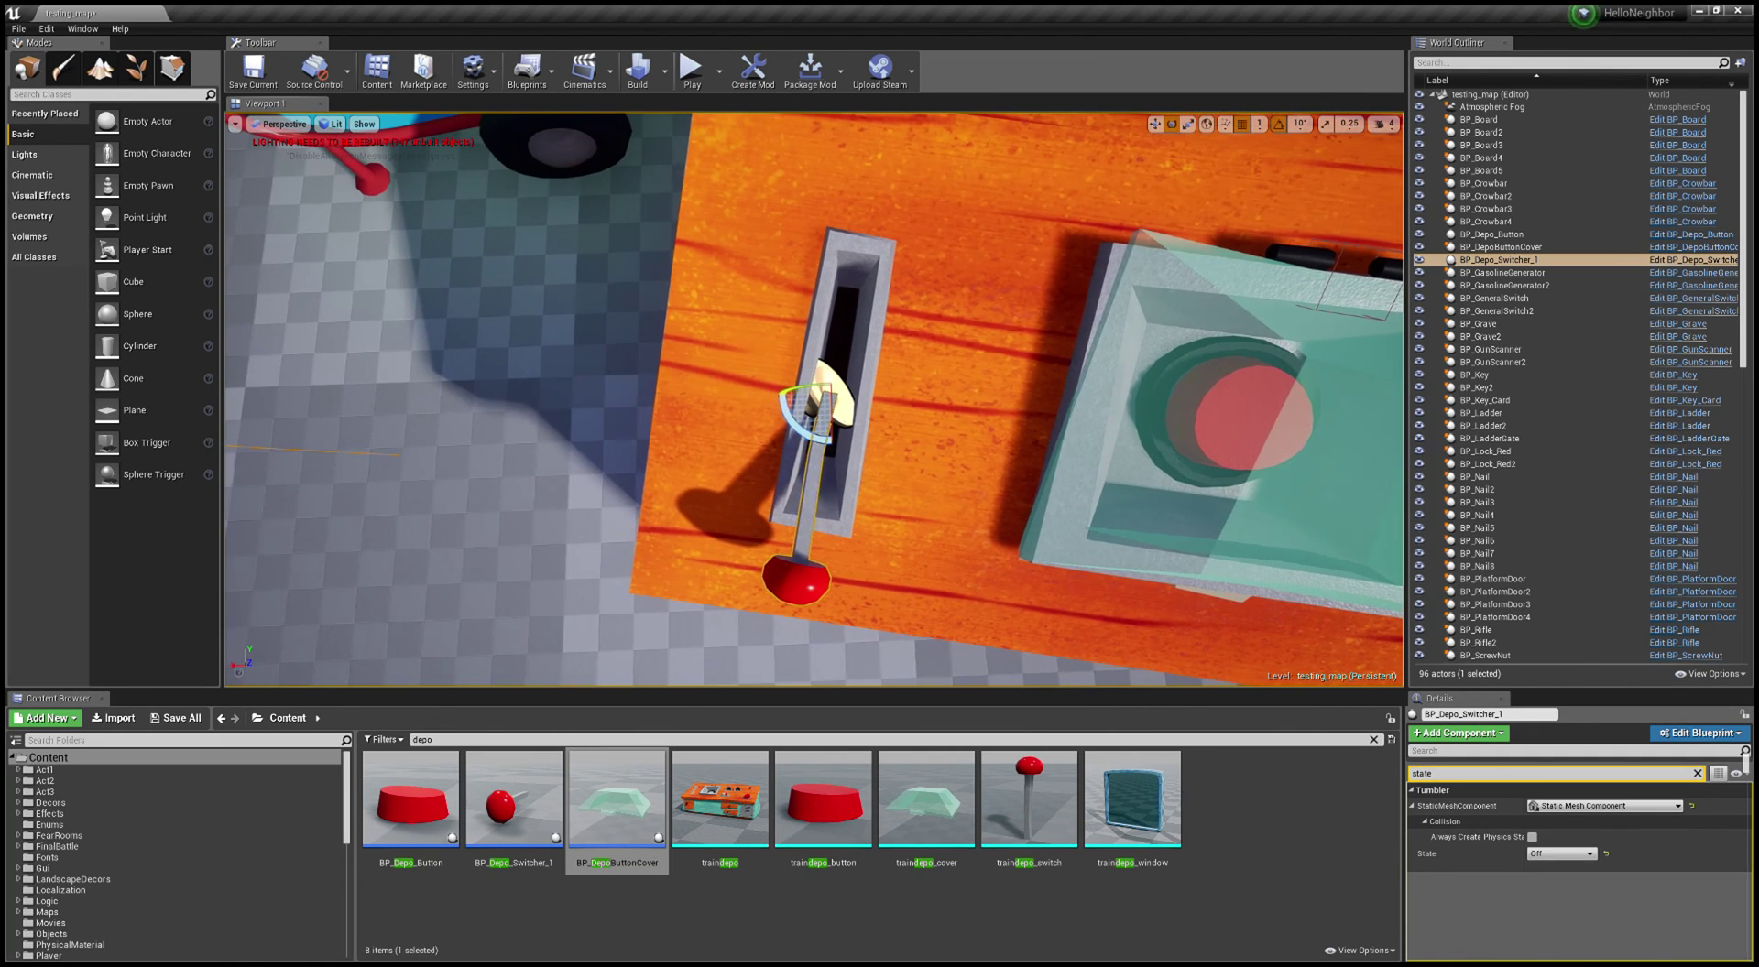
pyautogui.press('w')
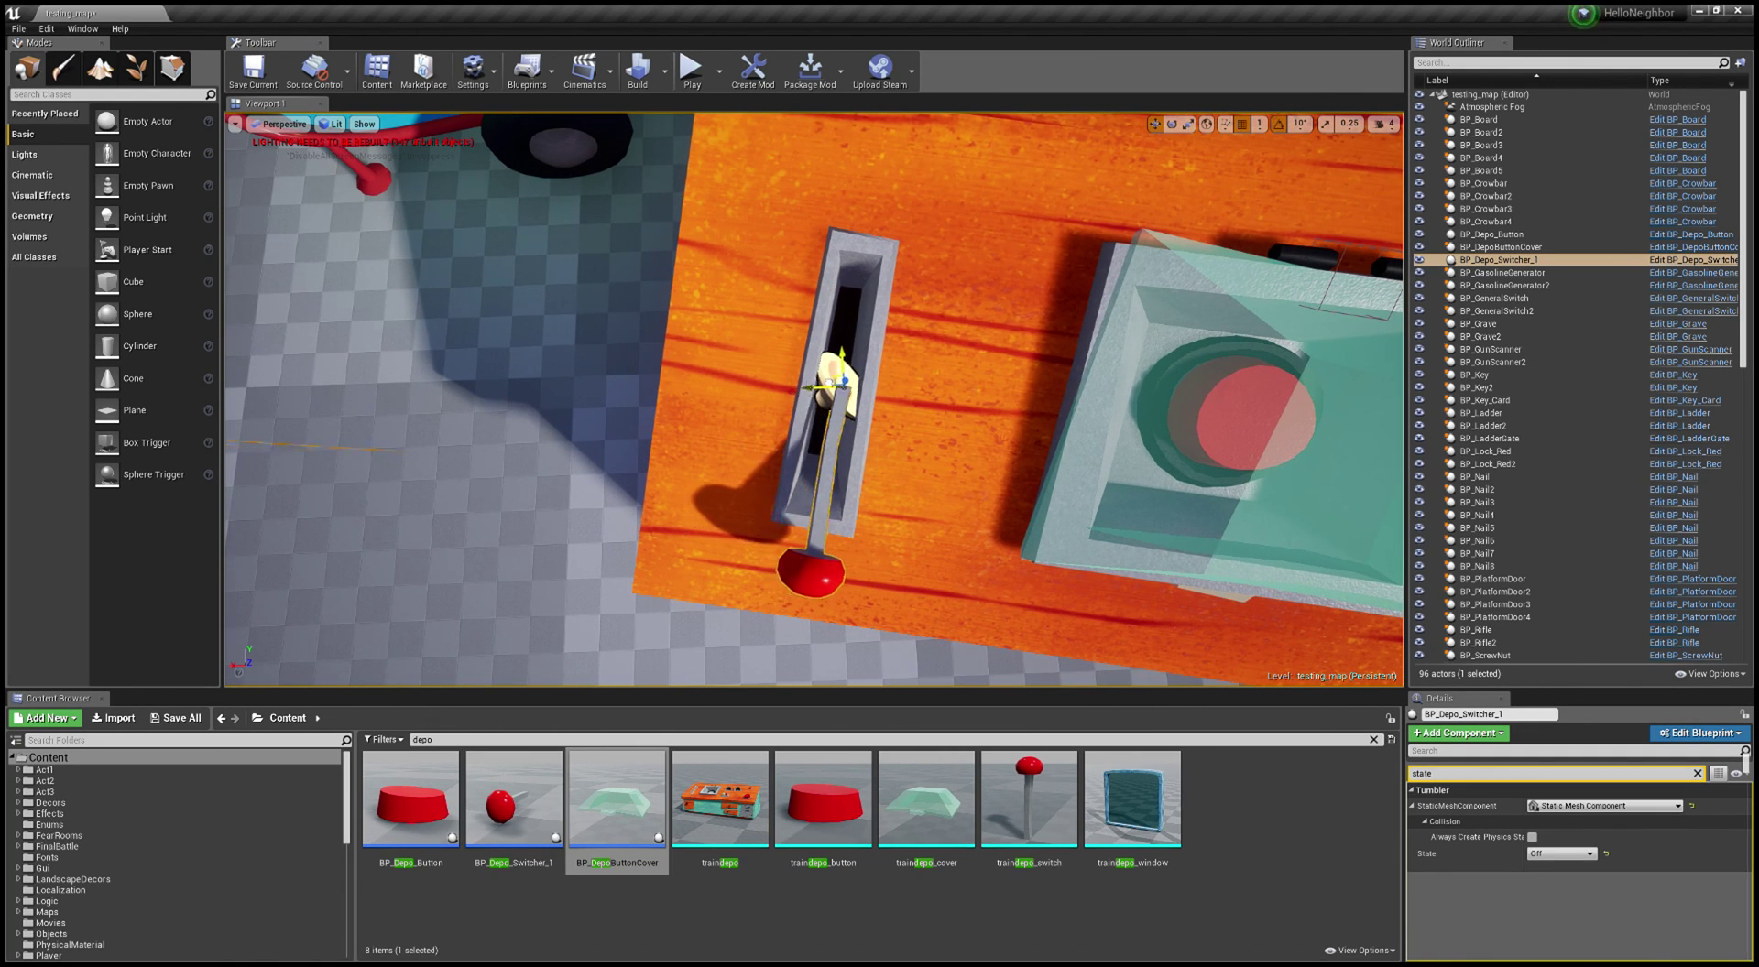
pyautogui.moveTo(829, 423)
pyautogui.mouseDown(button='right')
pyautogui.moveTo(847, 412)
pyautogui.moveTo(815, 398)
pyautogui.mouseUp(button='right')
pyautogui.moveTo(922, 407); pyautogui.dragTo(967, 410, button='right')
pyautogui.press('Escape')
# Step: Clear the property filter for BP_Depo_Button and add BP_Depo_Switcher_1 to the ConnectTo array of its Electric Component
pyautogui.moveTo(838, 421); pyautogui.dragTo(903, 417, button='right')
pyautogui.click(793, 371)
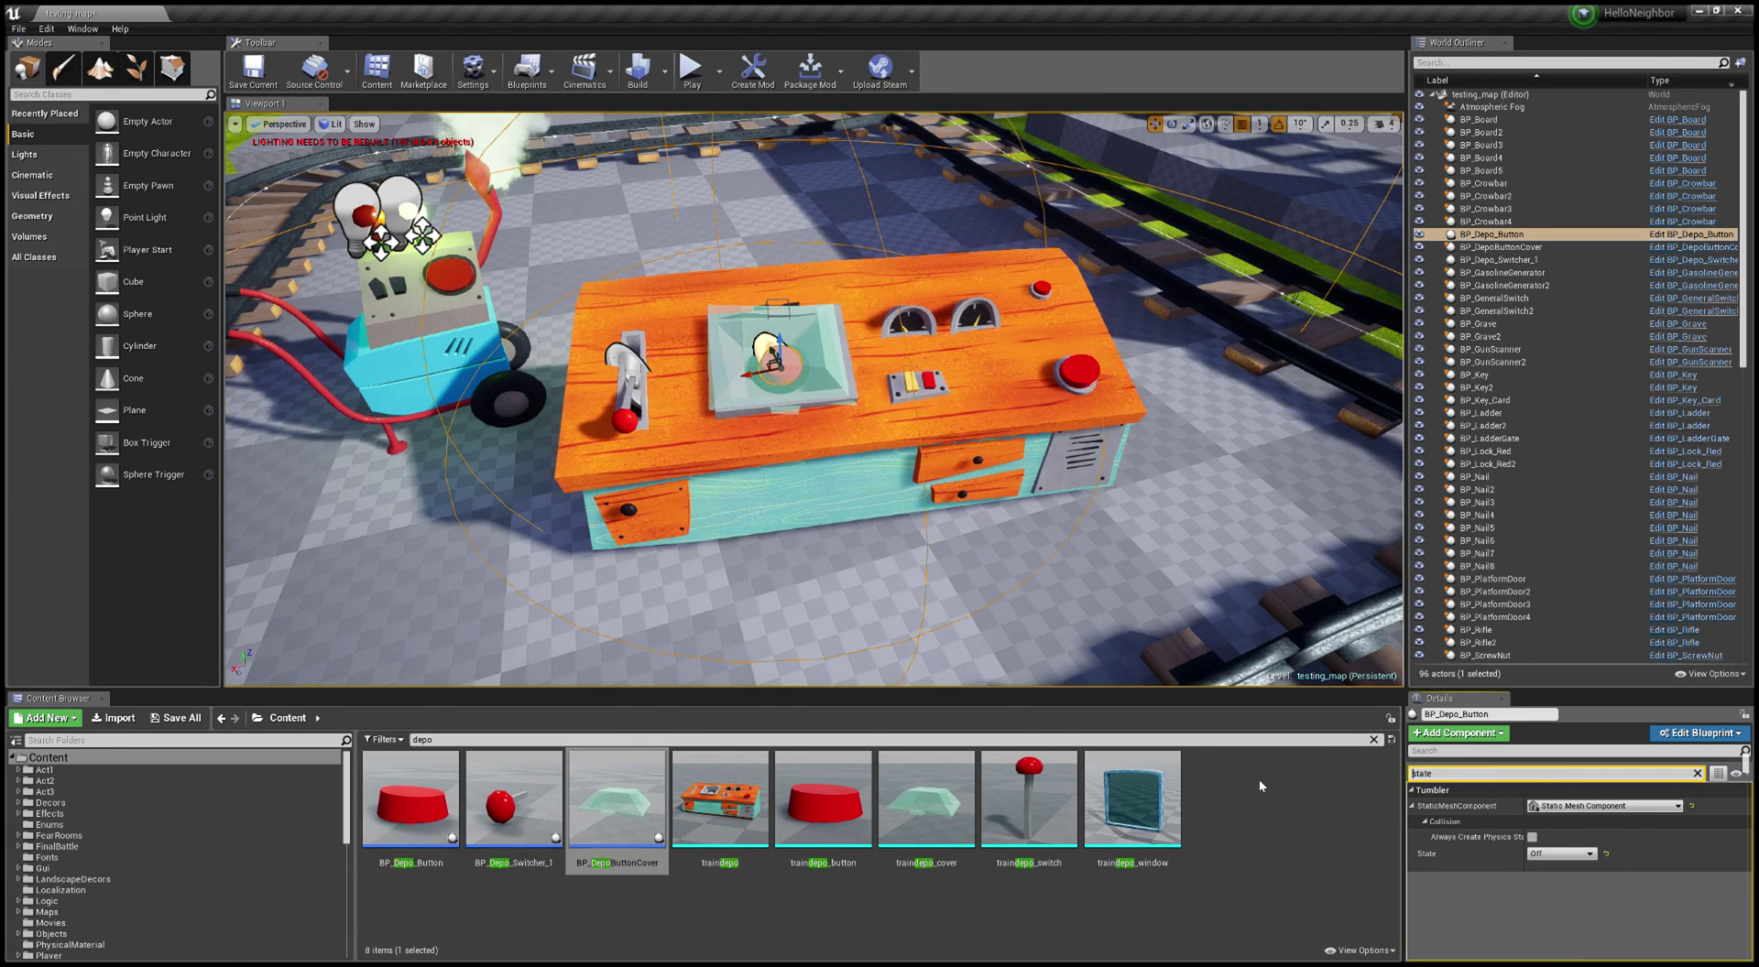
pyautogui.hotkey('ctrl', 'a')
pyautogui.press('BackSpace')
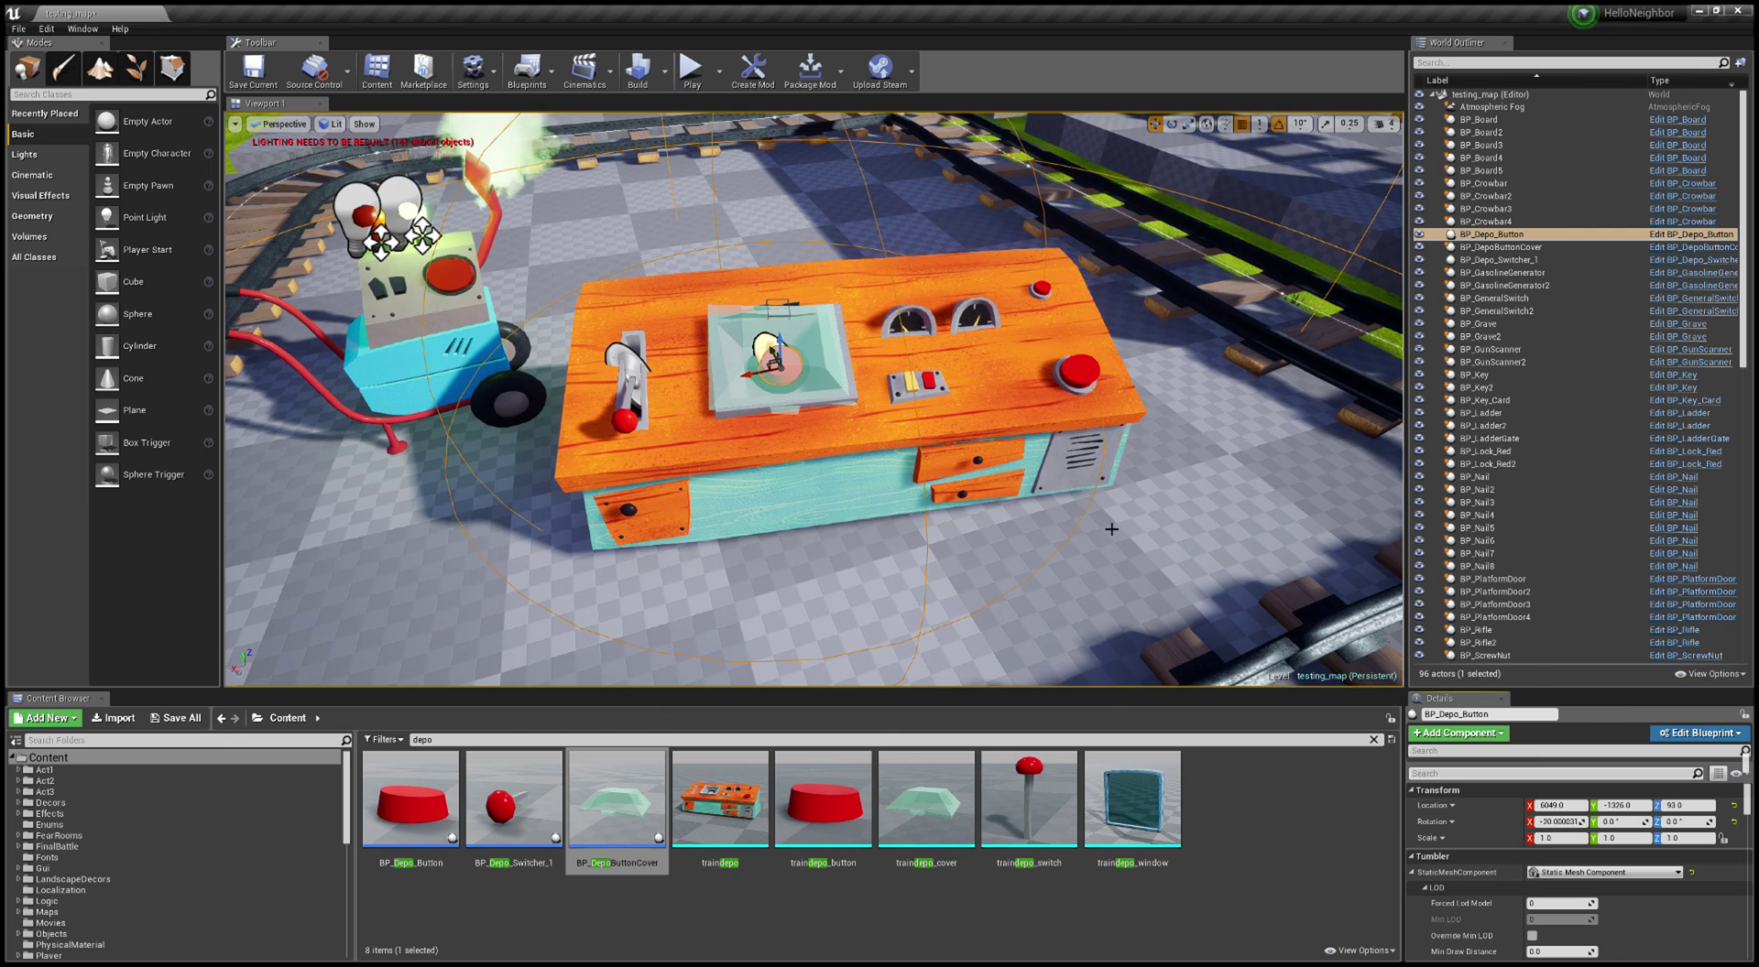
pyautogui.scroll(-3, 1569, 858)
pyautogui.scroll(-10, 1569, 858)
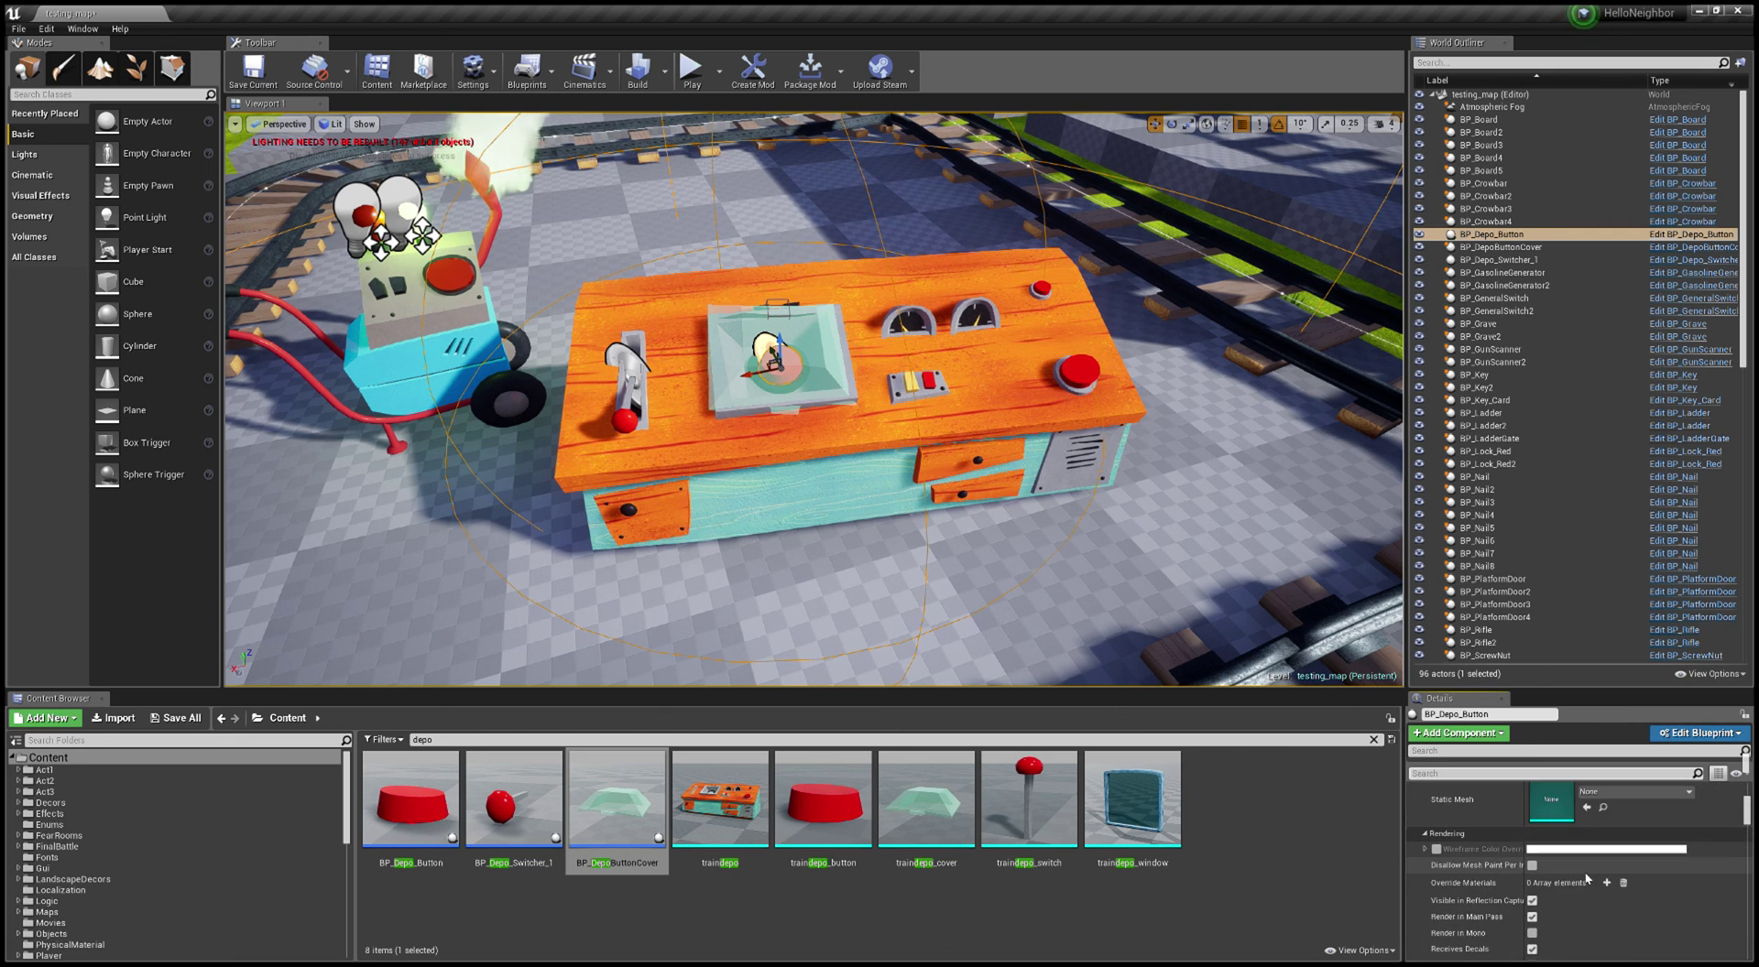
pyautogui.scroll(-10, 1600, 899)
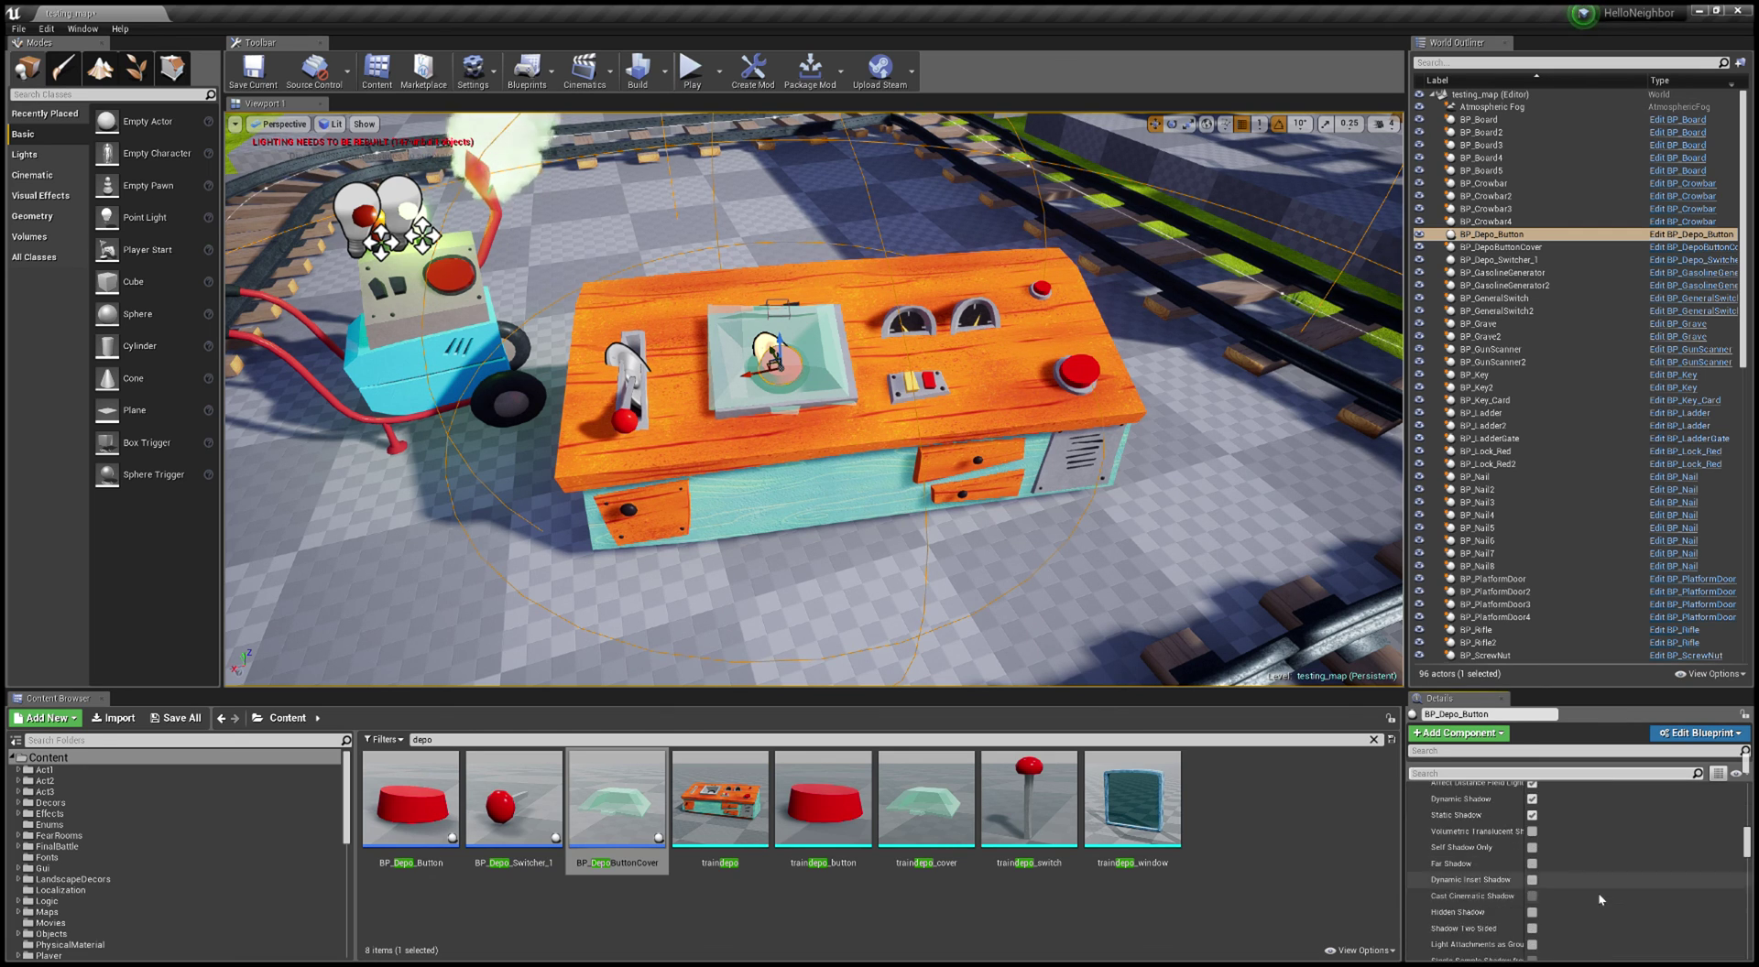
pyautogui.scroll(-10, 1600, 899)
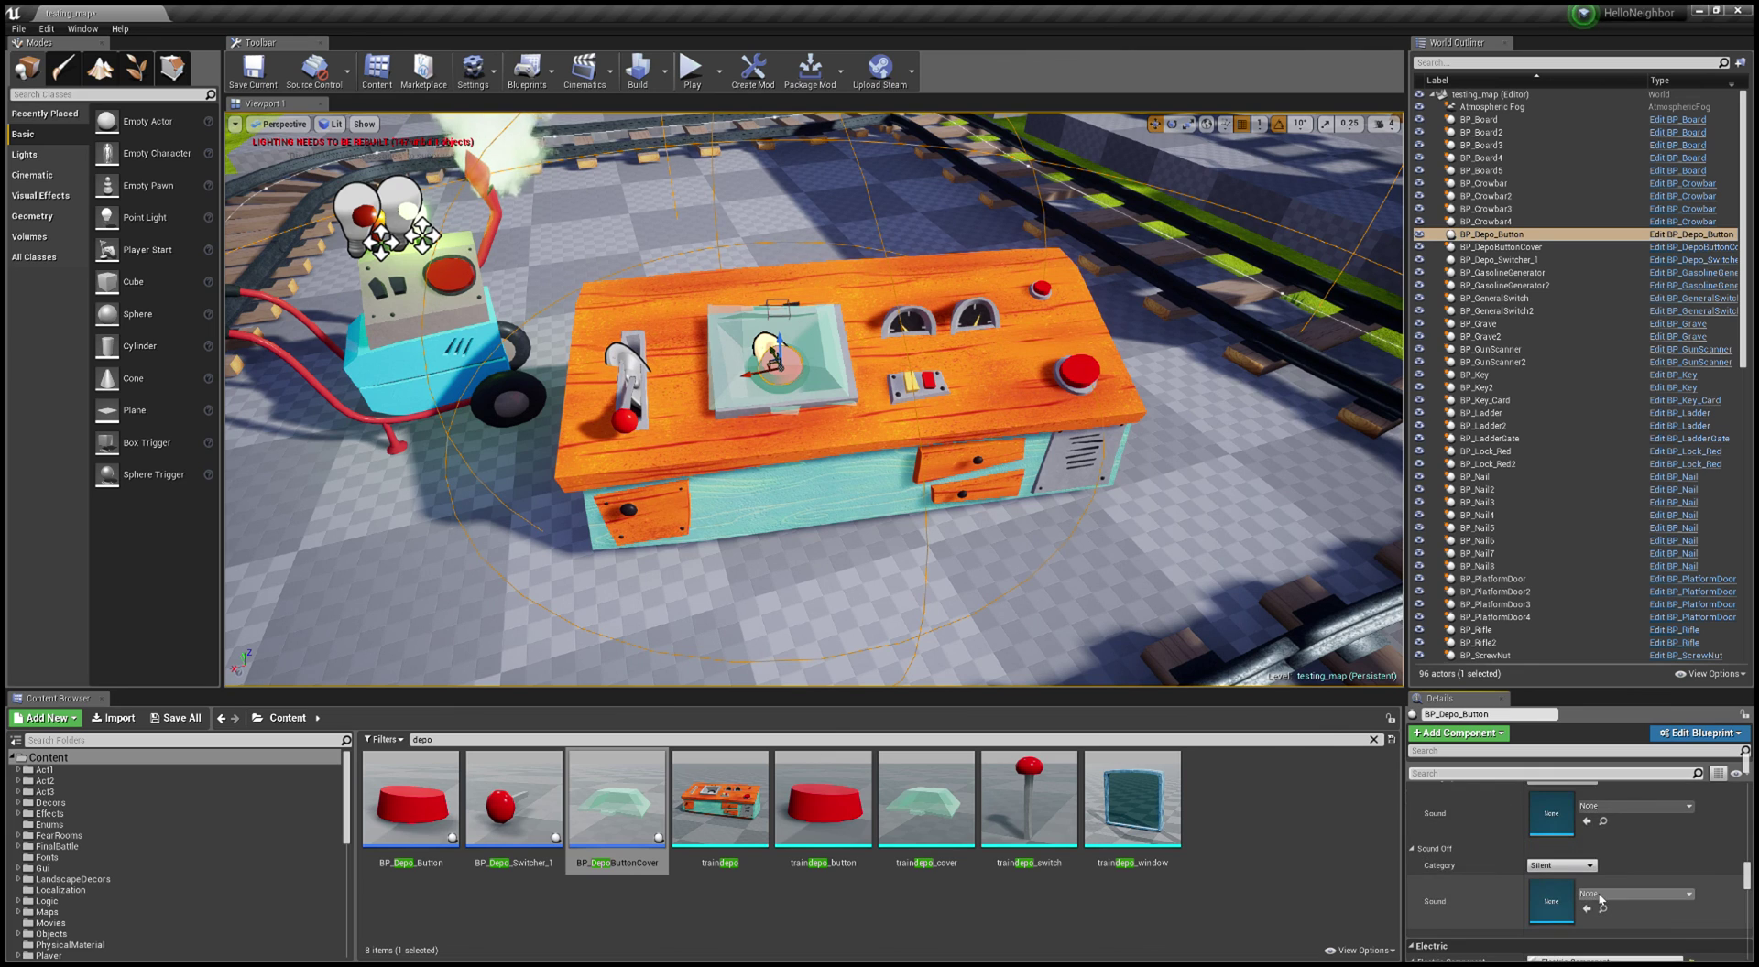
pyautogui.scroll(-5, 1600, 899)
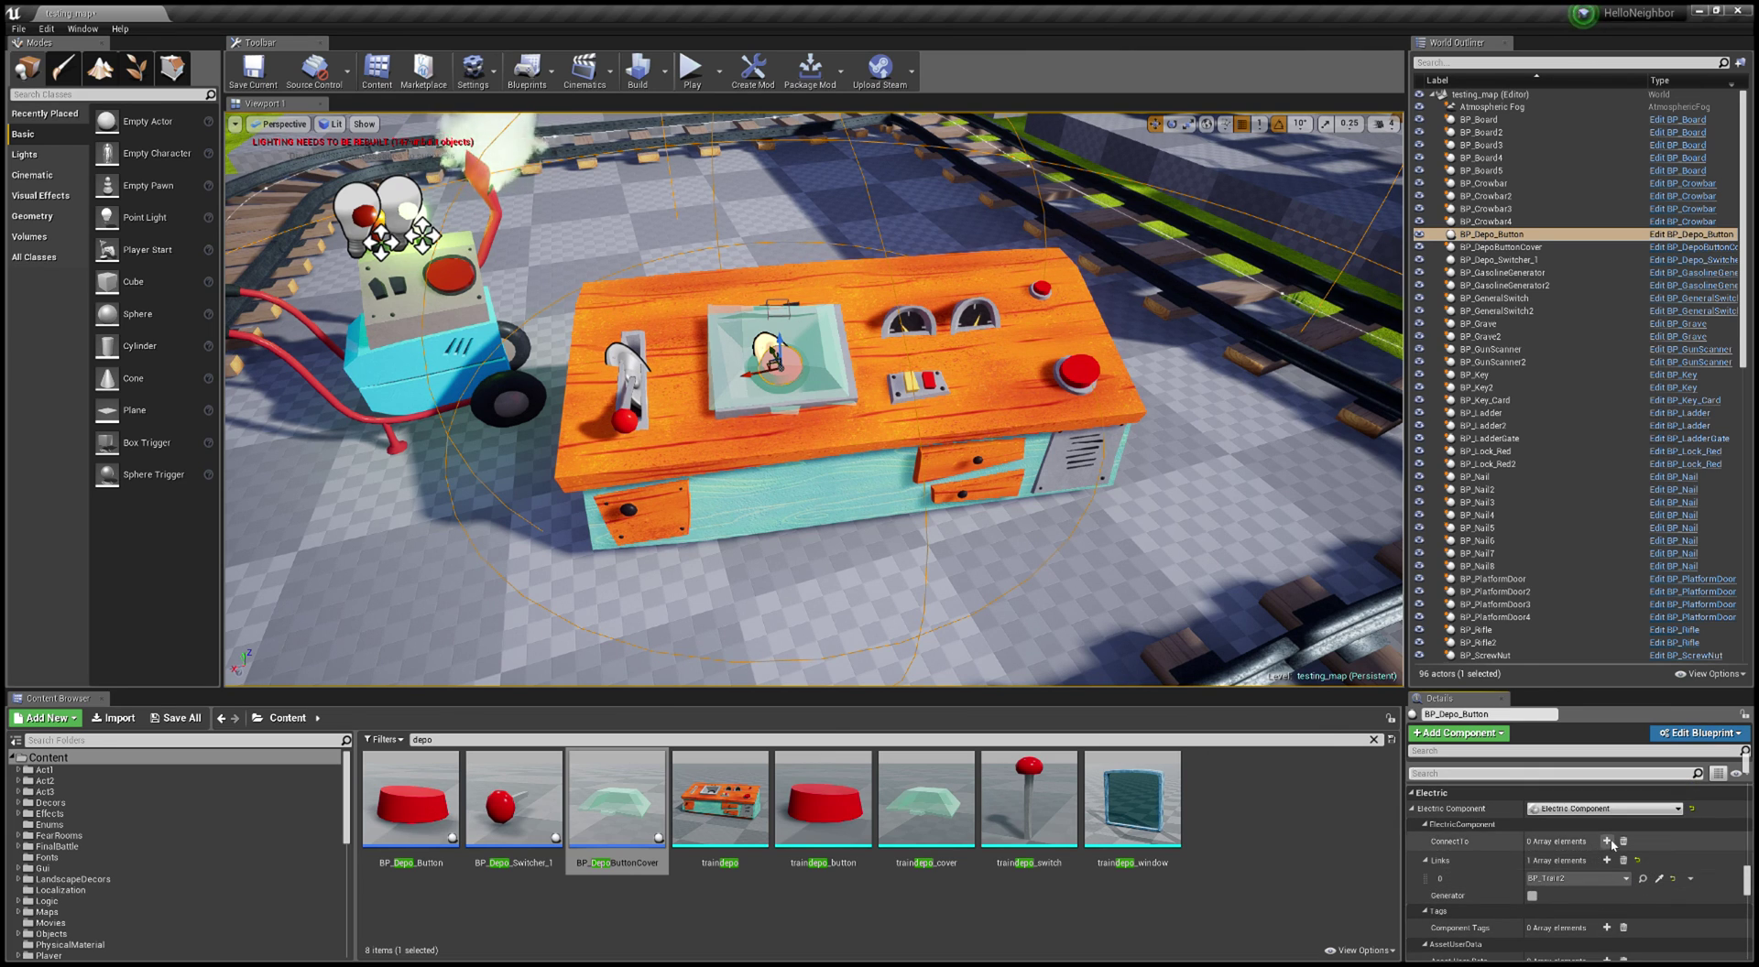
pyautogui.click(1606, 841)
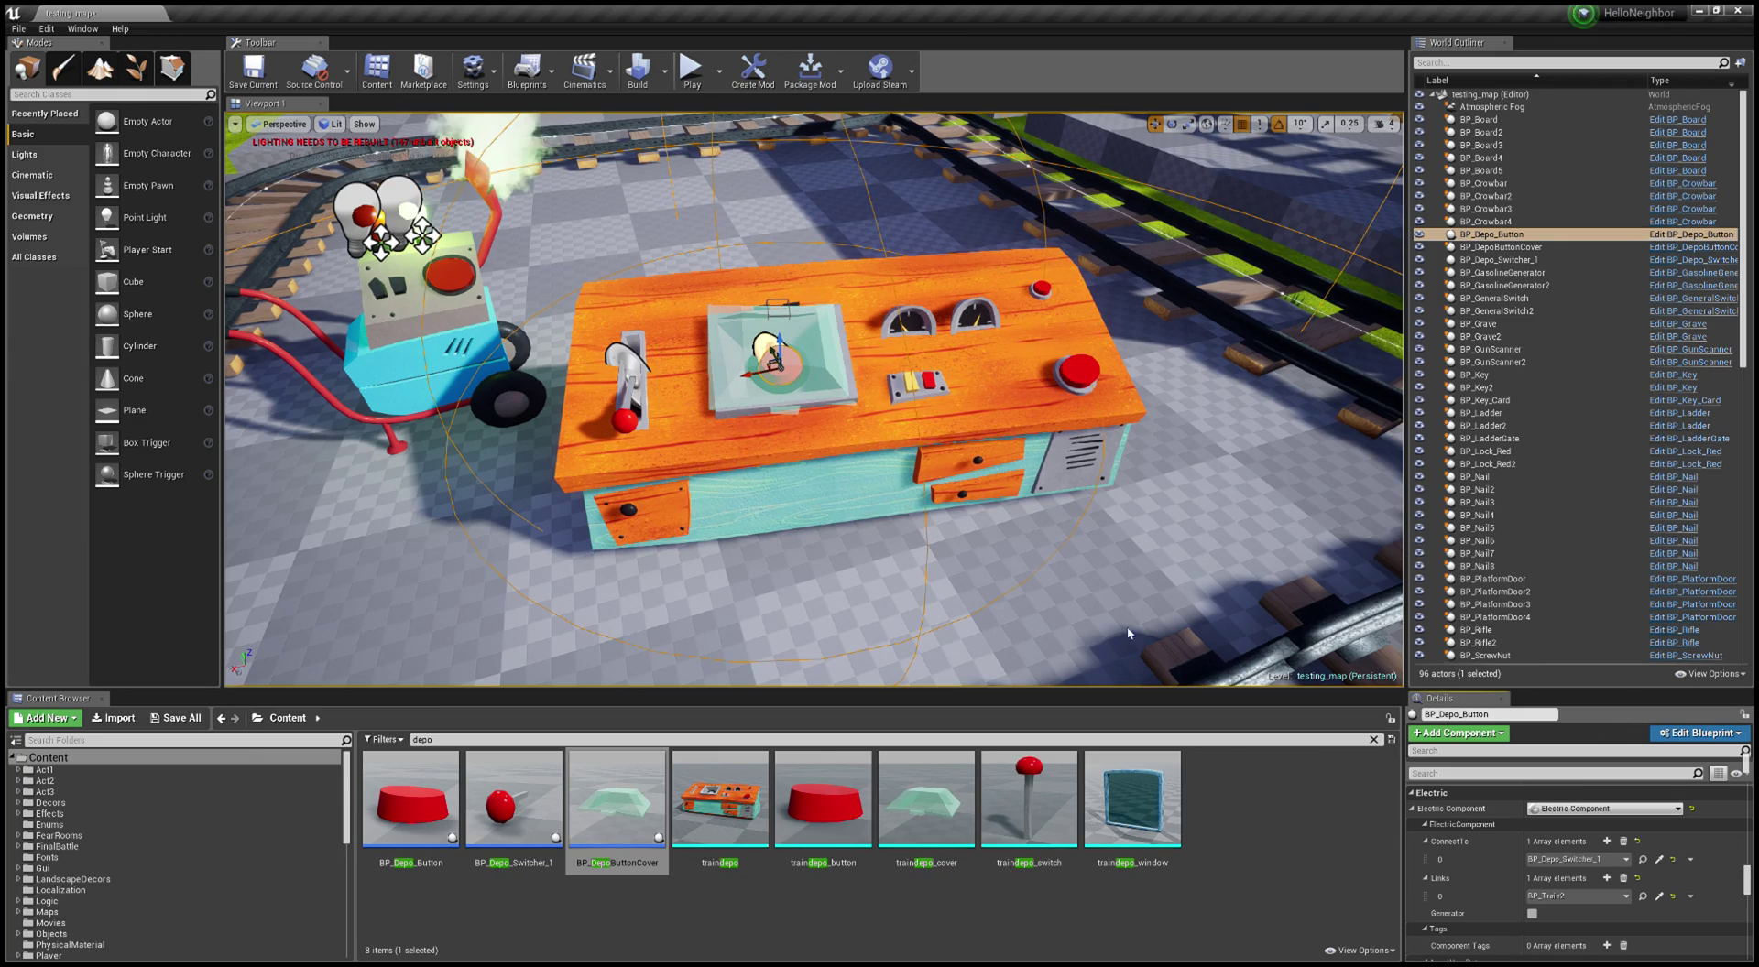
# Step: Playtest the map by running to the depot area and checking the train on its track, and end the playtest
pyautogui.scroll(-10, 815, 399)
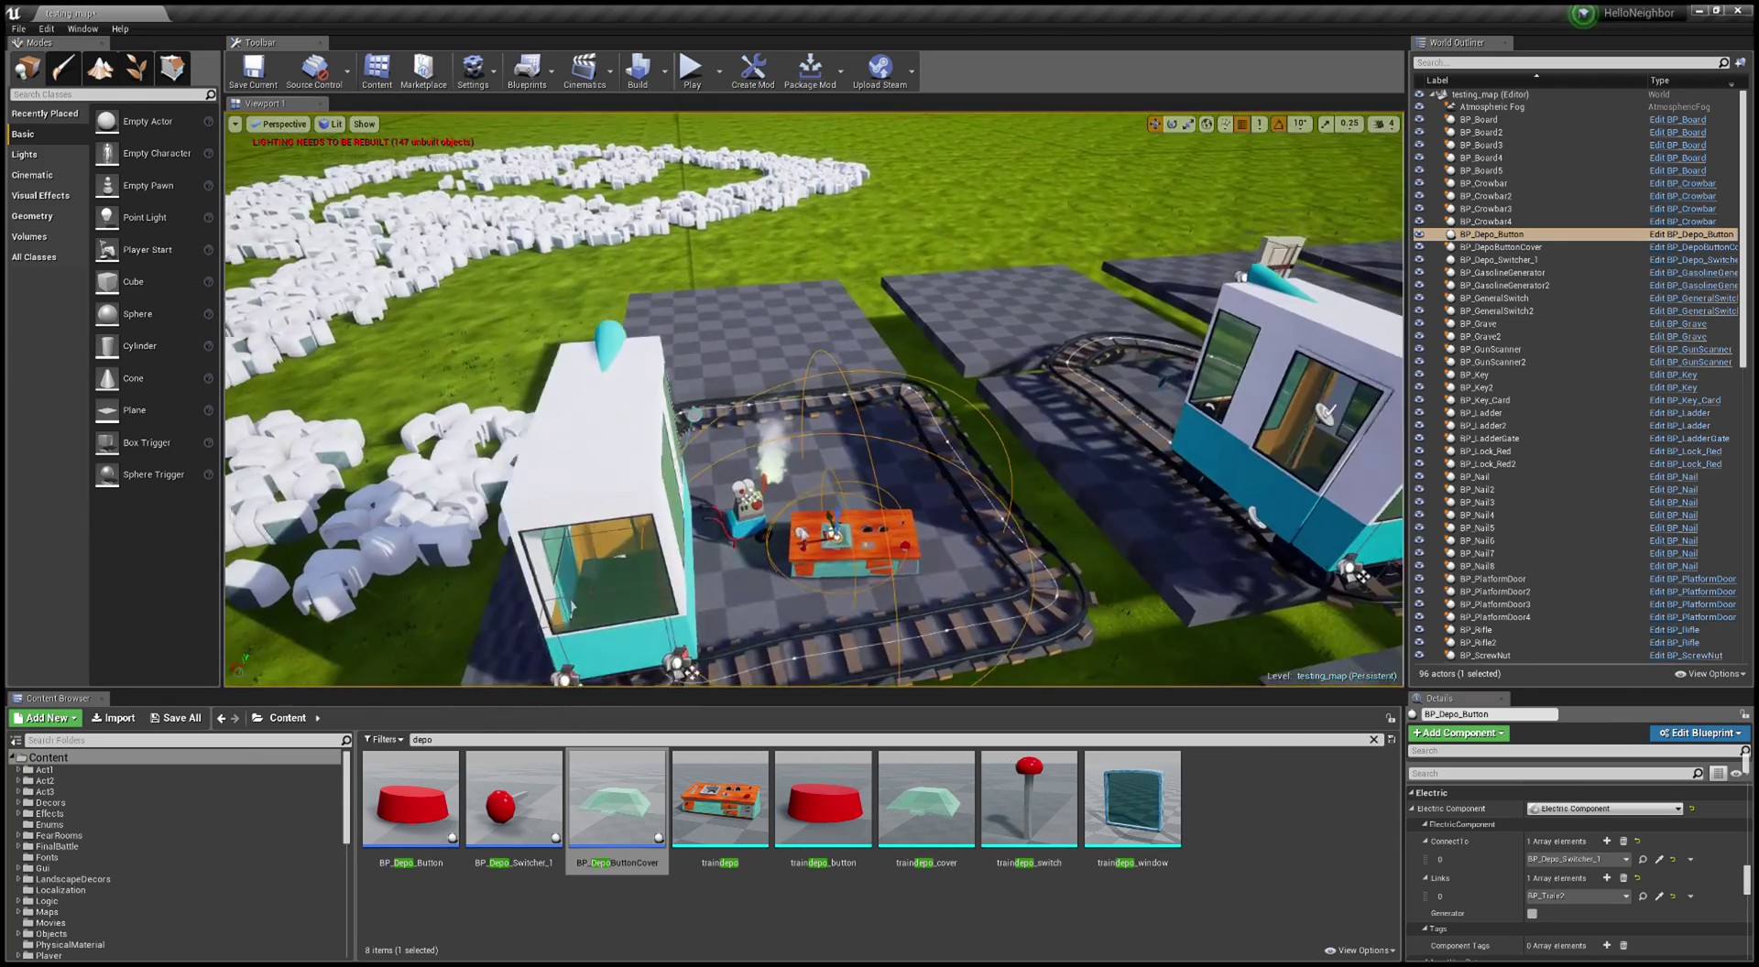
pyautogui.scroll(-3, 571, 604)
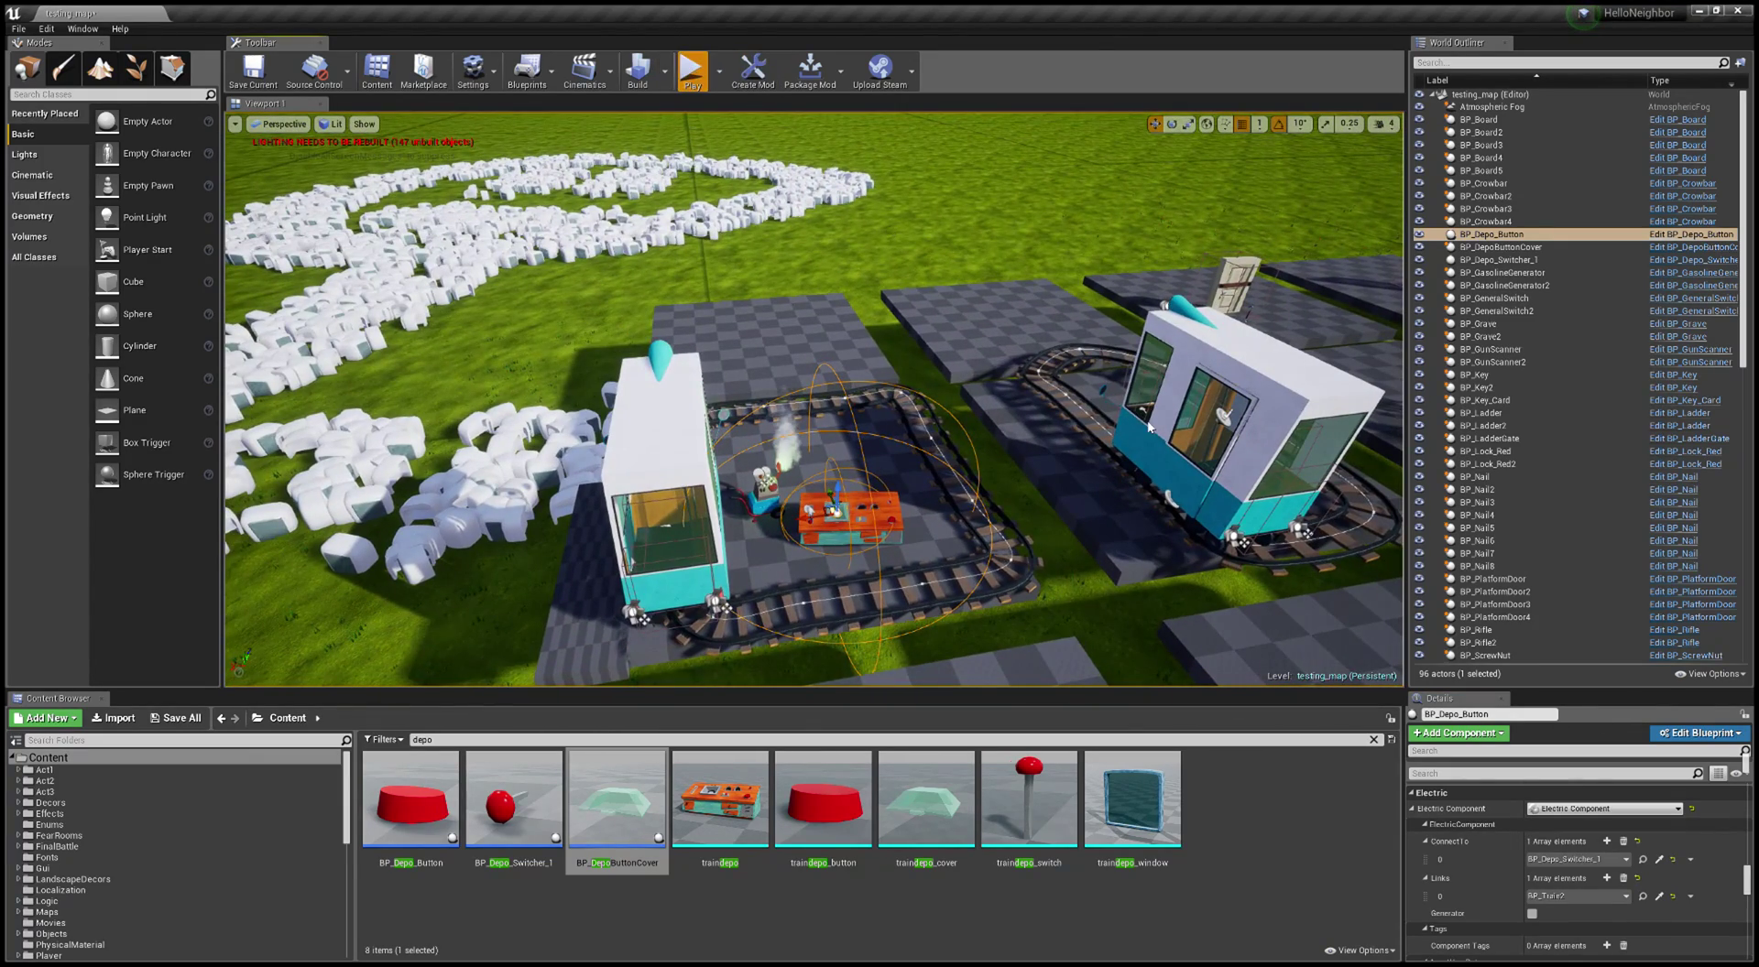
pyautogui.click(692, 71)
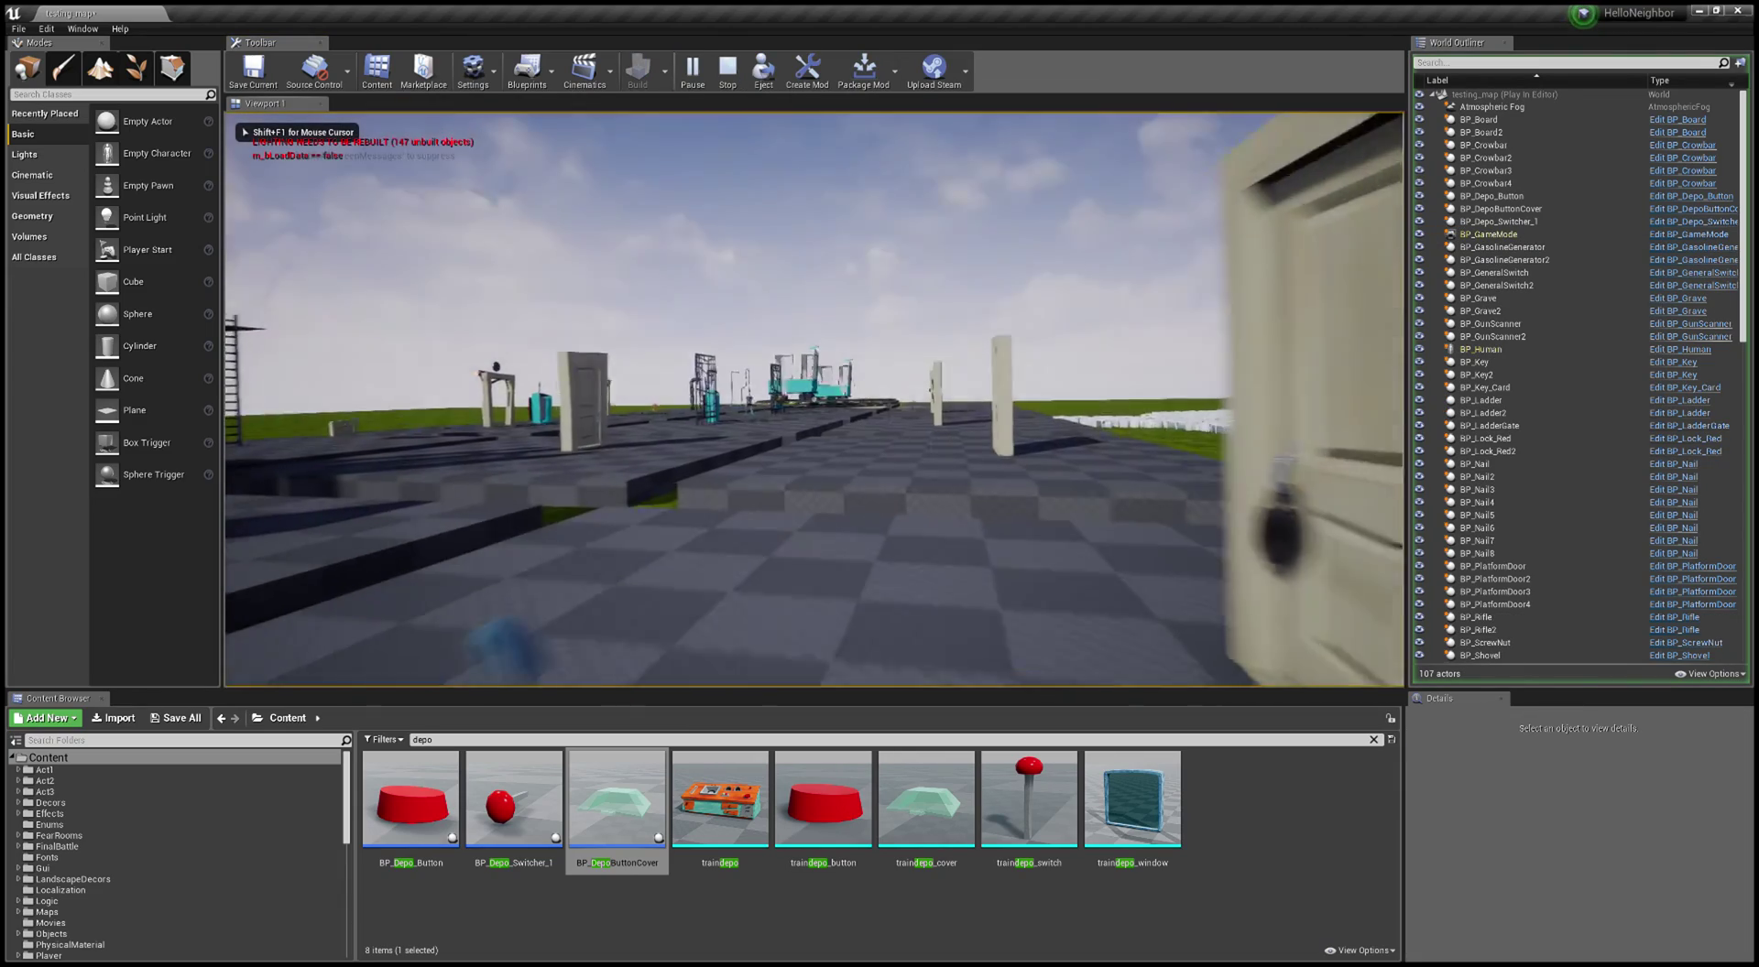
pyautogui.press('w')
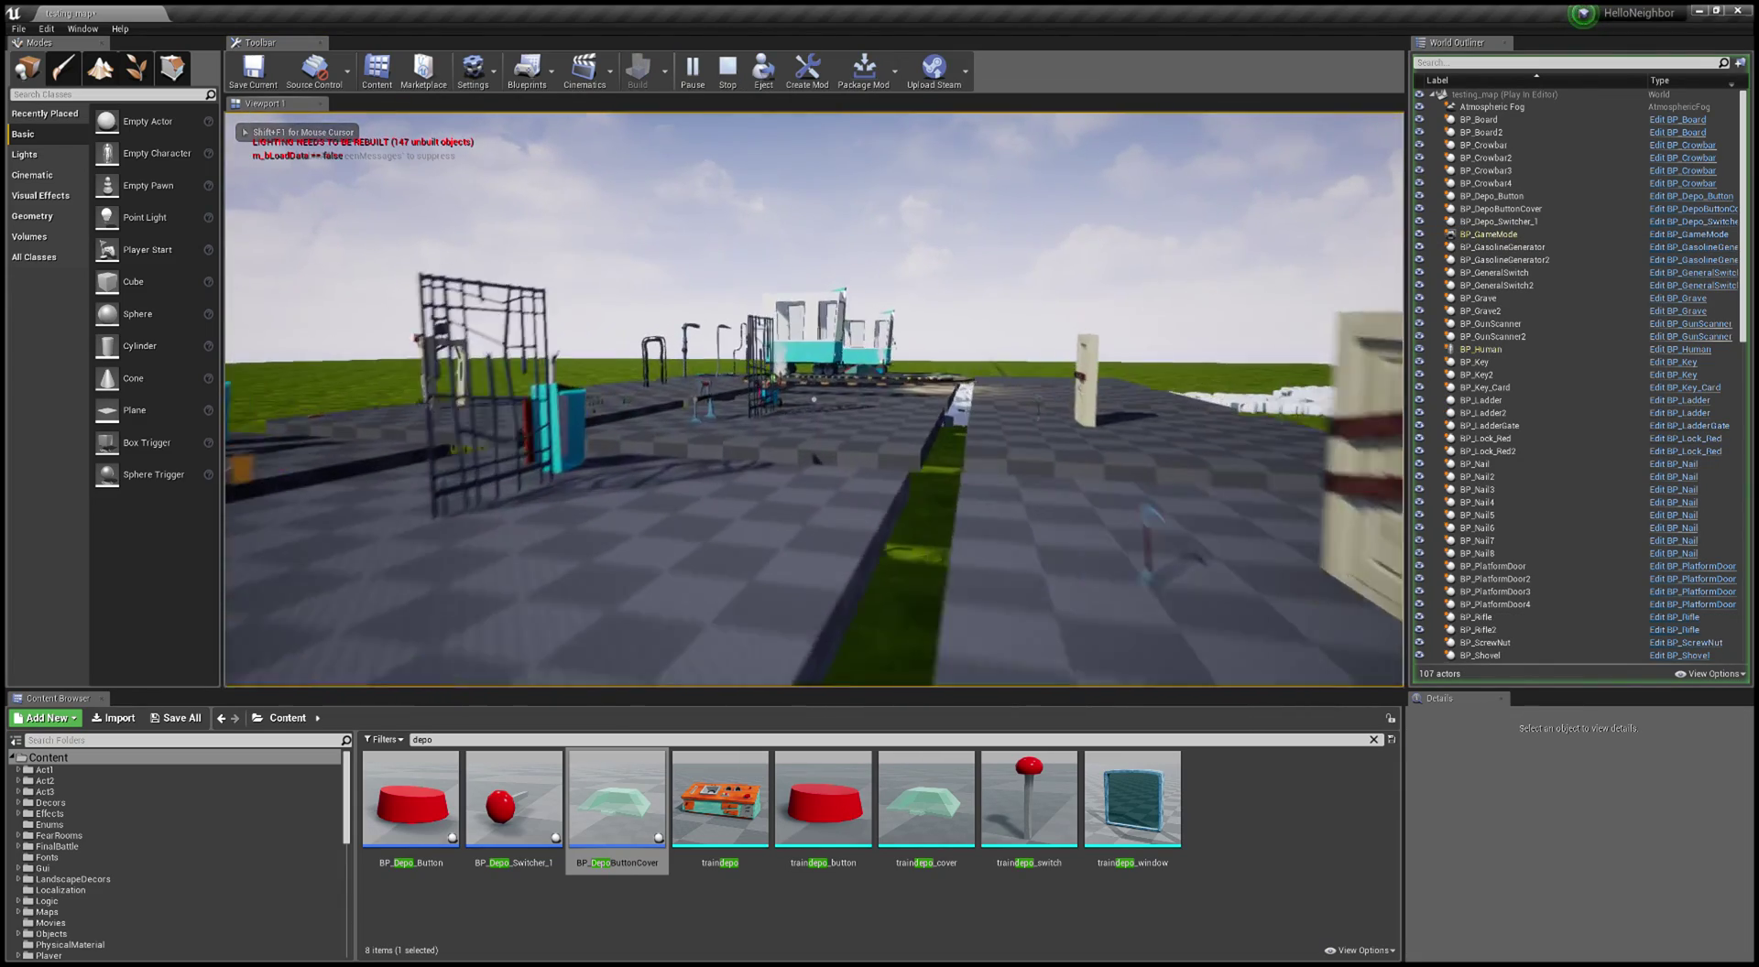
pyautogui.press('w')
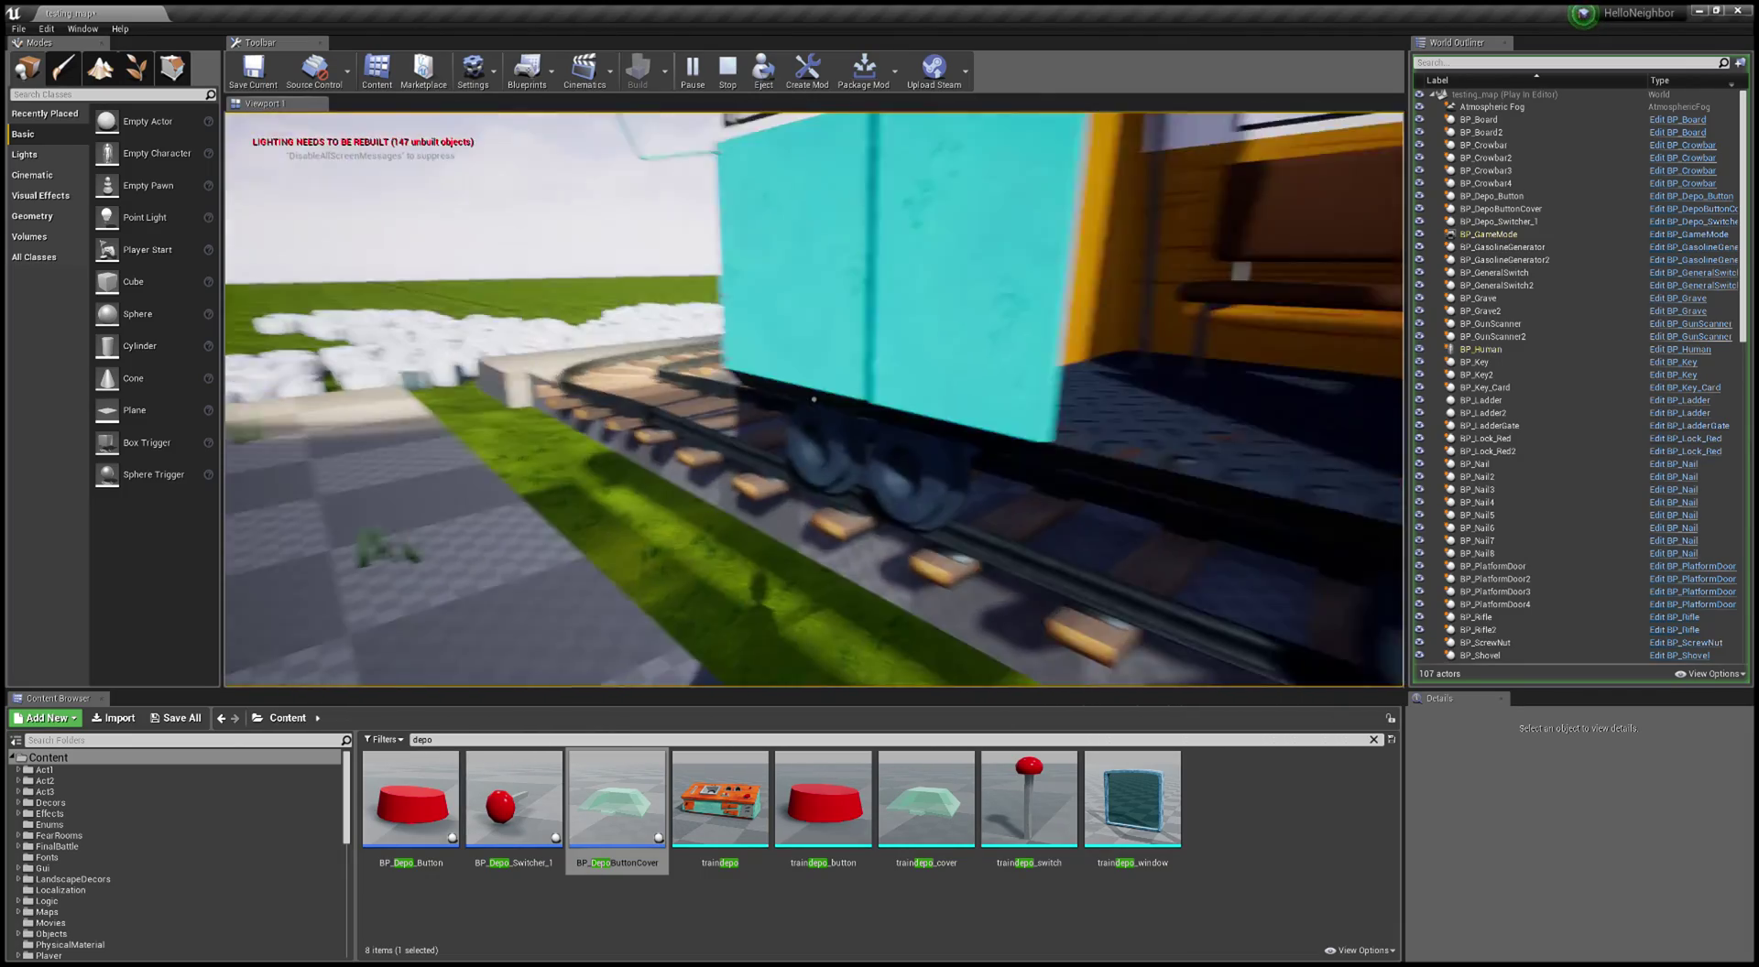
pyautogui.press('Escape')
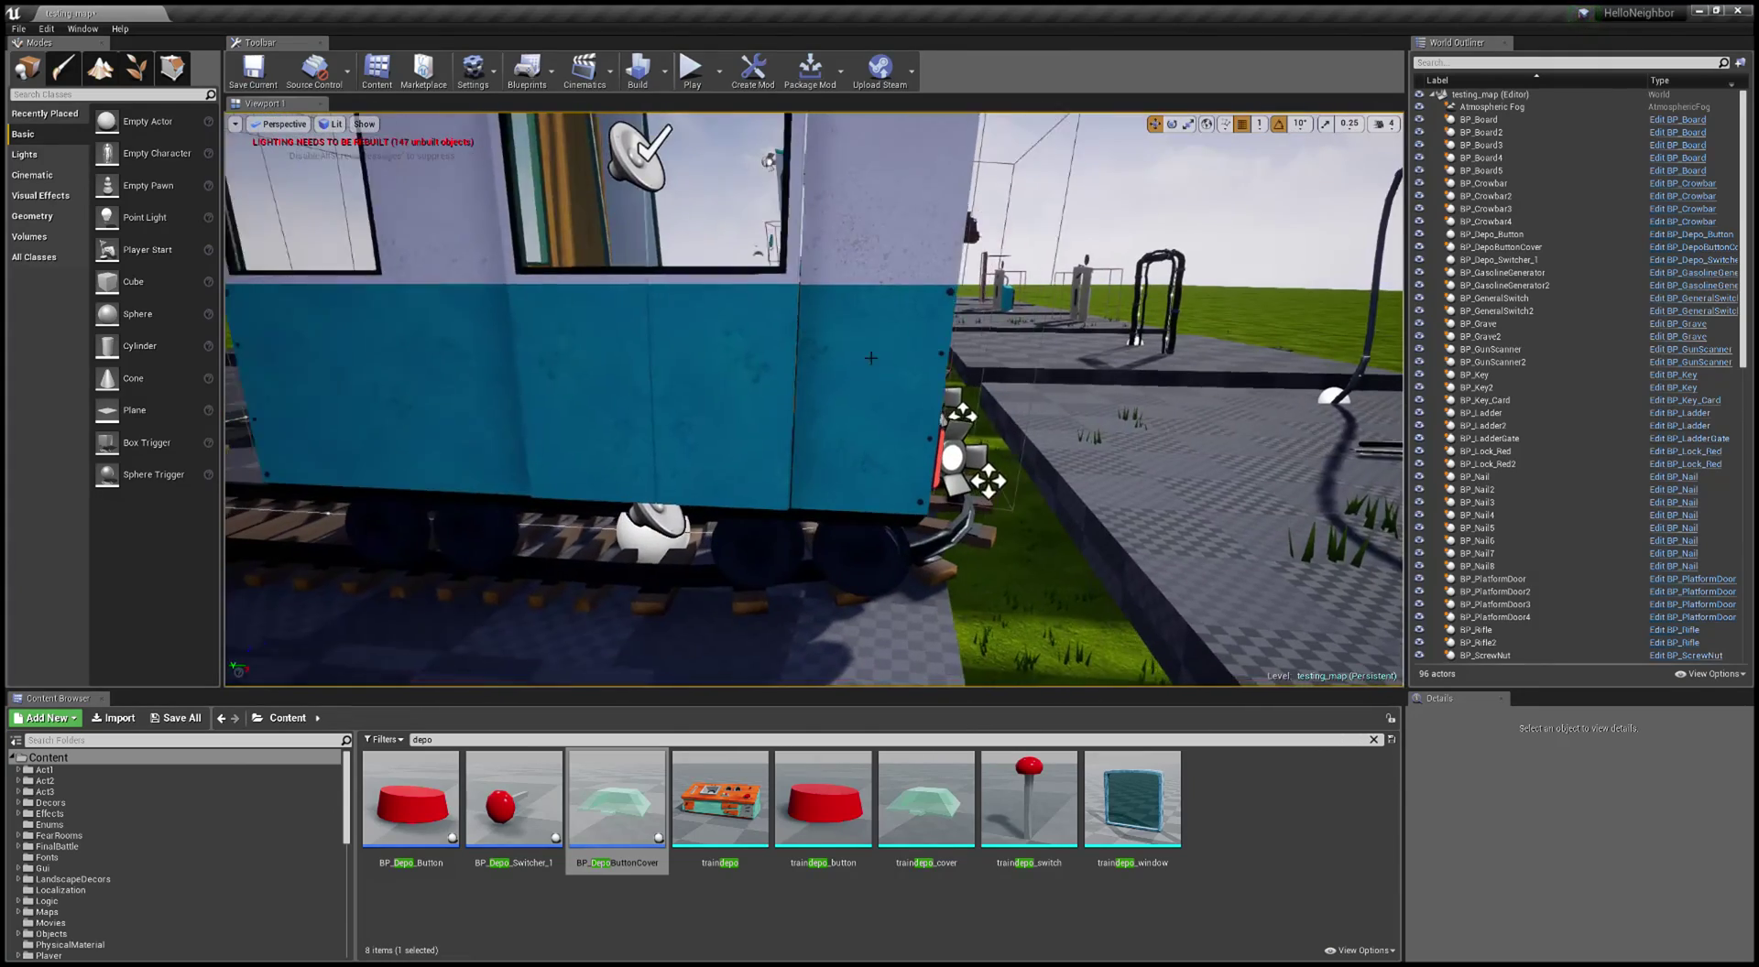
# Step: Select the BP_Train2 train and review its electric connection, spline and movement properties
pyautogui.click(870, 357)
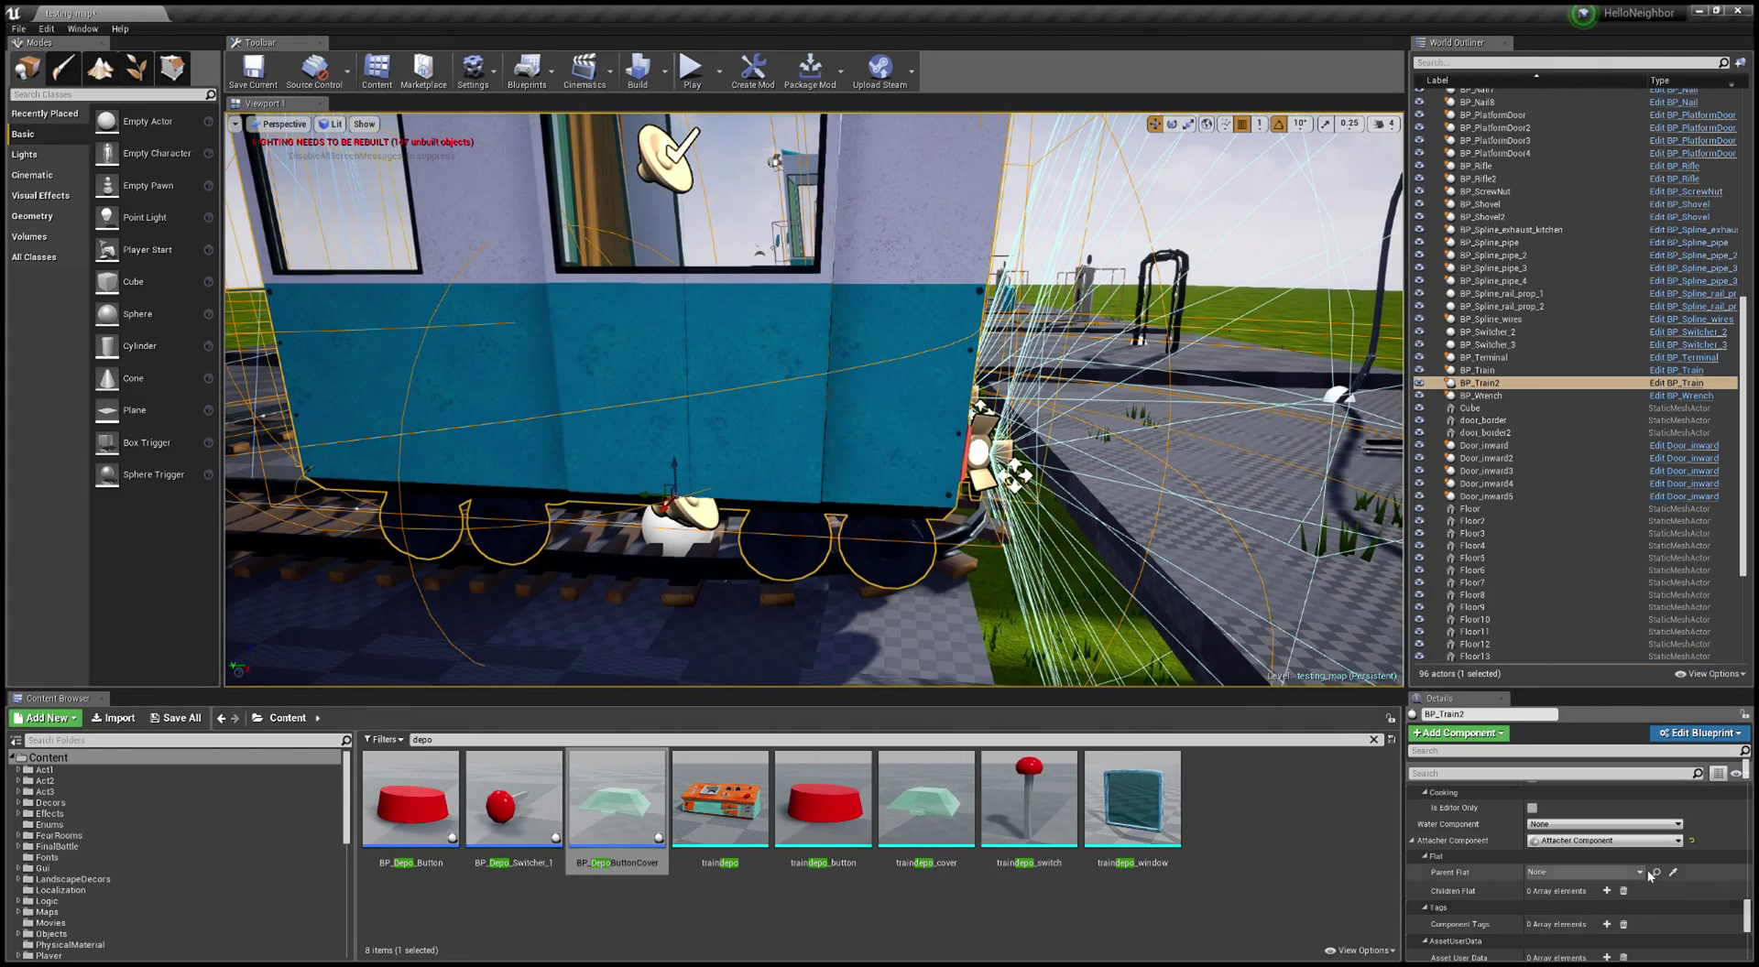
pyautogui.scroll(10, 1647, 867)
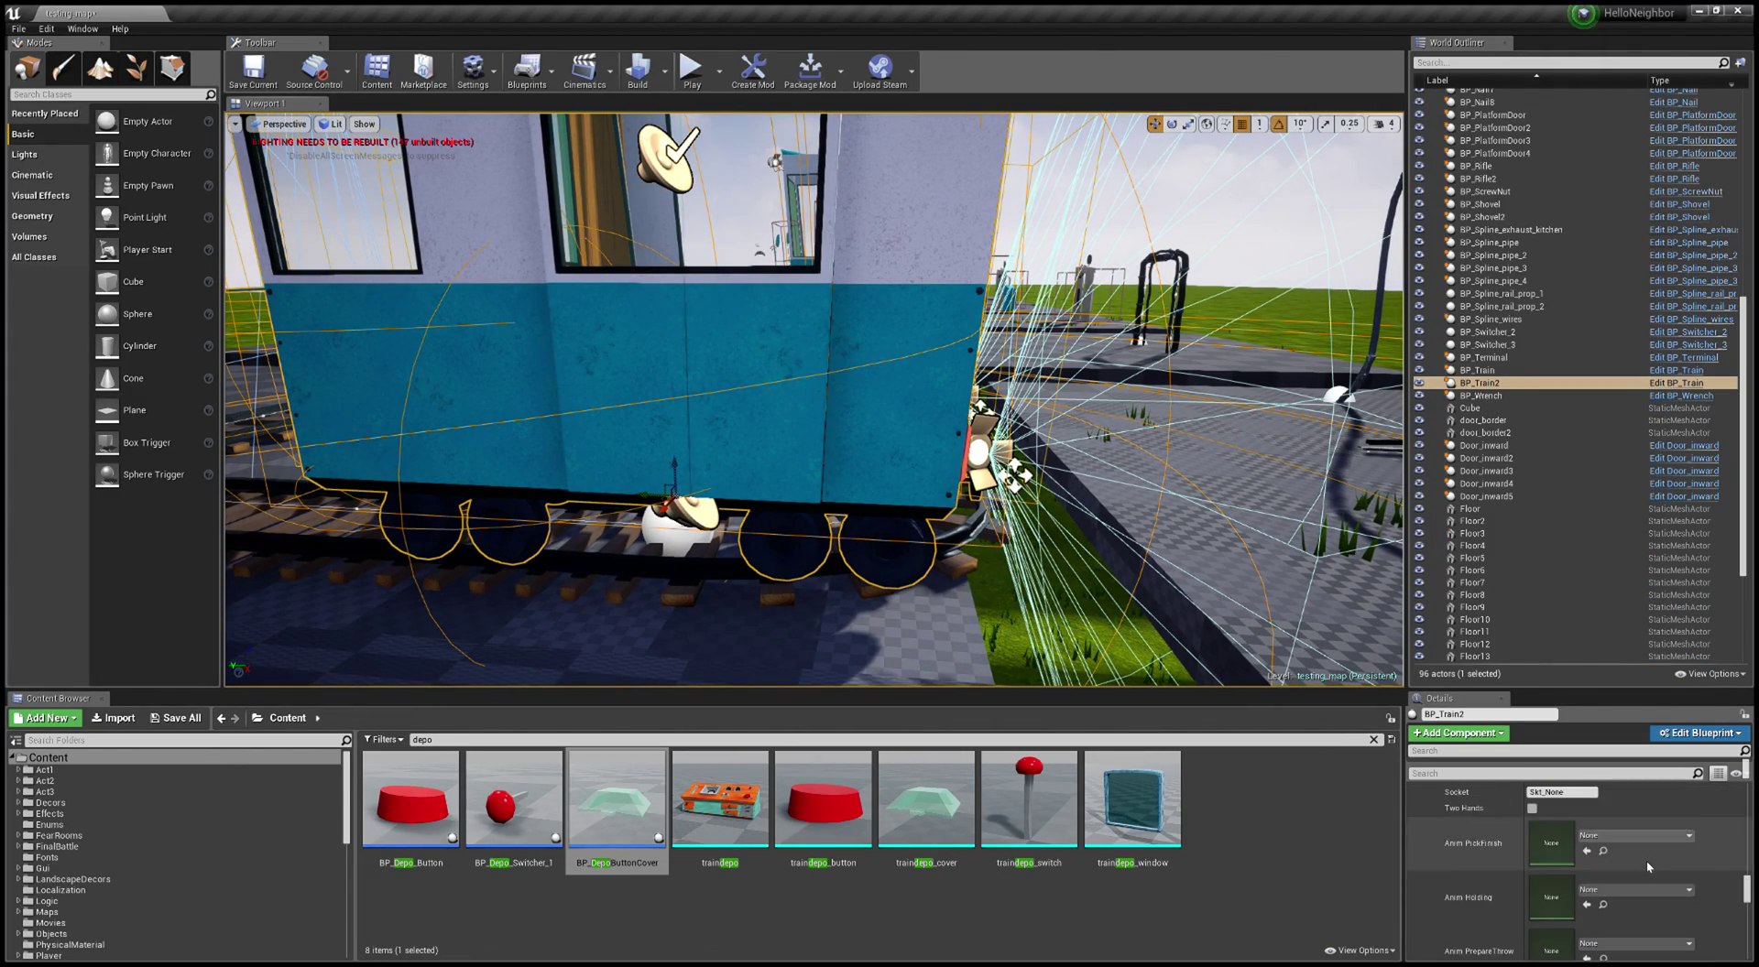
pyautogui.scroll(-10, 1647, 867)
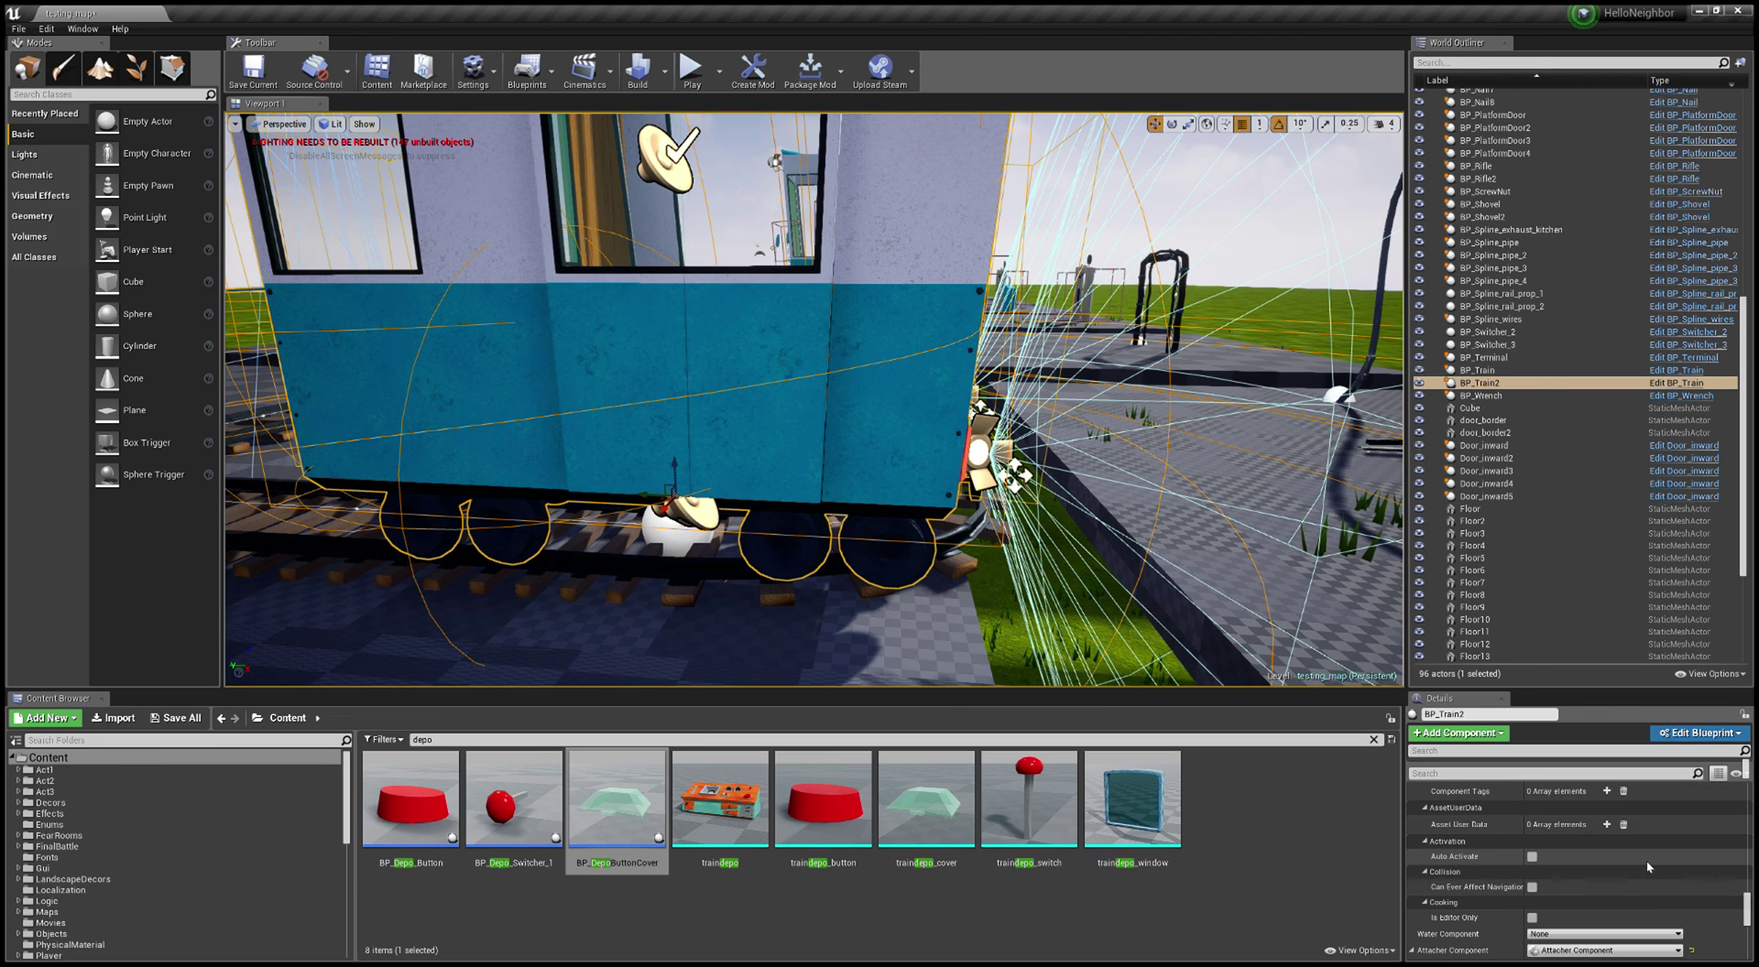
pyautogui.scroll(-3, 1646, 860)
pyautogui.scroll(-6, 1646, 865)
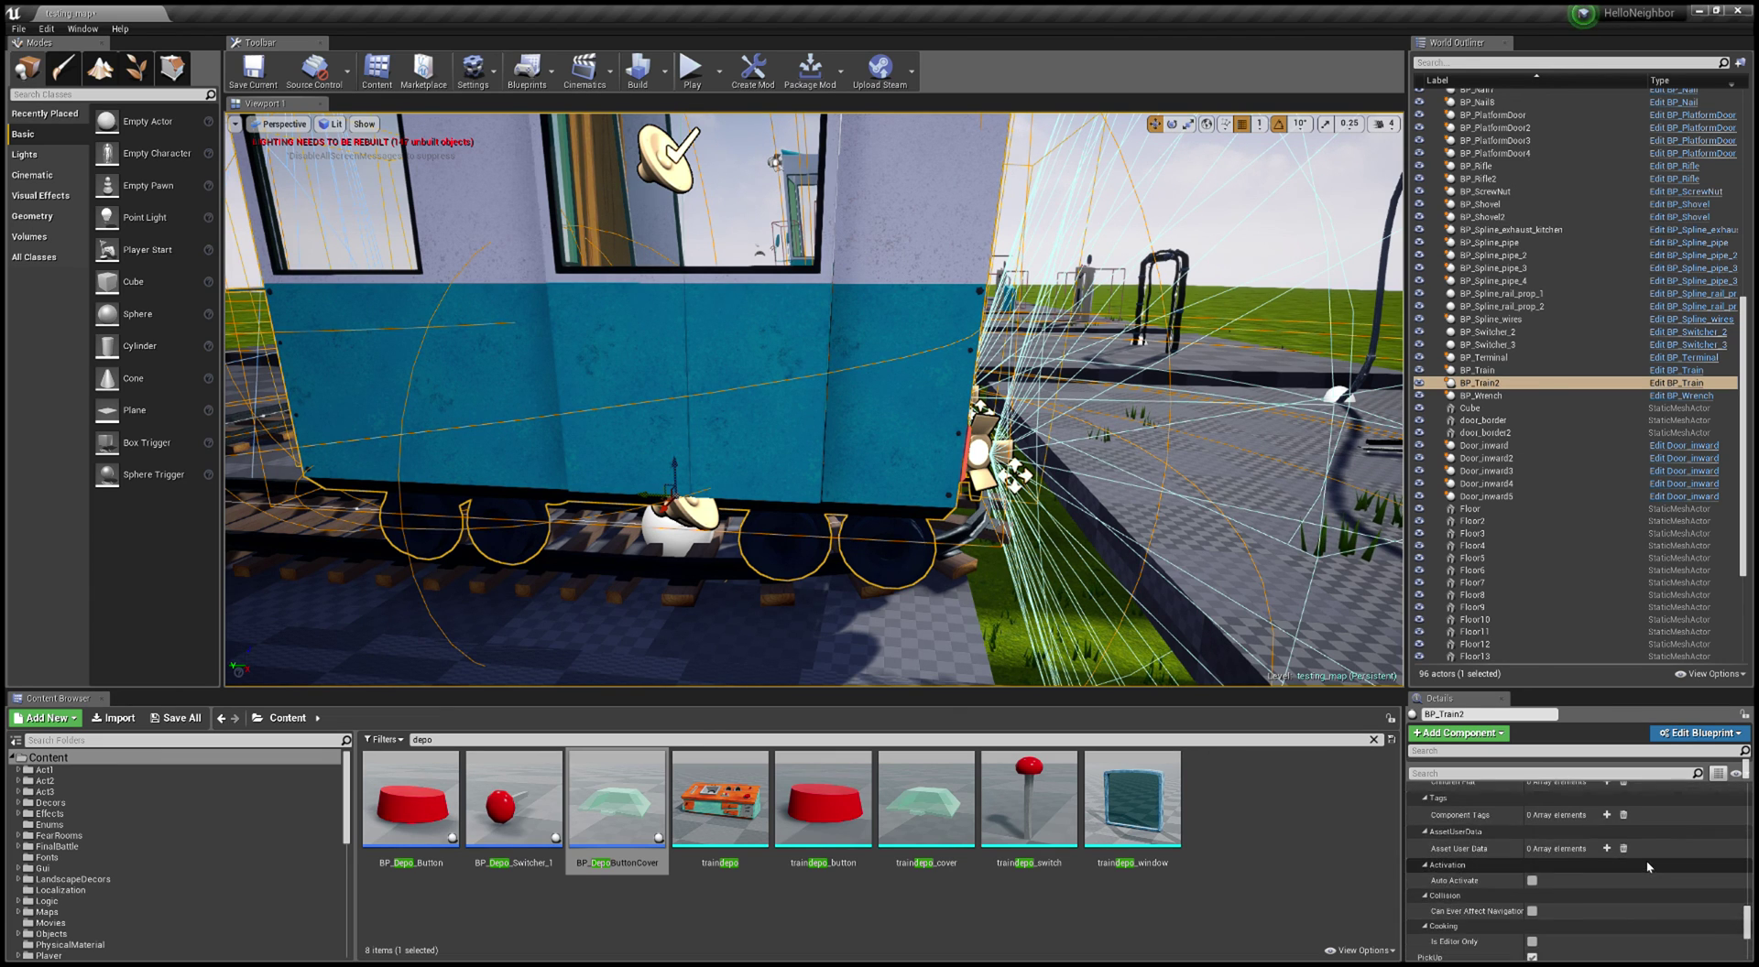
pyautogui.scroll(-2, 1646, 860)
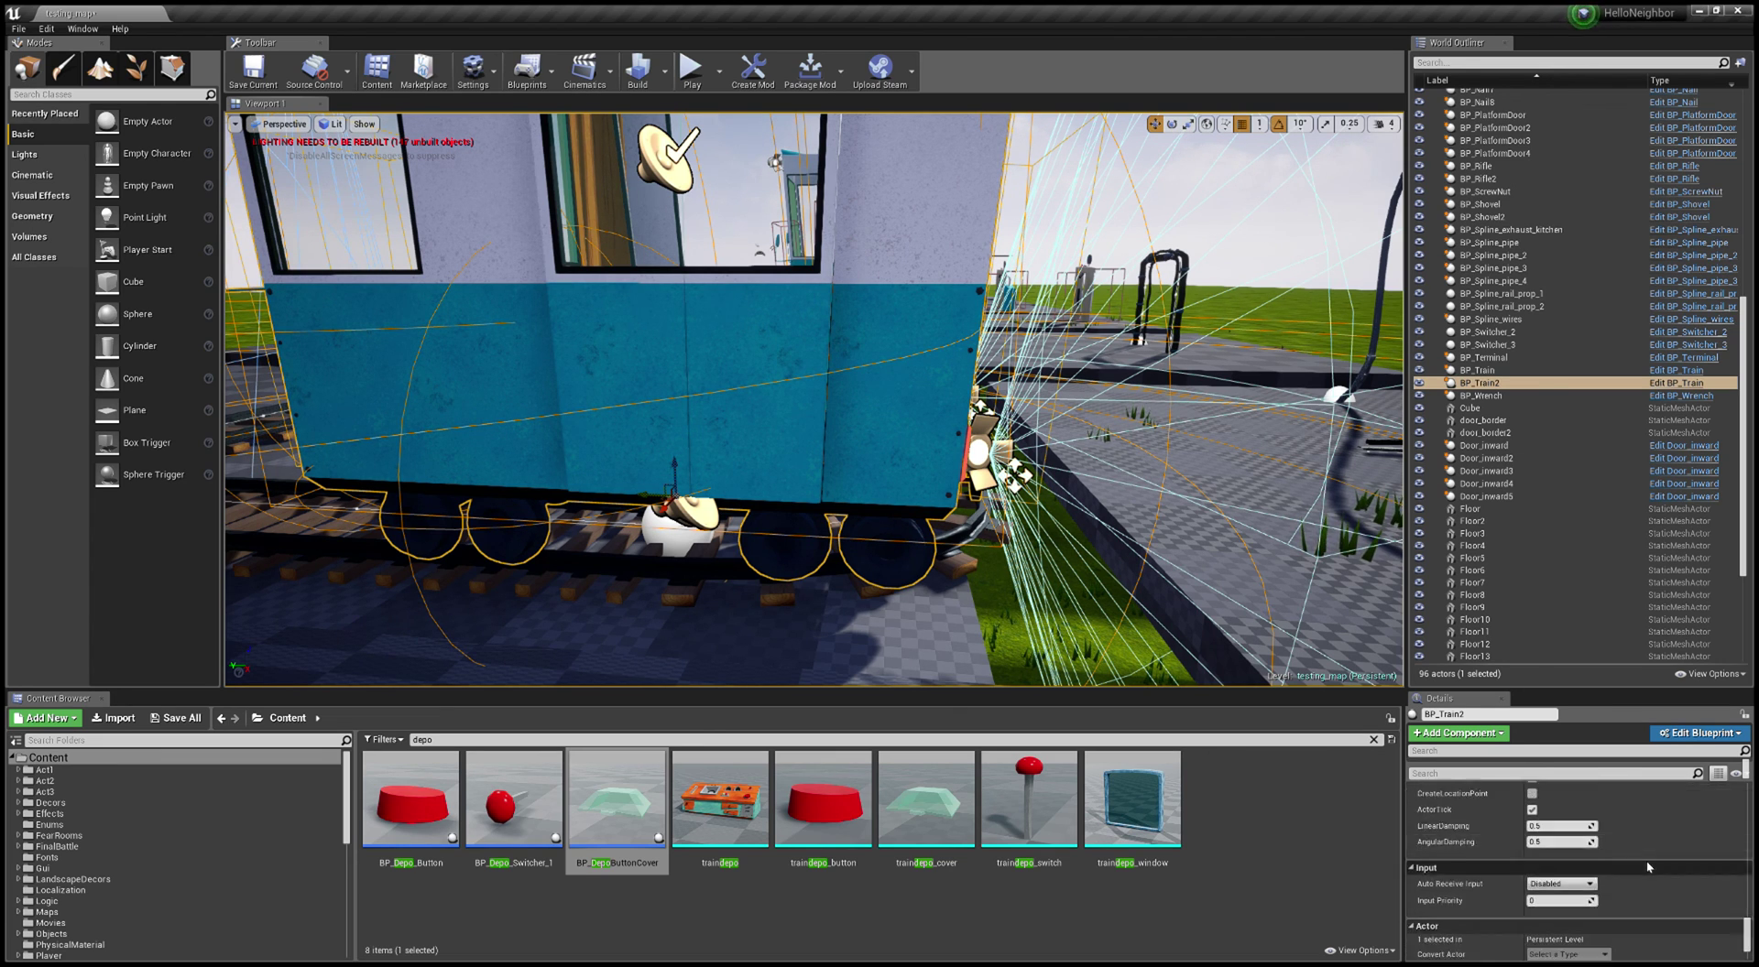
pyautogui.scroll(10, 1646, 860)
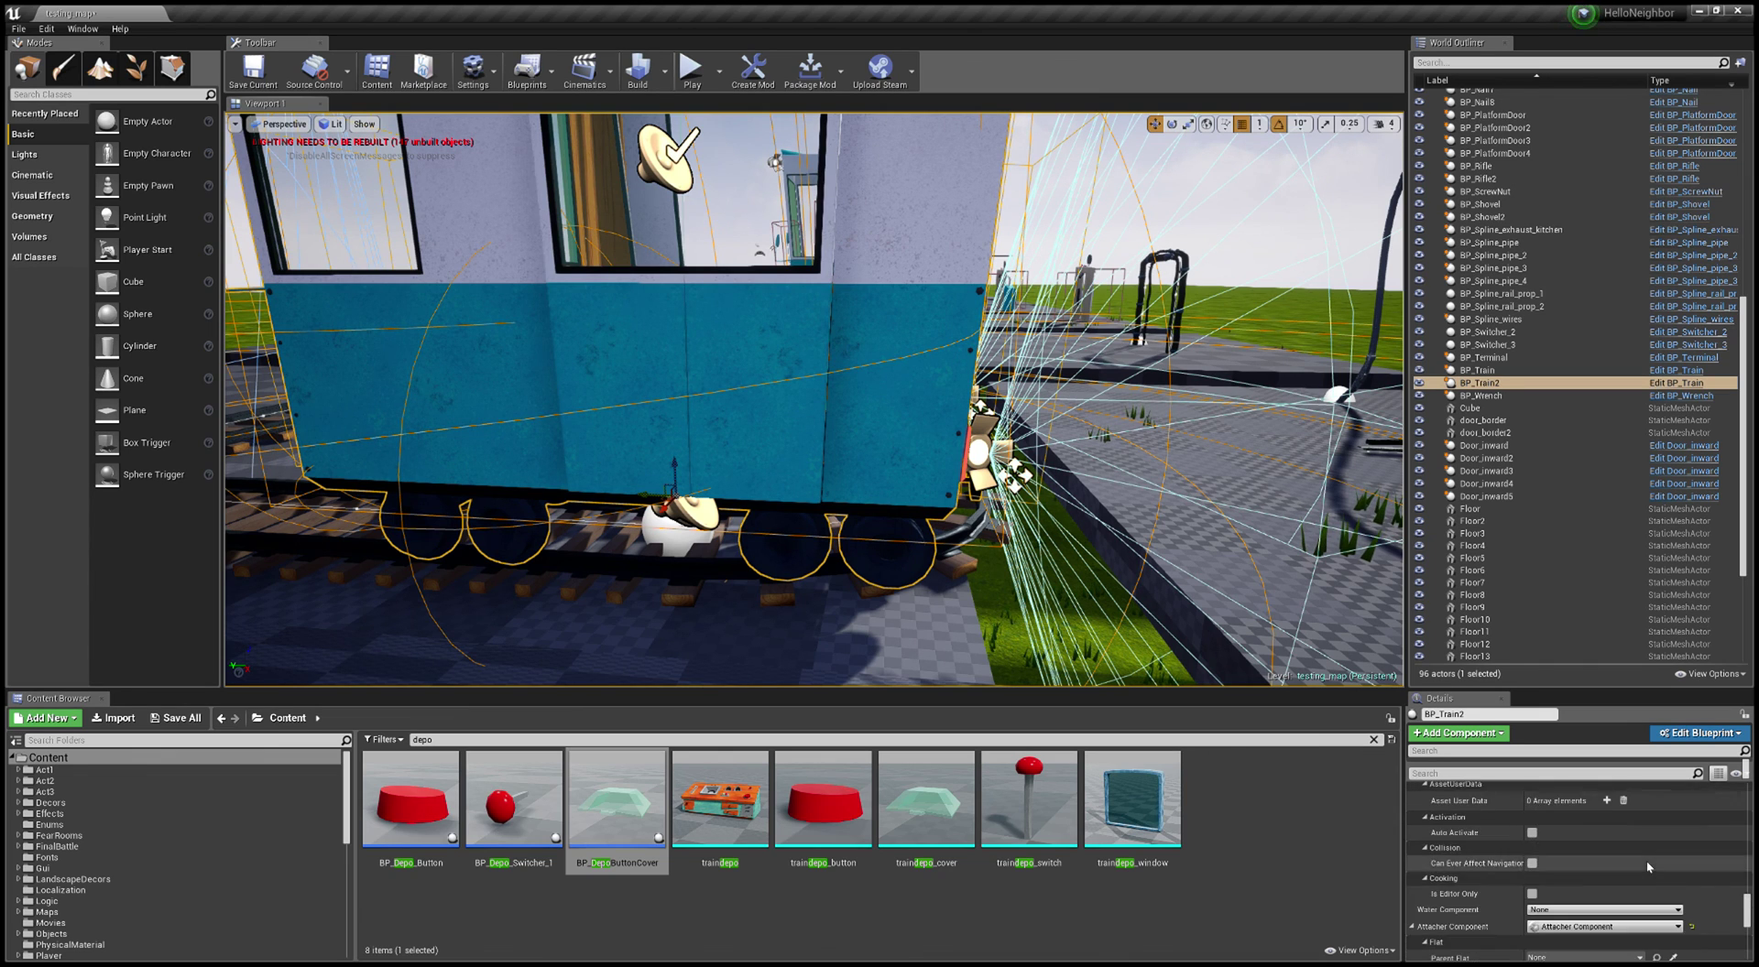
pyautogui.scroll(5, 1646, 860)
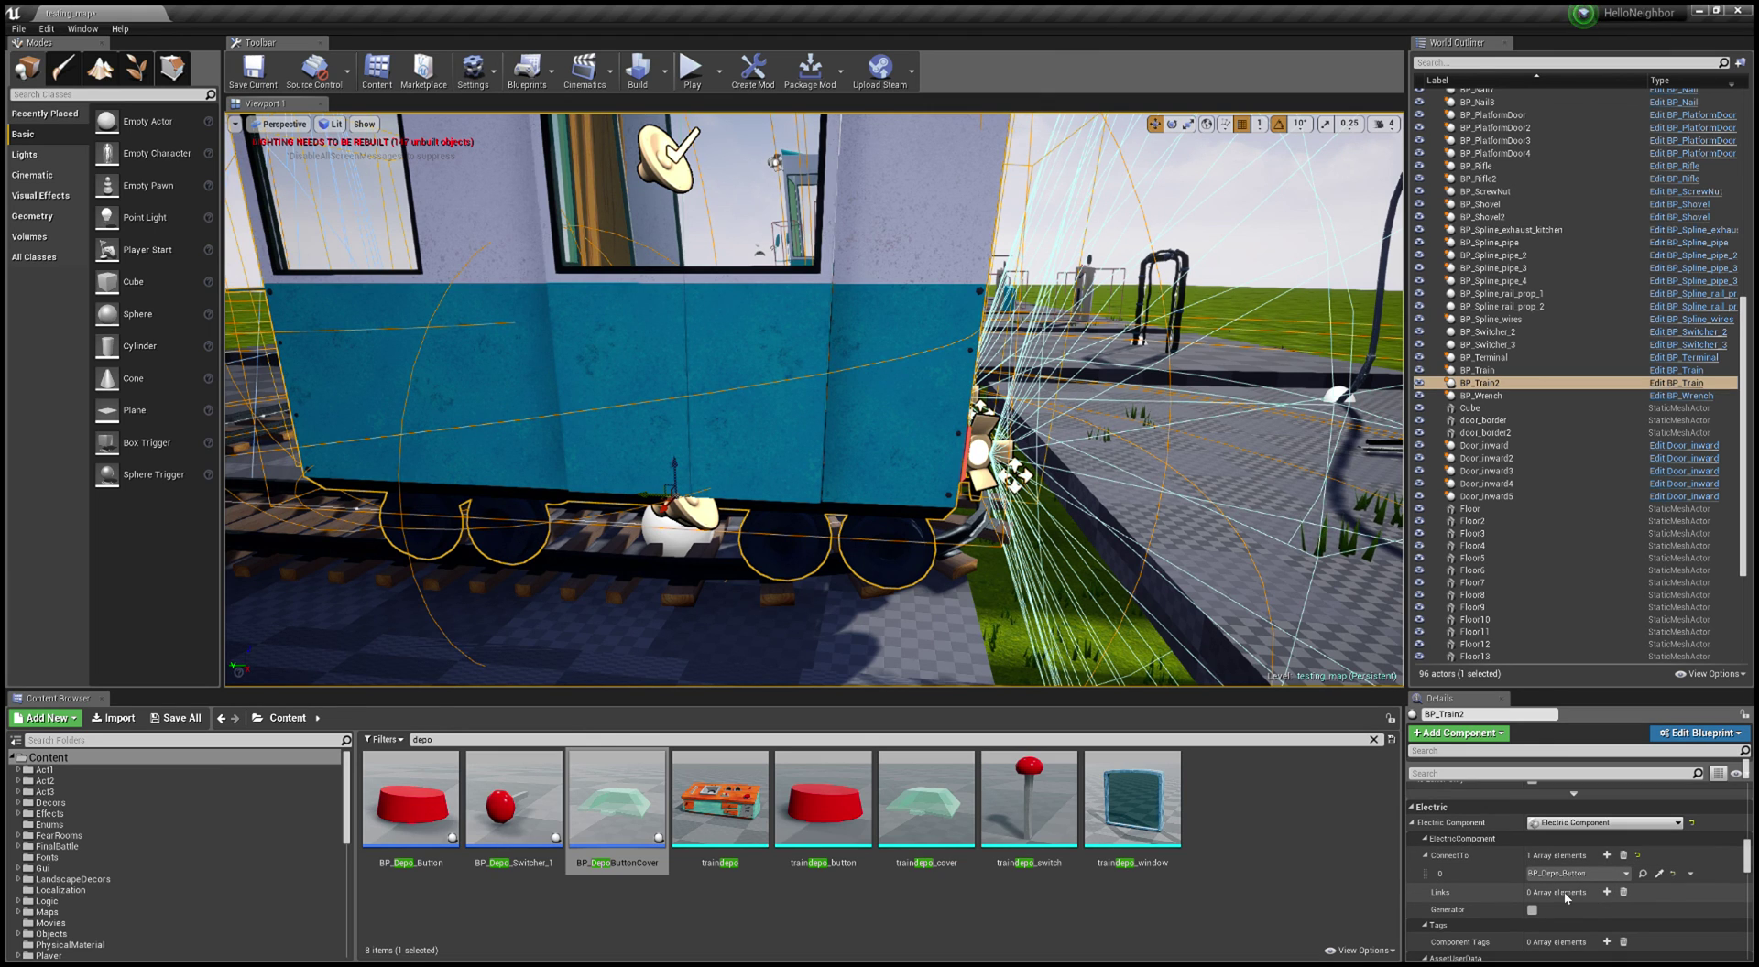
pyautogui.scroll(5, 1718, 894)
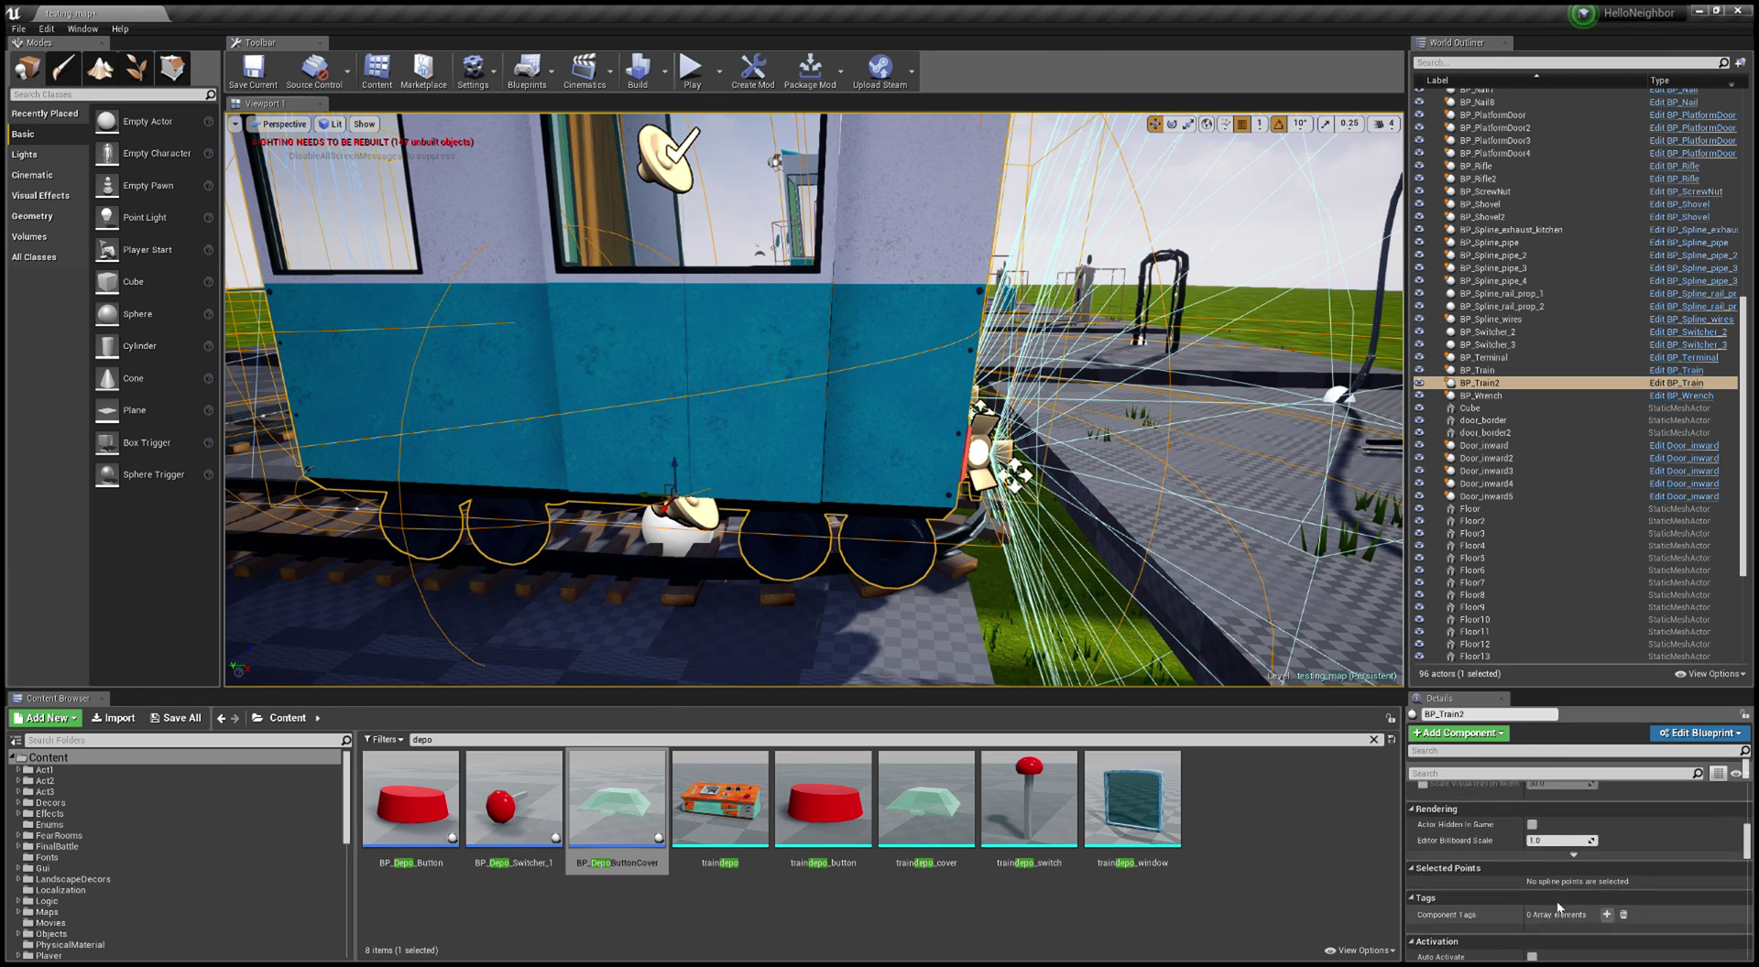
pyautogui.scroll(10, 1552, 901)
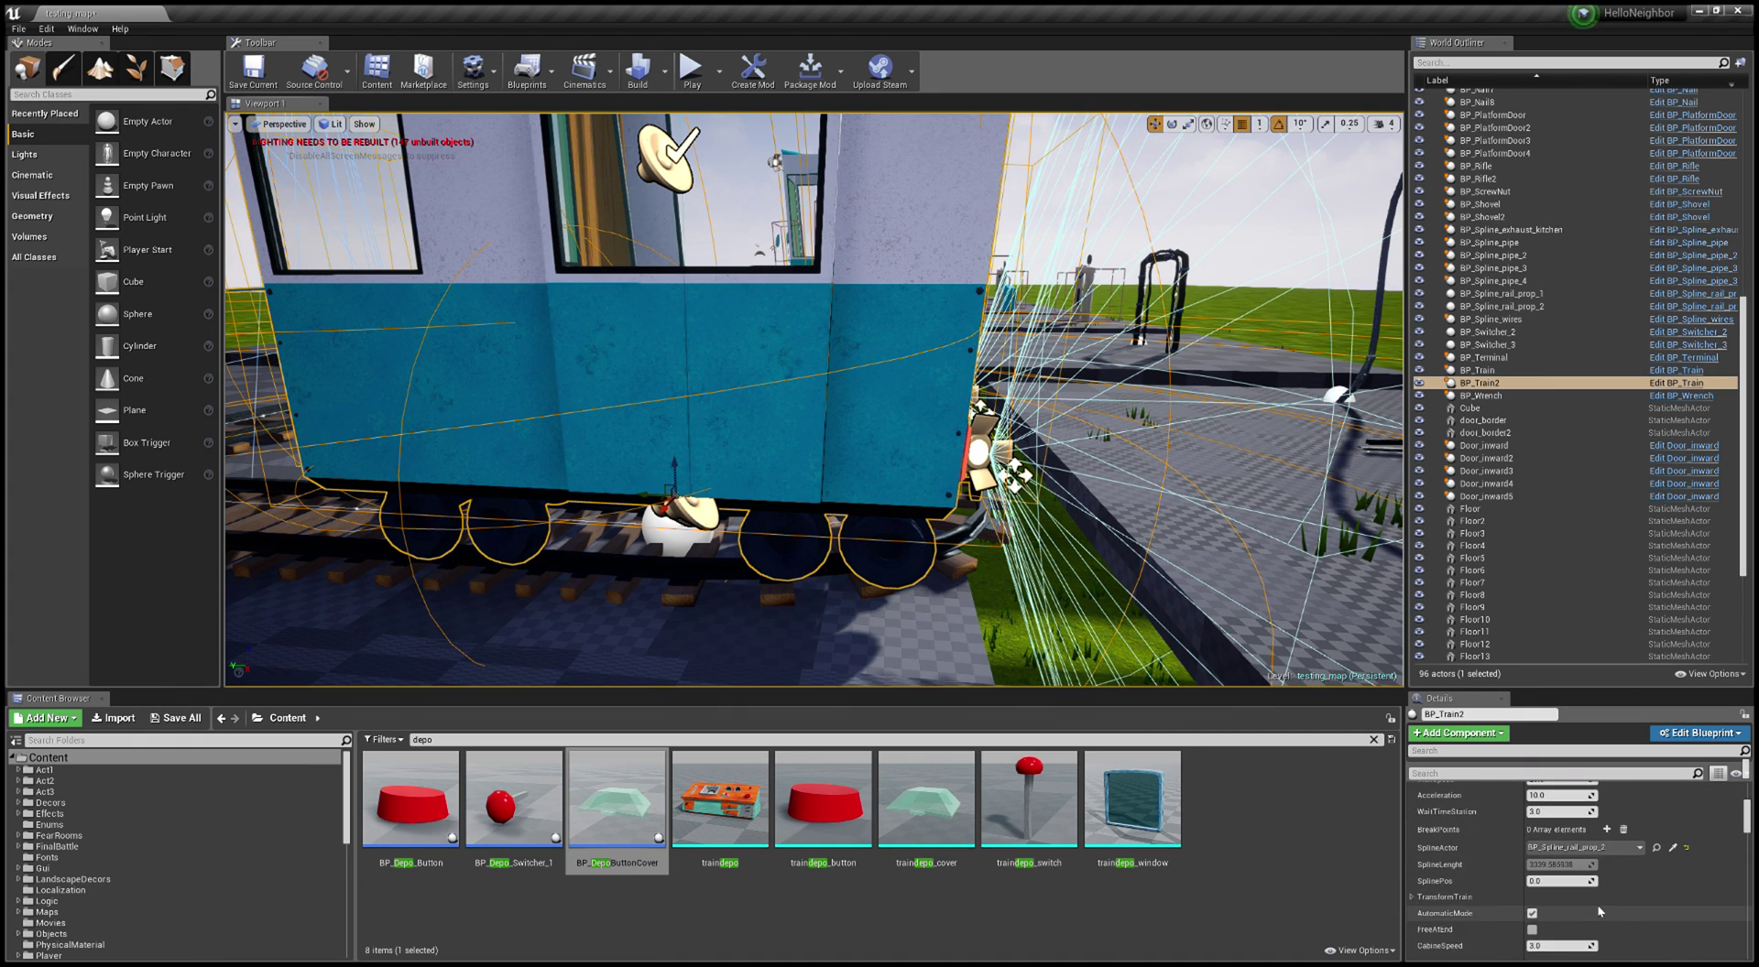
# Step: Set BP_Train2's MaxSpeed to 5 and its Acceleration to 2
pyautogui.scroll(1, 1597, 904)
pyautogui.scroll(1, 1599, 910)
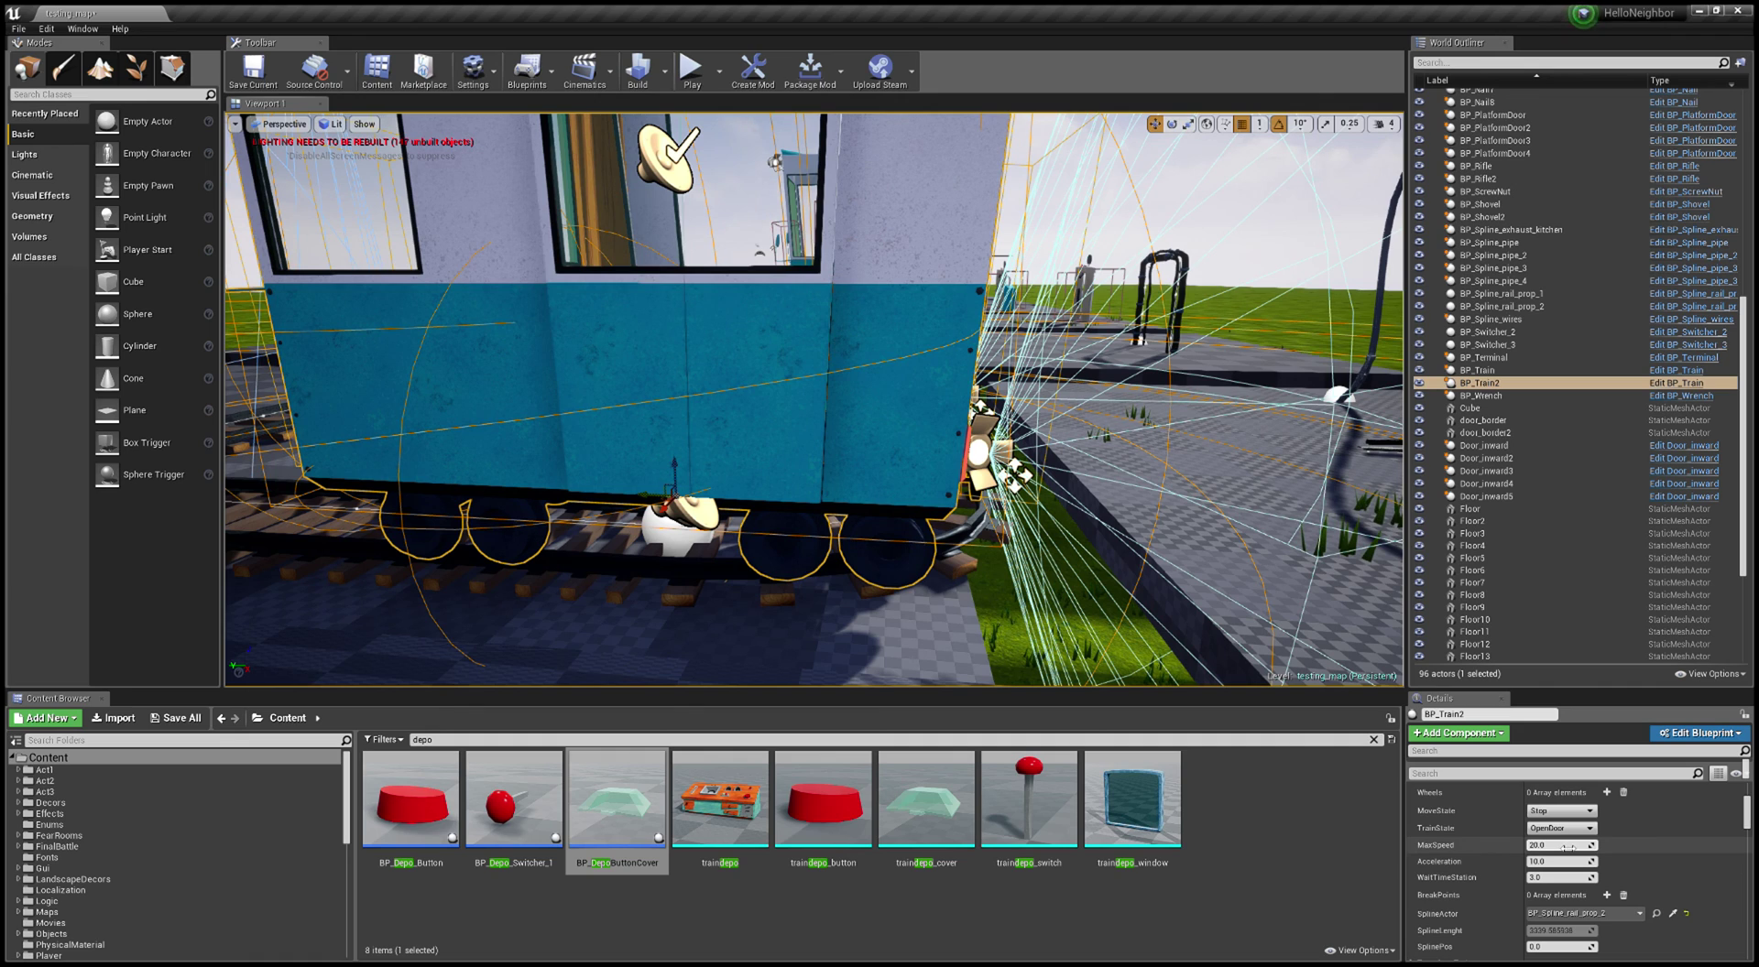
pyautogui.moveTo(1565, 847); pyautogui.dragTo(1557, 848)
pyautogui.moveTo(1564, 847); pyautogui.dragTo(1564, 850)
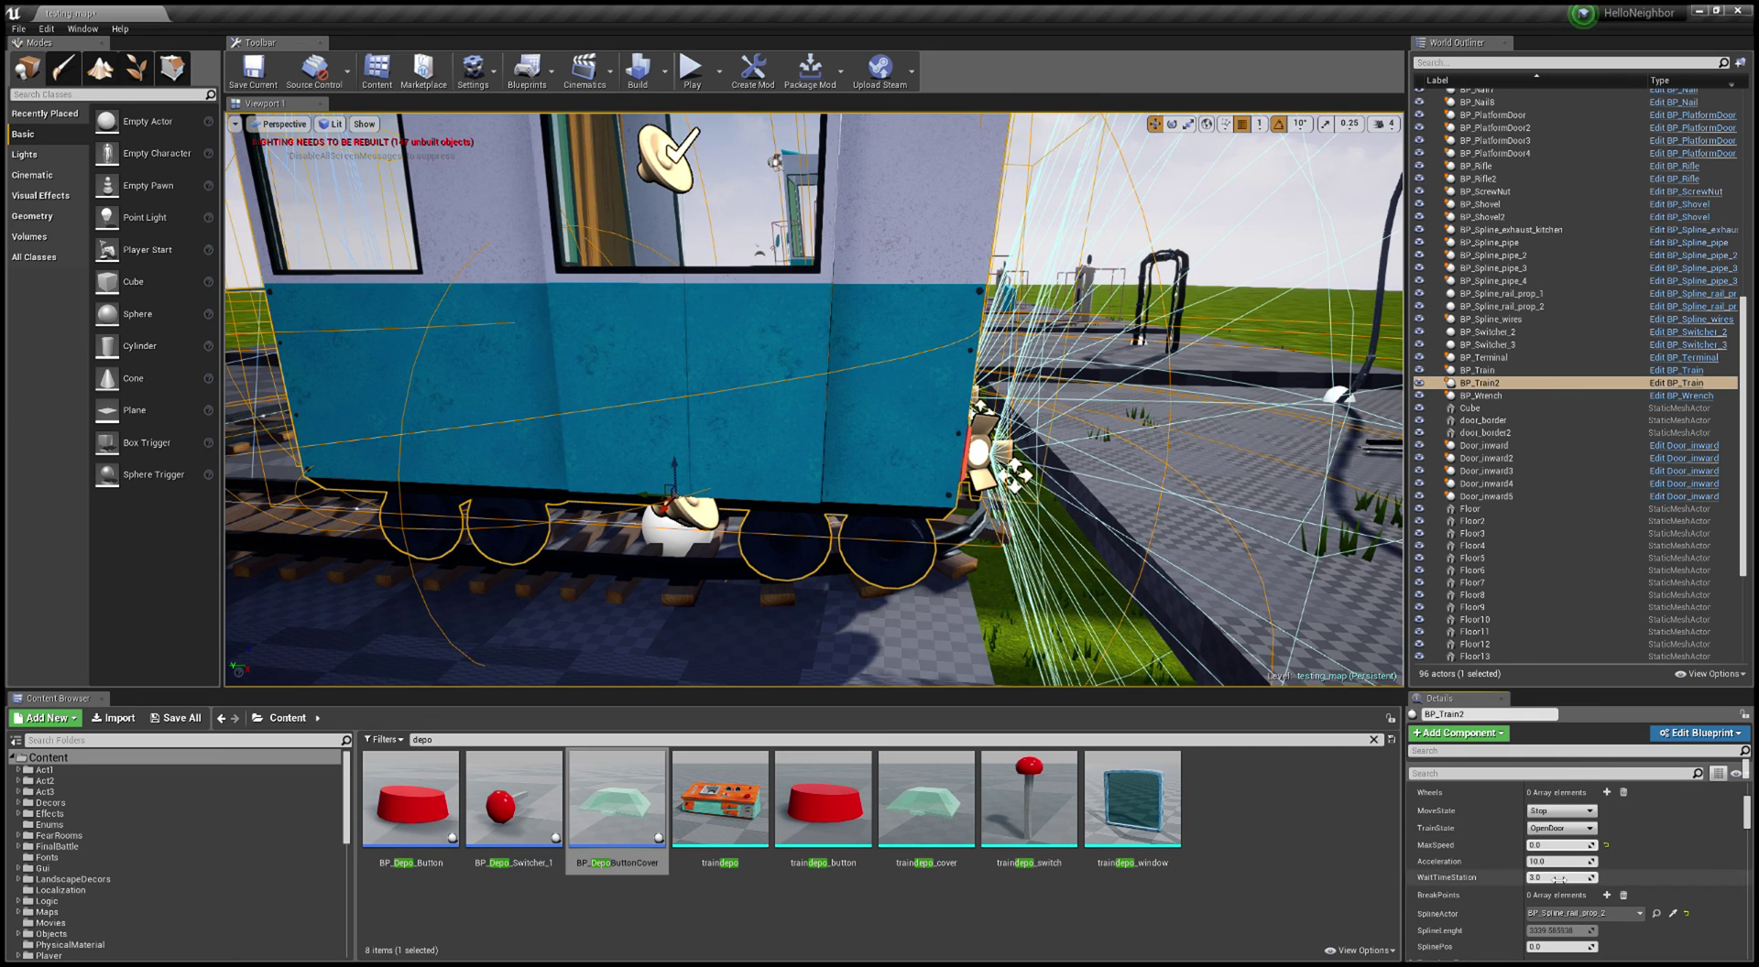
pyautogui.click(1560, 848)
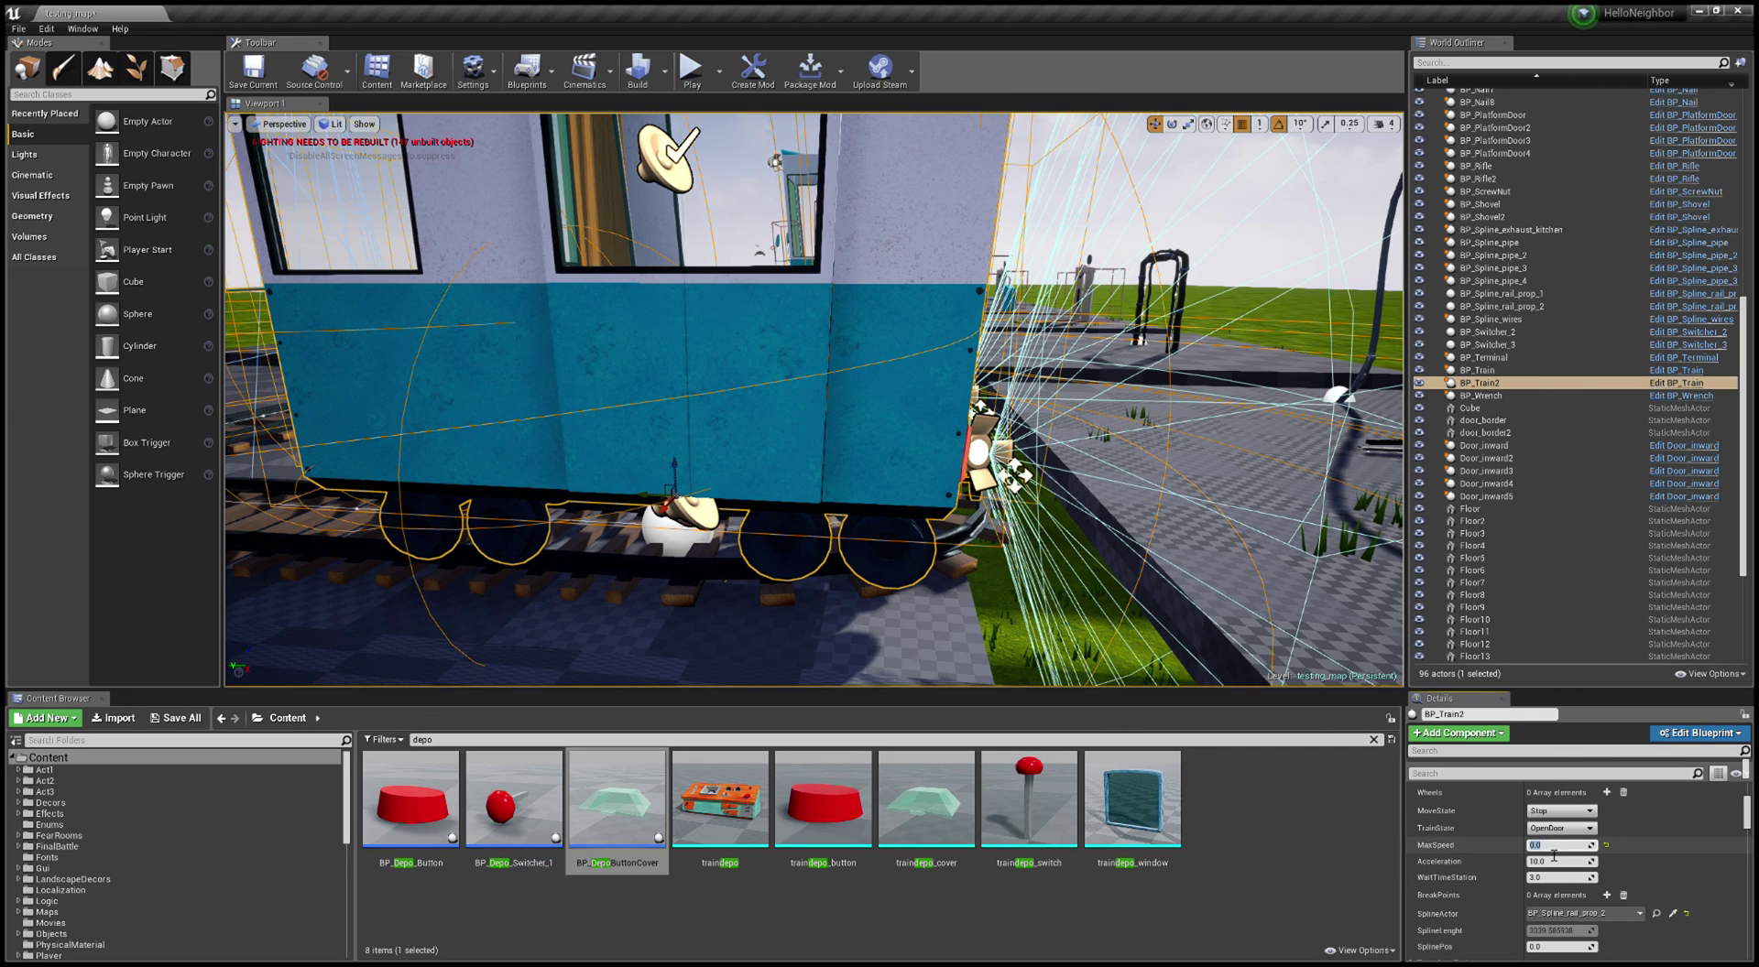
pyautogui.write('5')
pyautogui.press('Return')
pyautogui.click(1544, 861)
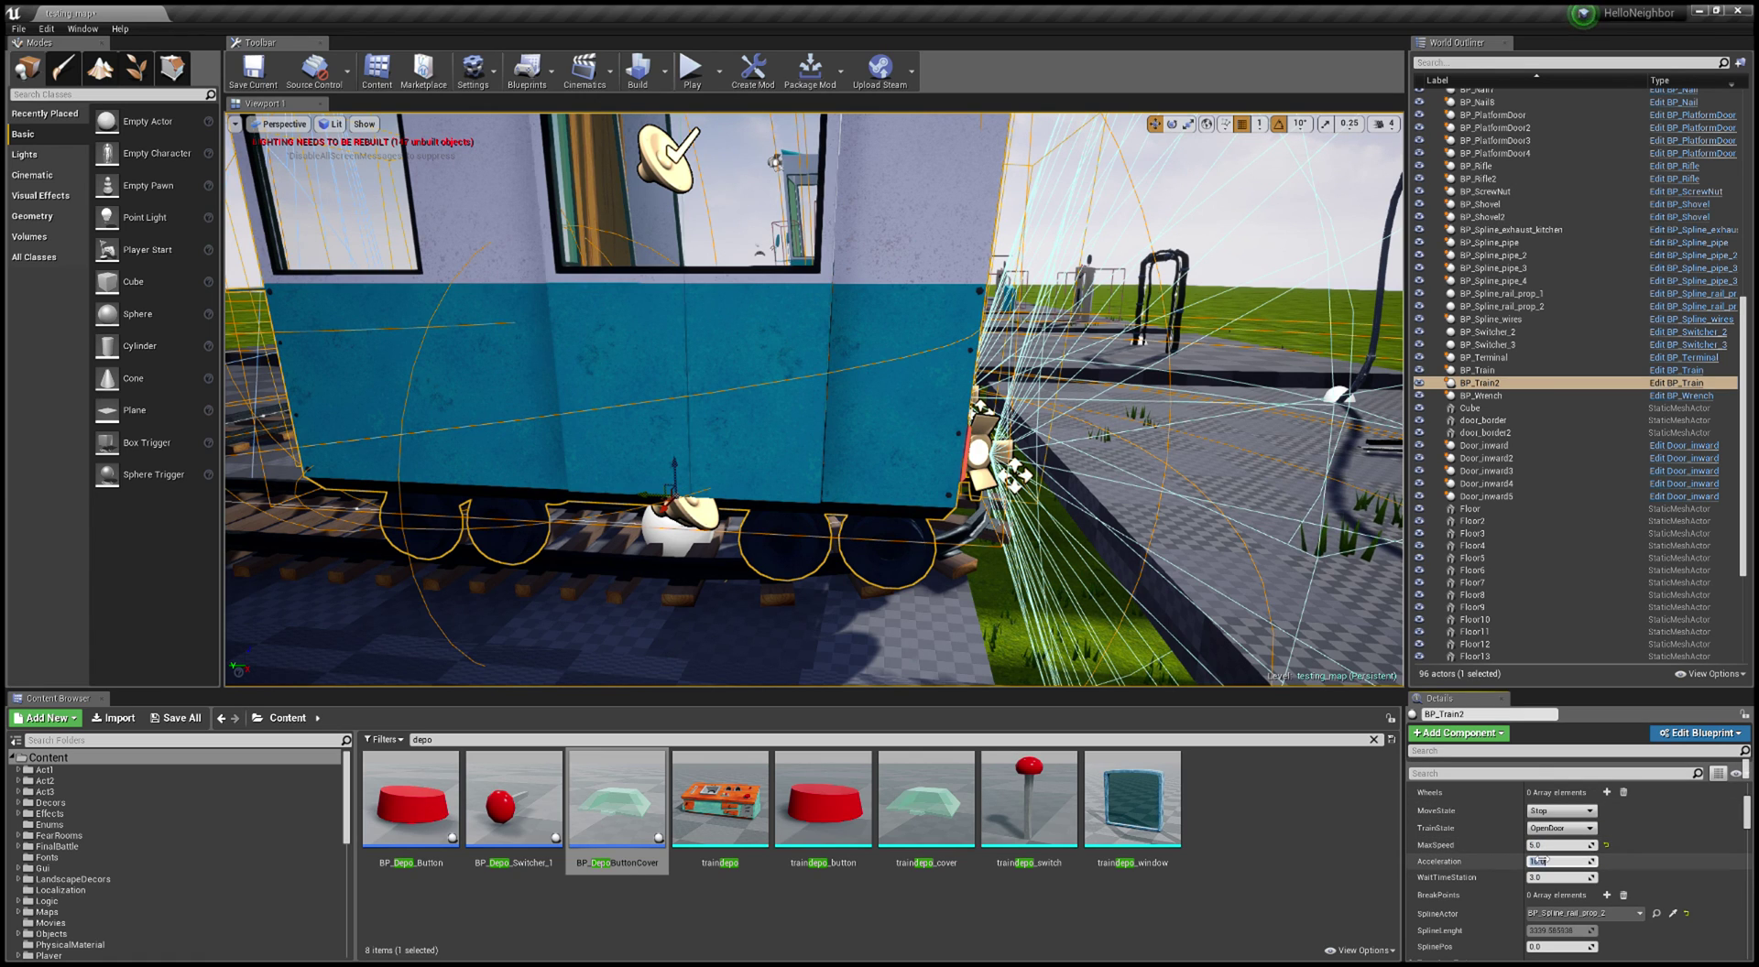
pyautogui.write('4')
pyautogui.press('Return')
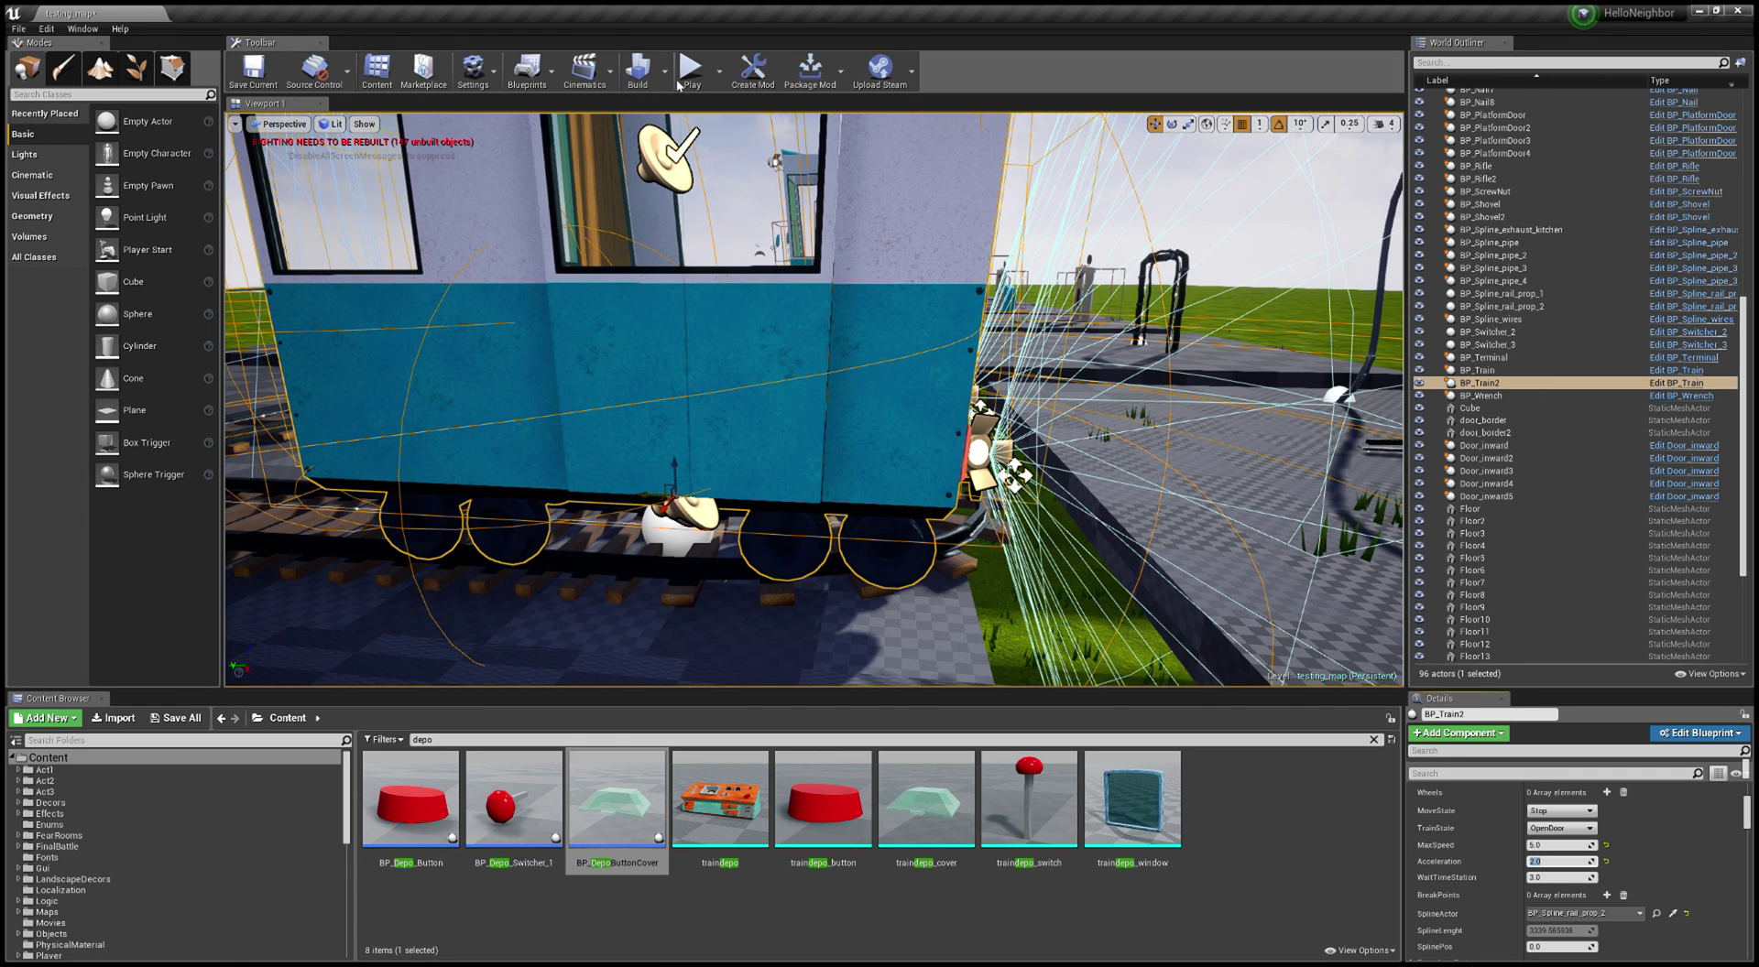
# Step: Start a playtest, run to the depot desk, and operate its lever and open the cover over the red button
pyautogui.click(691, 79)
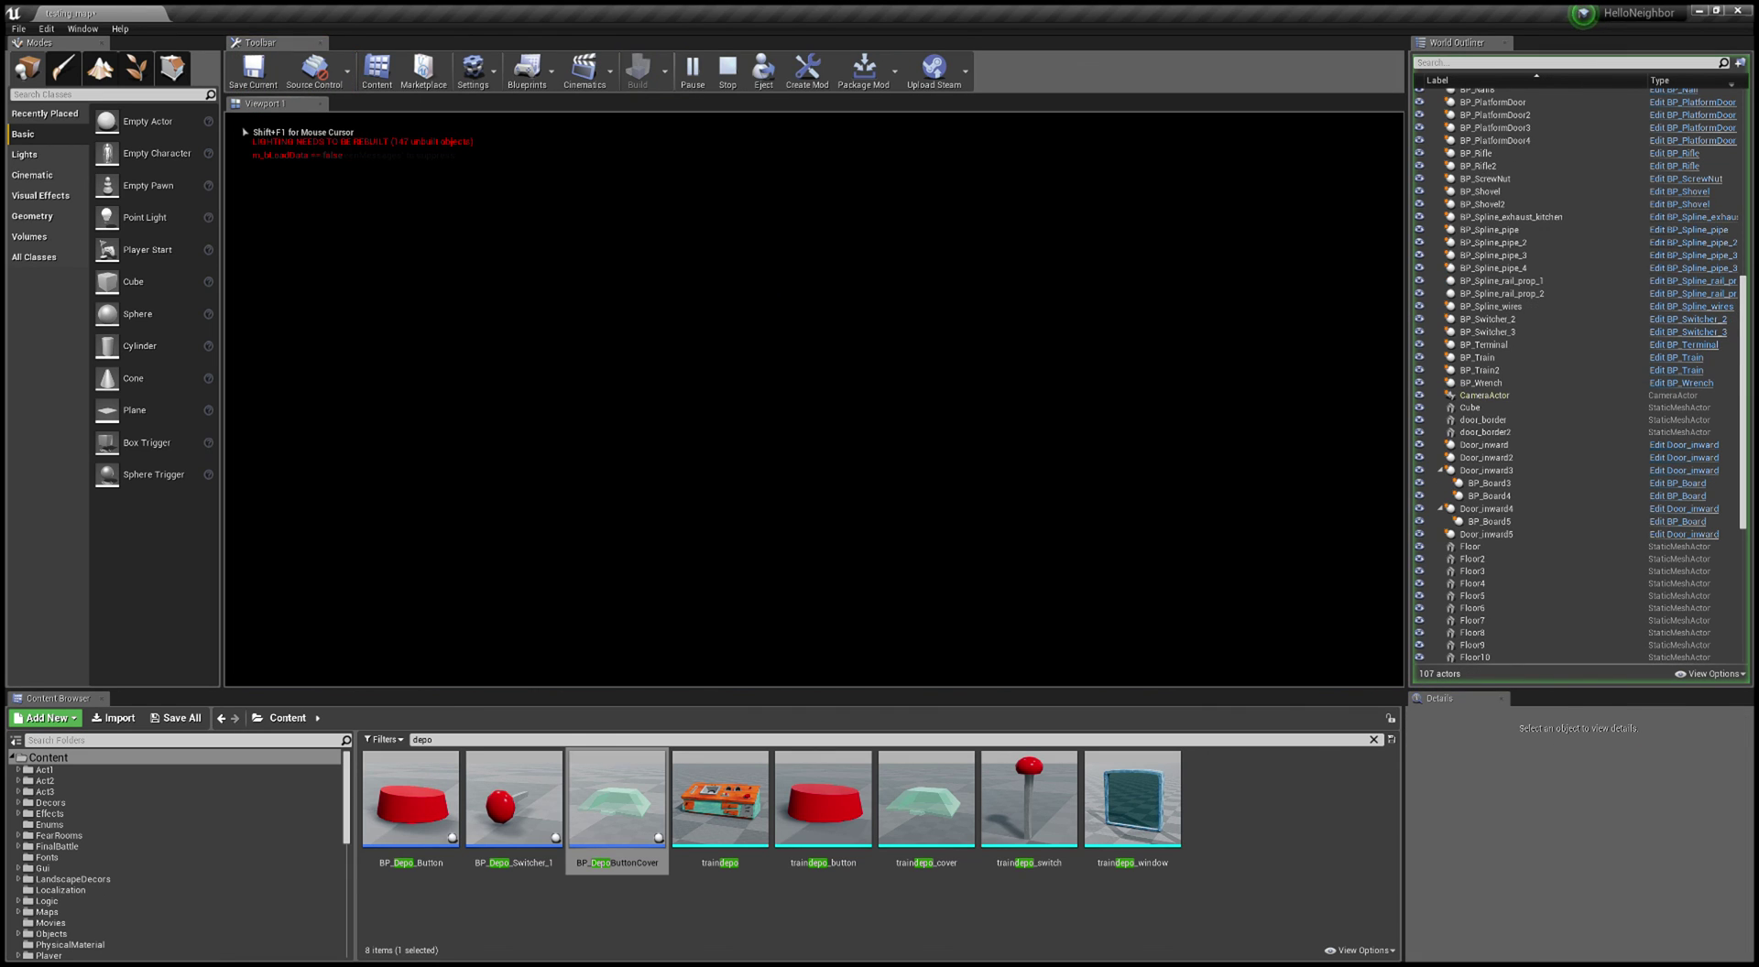
pyautogui.press('w')
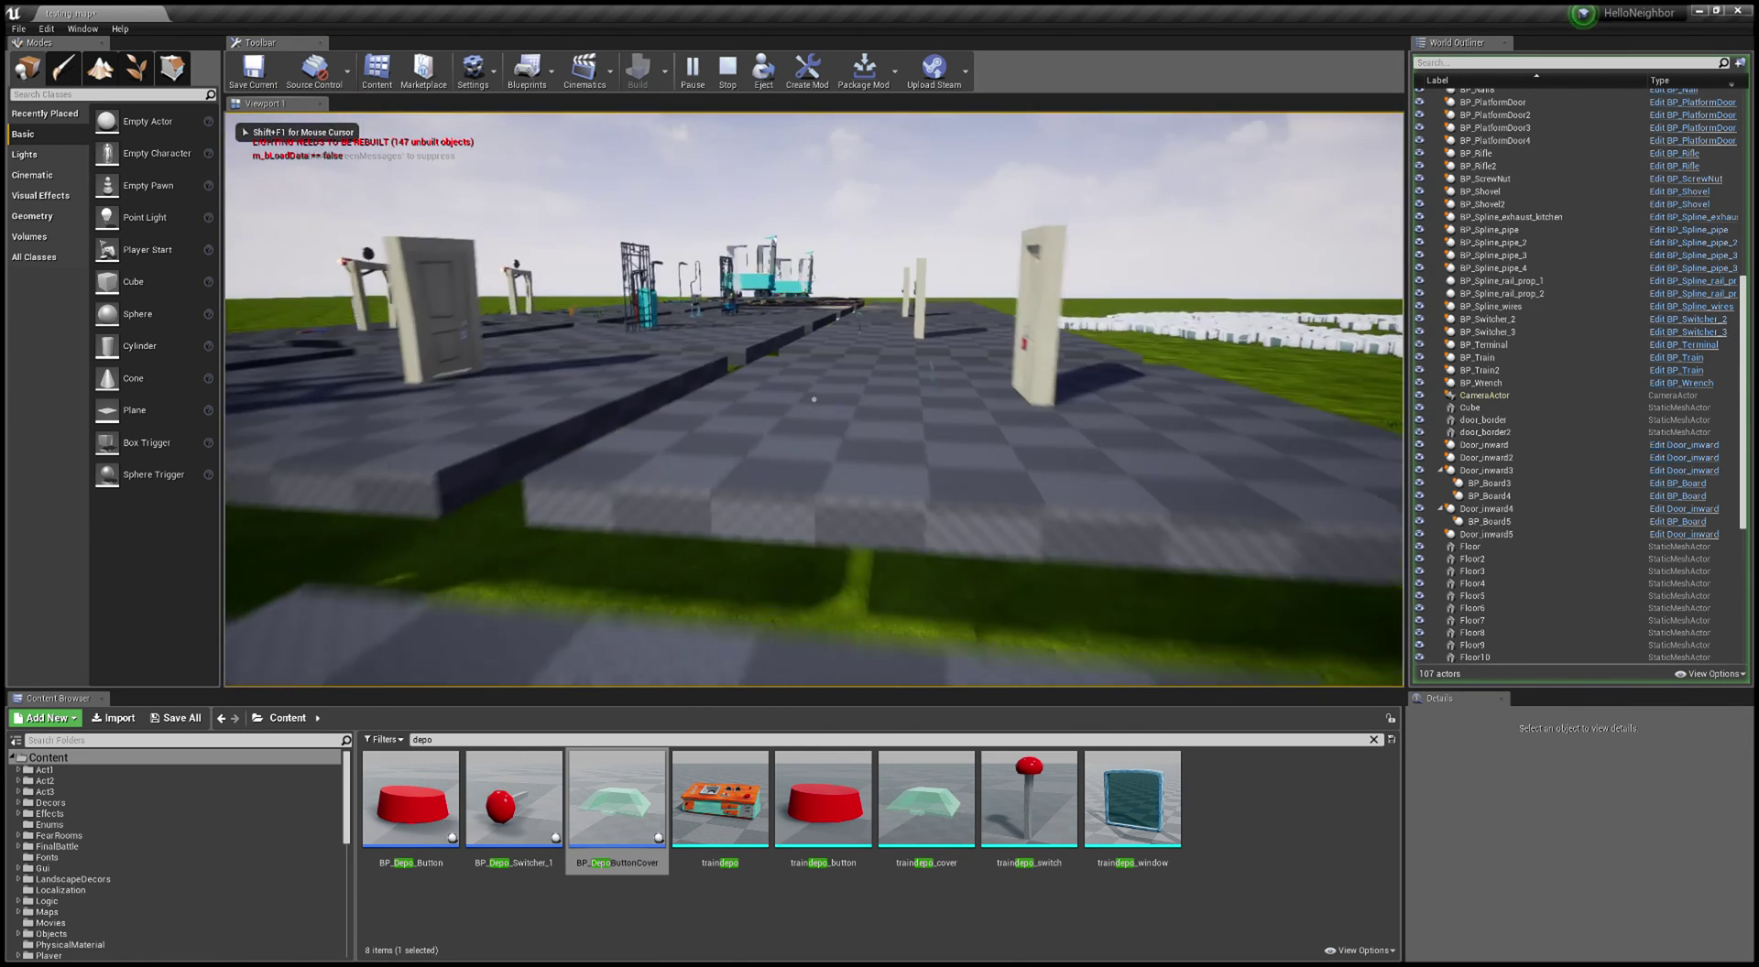
pyautogui.press('w')
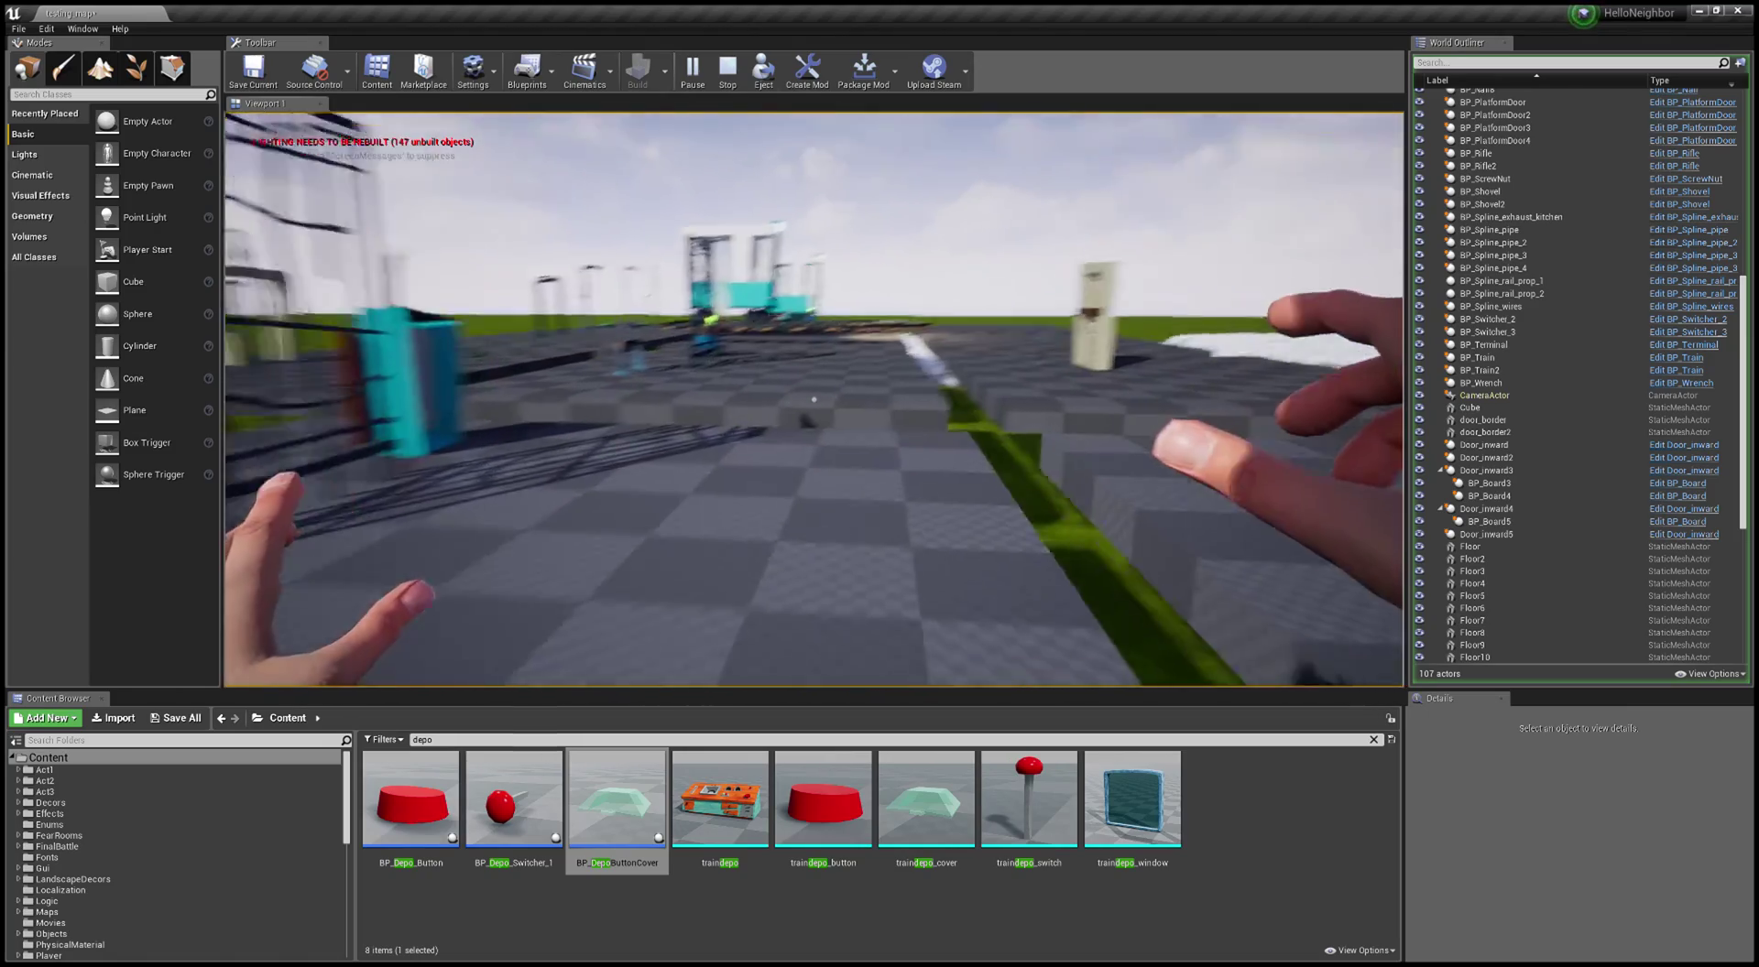
pyautogui.press('w')
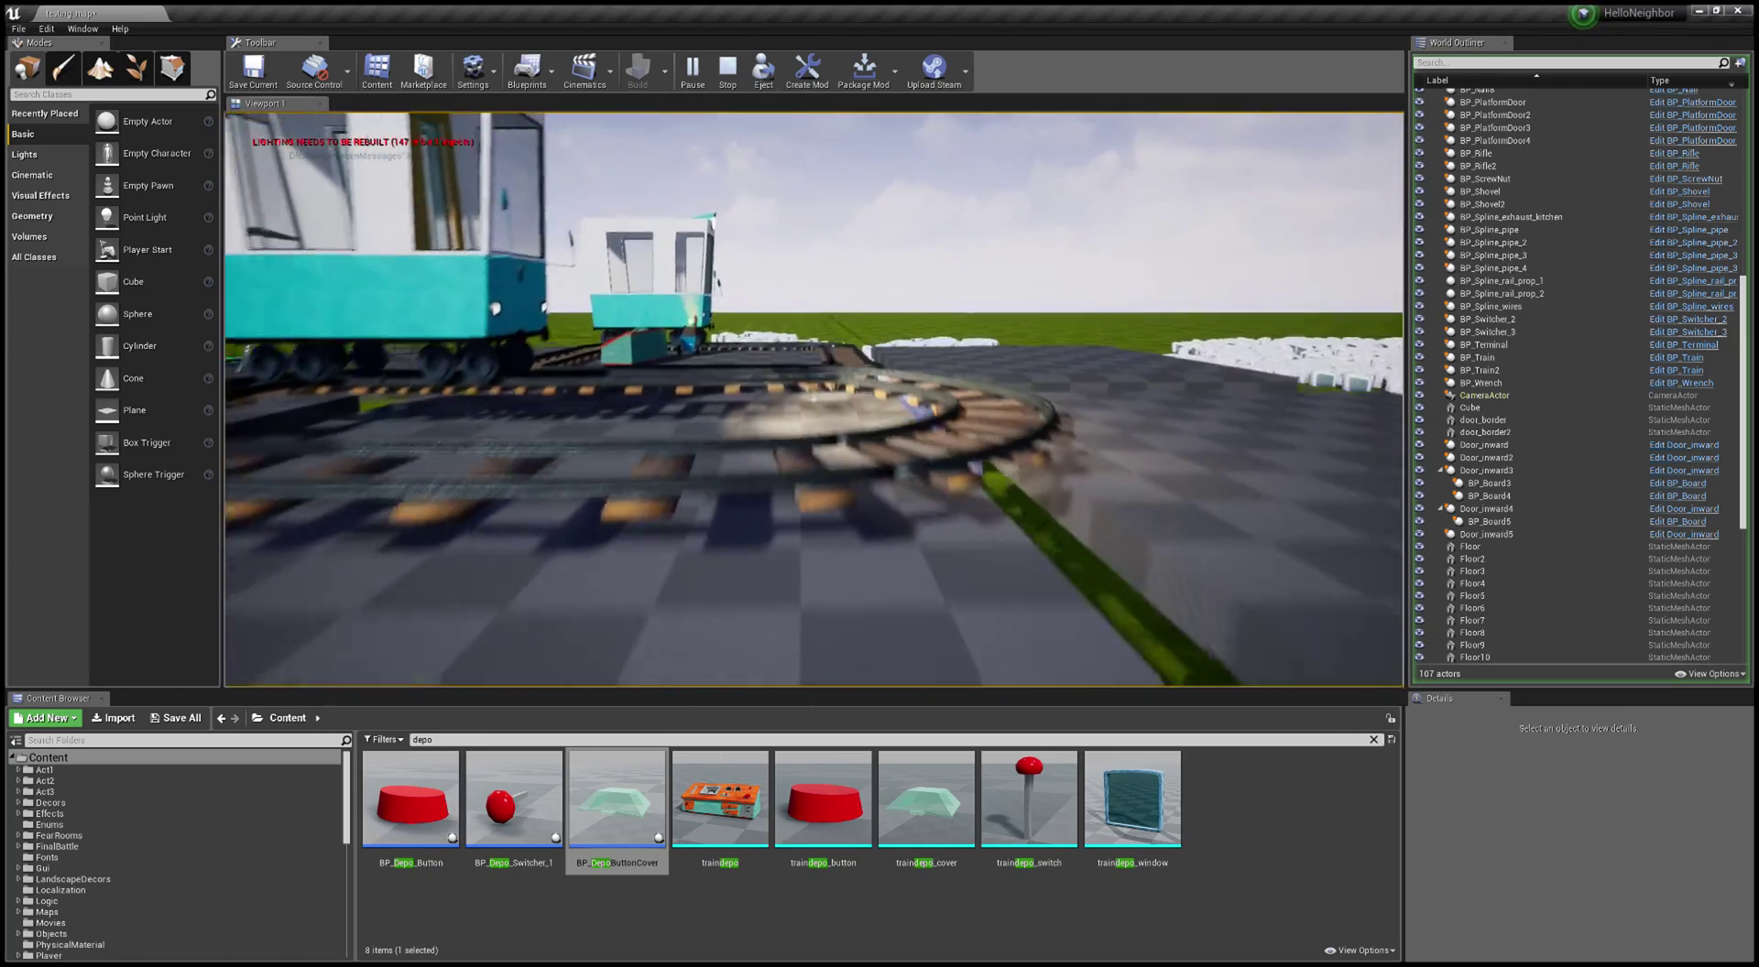
pyautogui.press('w')
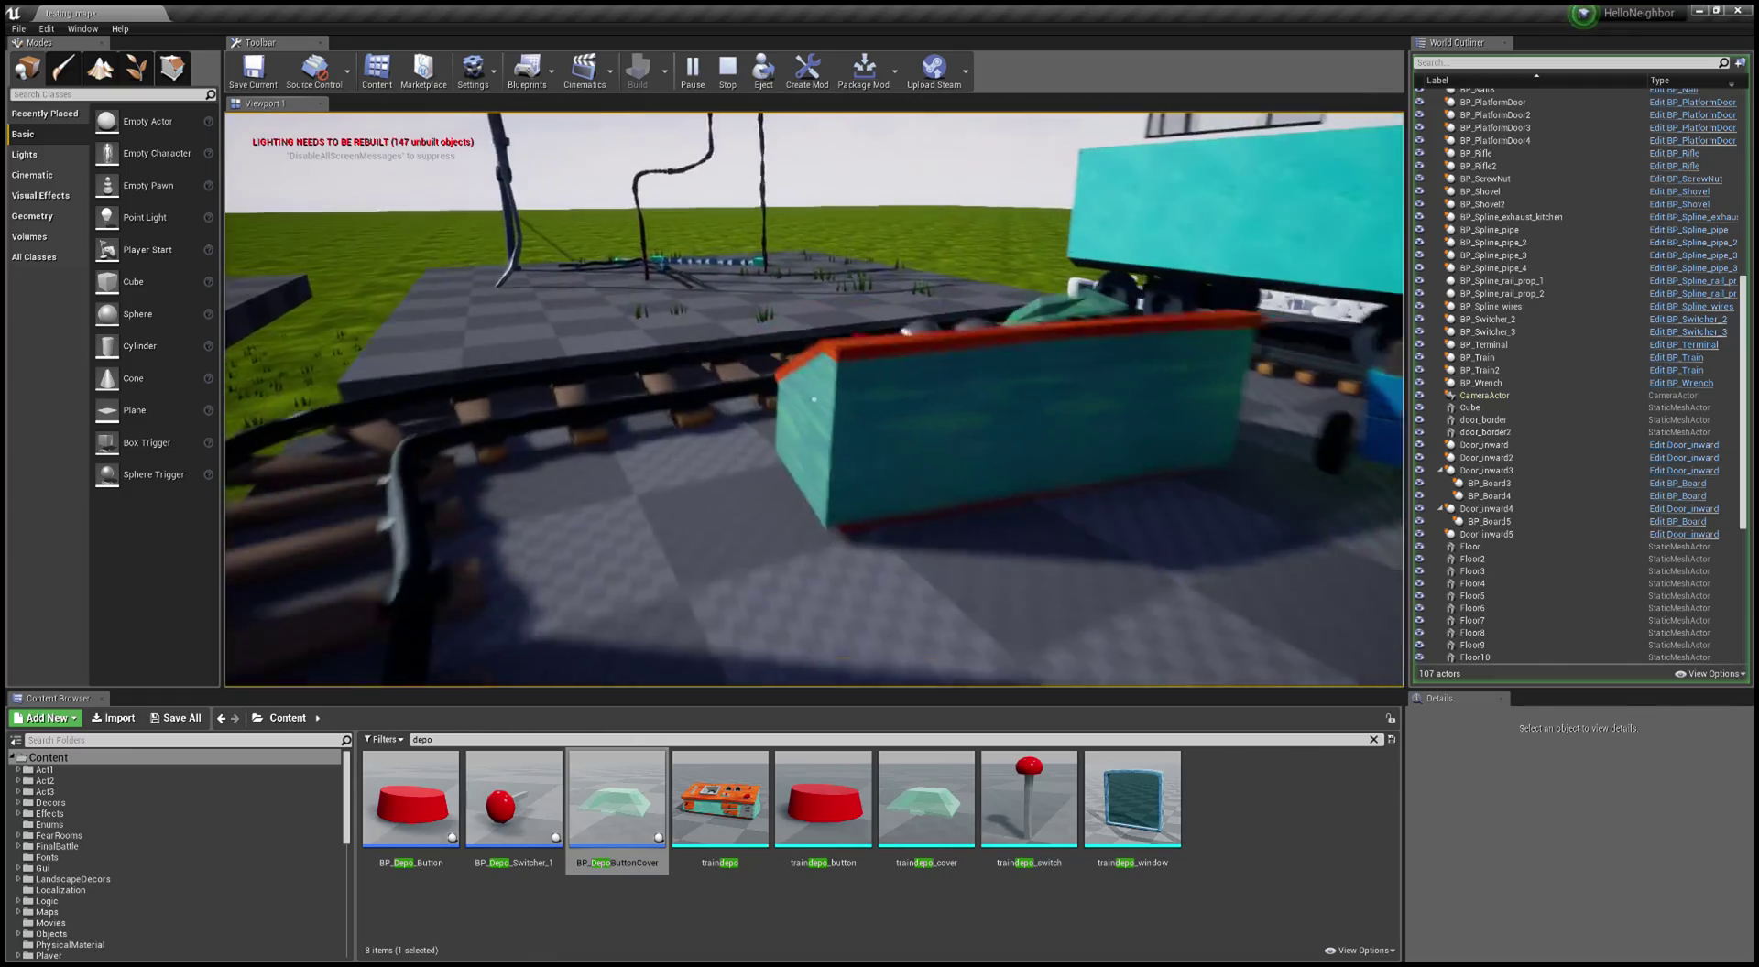
pyautogui.press('w')
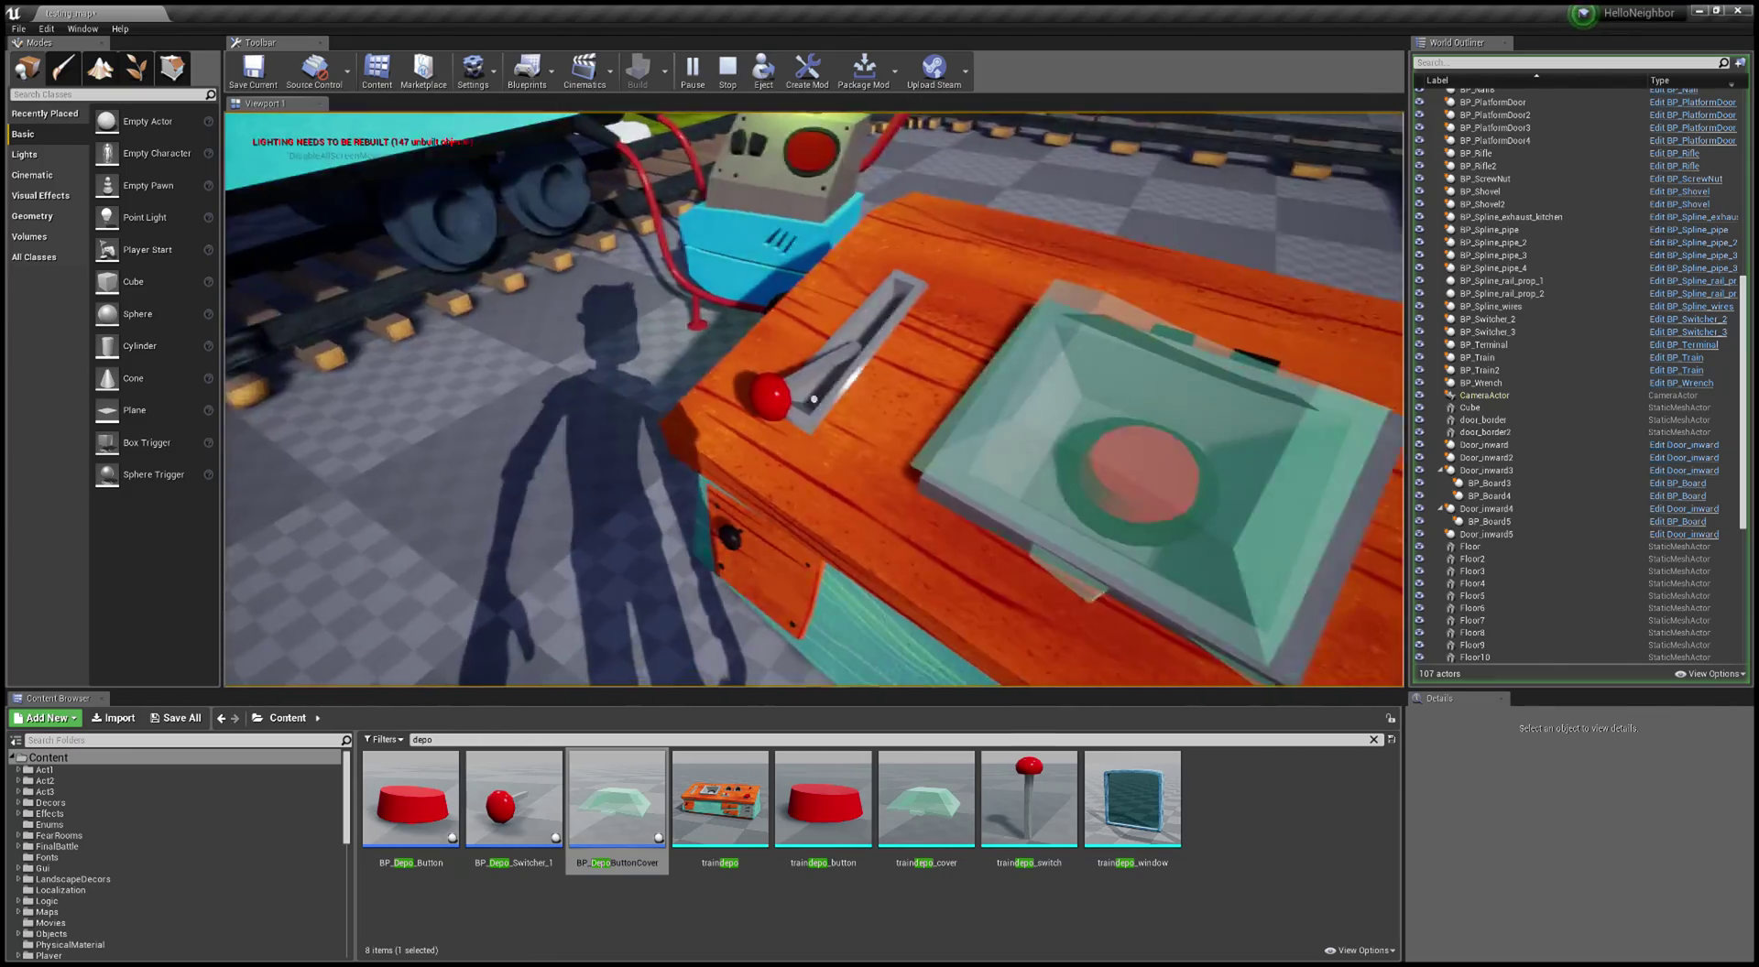
pyautogui.press('e')
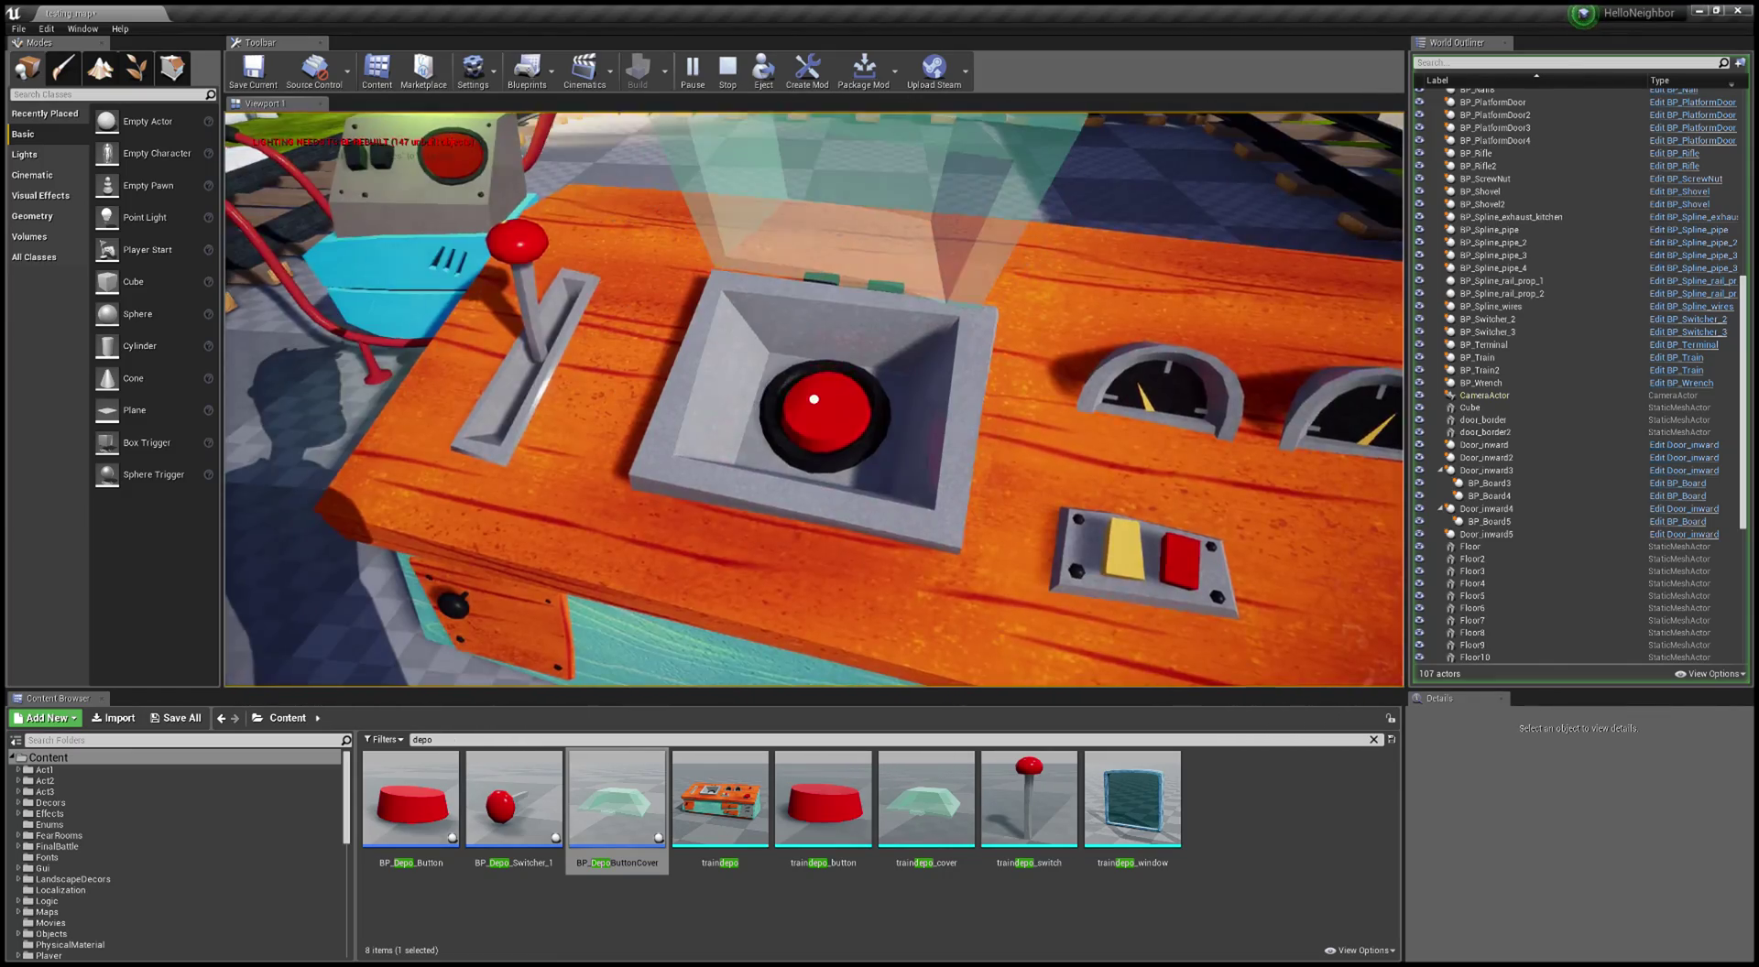
# Step: Walk from the depot desk toward the second train, check it on its looped track, and end the playtest
pyautogui.press('w')
pyautogui.press('w')
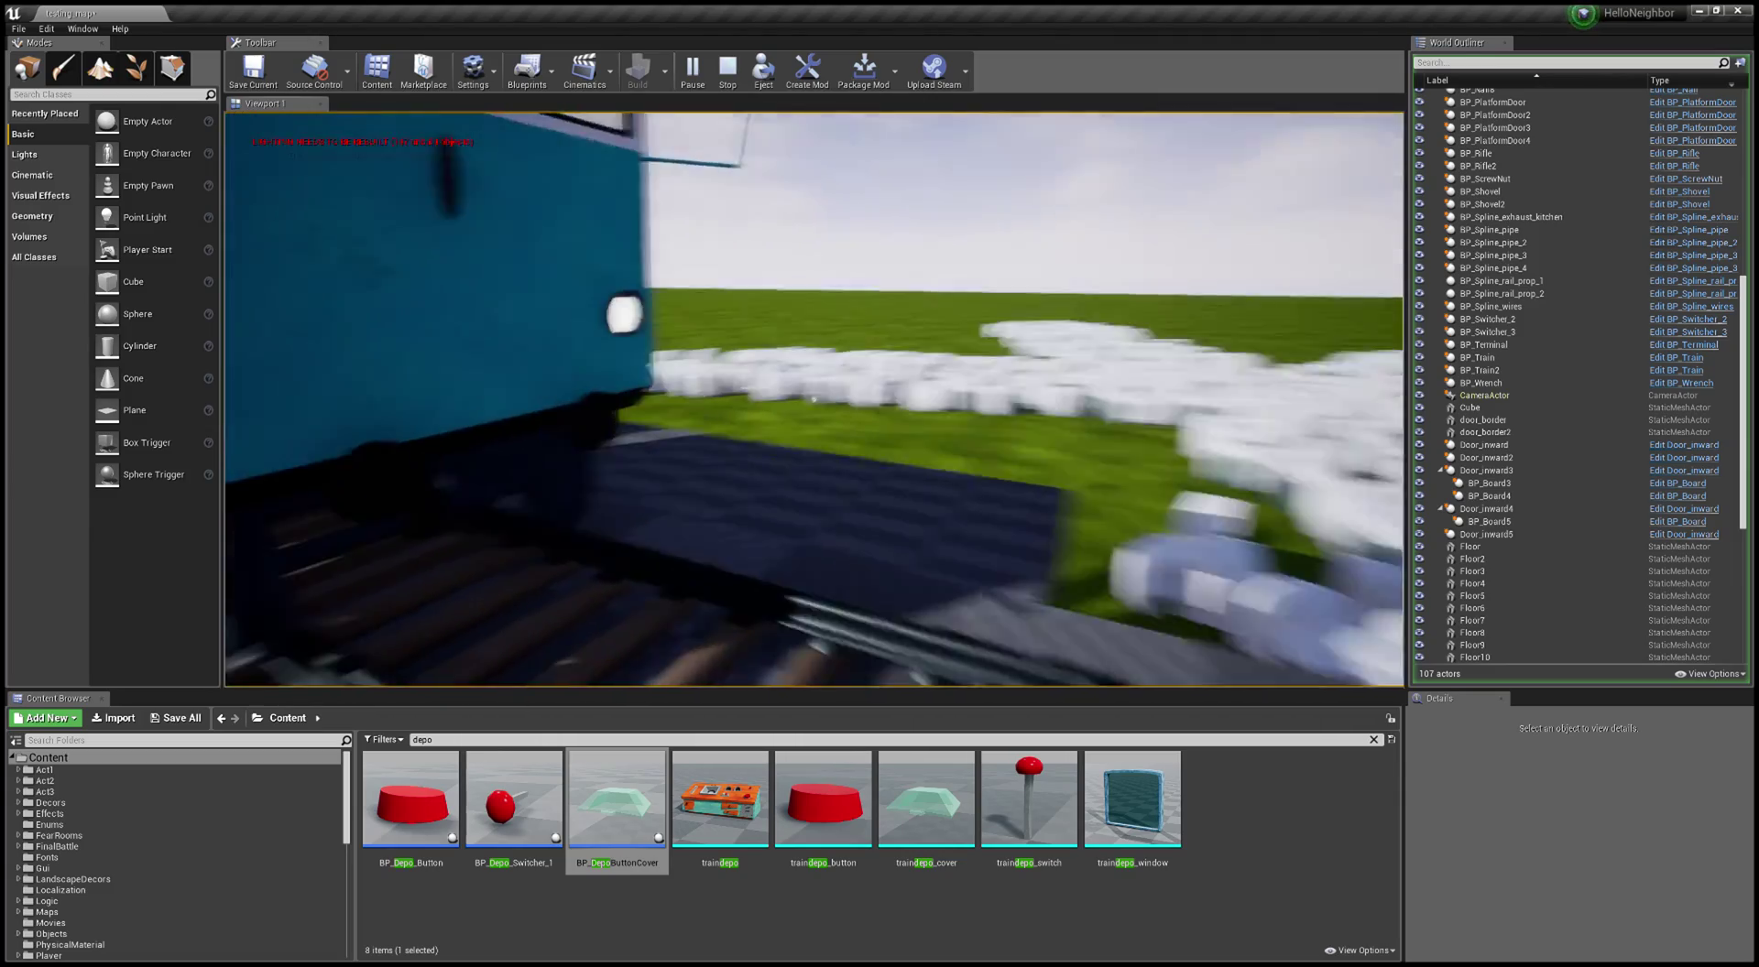
pyautogui.press('w')
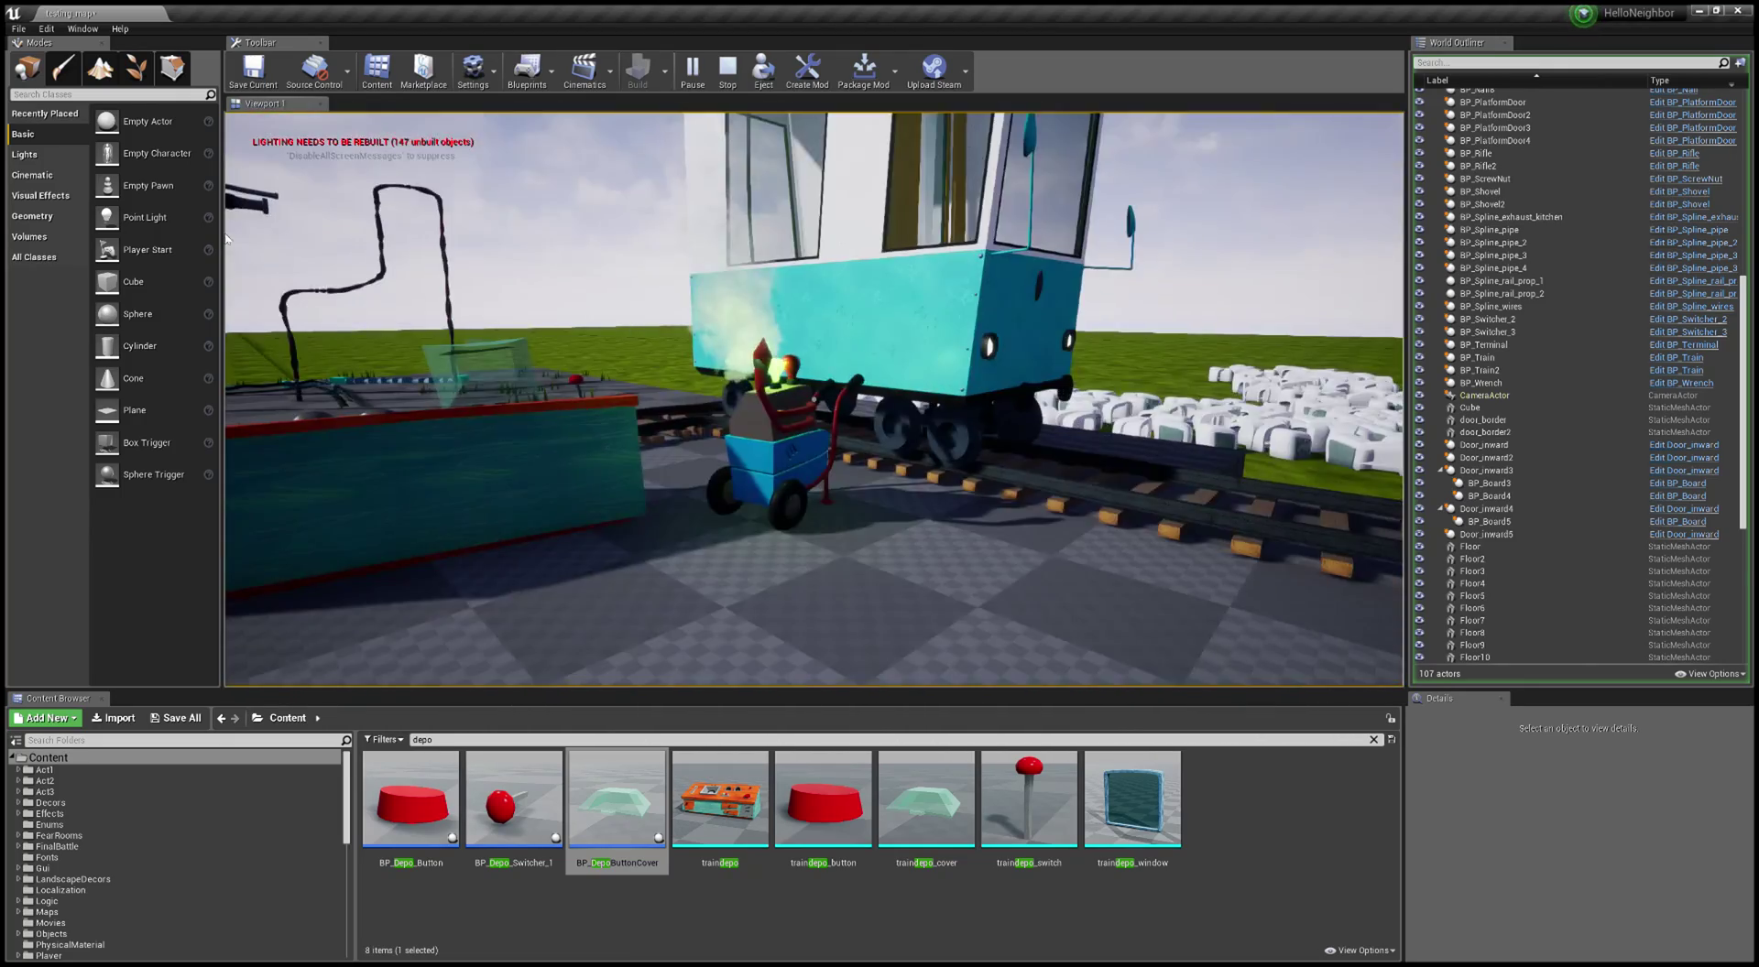
pyautogui.press('Escape')
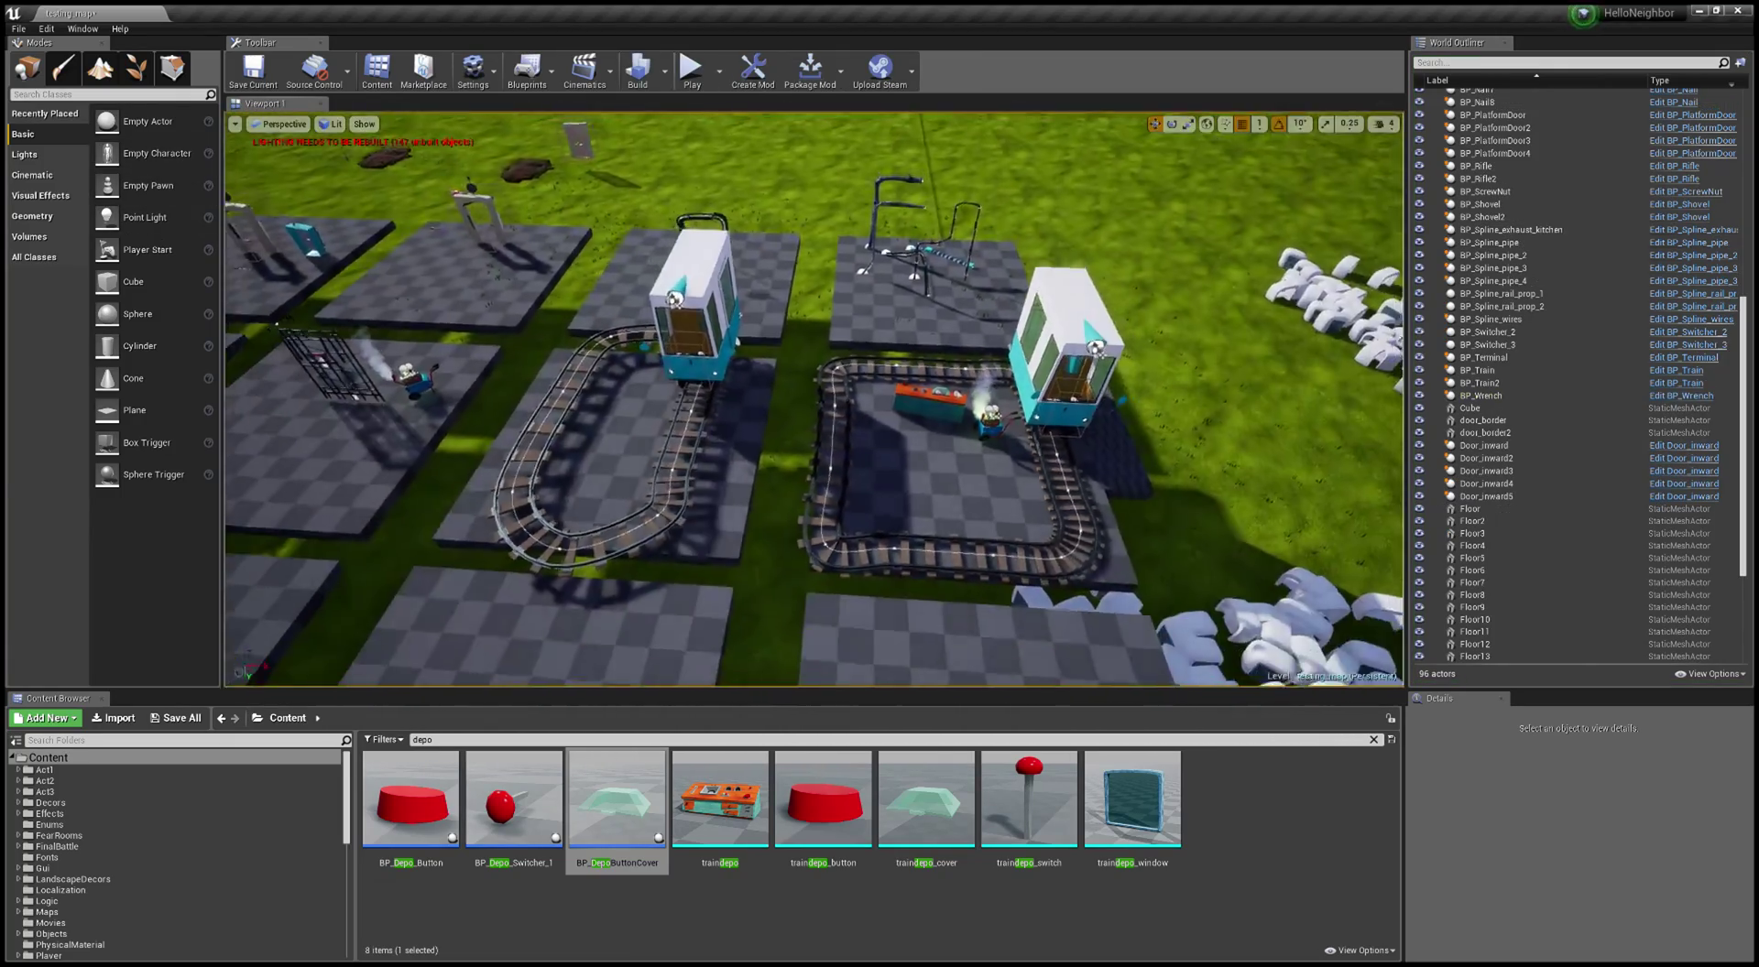